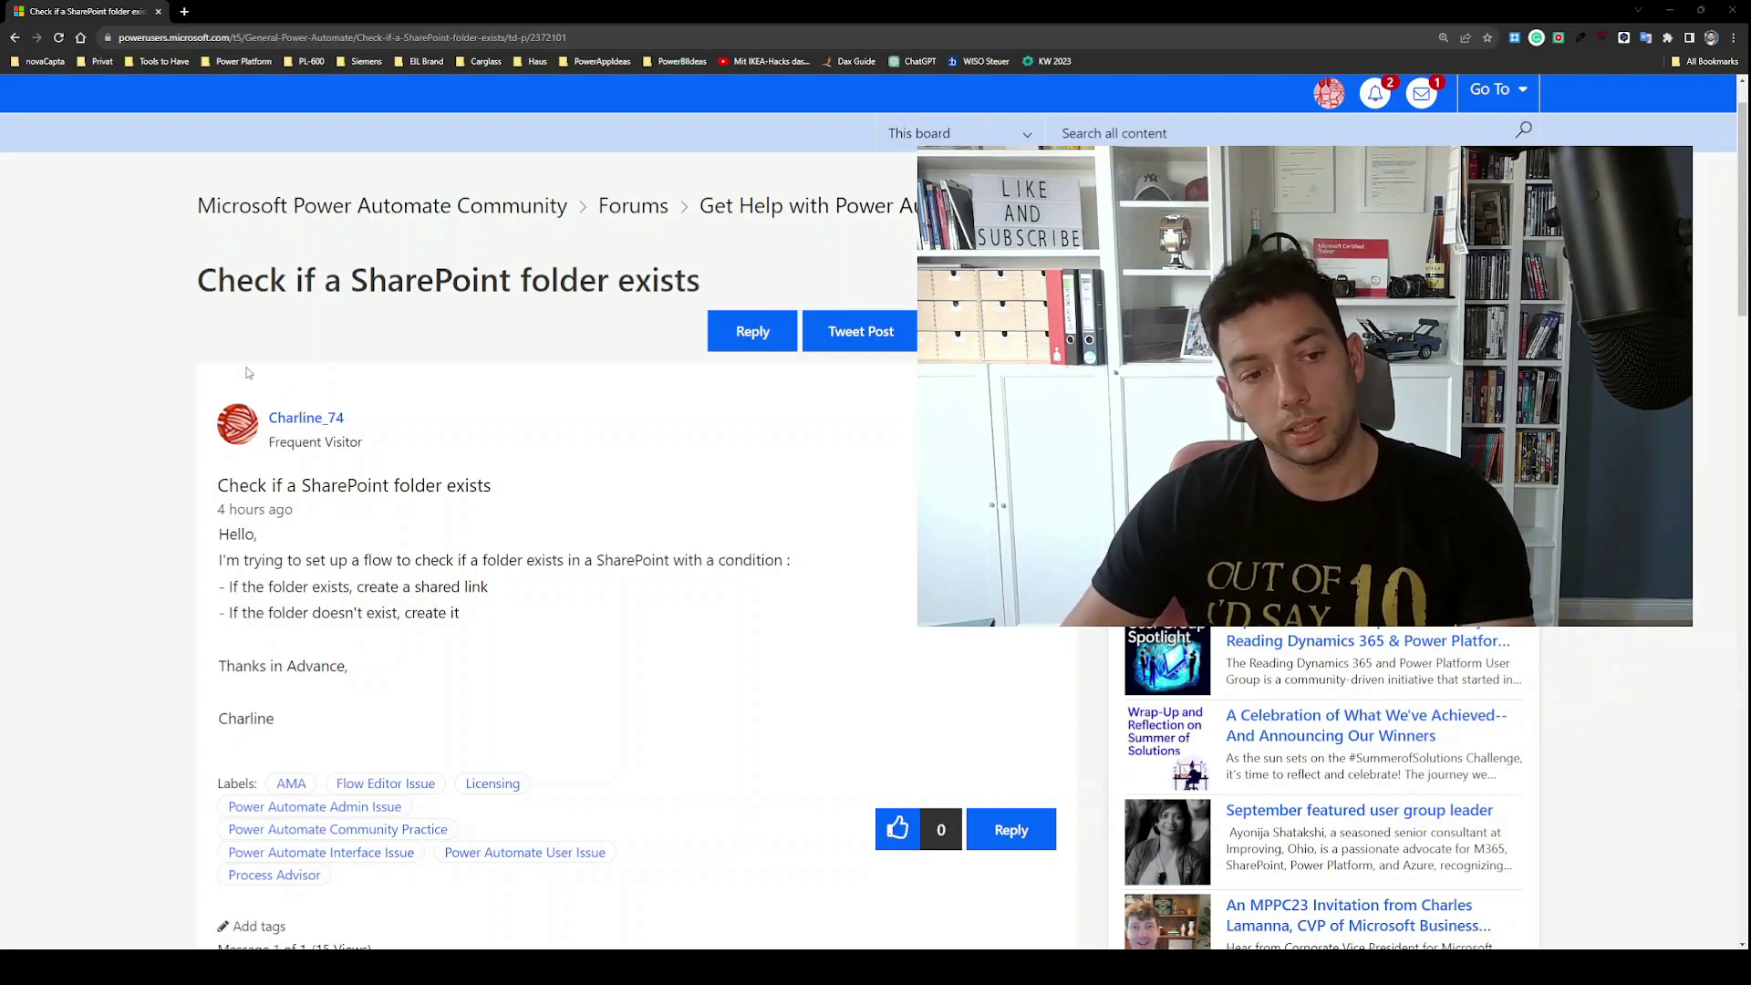
Step: Read the forum question about checking a SharePoint folder, and inspect the FolderName input of the CheckSPFolders flow's manual trigger
{"action": "scroll", "coordinate": [246, 372], "scroll_direction": "down", "scroll_amount": 1}
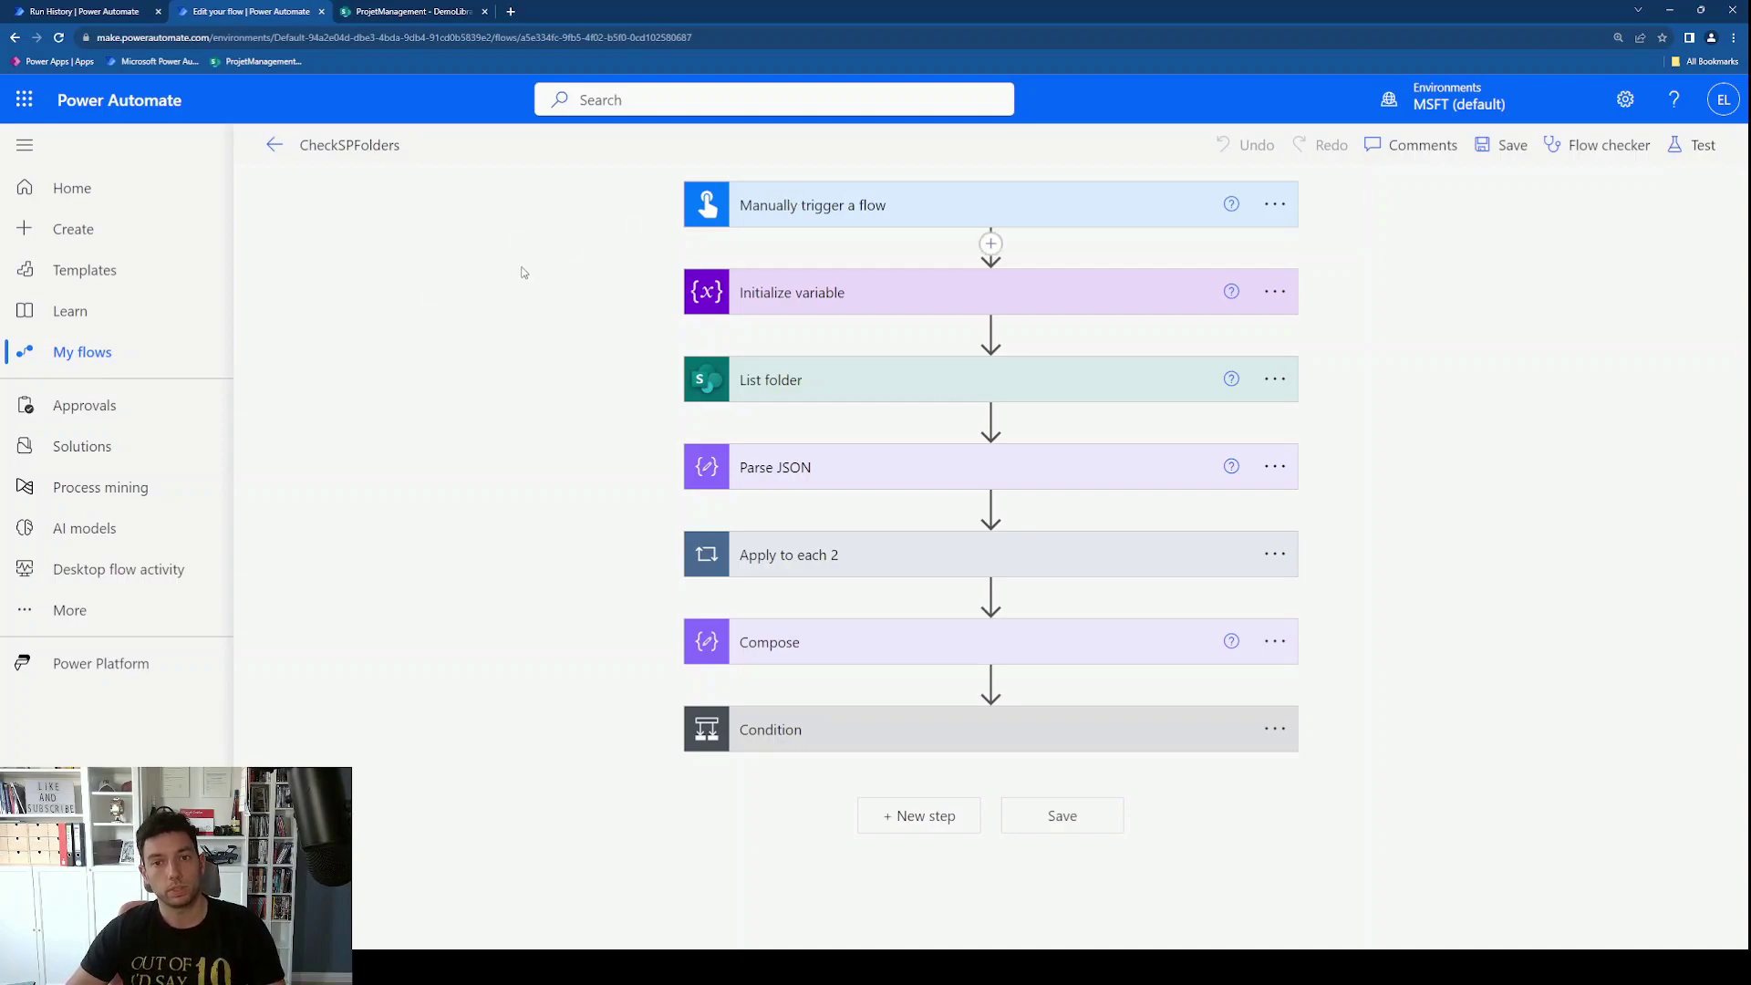
{"action": "left_click", "coordinate": [906, 207]}
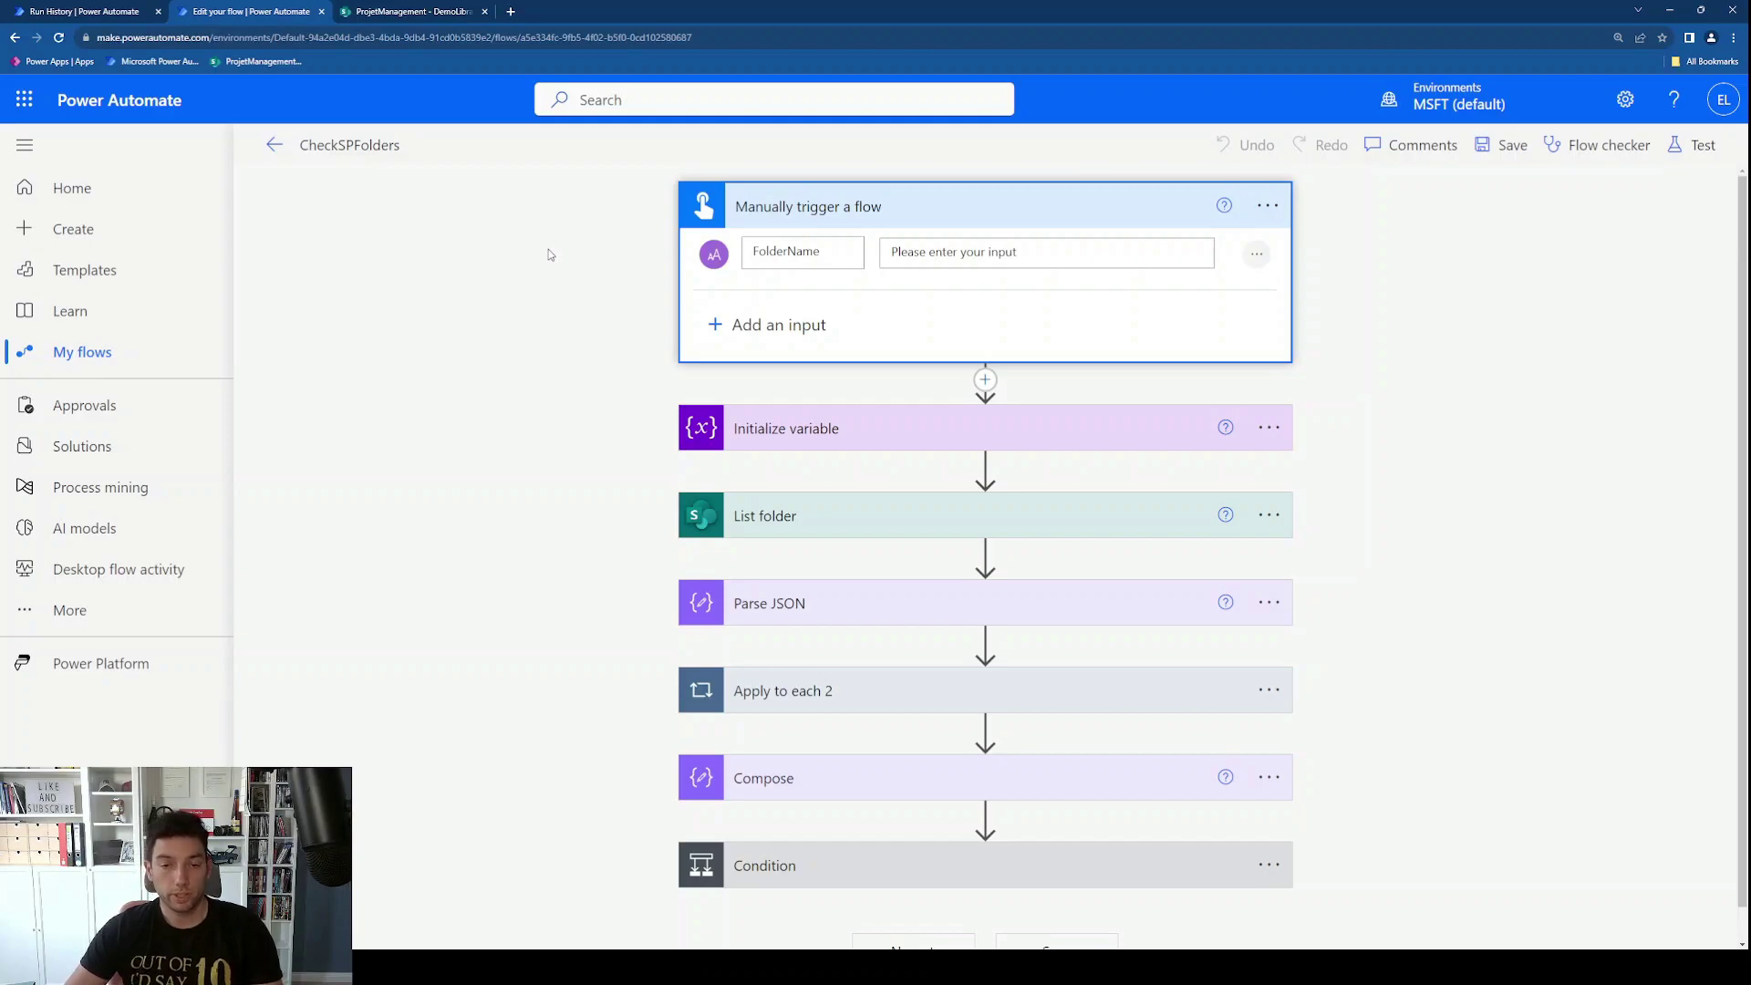
{"action": "double_click", "coordinate": [750, 250]}
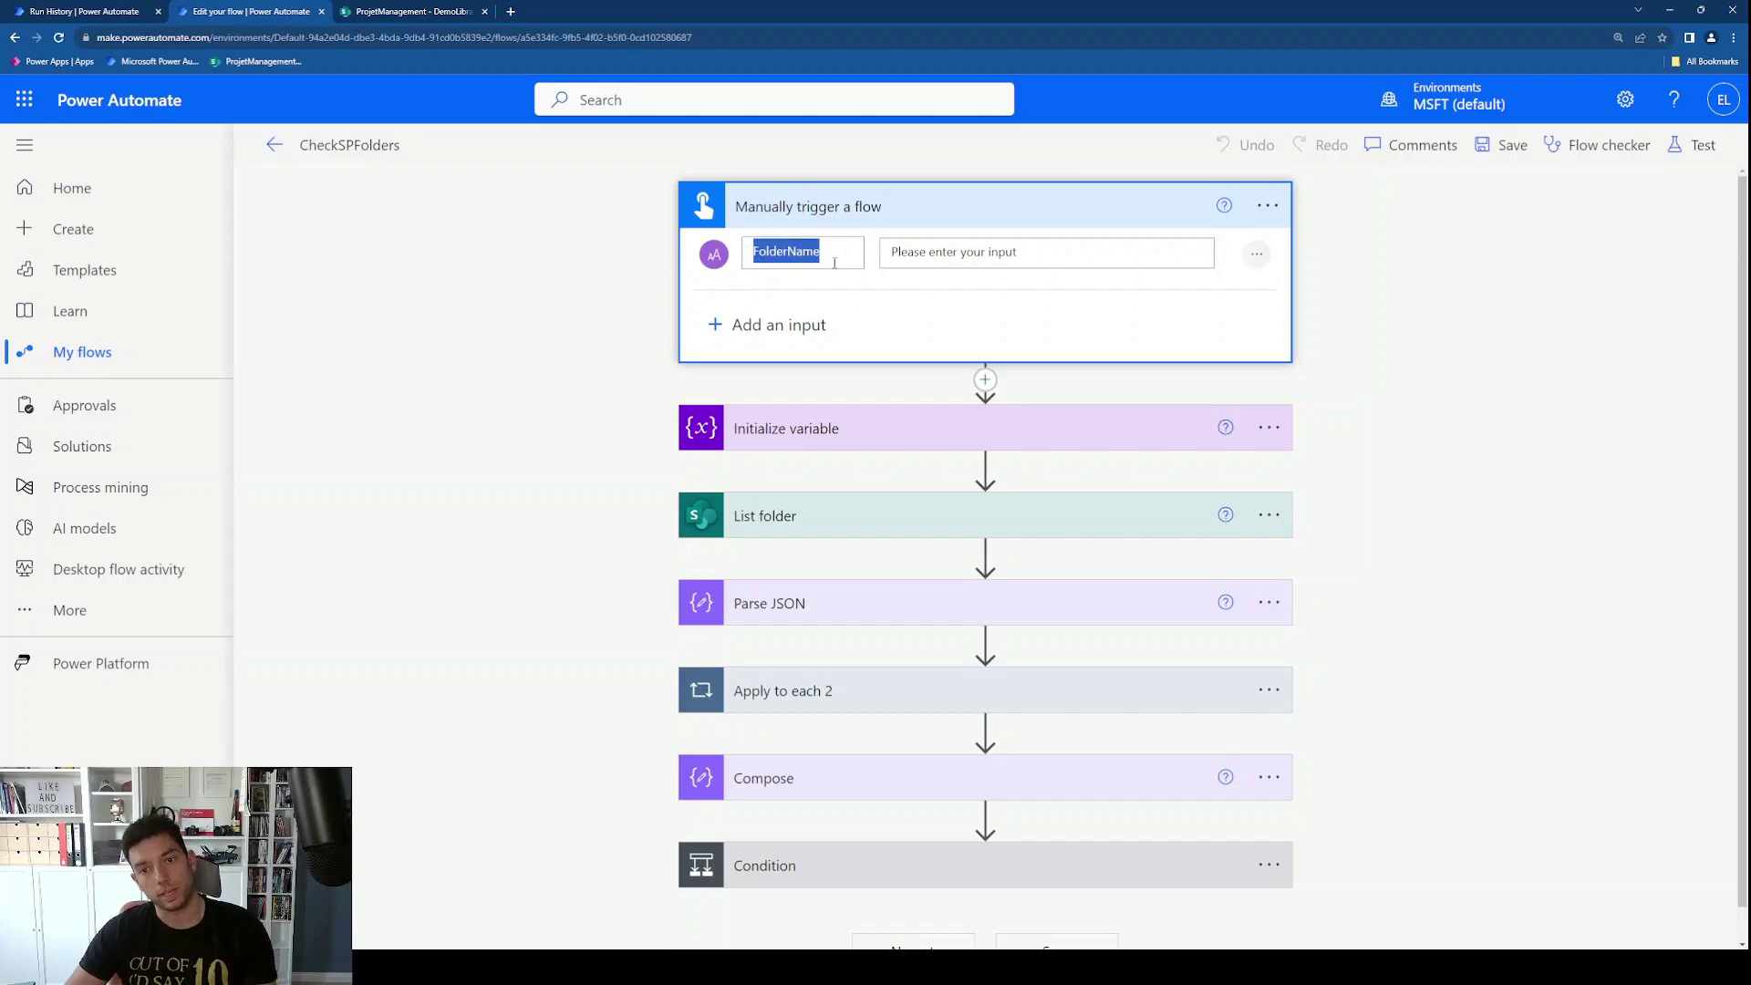
{"action": "left_click", "coordinate": [641, 310]}
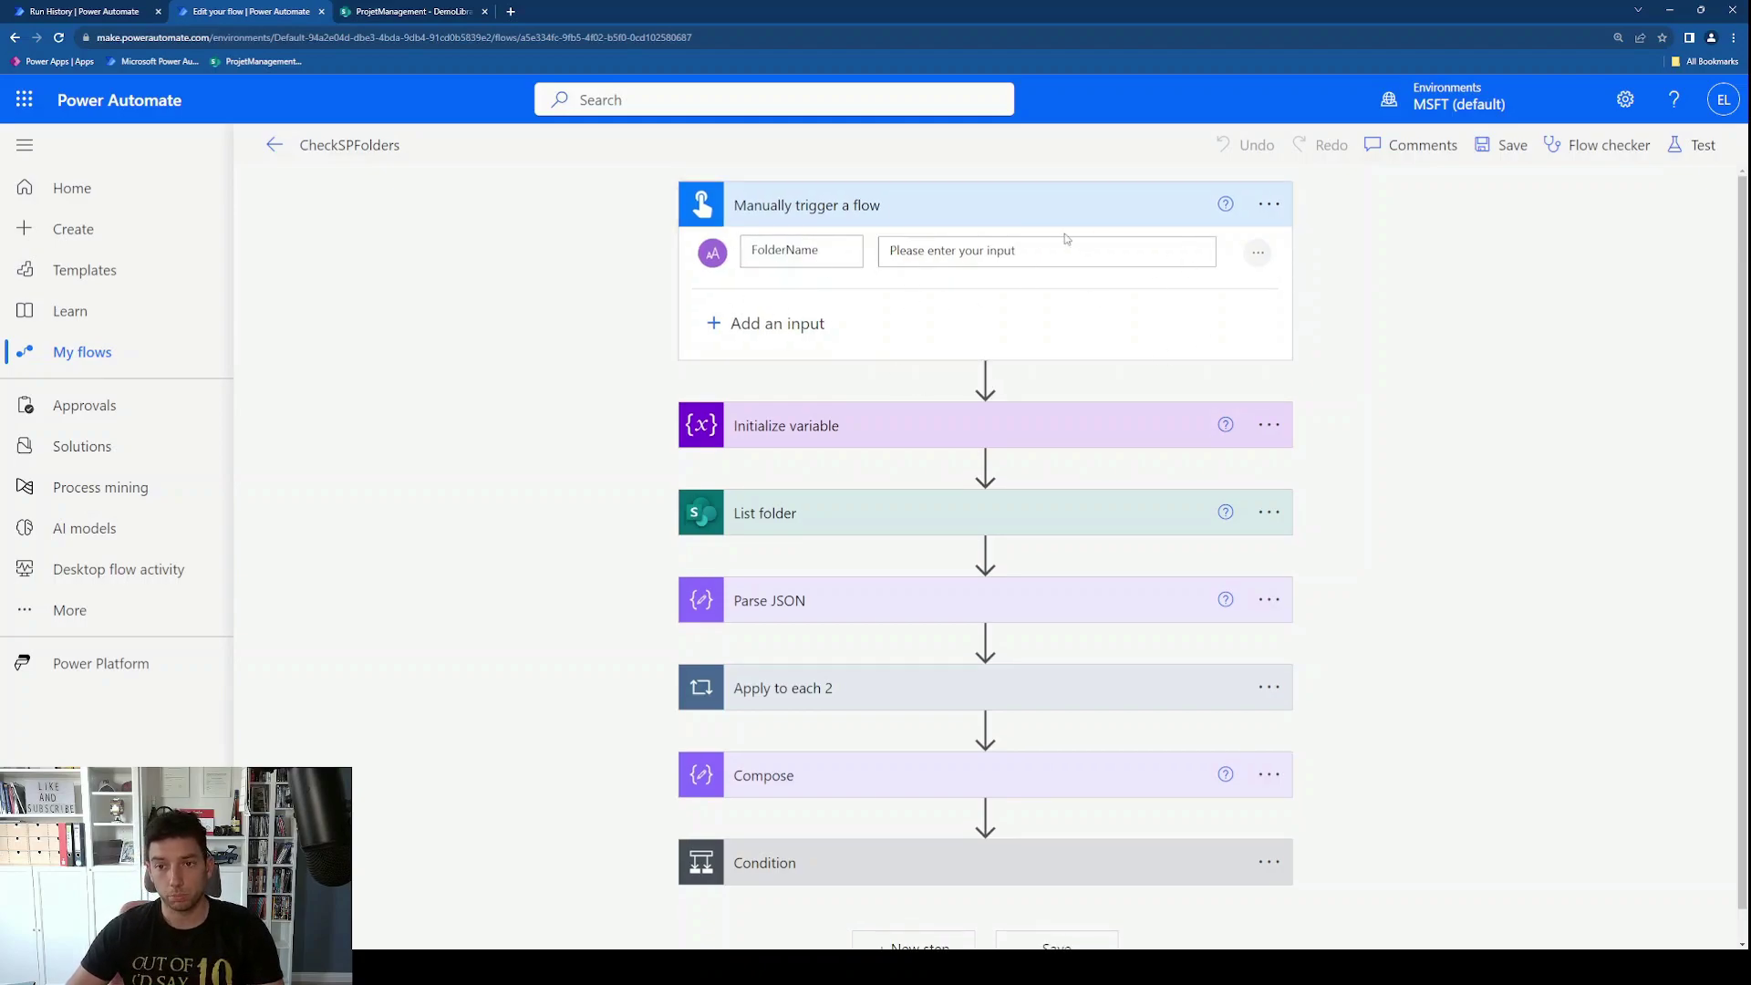
Step: Inspect the Initialize variable action's name, type and value, and view the folders in the SharePoint DemoLibrary
{"action": "left_click", "coordinate": [864, 421]}
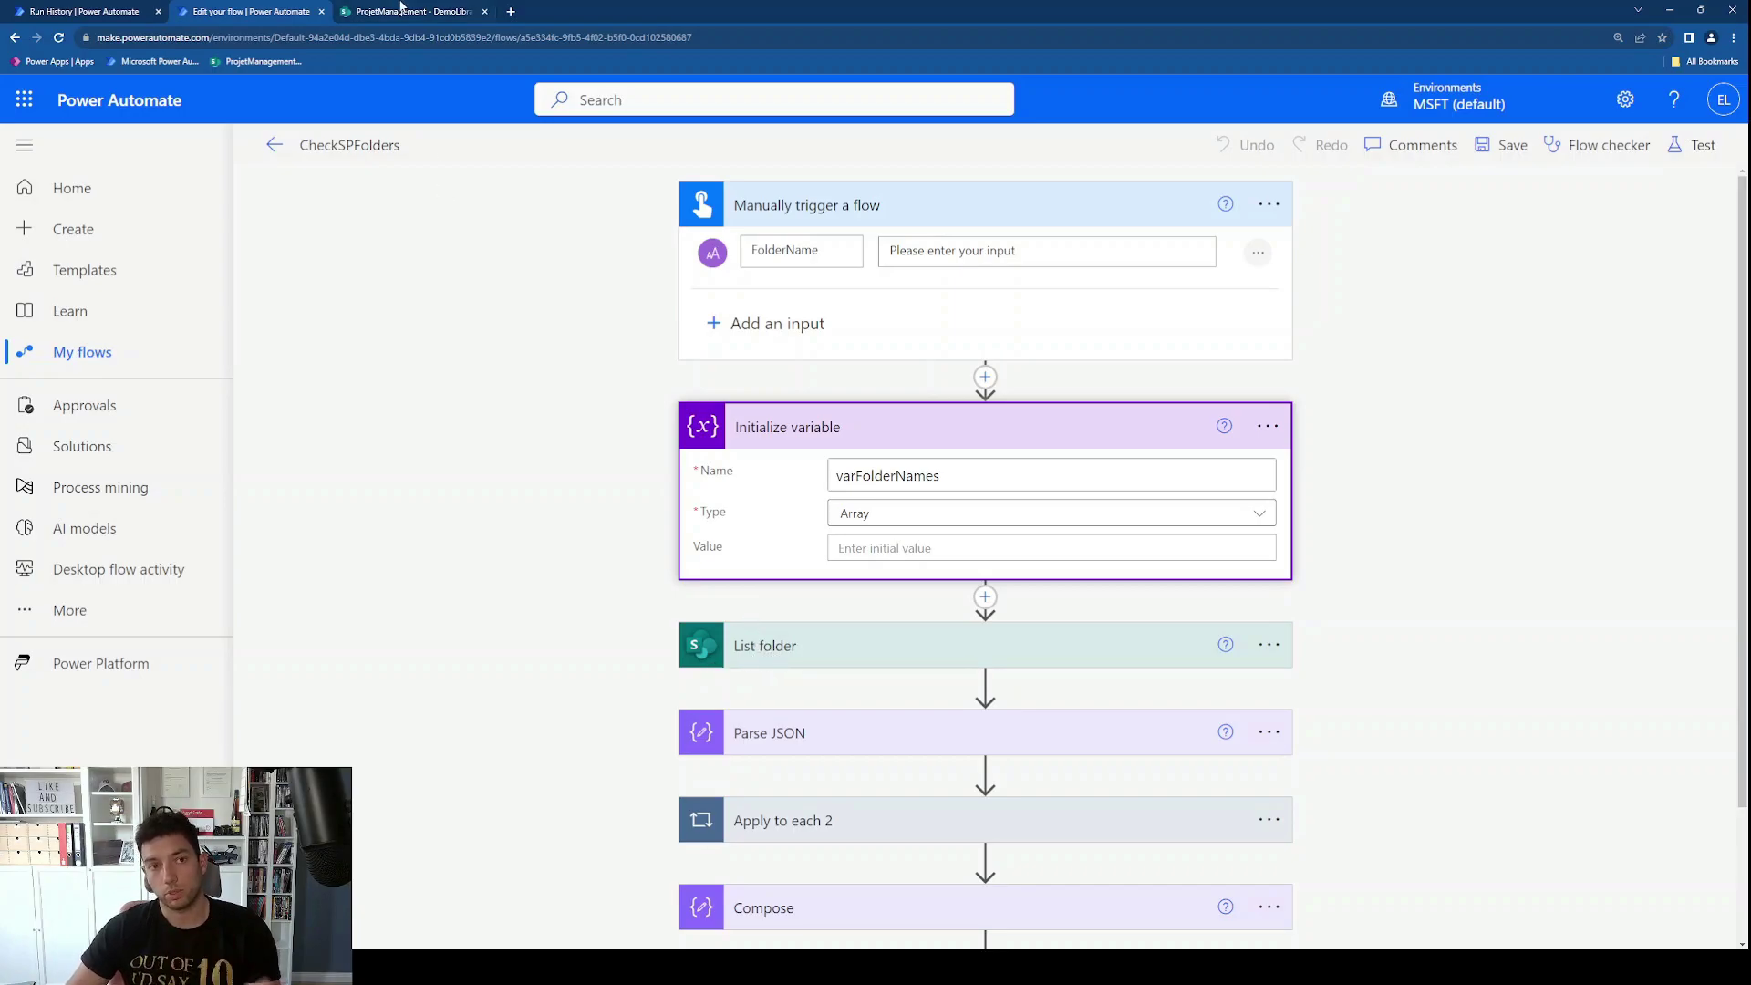
{"action": "left_click", "coordinate": [413, 11]}
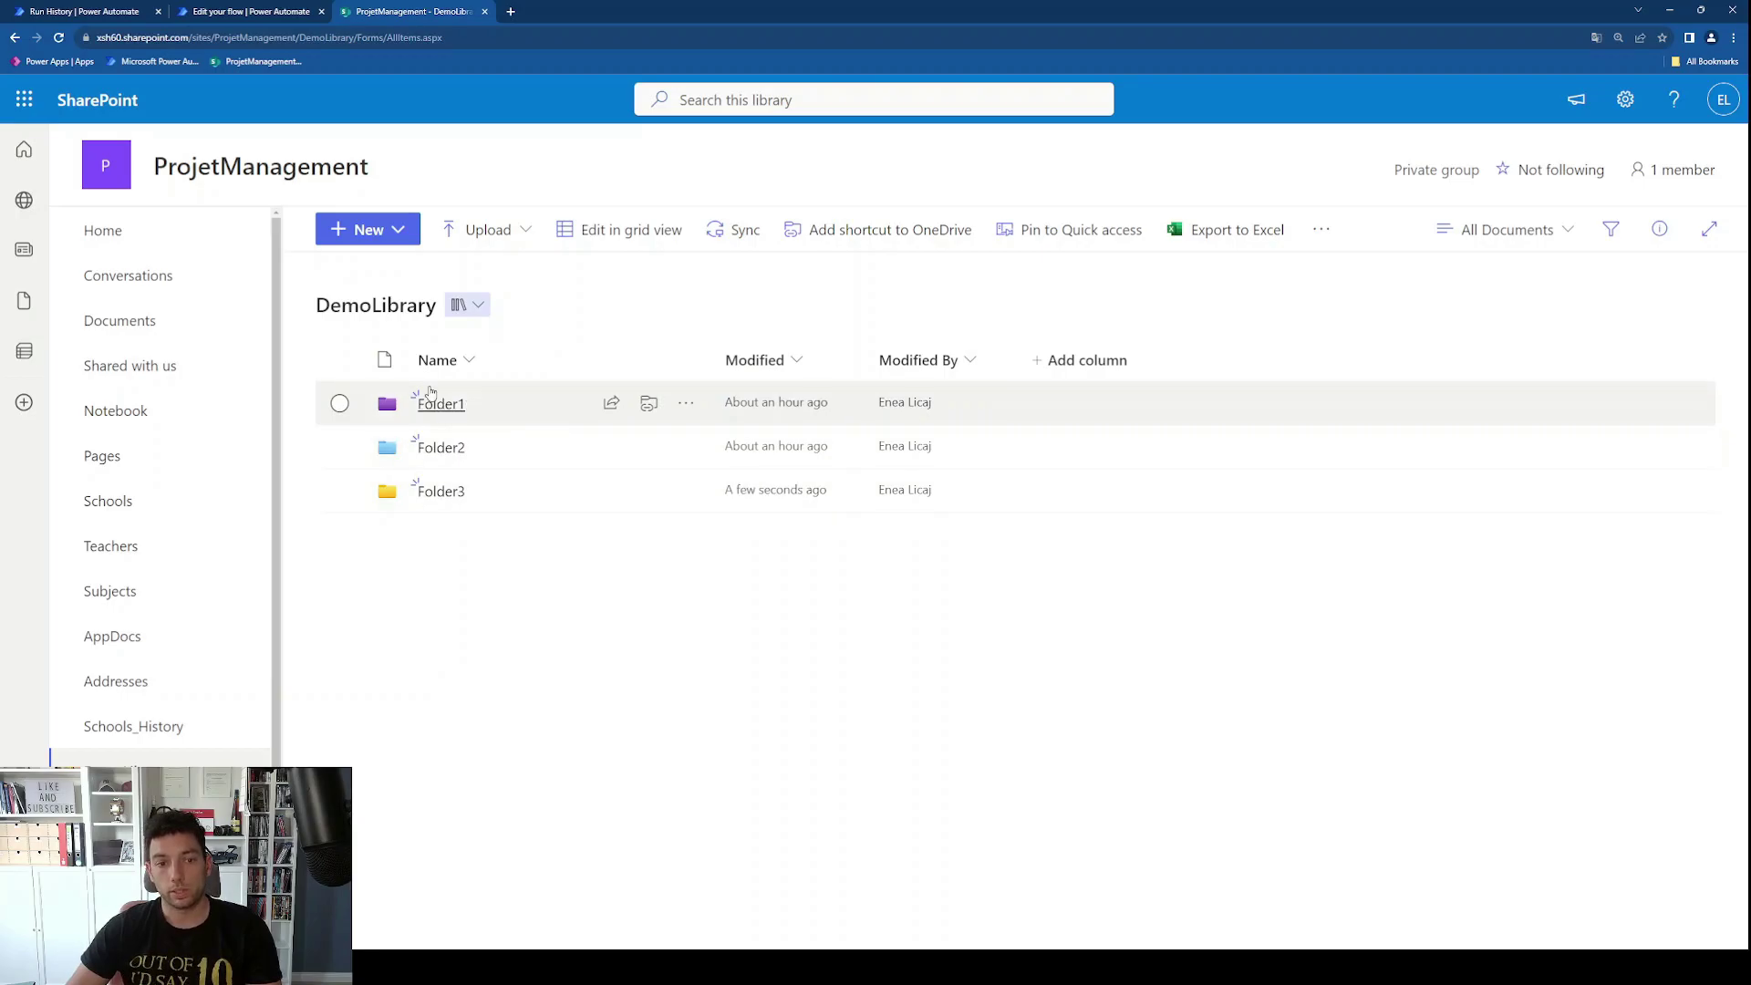
{"action": "left_click", "coordinate": [270, 9]}
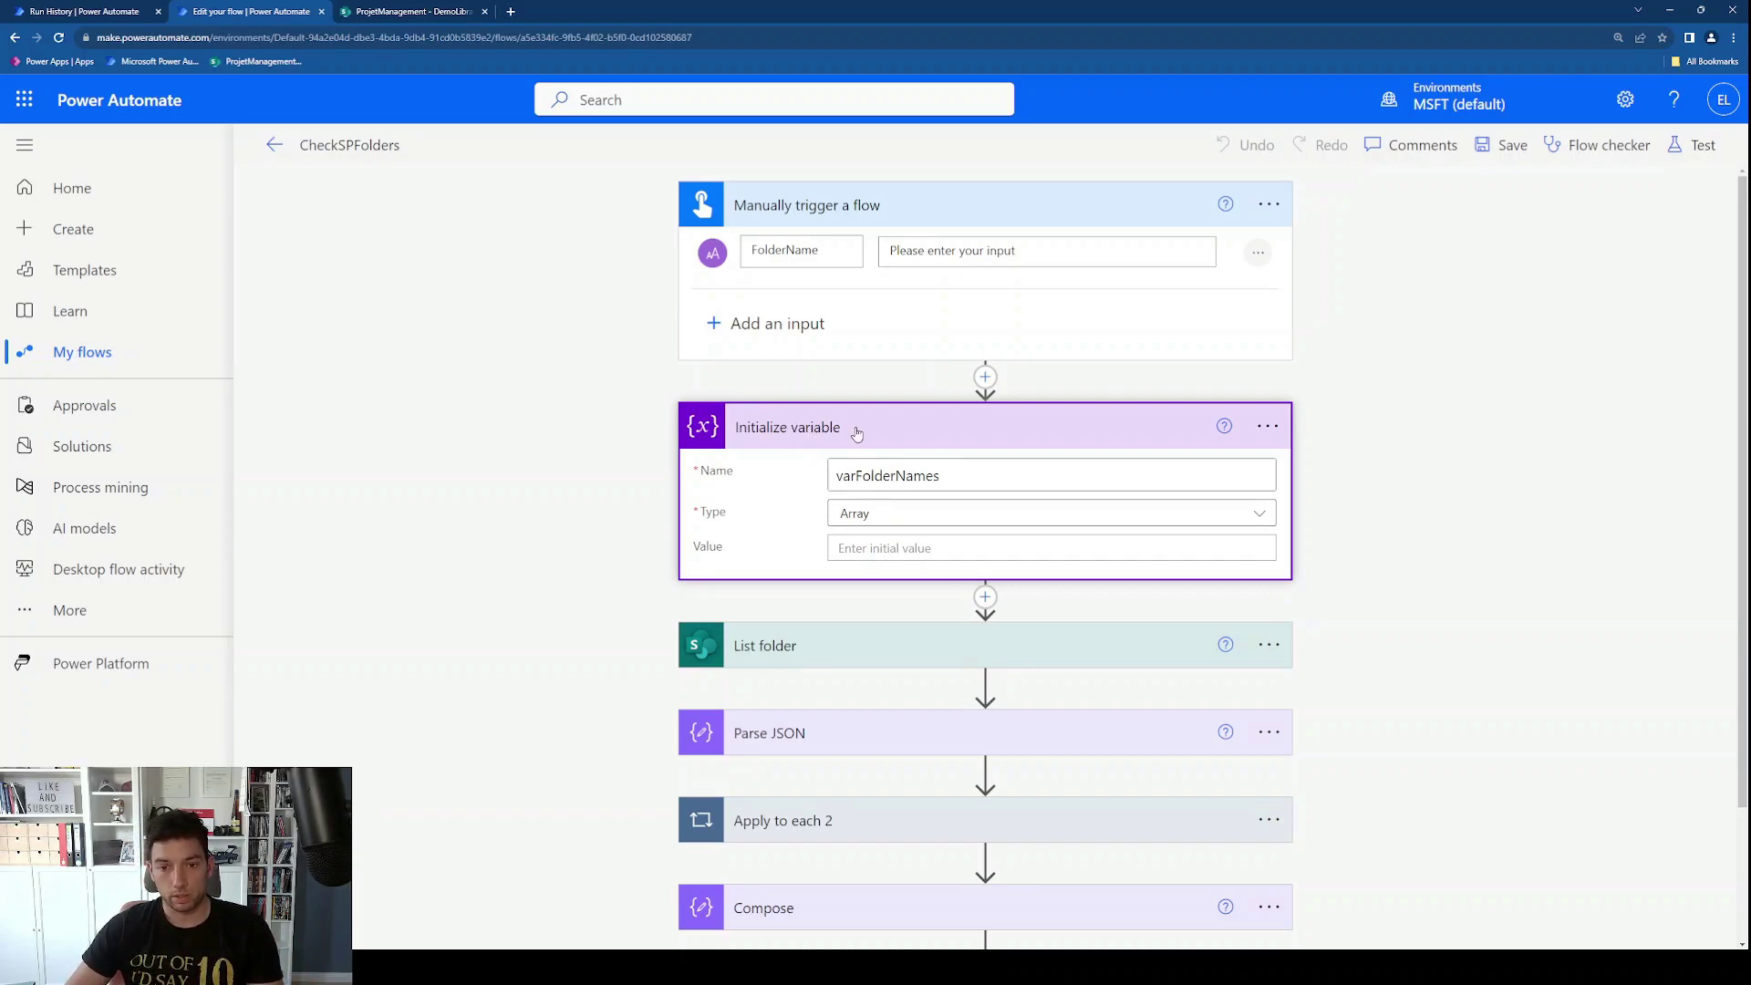
{"action": "left_click_drag", "start_coordinate": [837, 476], "coordinate": [941, 476]}
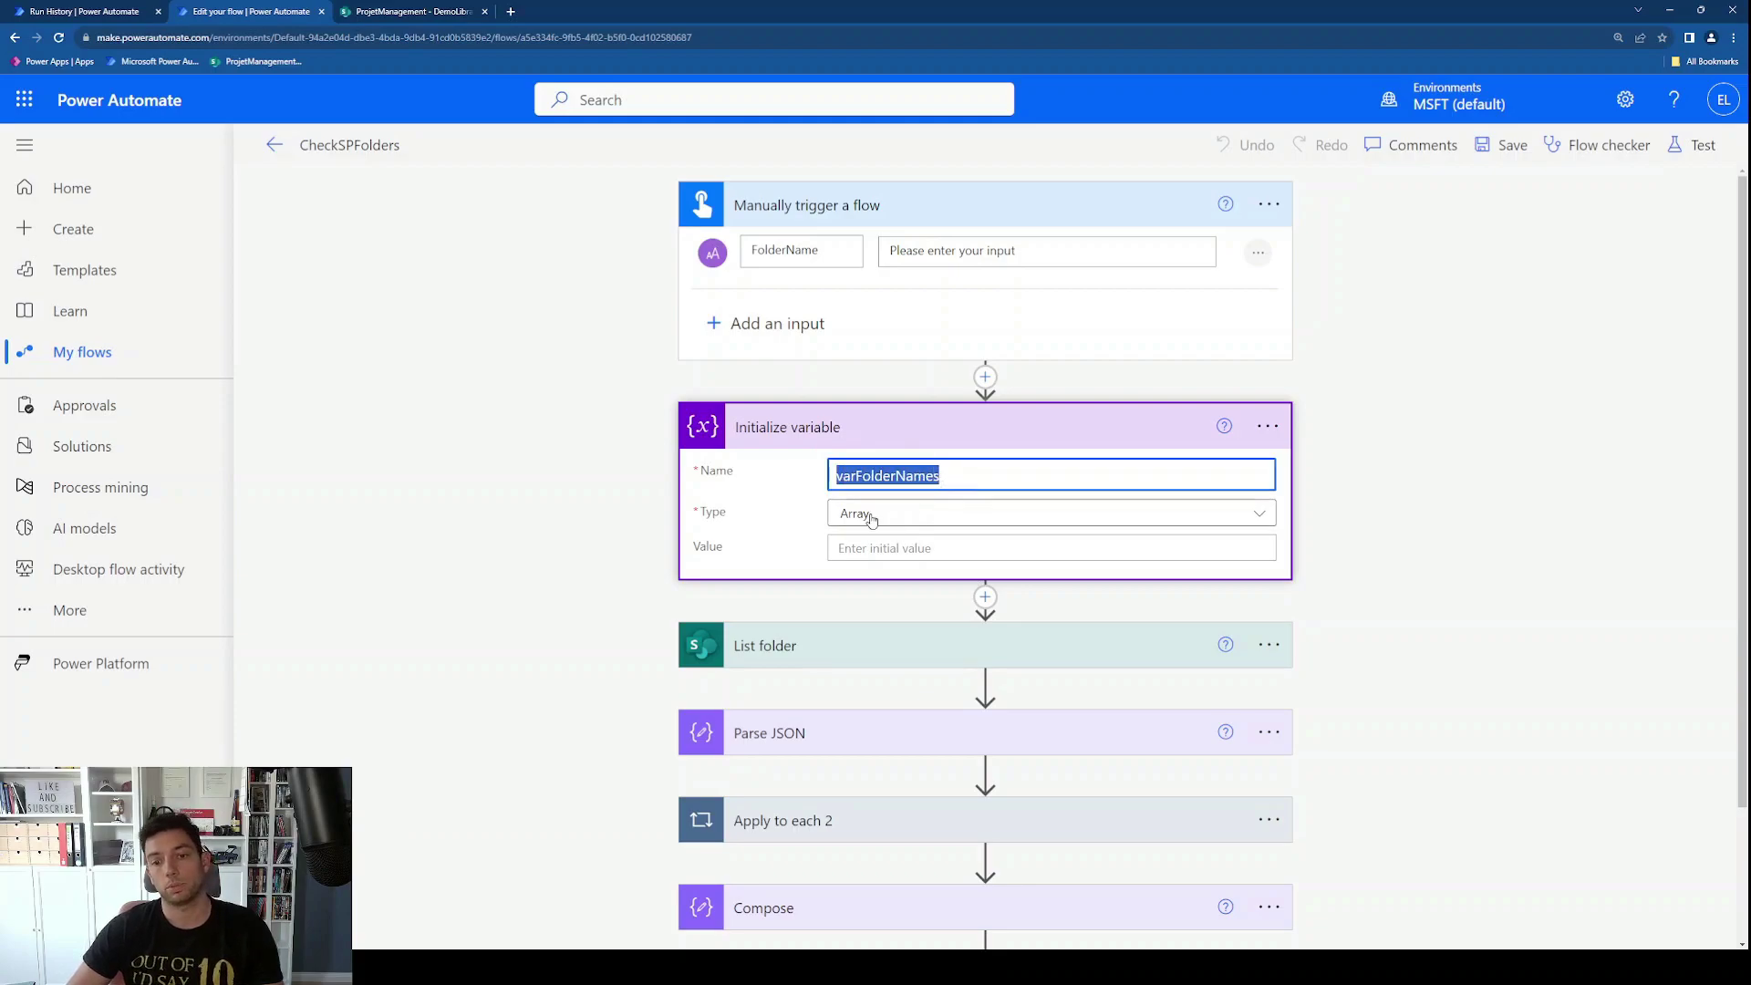
{"action": "left_click", "coordinate": [896, 549]}
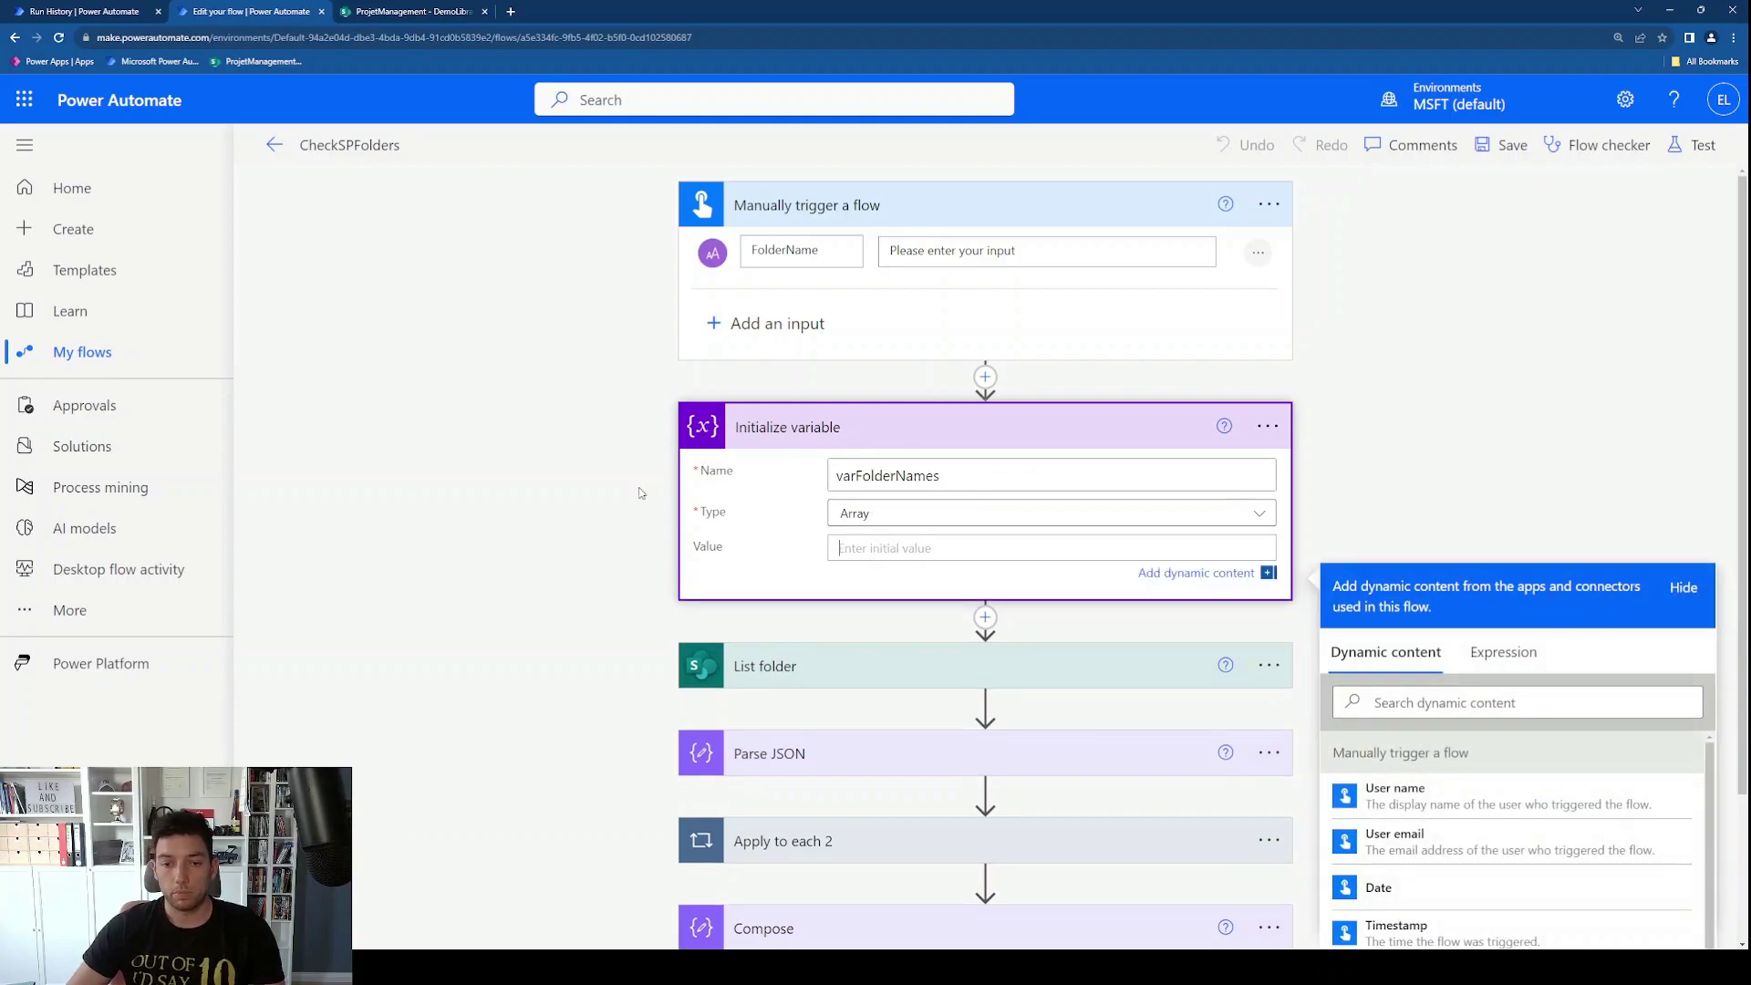
{"action": "left_click", "coordinate": [573, 468]}
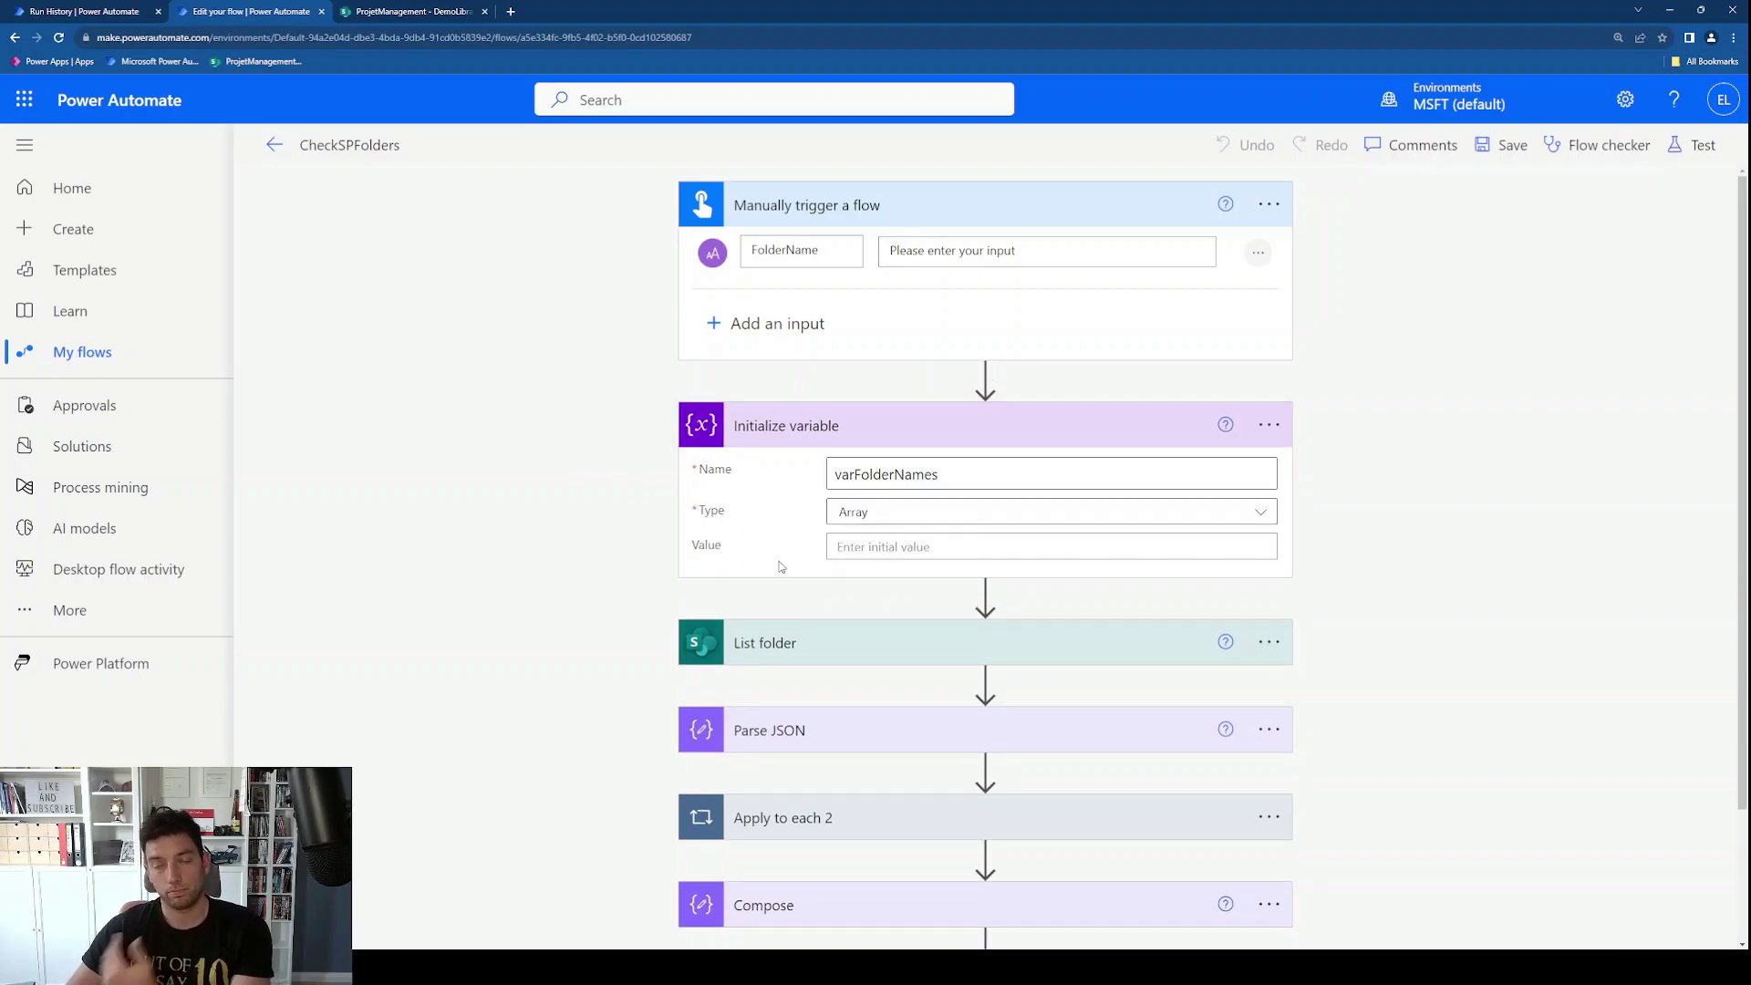
Step: Expand the List folder action and compare its site address and file identifier with the DemoLibrary in SharePoint
{"action": "scroll", "coordinate": [540, 511], "scroll_direction": "down", "scroll_amount": 2}
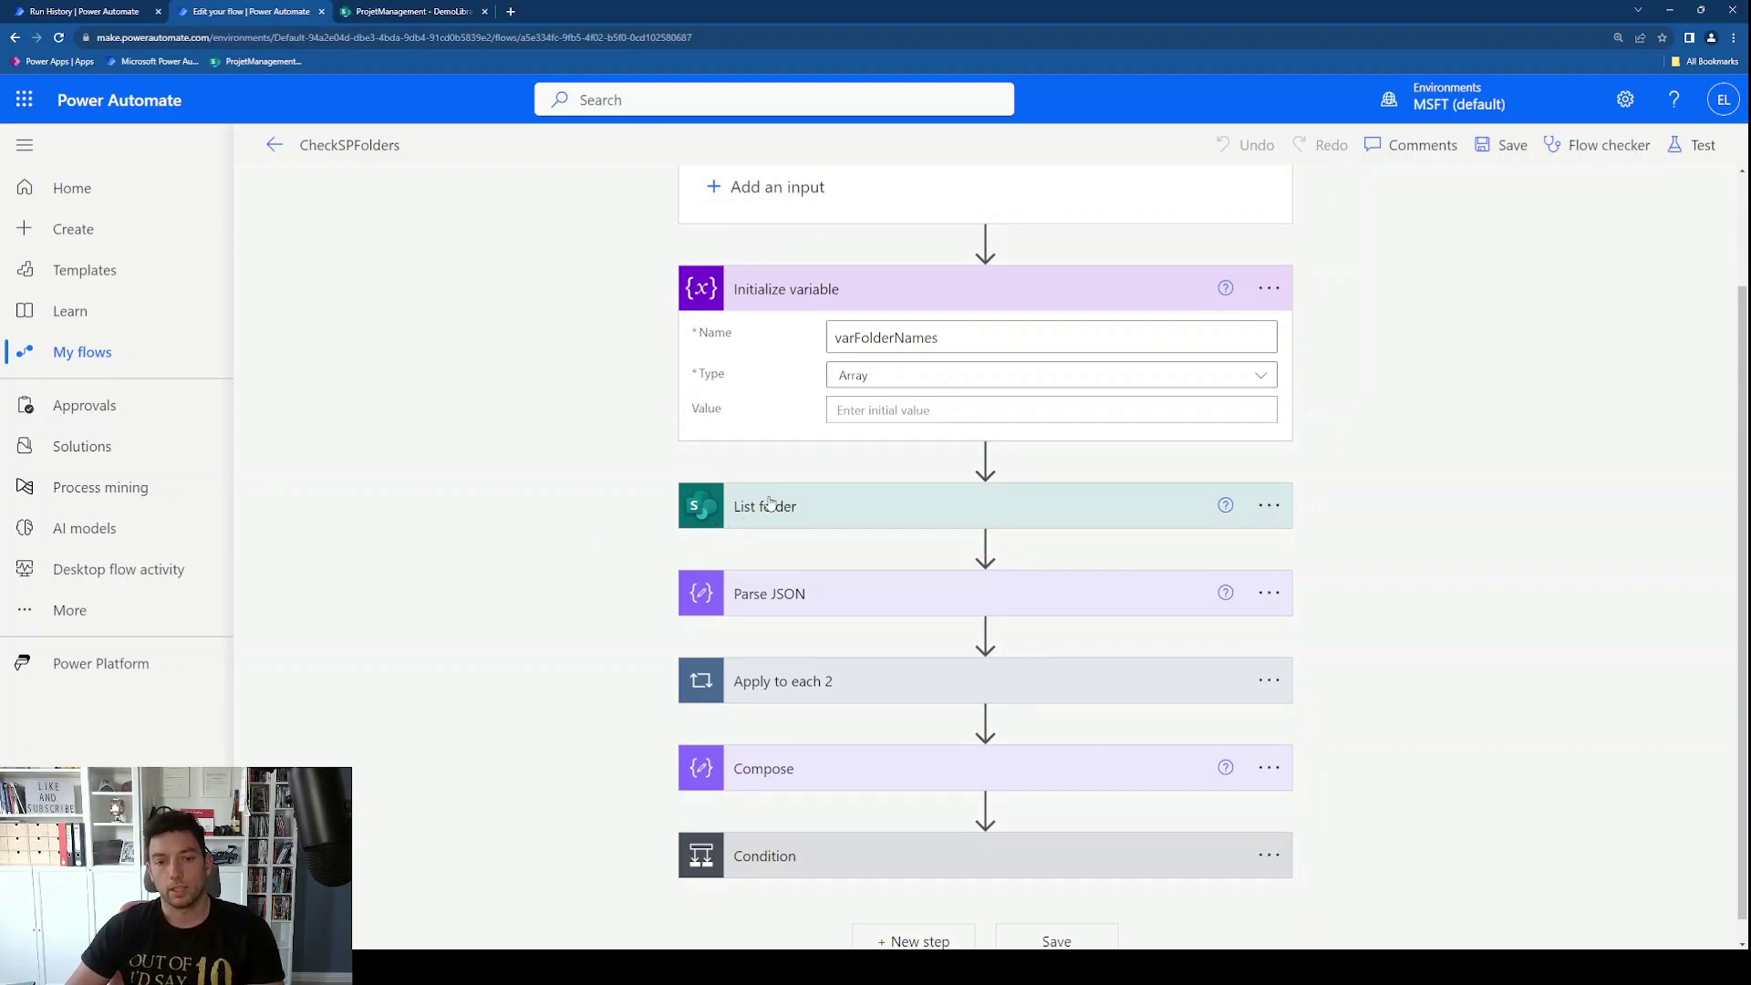
{"action": "left_click", "coordinate": [741, 500]}
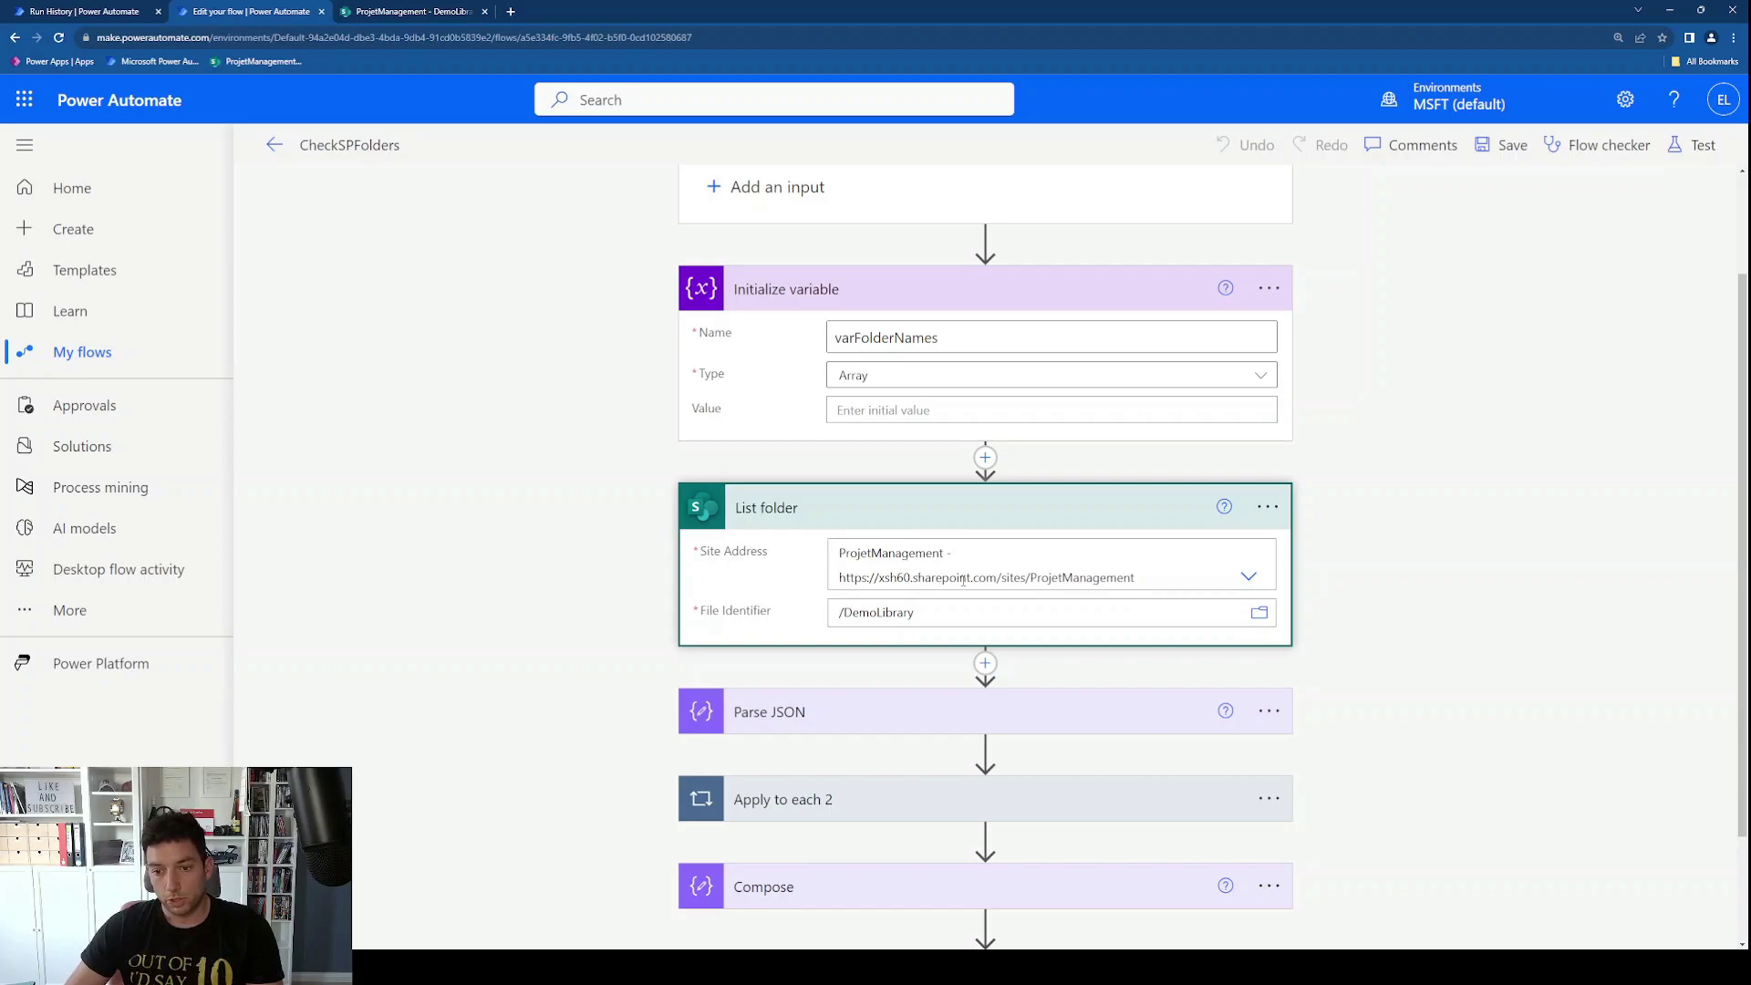
{"action": "double_click", "coordinate": [917, 613]}
{"action": "left_click", "coordinate": [410, 11]}
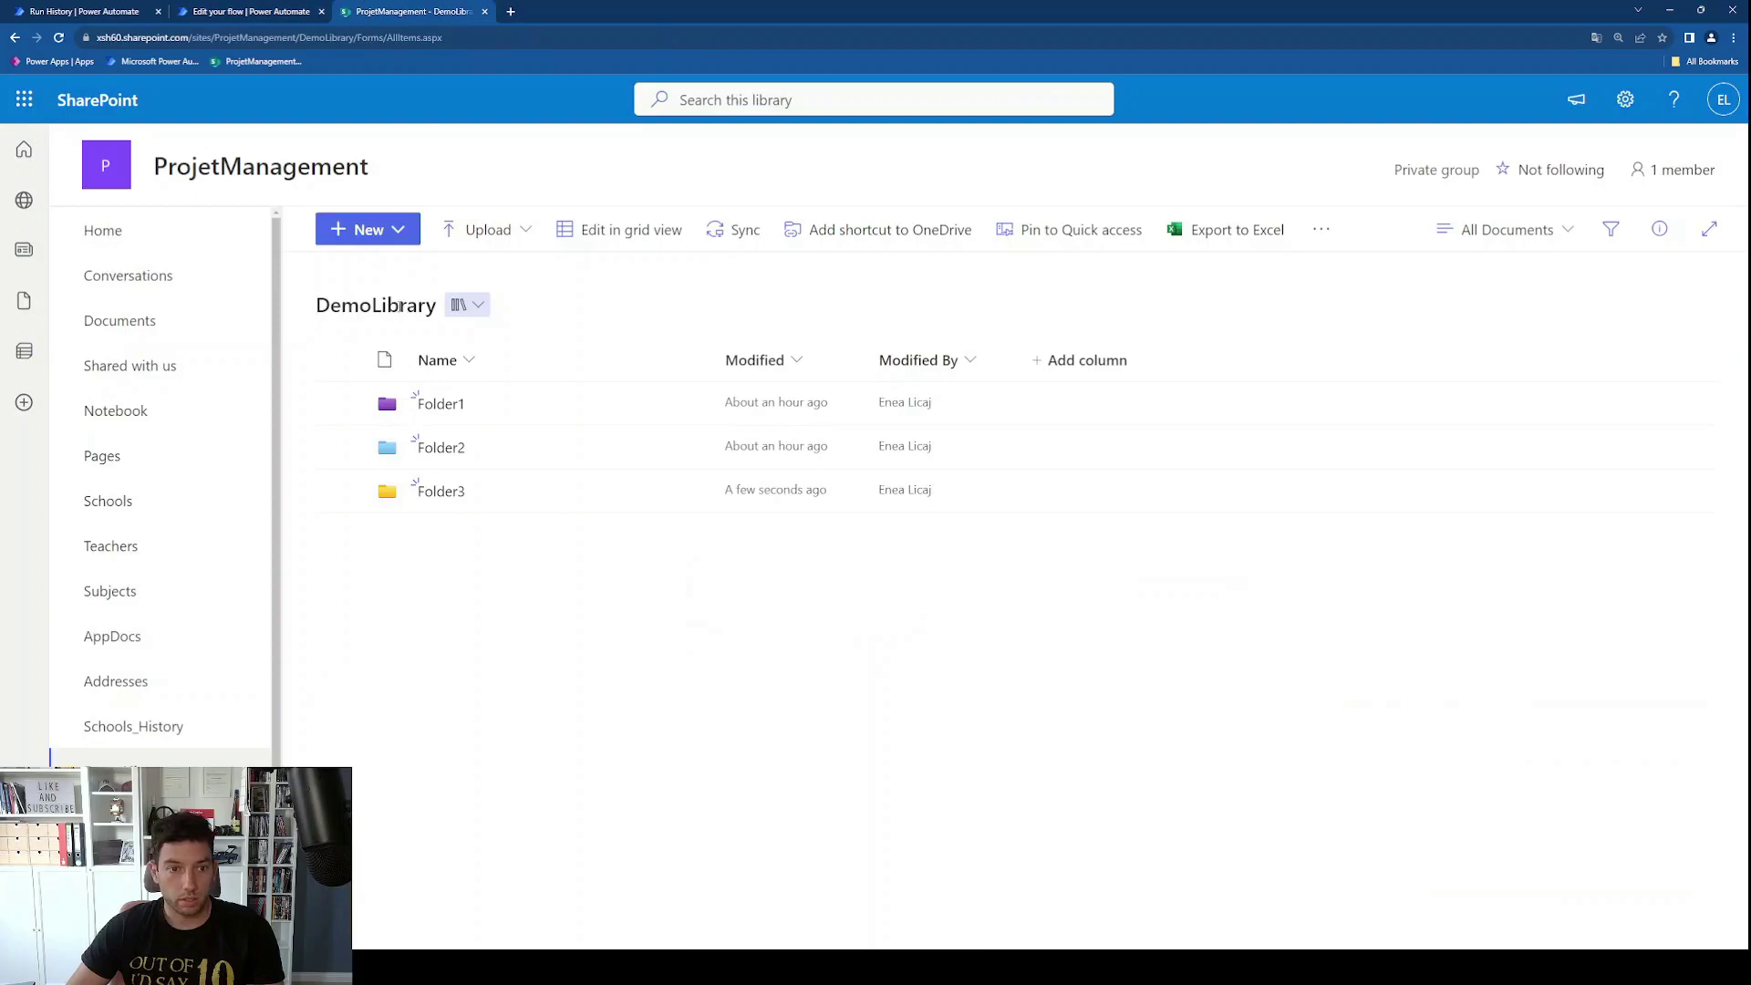
{"action": "left_click", "coordinate": [251, 11]}
{"action": "left_click", "coordinate": [634, 542]}
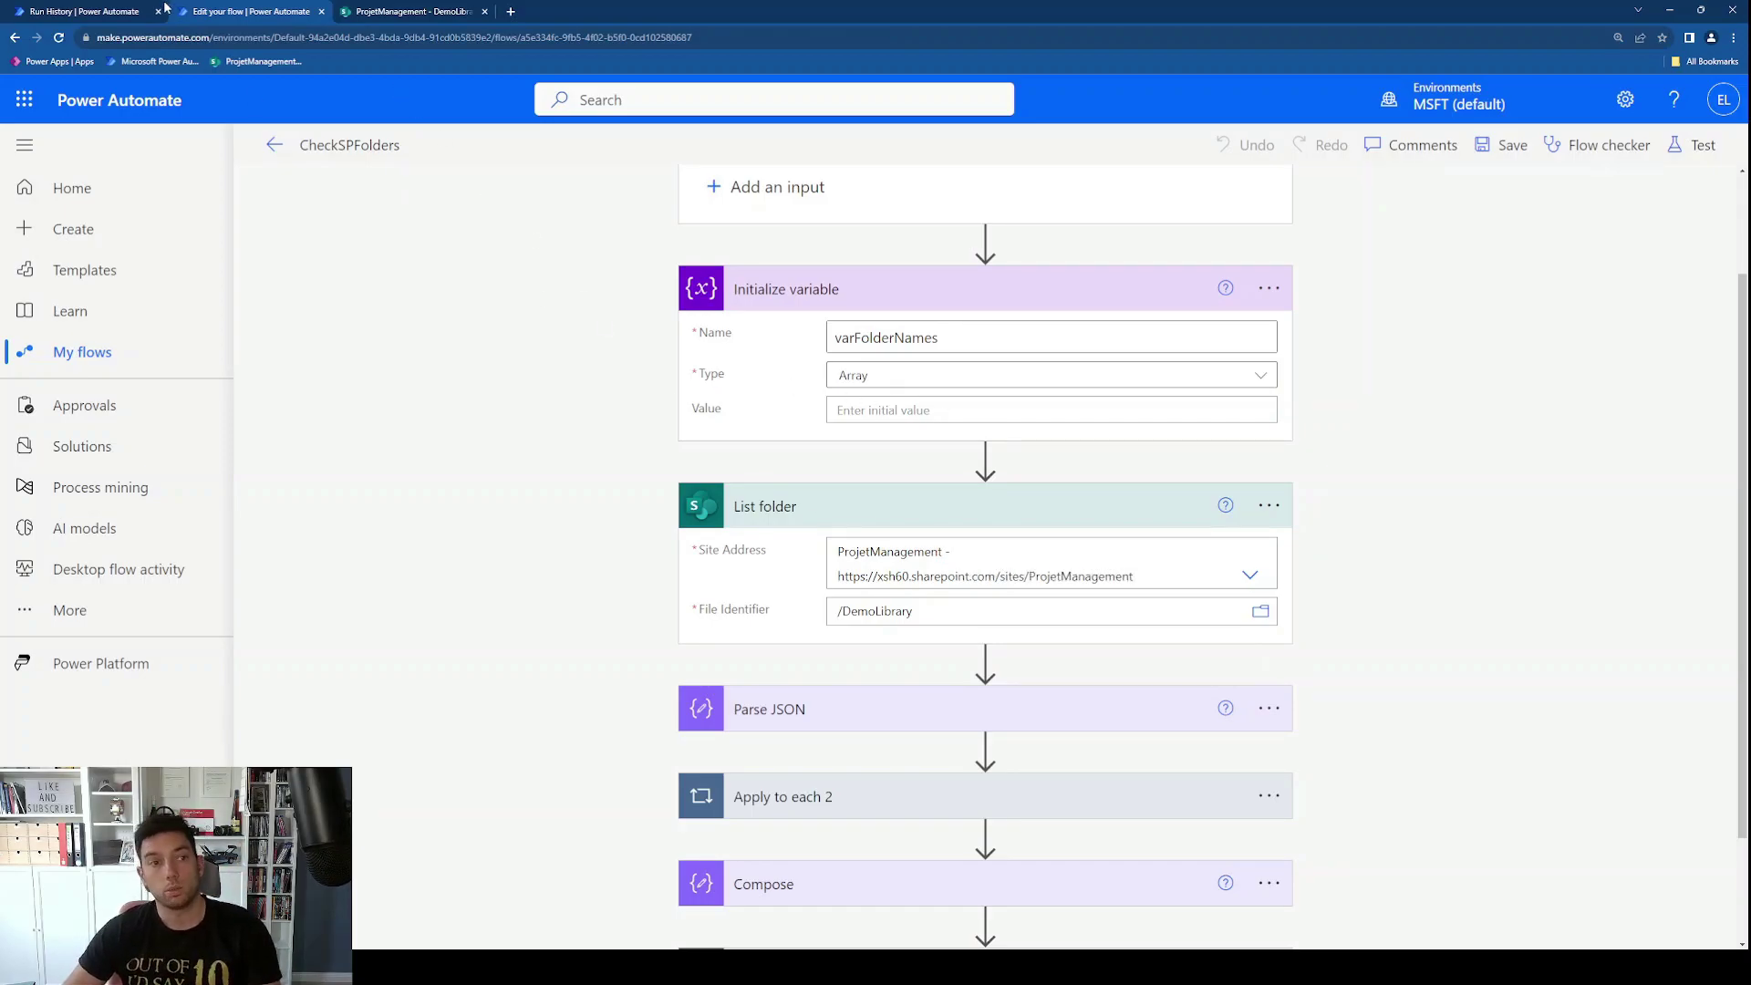
Step: Examine the raw outputs of the List folder action in the flow's run history, and return to the flow editor
{"action": "left_click", "coordinate": [107, 11]}
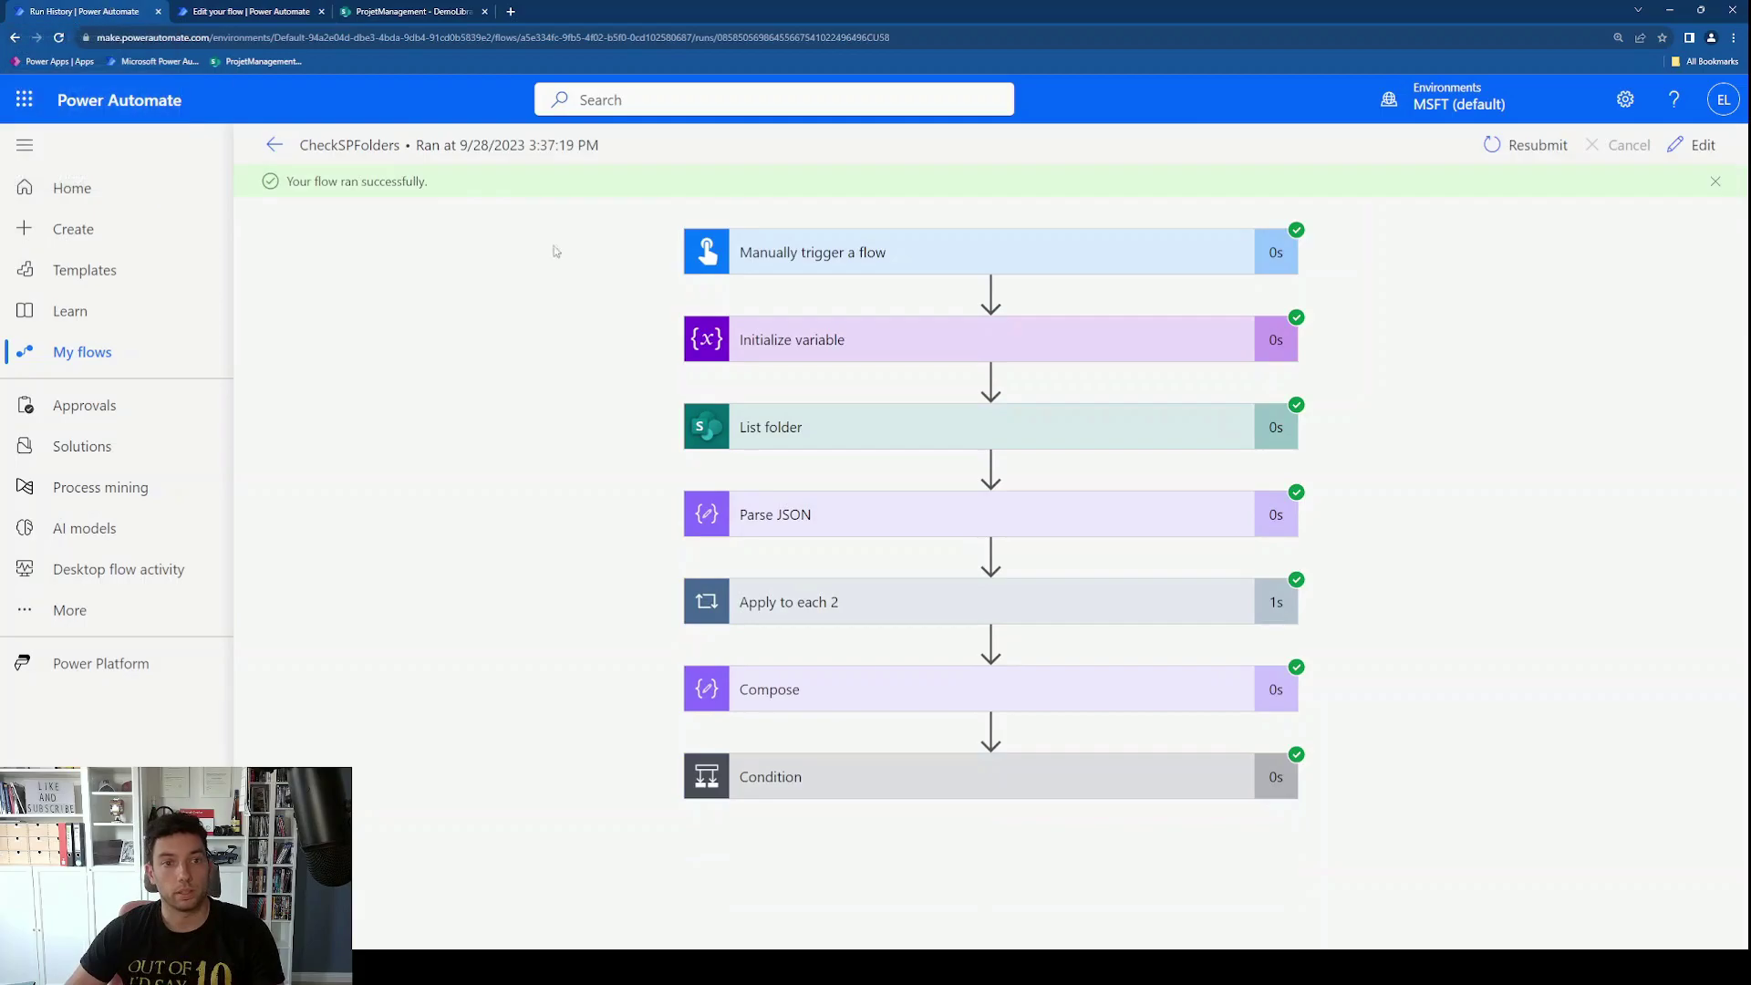
{"action": "left_click", "coordinate": [807, 431]}
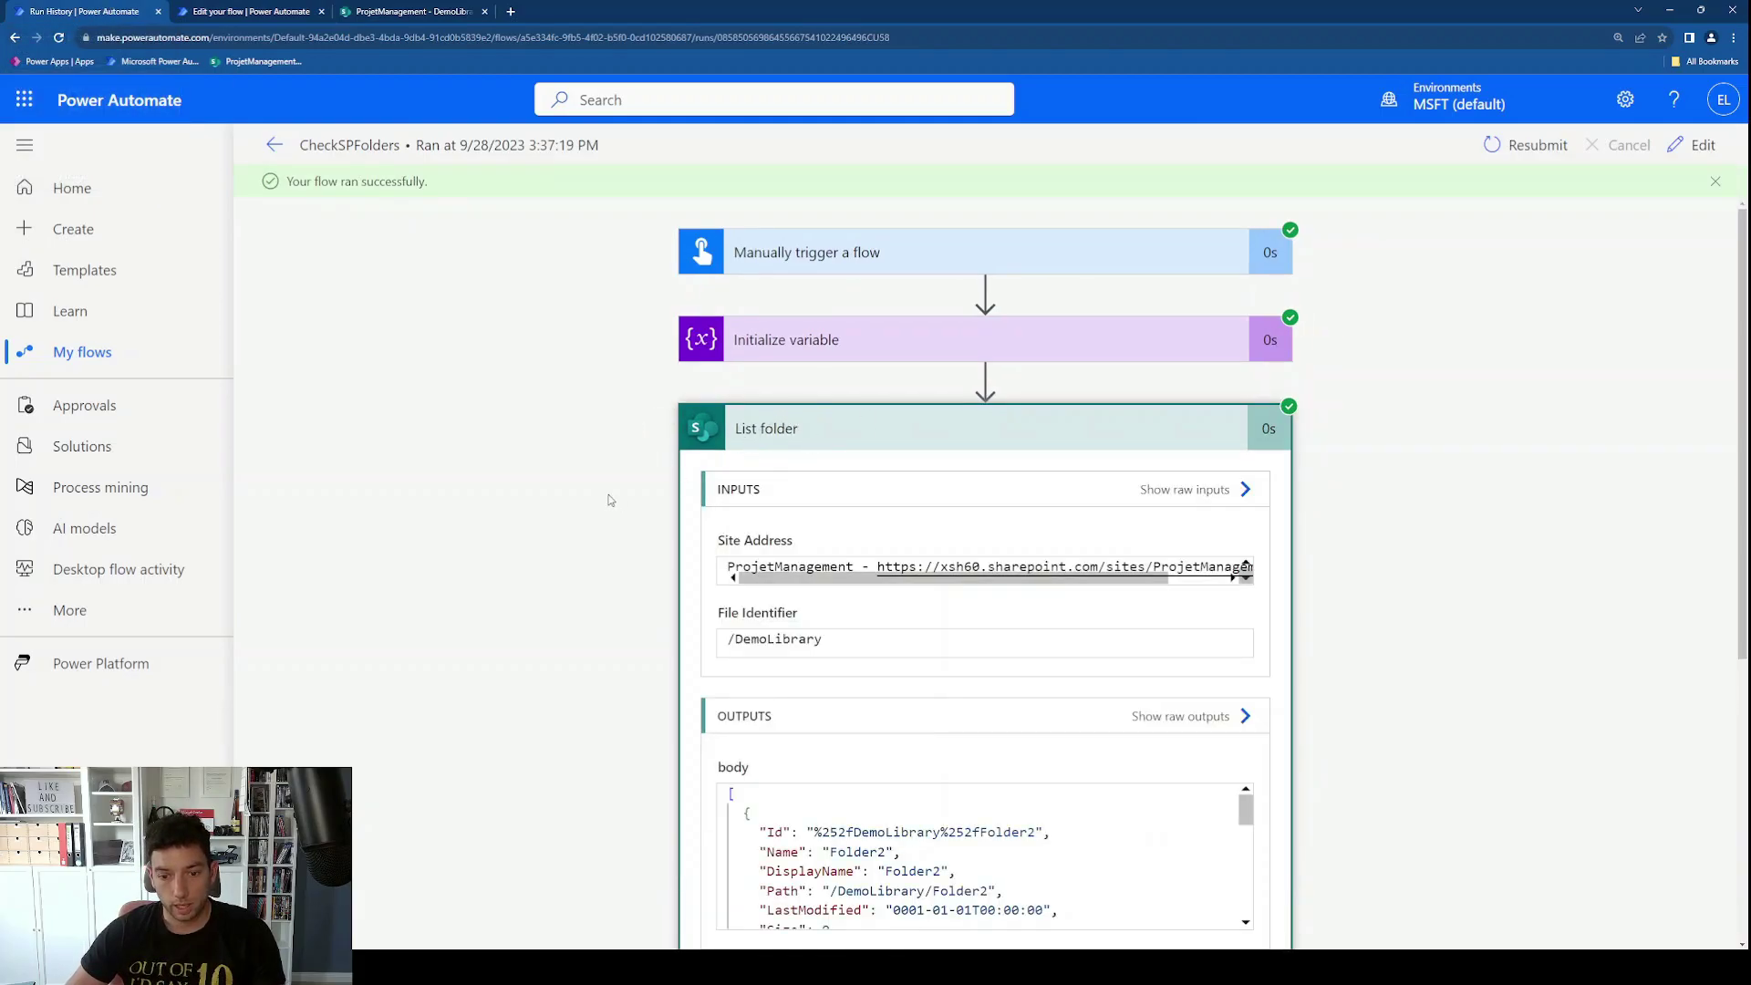
{"action": "scroll", "coordinate": [565, 464], "scroll_direction": "down", "scroll_amount": 2}
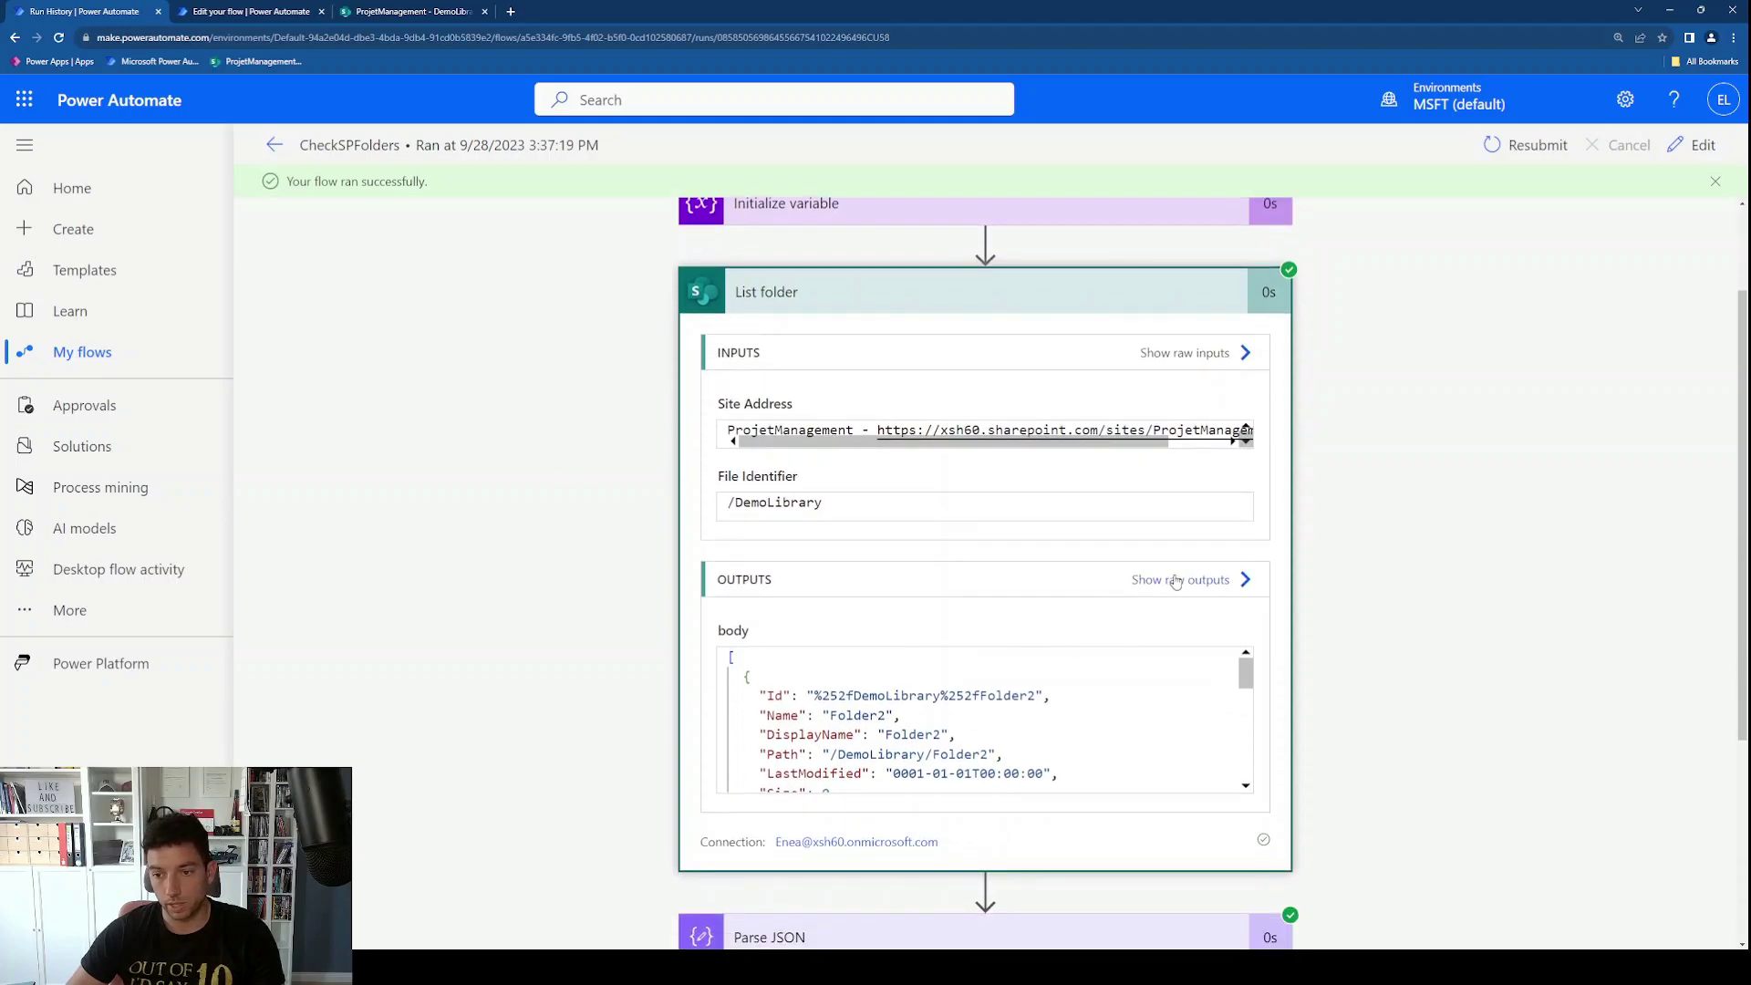
{"action": "left_click", "coordinate": [1177, 581]}
{"action": "scroll", "coordinate": [1240, 467], "scroll_direction": "down", "scroll_amount": 2}
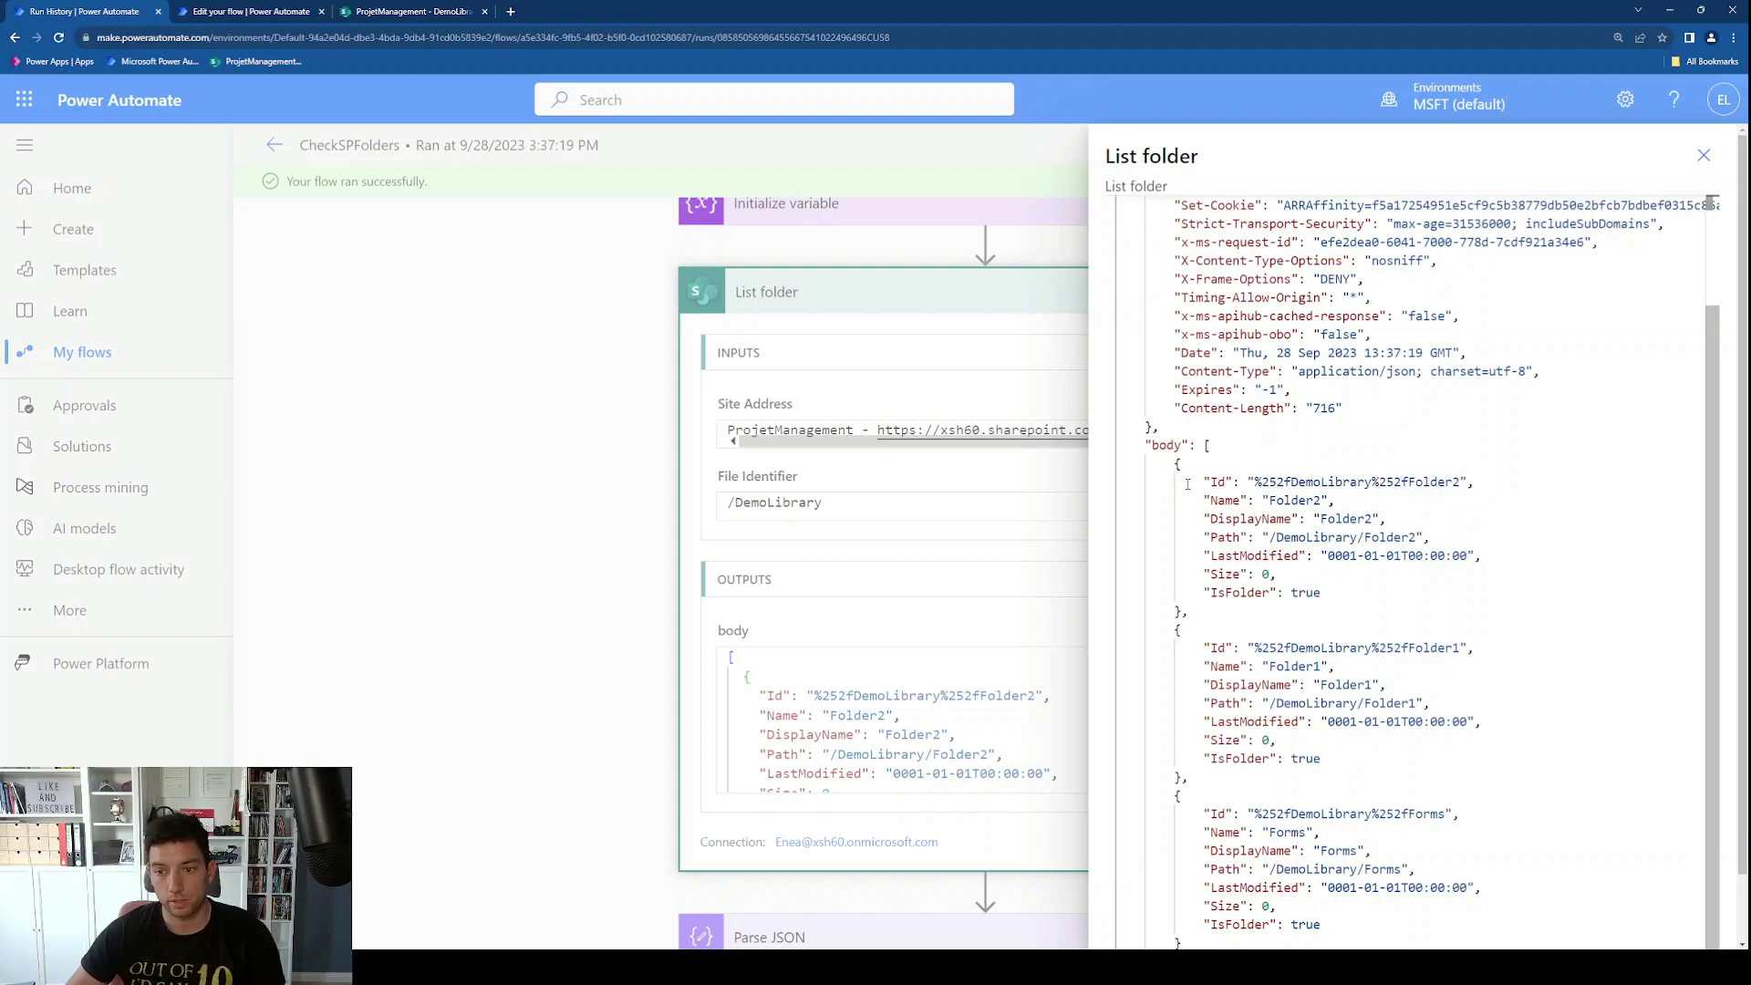
{"action": "left_click", "coordinate": [251, 11]}
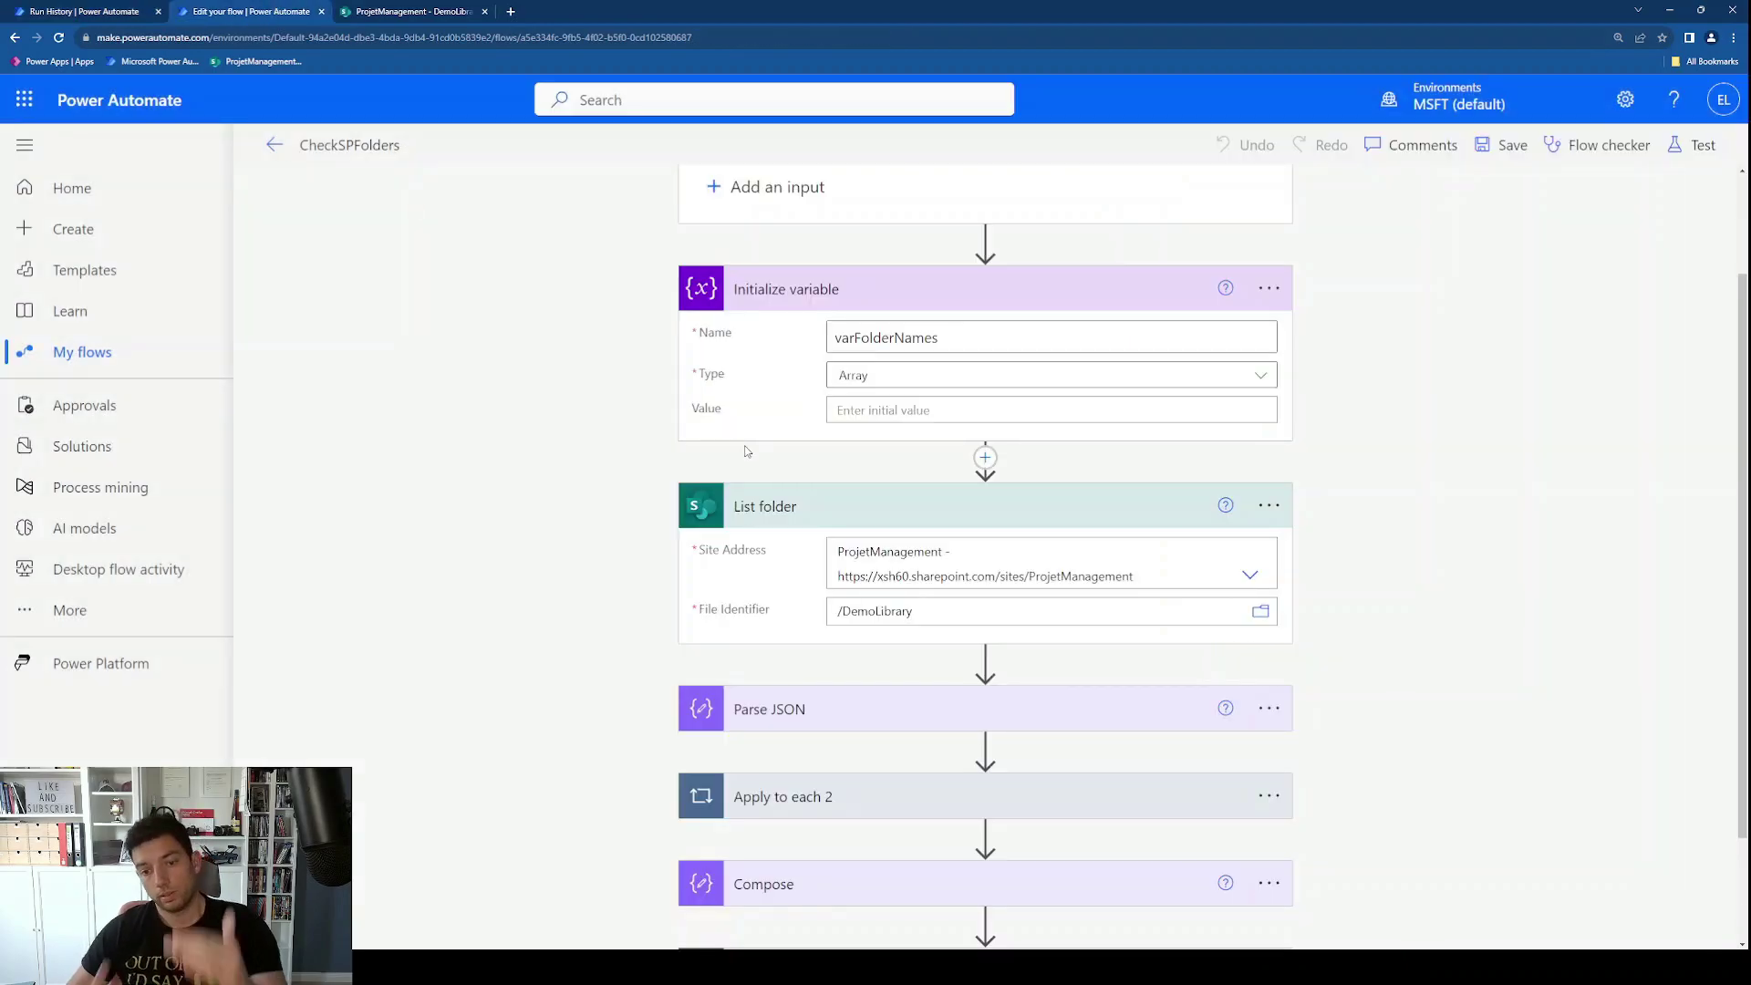
Step: Expand the Parse JSON action and highlight the List folder output in the run history that serves as its content
{"action": "scroll", "coordinate": [797, 598], "scroll_direction": "down", "scroll_amount": 2}
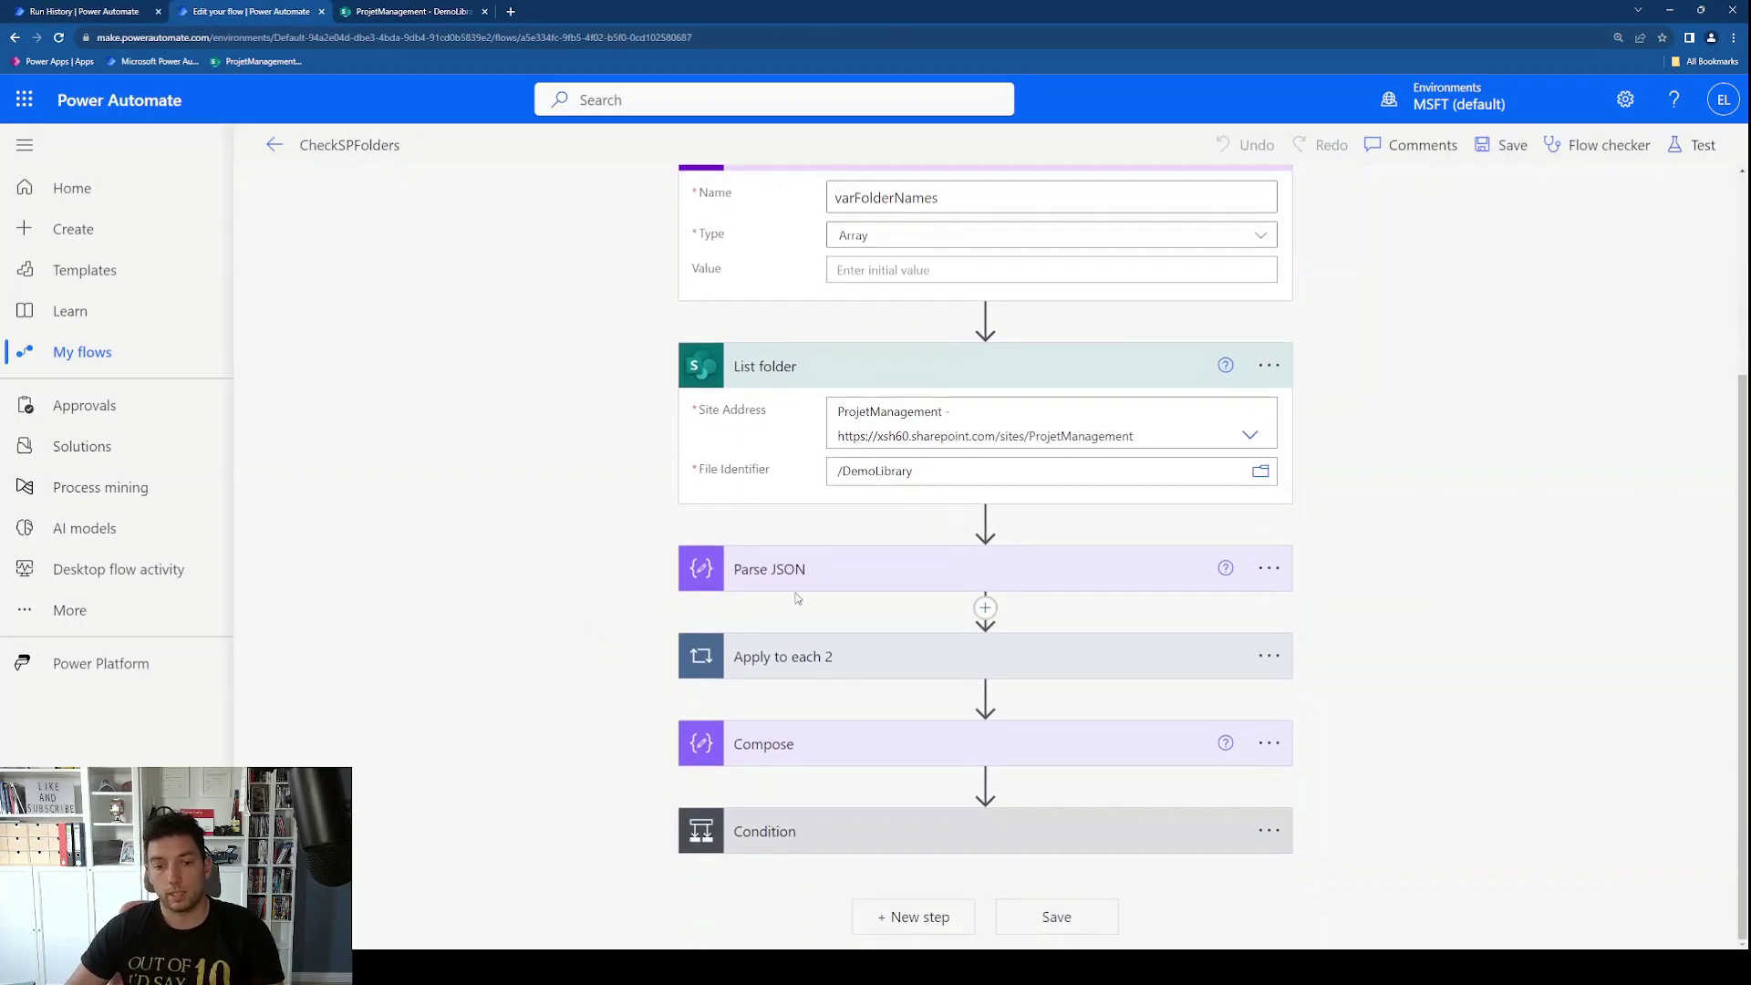
{"action": "left_click", "coordinate": [829, 587]}
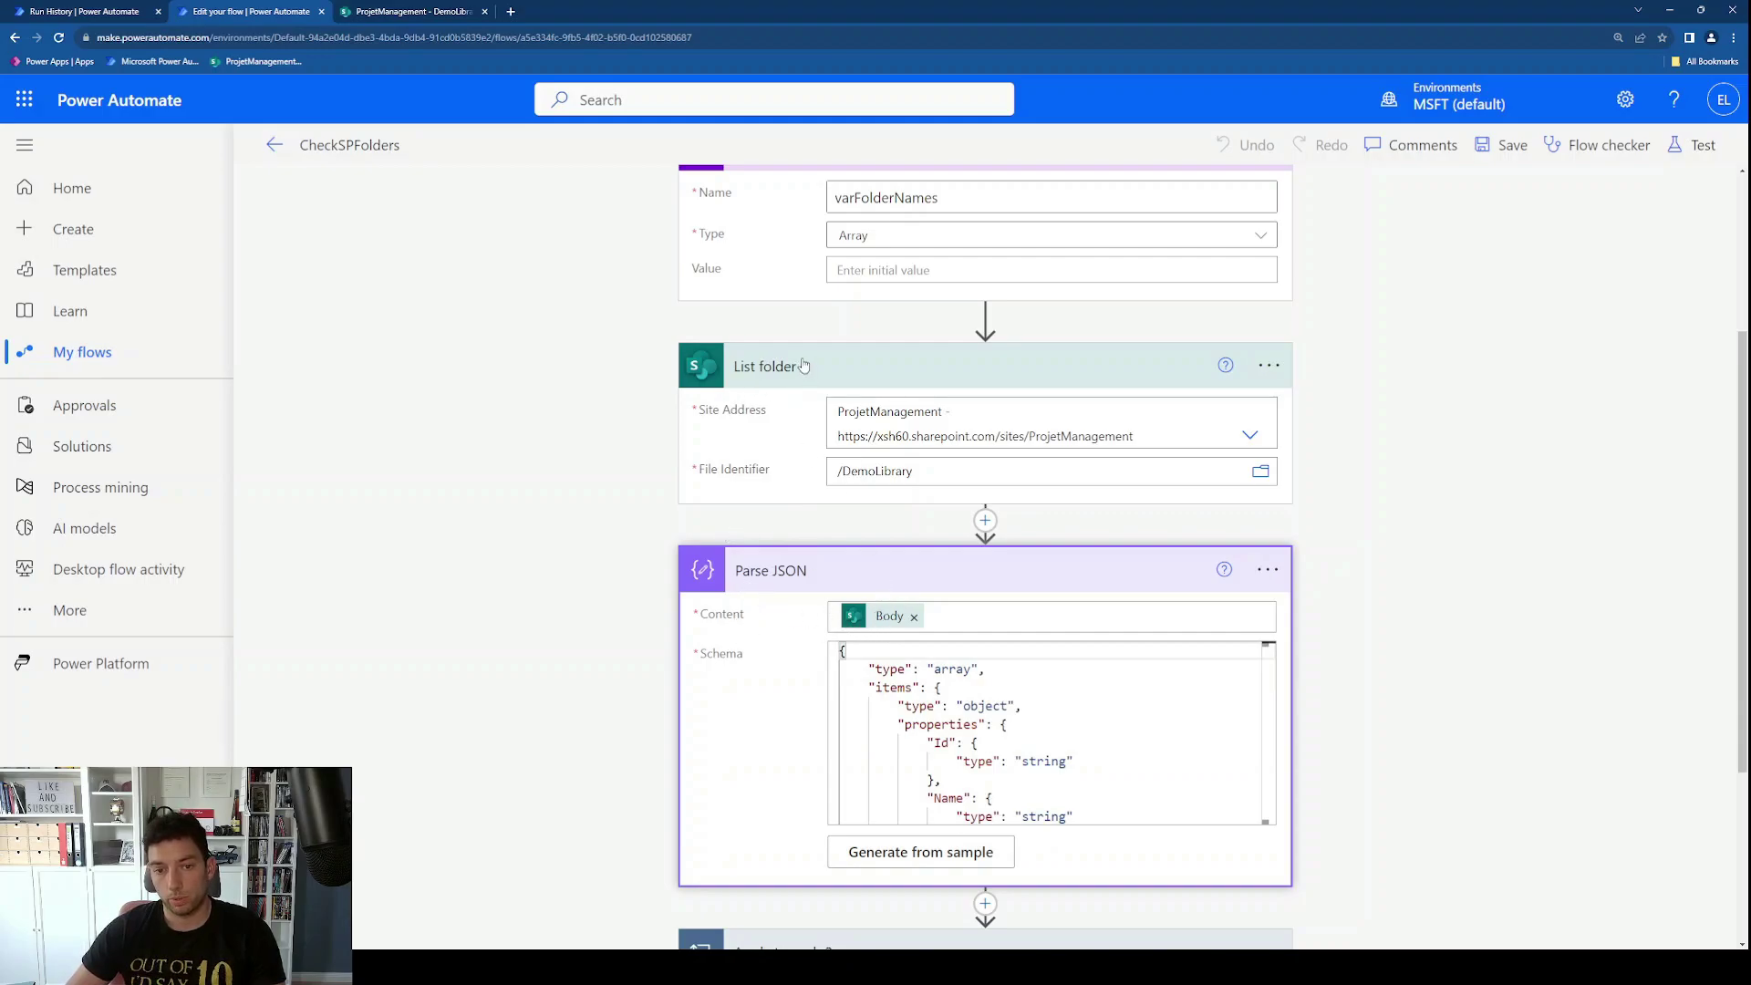
{"action": "left_click", "coordinate": [118, 9]}
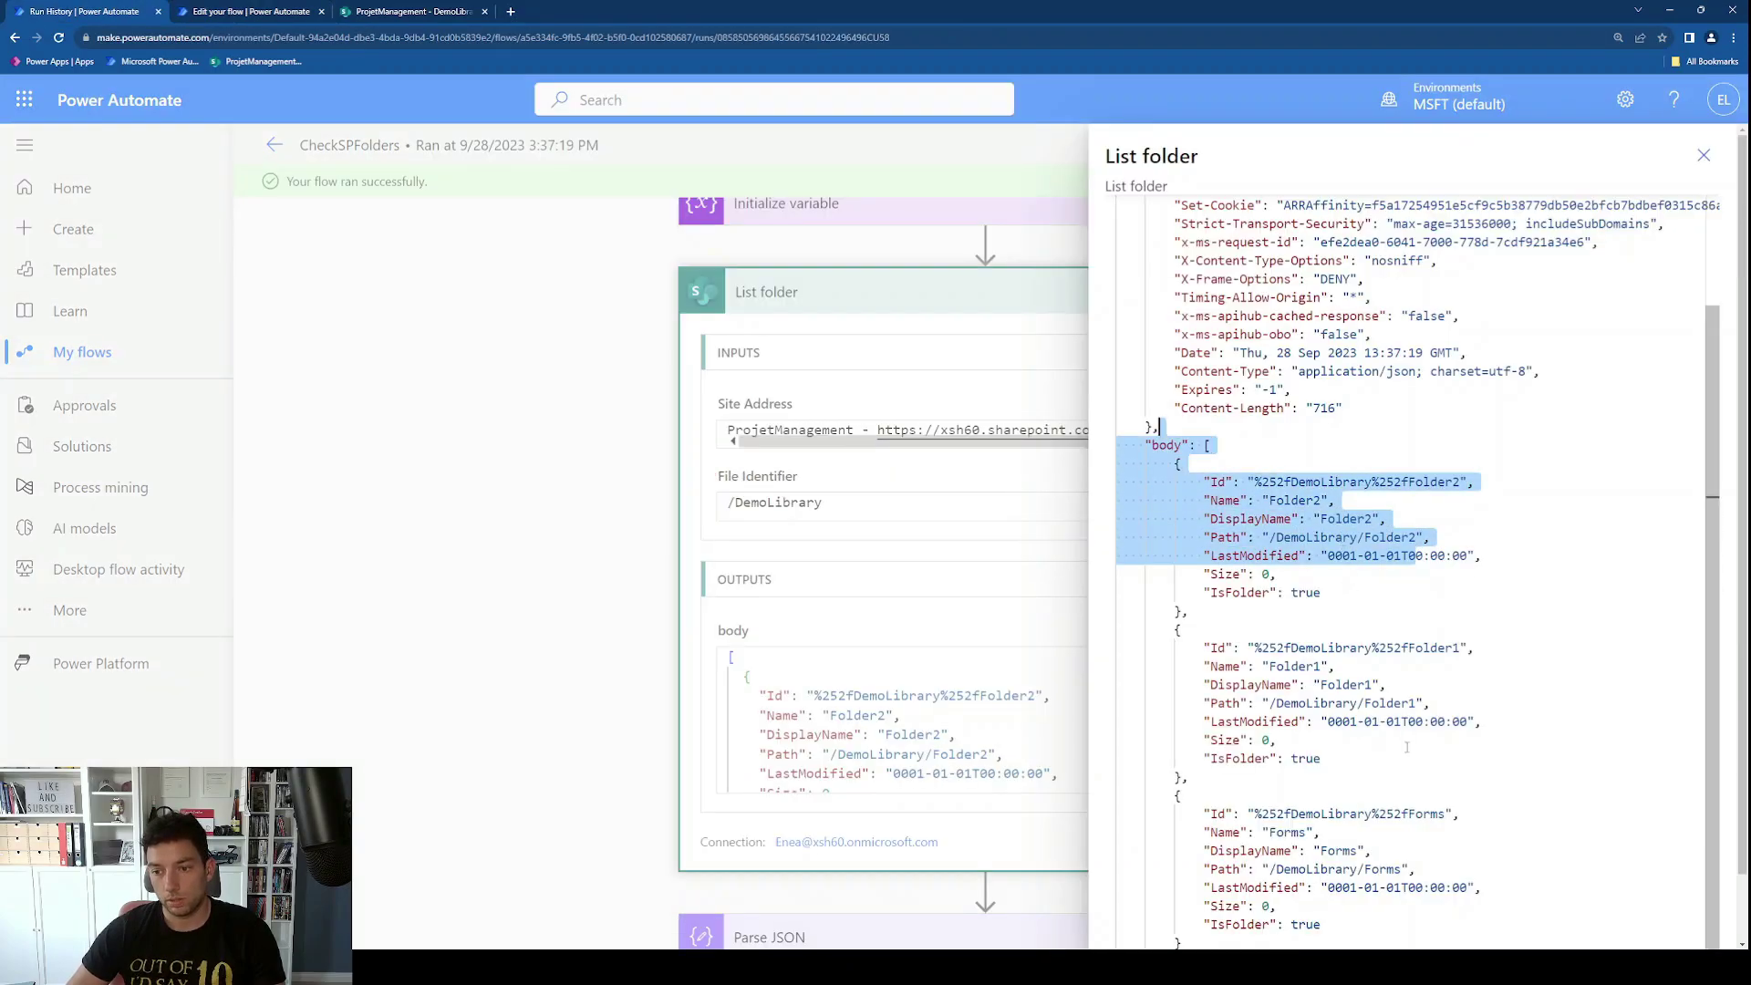
{"action": "left_click", "coordinate": [1447, 835]}
{"action": "left_click_drag", "start_coordinate": [1417, 914], "coordinate": [1137, 242]}
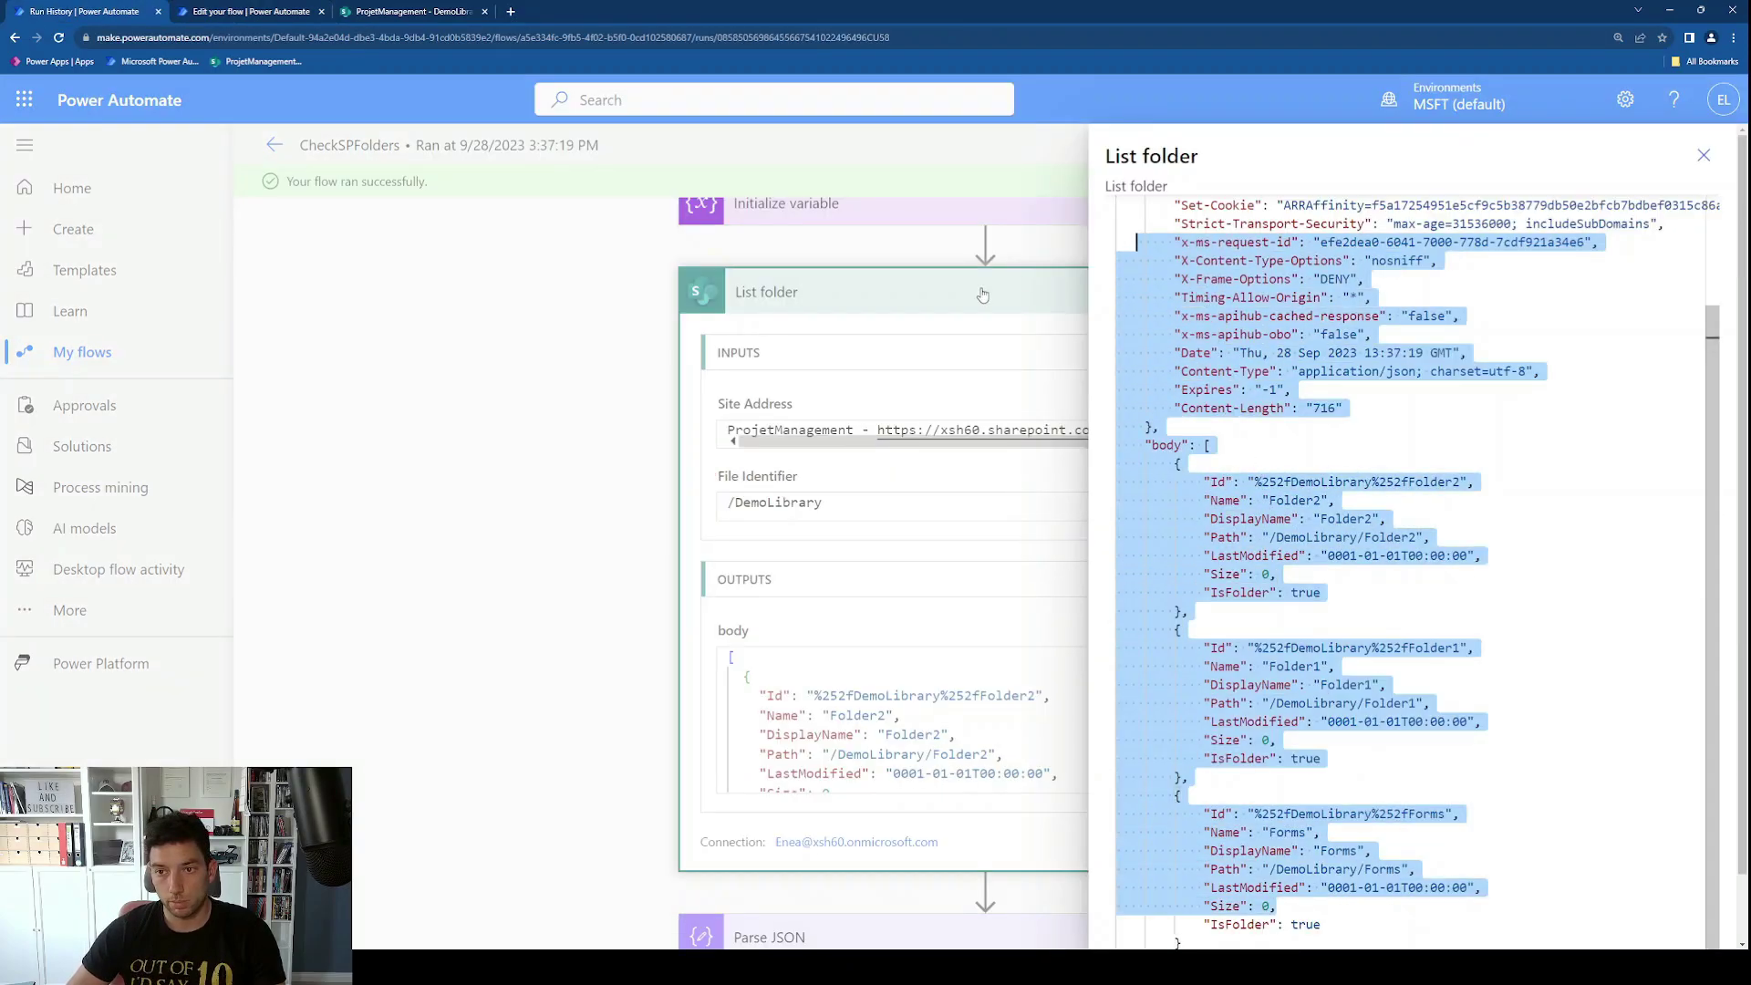
{"action": "left_click", "coordinate": [203, 10]}
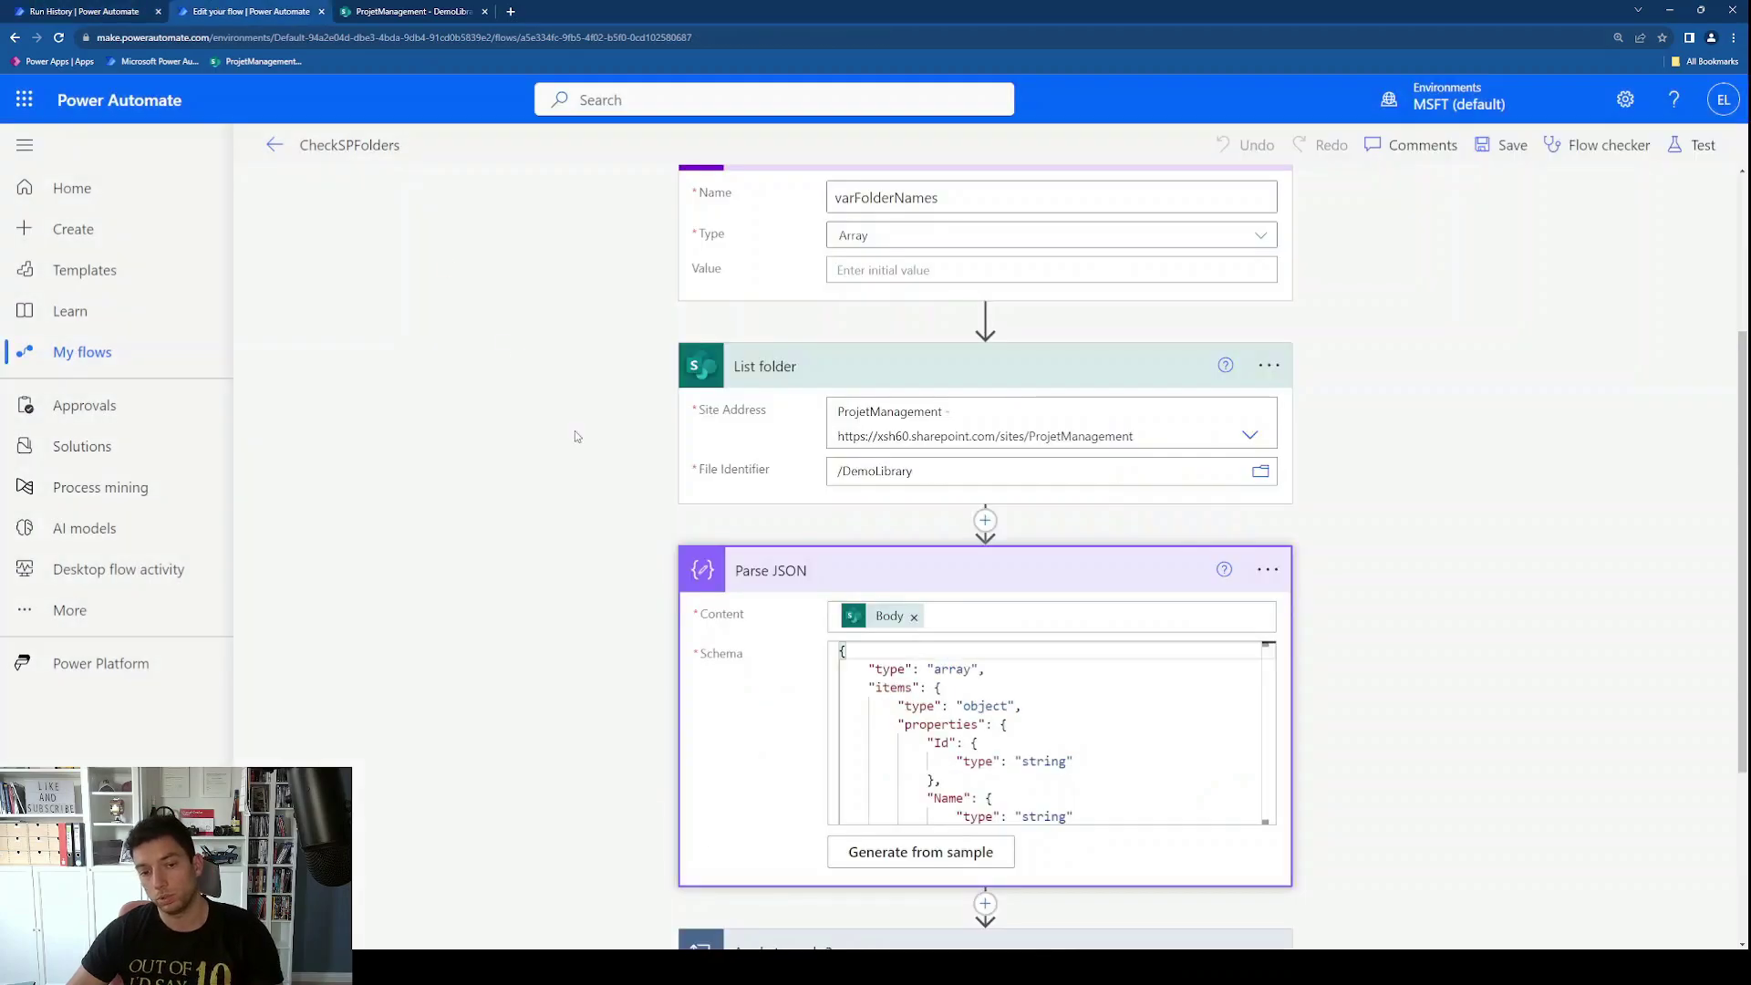
Step: Examine the required properties in the Parse JSON schema, highlighting Id, Name and DisplayName
{"action": "scroll", "coordinate": [987, 723], "scroll_direction": "down", "scroll_amount": 10}
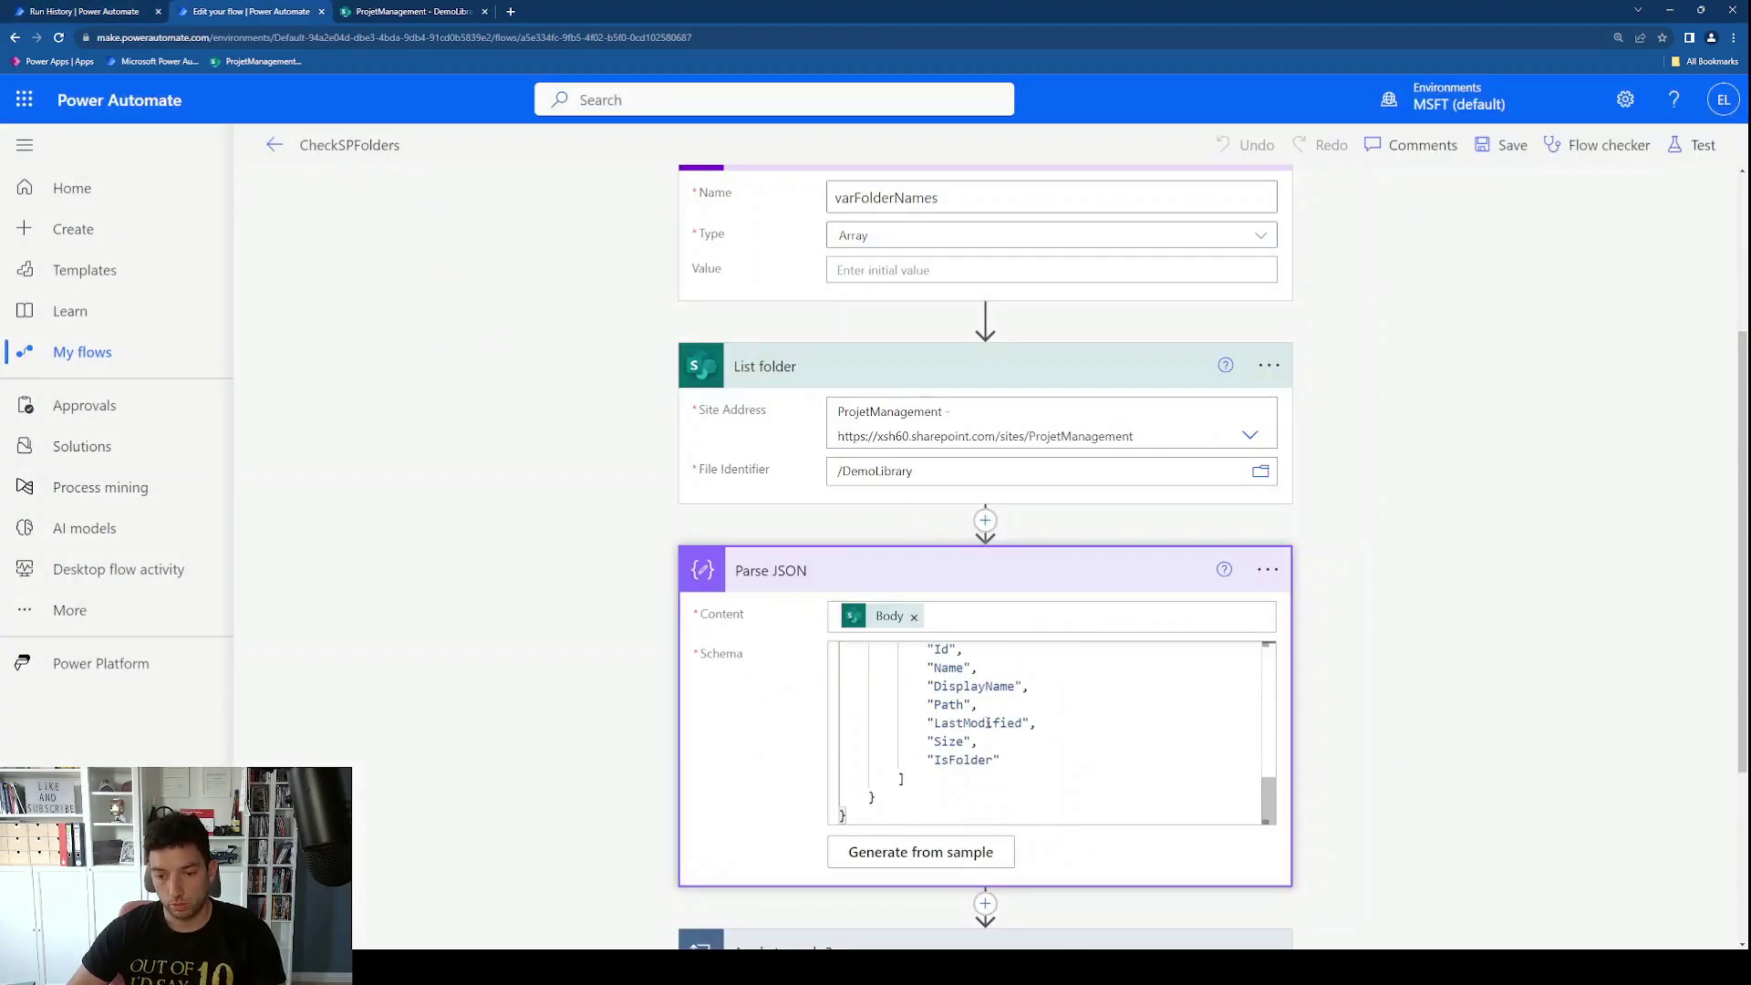
{"action": "scroll", "coordinate": [942, 703], "scroll_direction": "up", "scroll_amount": 2}
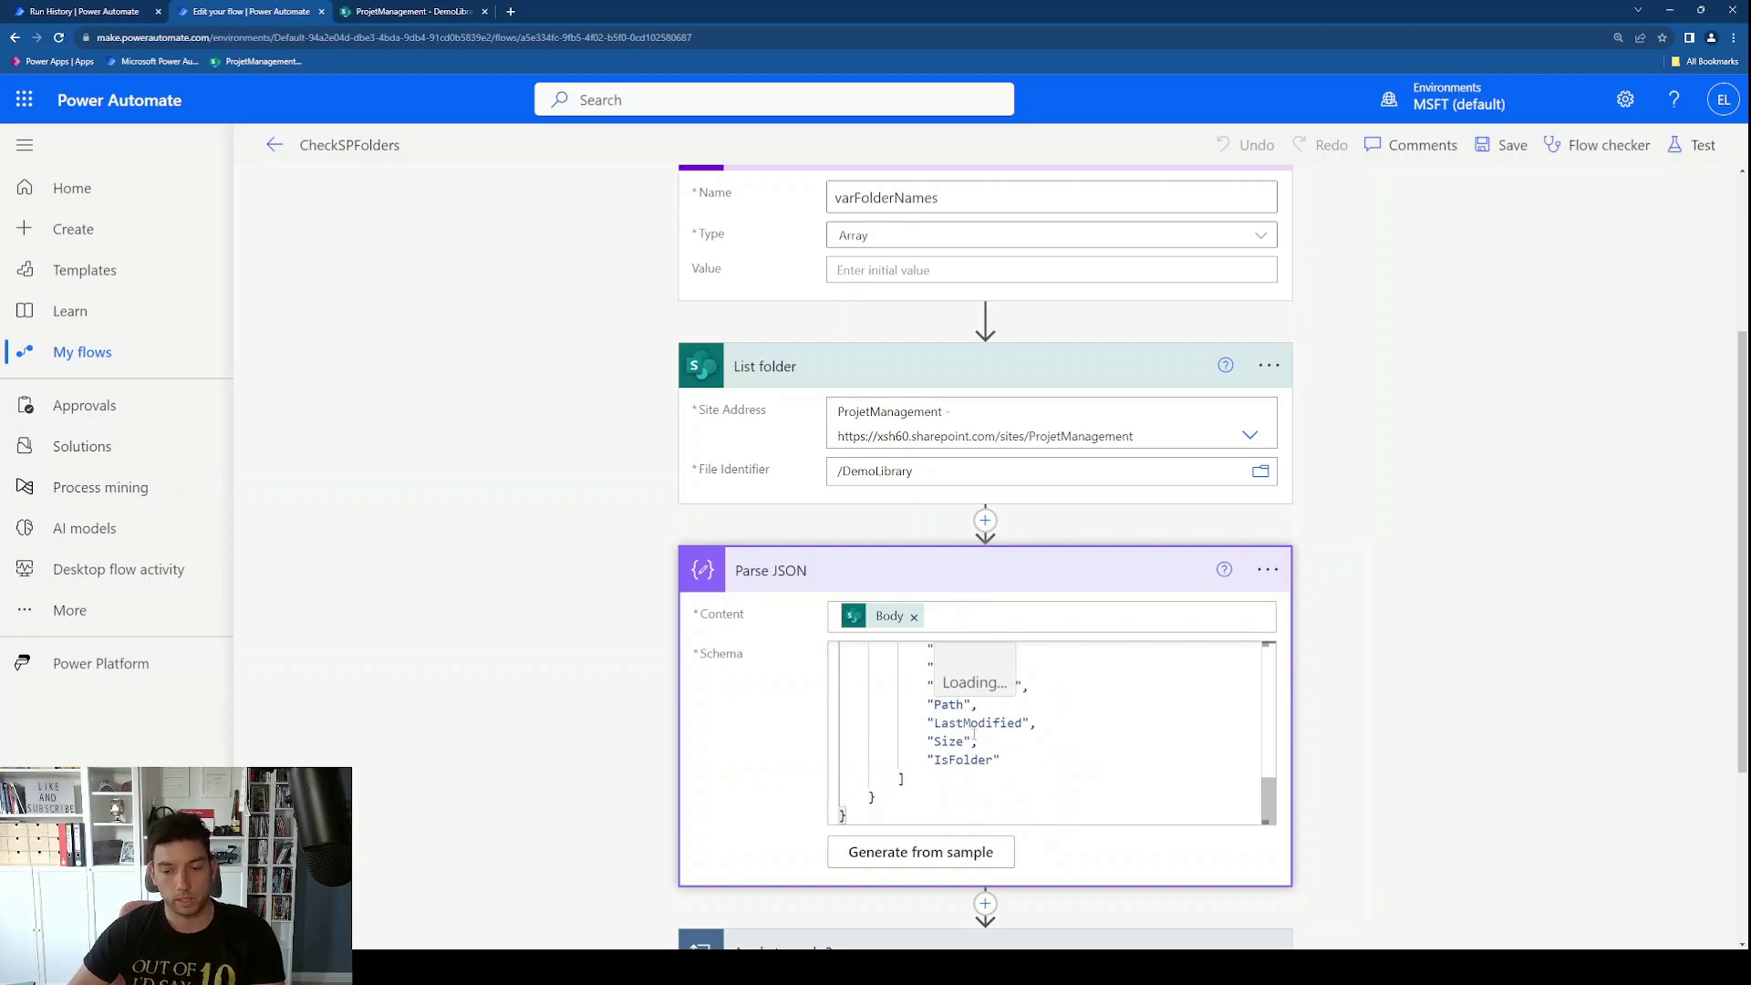
{"action": "double_click", "coordinate": [943, 700]}
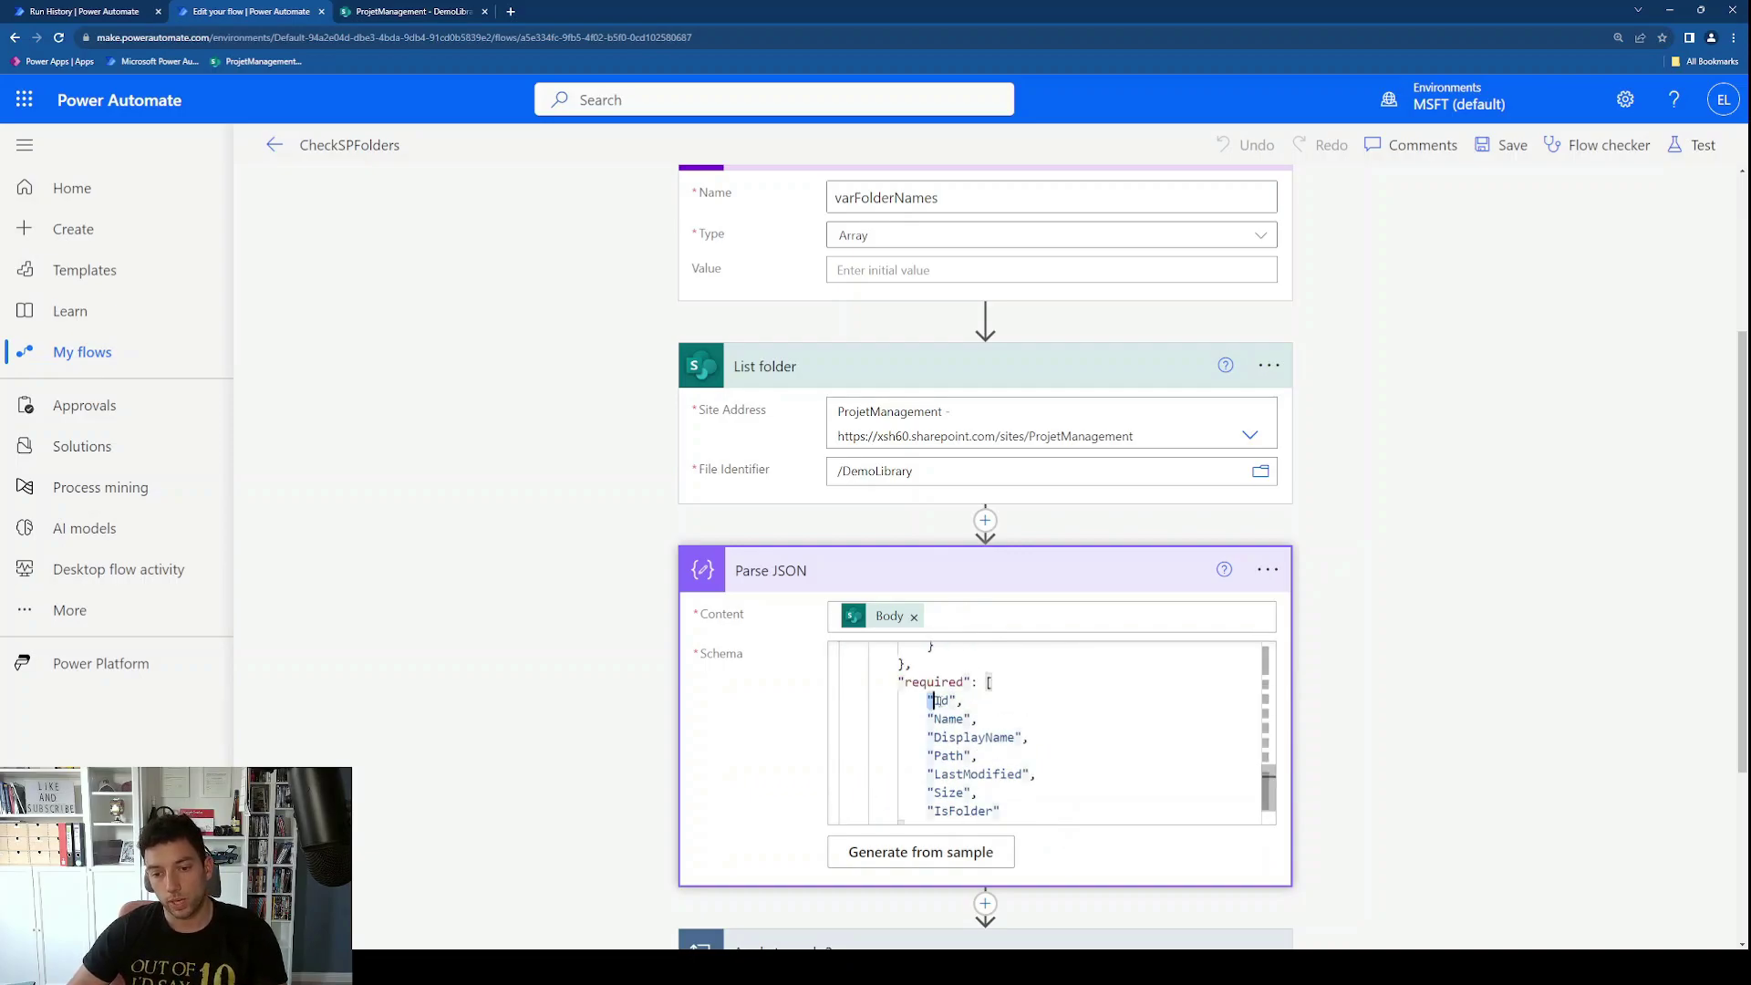
{"action": "double_click", "coordinate": [948, 719]}
{"action": "double_click", "coordinate": [1001, 737]}
{"action": "scroll", "coordinate": [1012, 758], "scroll_direction": "down", "scroll_amount": 1}
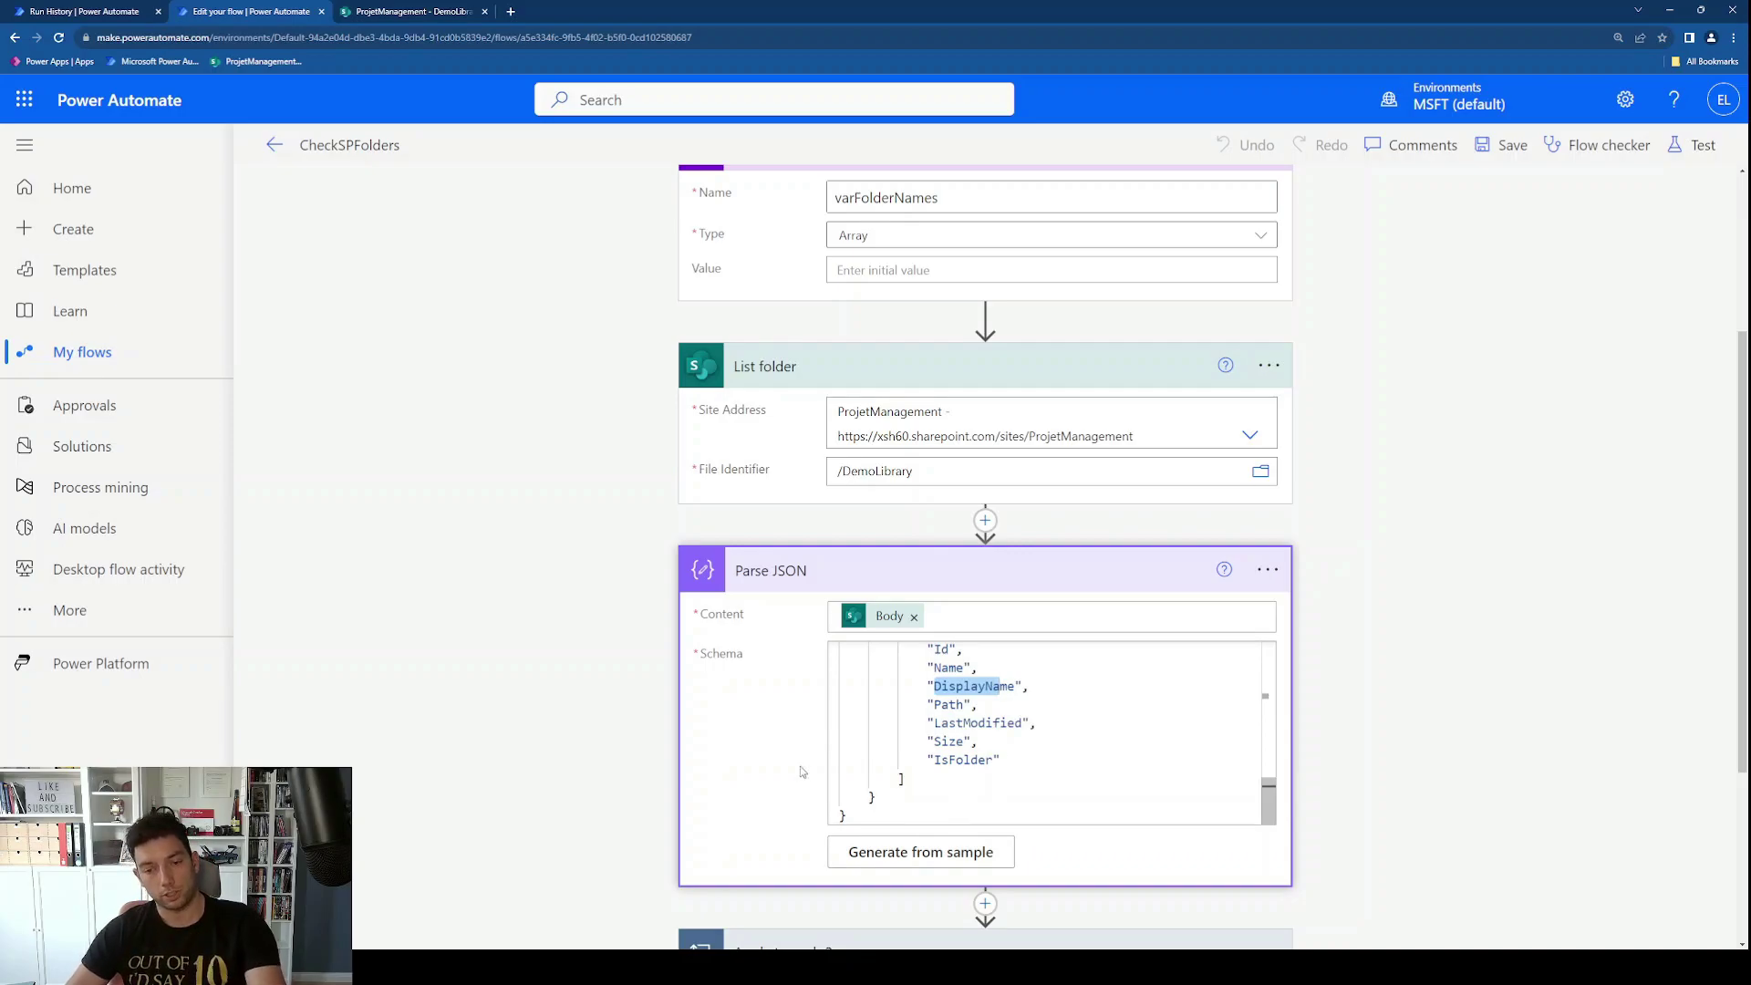
Step: Inspect the Append to array variable action inside Apply to each 2, and check its DisplayName value against the List folder run outputs
{"action": "scroll", "coordinate": [801, 772], "scroll_direction": "down", "scroll_amount": 5}
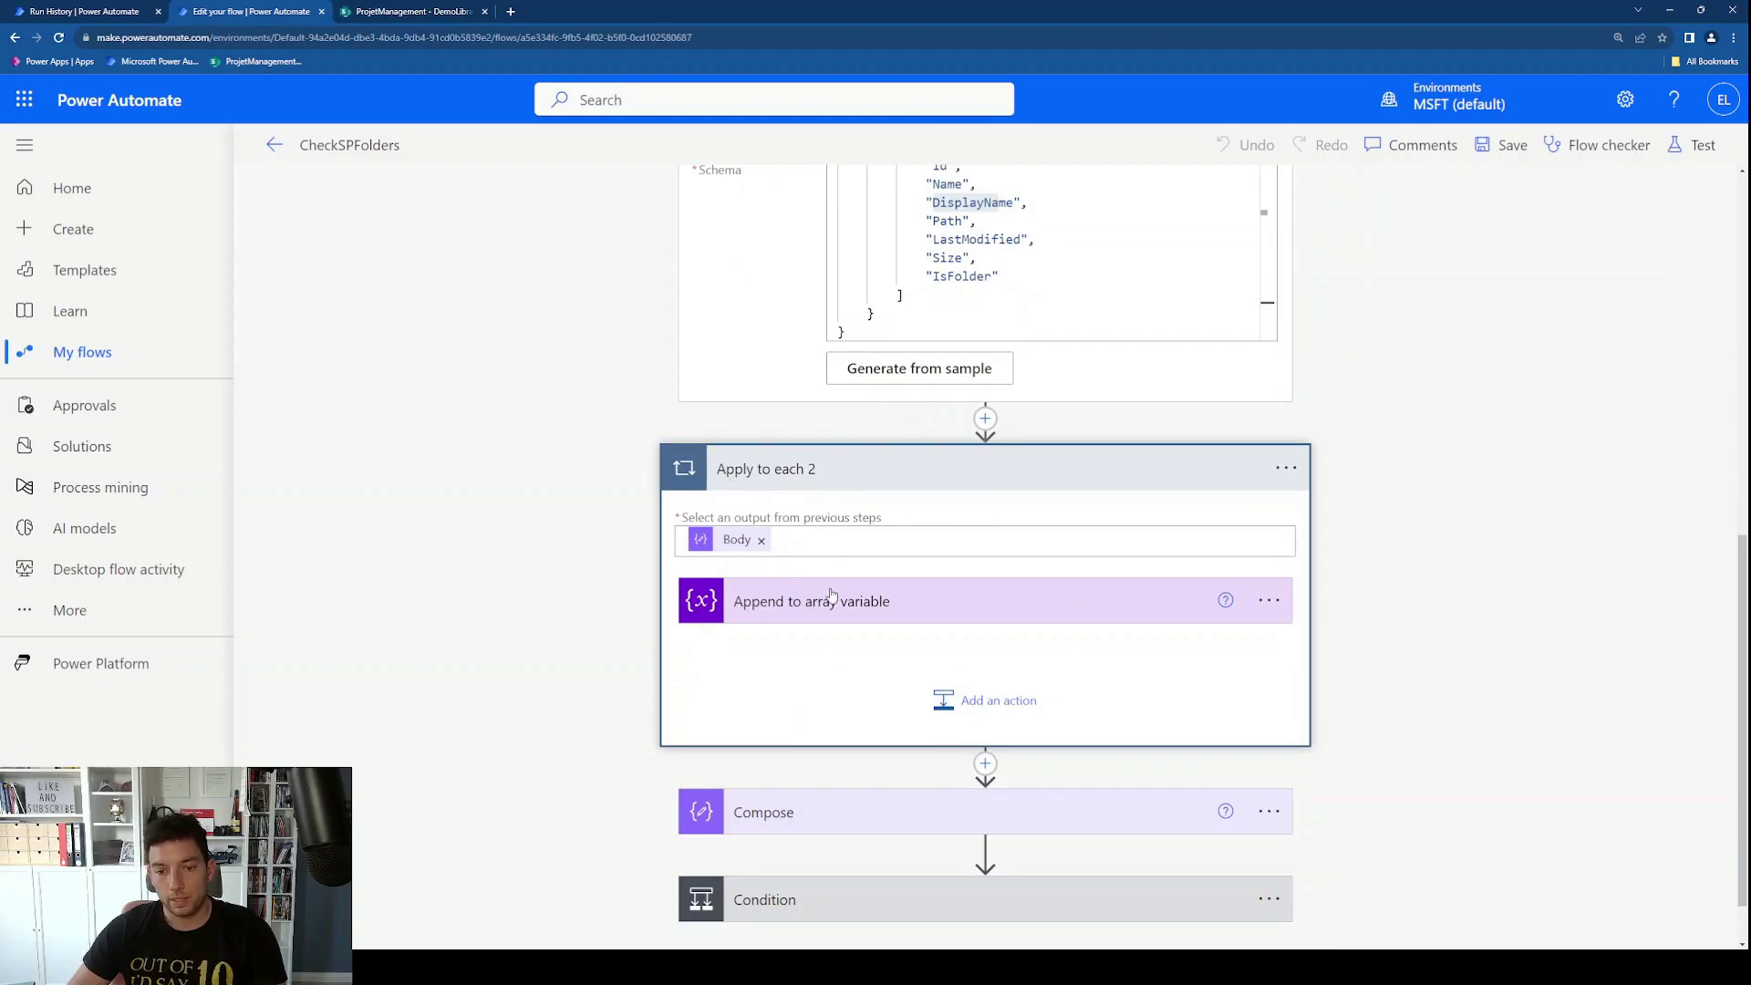
{"action": "scroll", "coordinate": [827, 588], "scroll_direction": "up", "scroll_amount": 2}
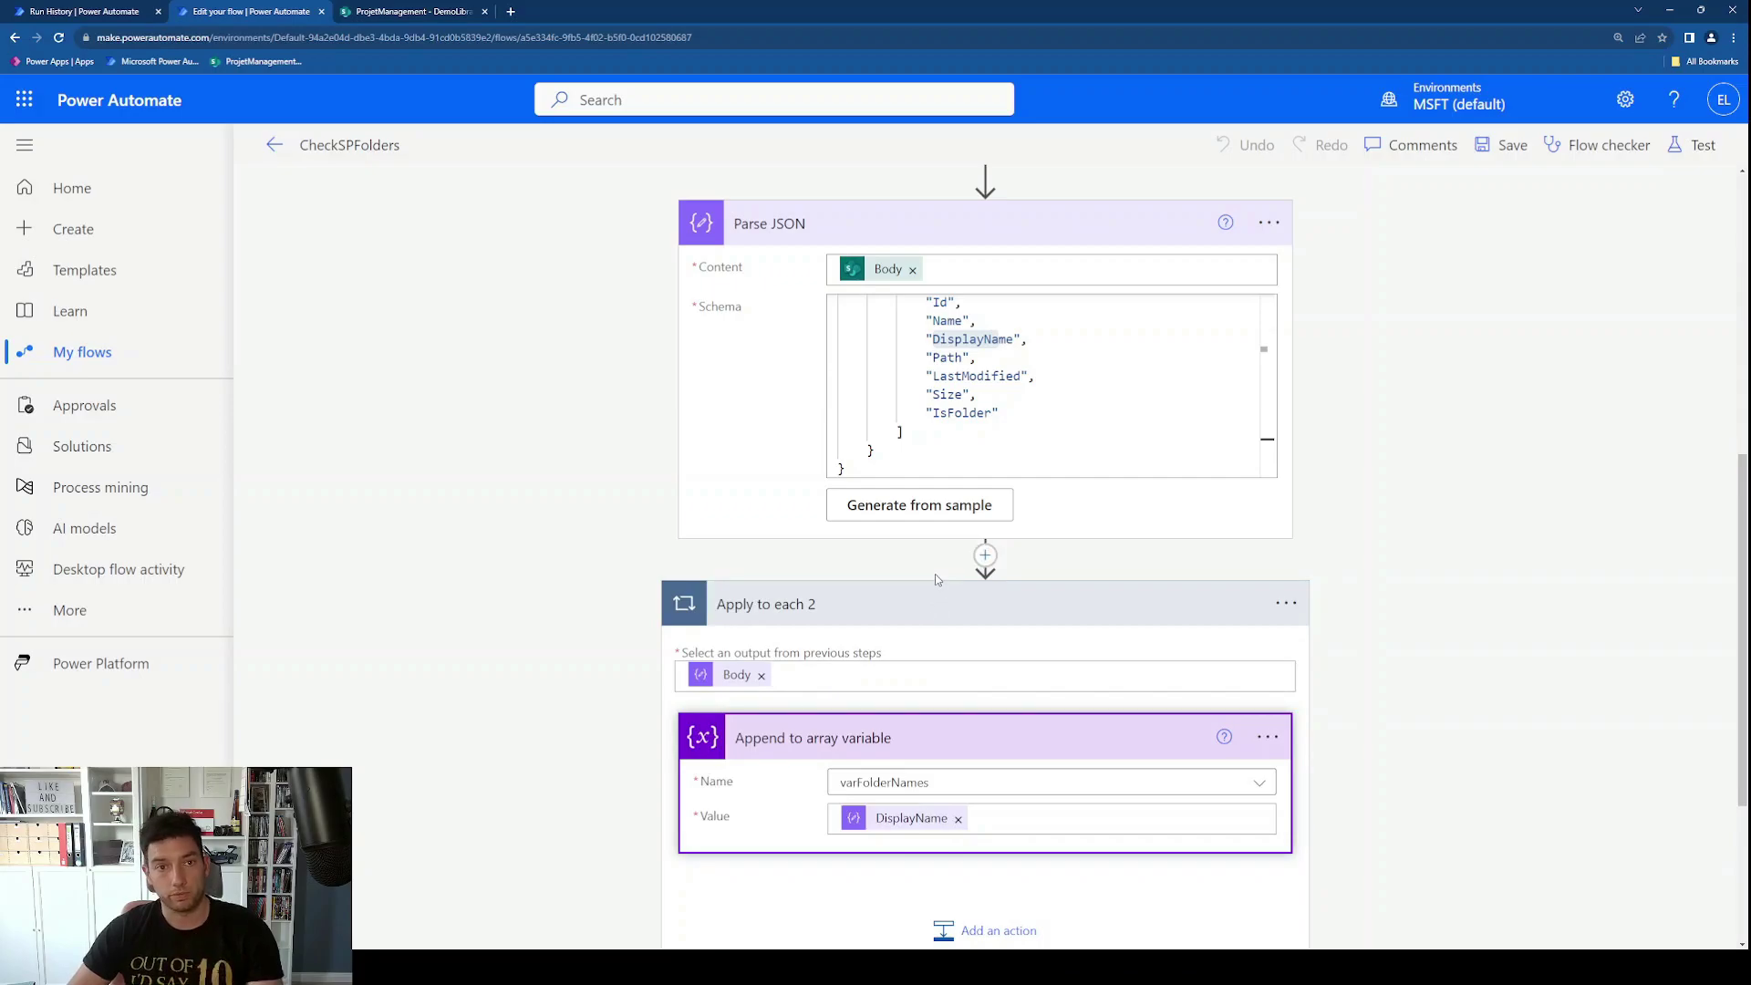
{"action": "key", "text": "ctrl+1"}
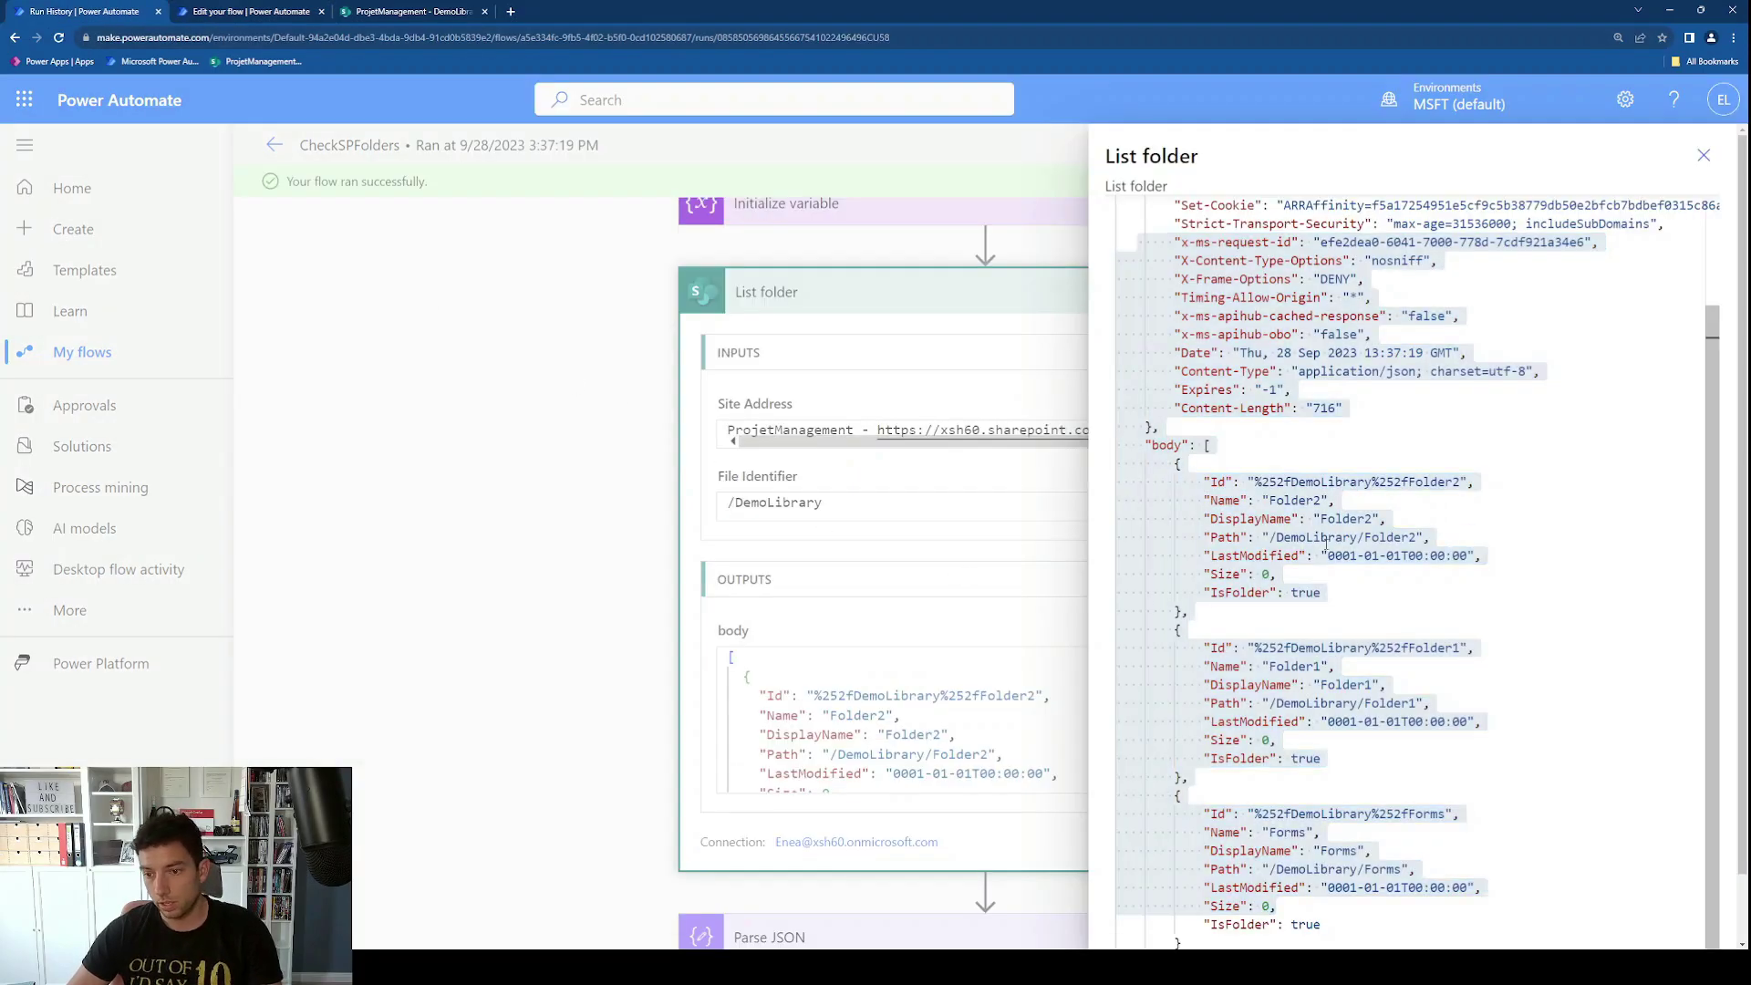
{"action": "left_click", "coordinate": [1353, 538]}
{"action": "left_click_drag", "start_coordinate": [1205, 519], "coordinate": [1373, 519]}
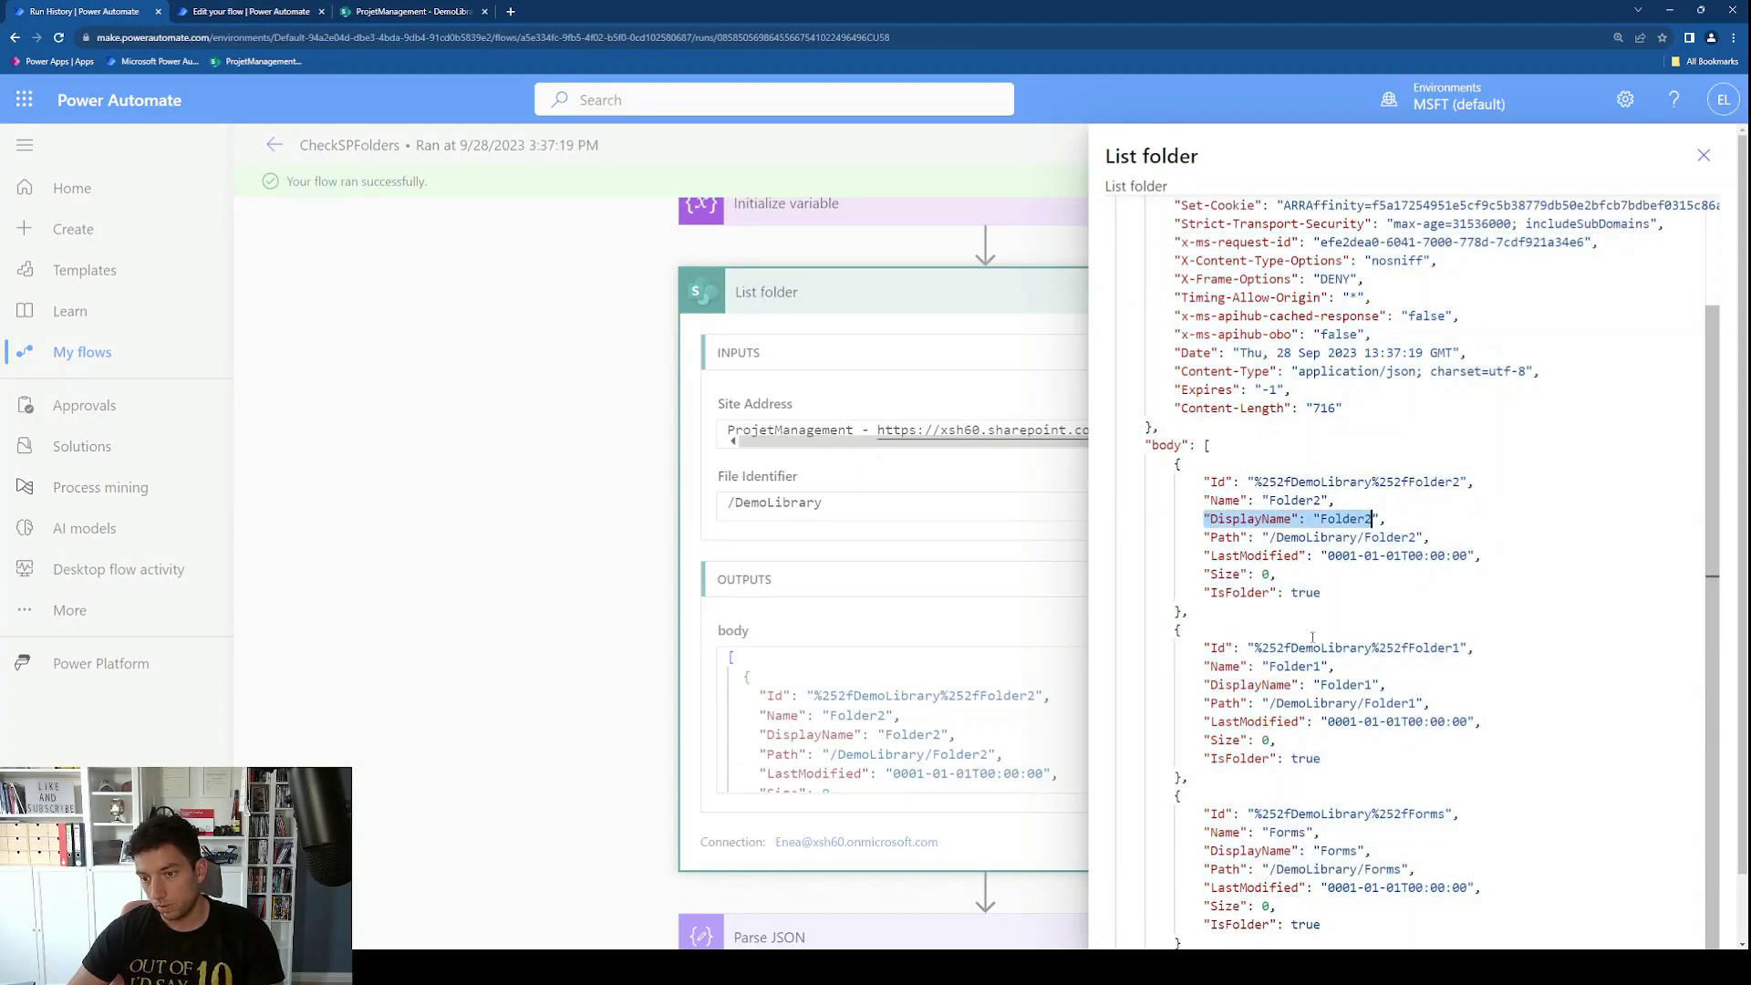
{"action": "left_click_drag", "start_coordinate": [1205, 685], "coordinate": [1373, 685]}
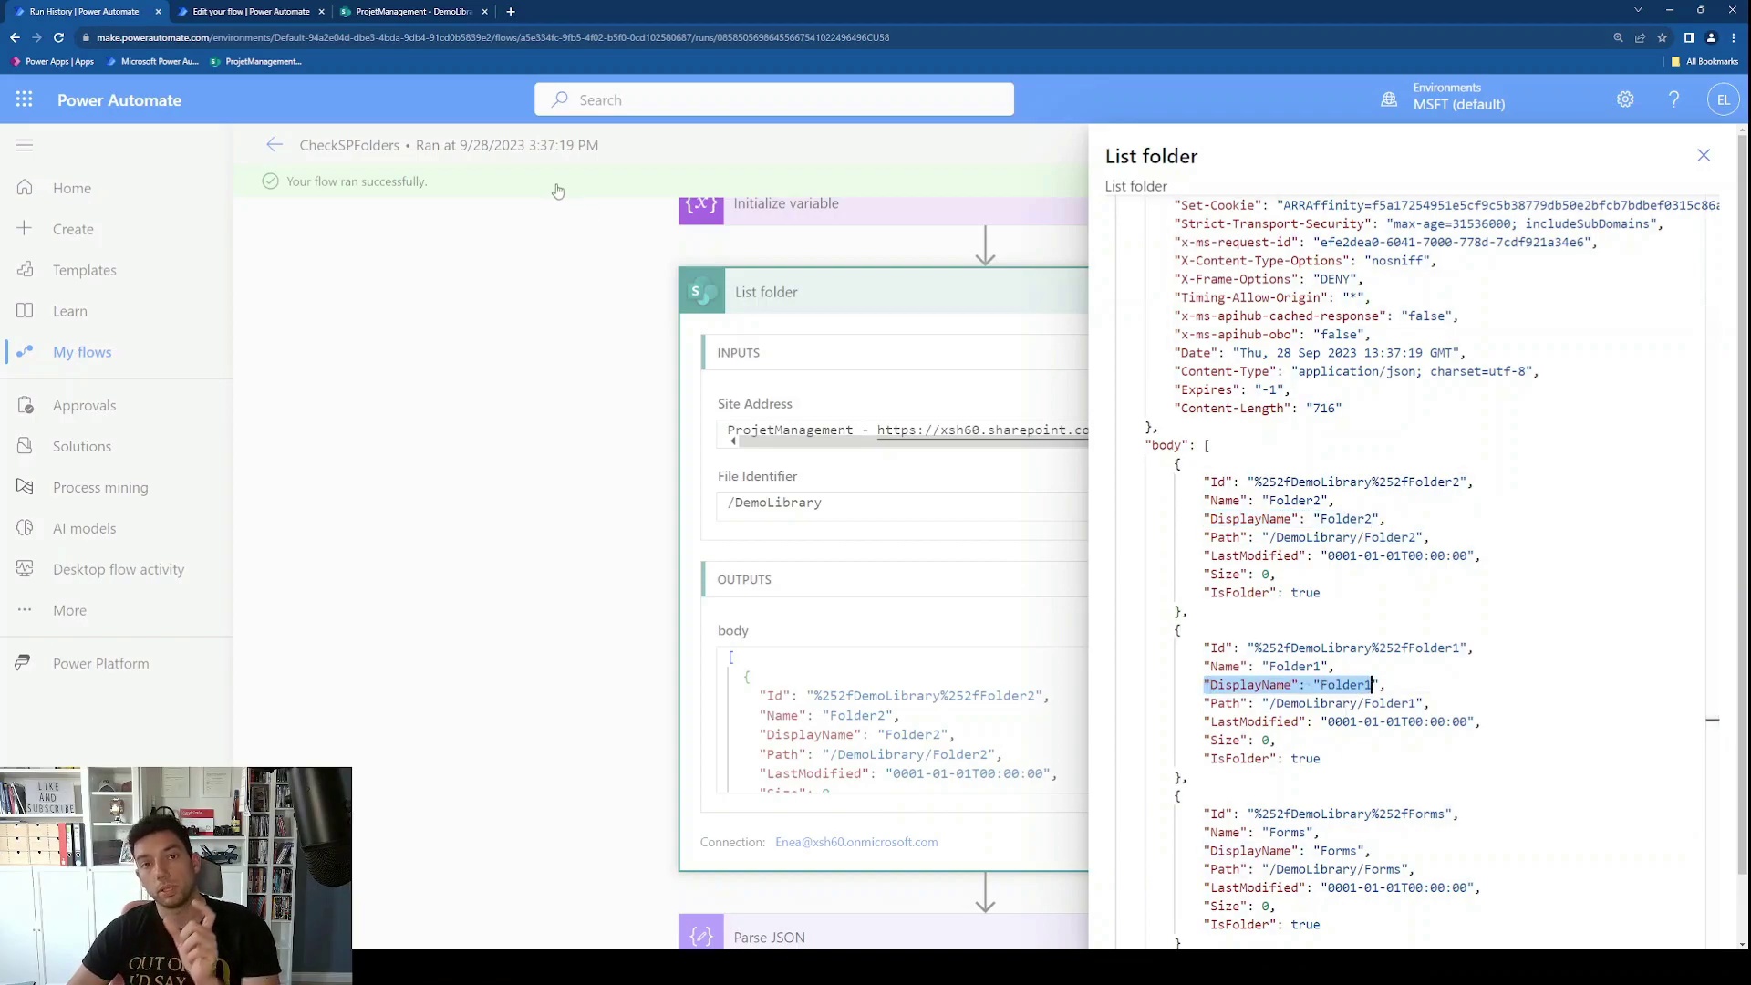
{"action": "left_click", "coordinate": [239, 11]}
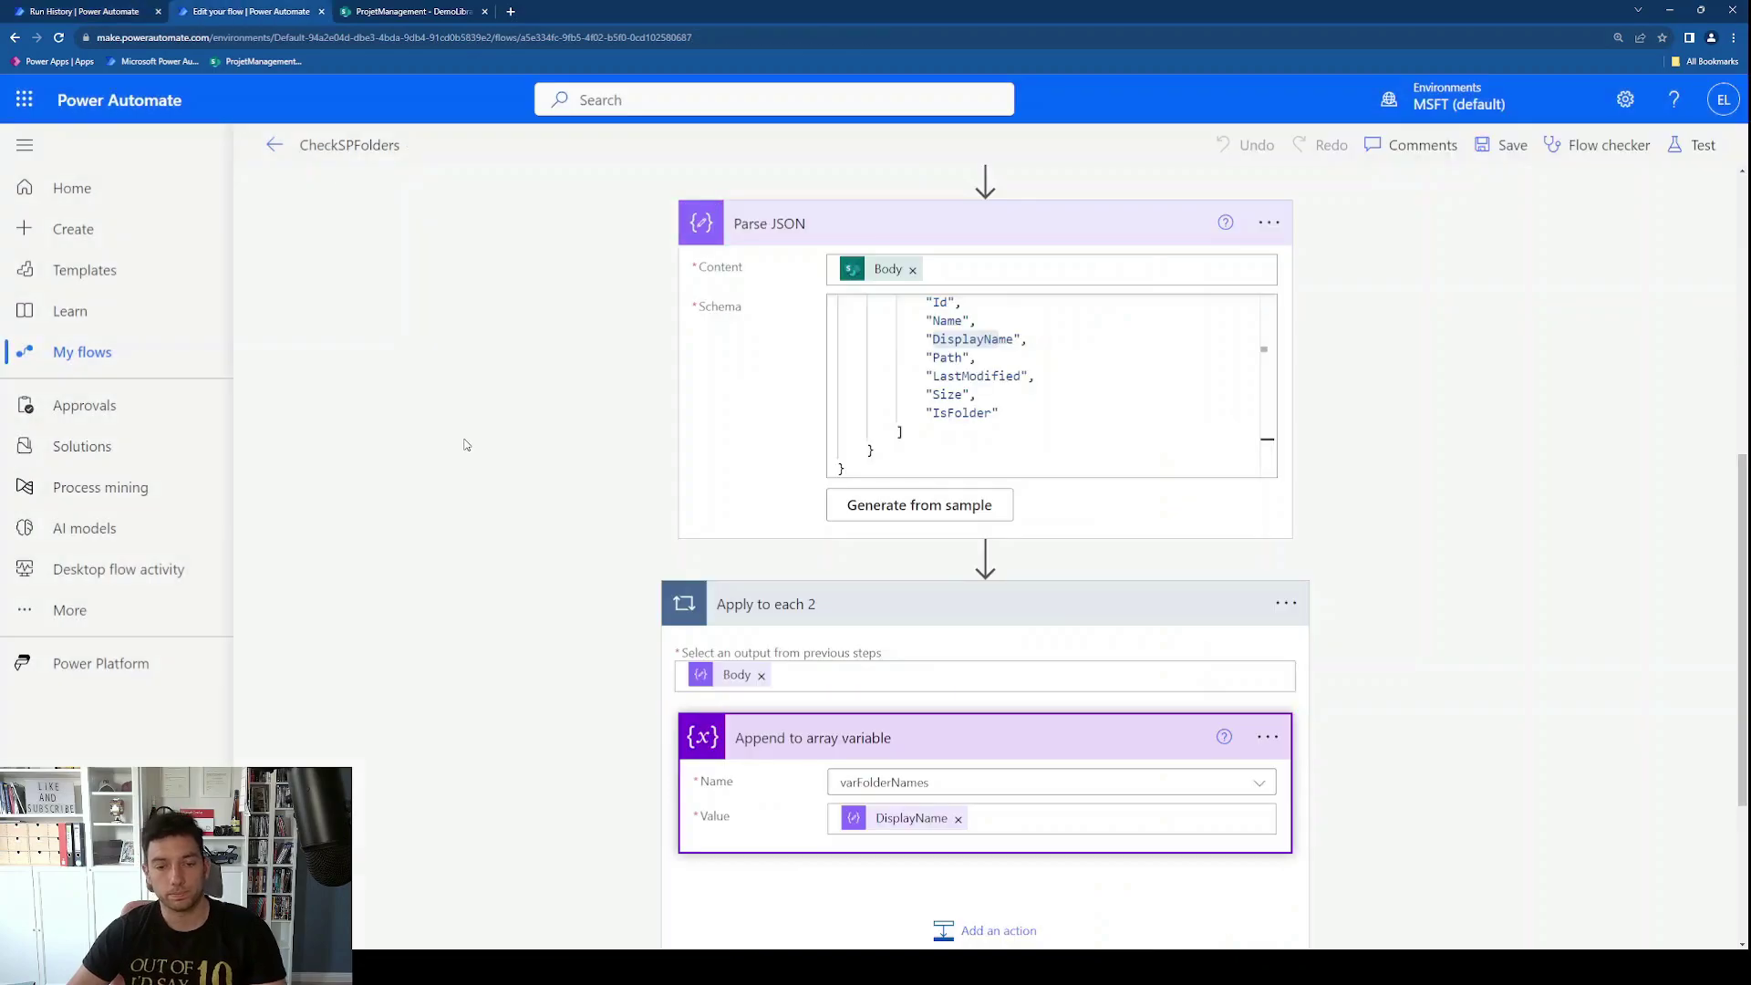
{"action": "scroll", "coordinate": [598, 472], "scroll_direction": "down", "scroll_amount": 3}
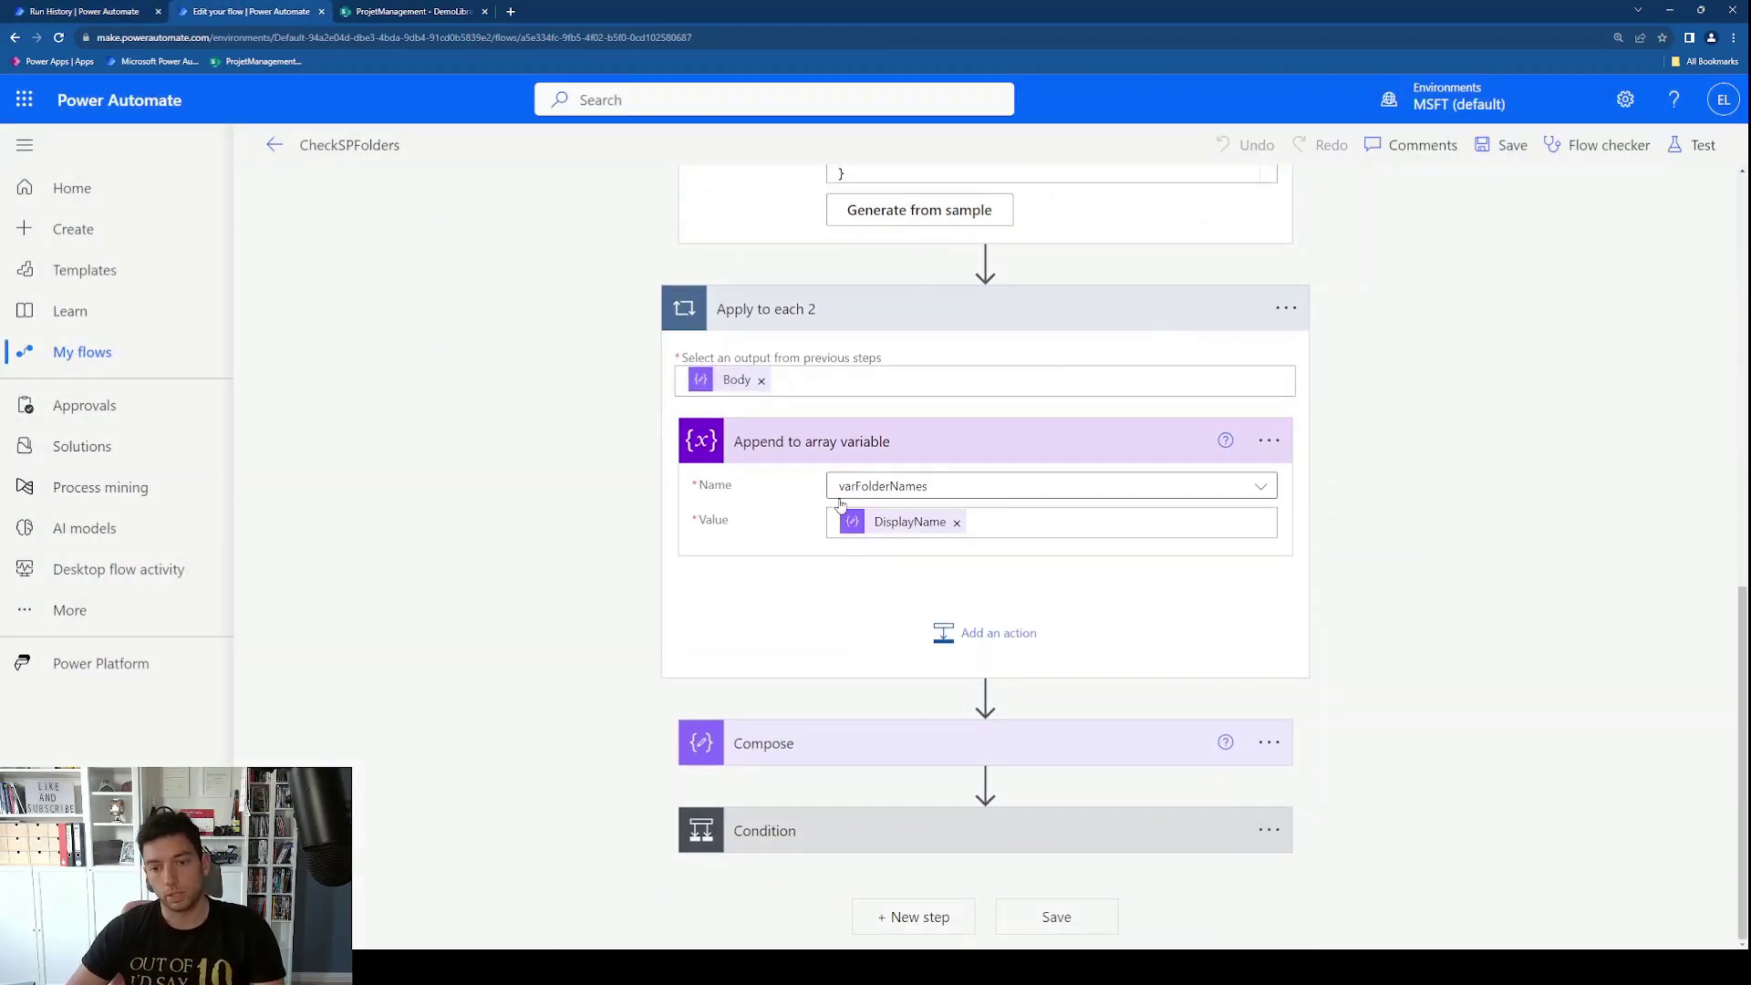
Step: Expand the Compose action, and review each Apply to each 2 iteration's appended folder name in the run history
{"action": "left_click", "coordinate": [846, 742]}
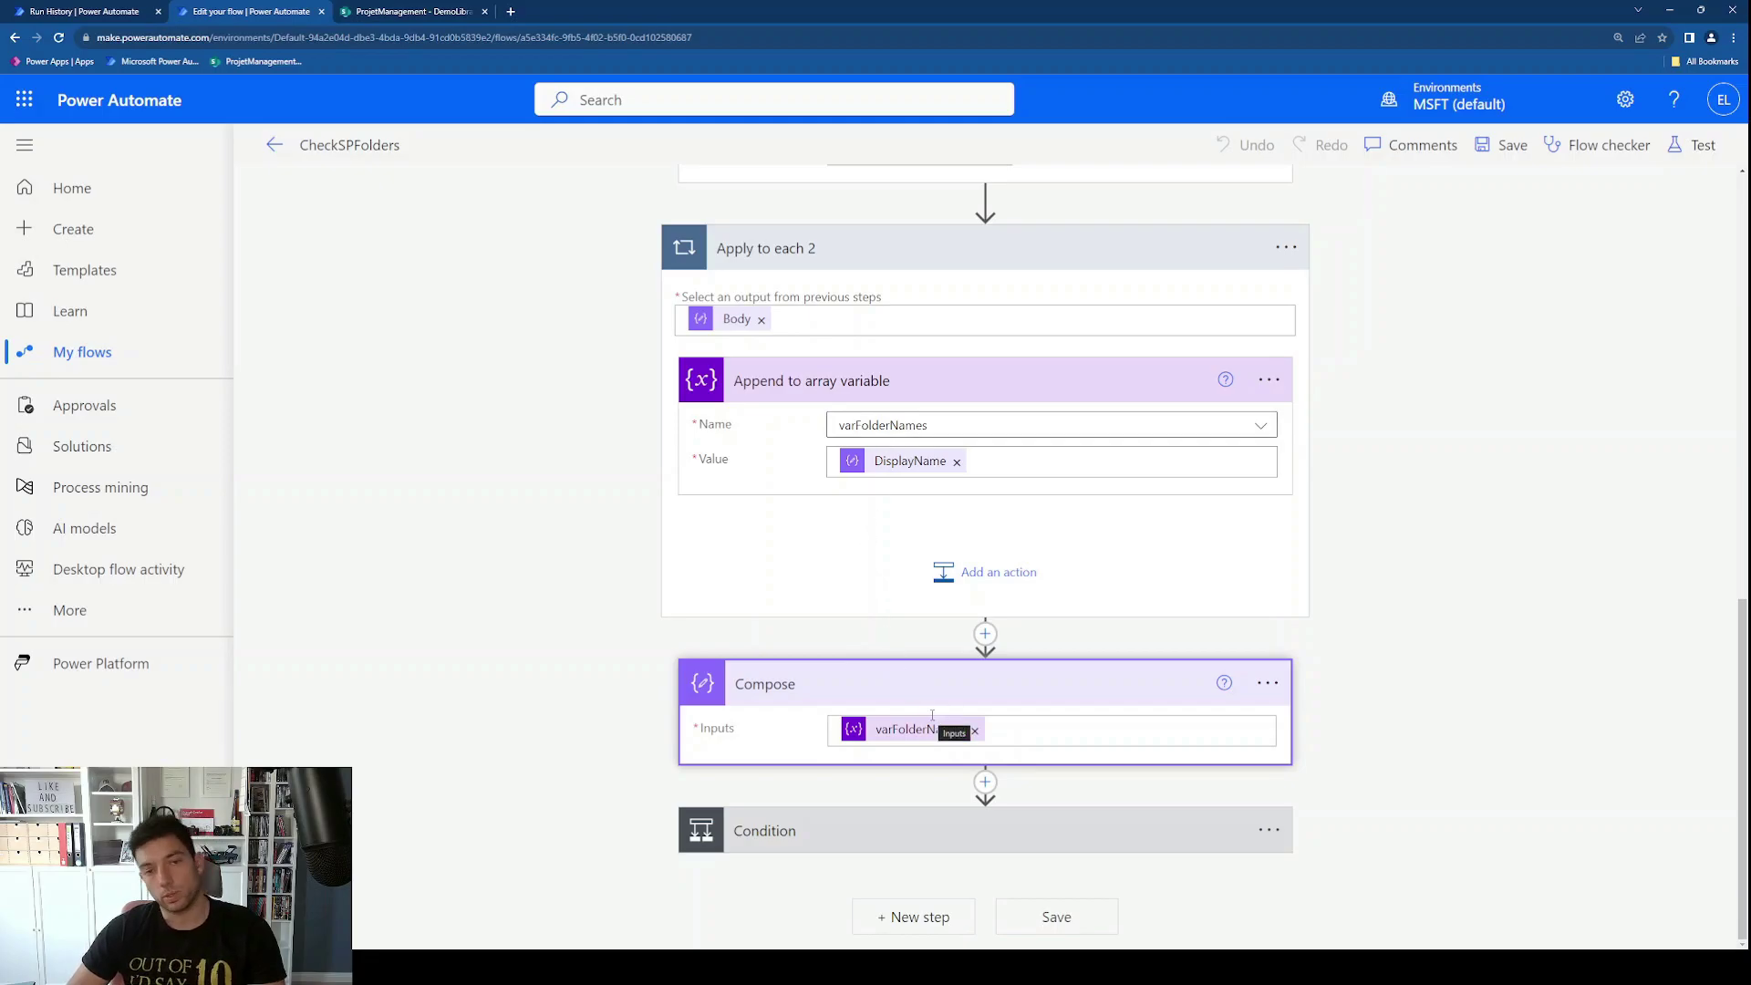
{"action": "left_click", "coordinate": [122, 7]}
{"action": "left_click", "coordinate": [579, 401]}
{"action": "scroll", "coordinate": [580, 403], "scroll_direction": "down", "scroll_amount": 3}
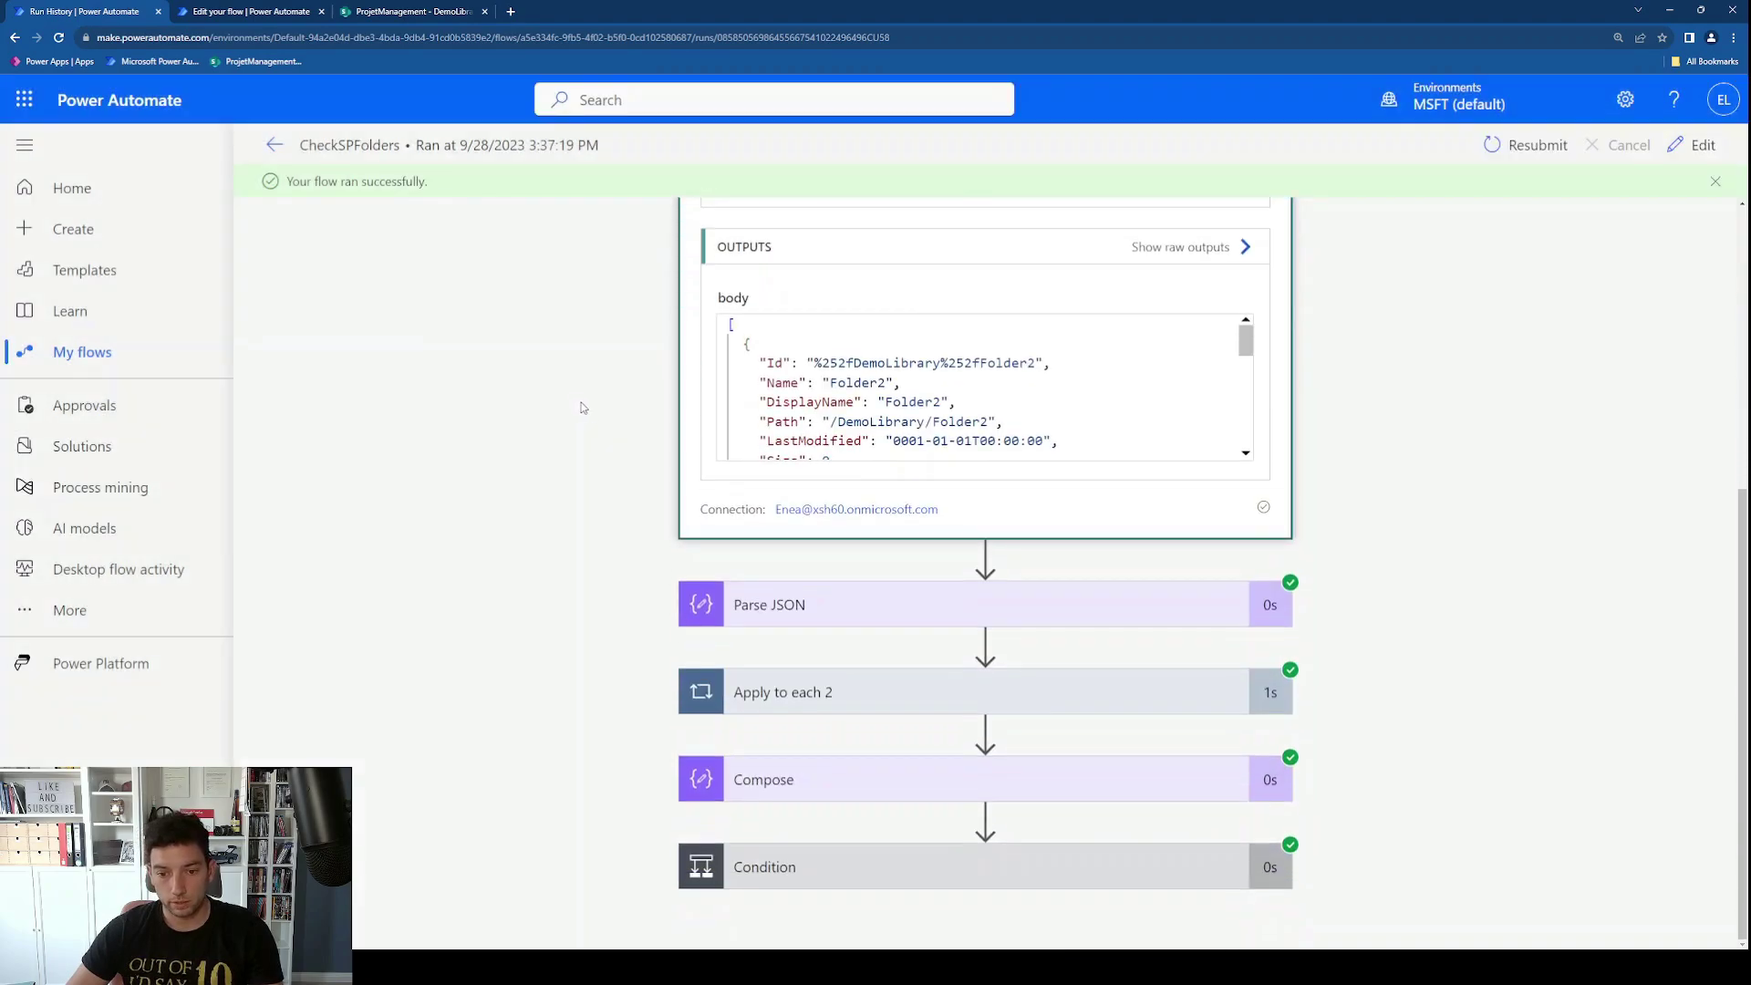
{"action": "left_click", "coordinate": [884, 691]}
{"action": "scroll", "coordinate": [631, 604], "scroll_direction": "down", "scroll_amount": 2}
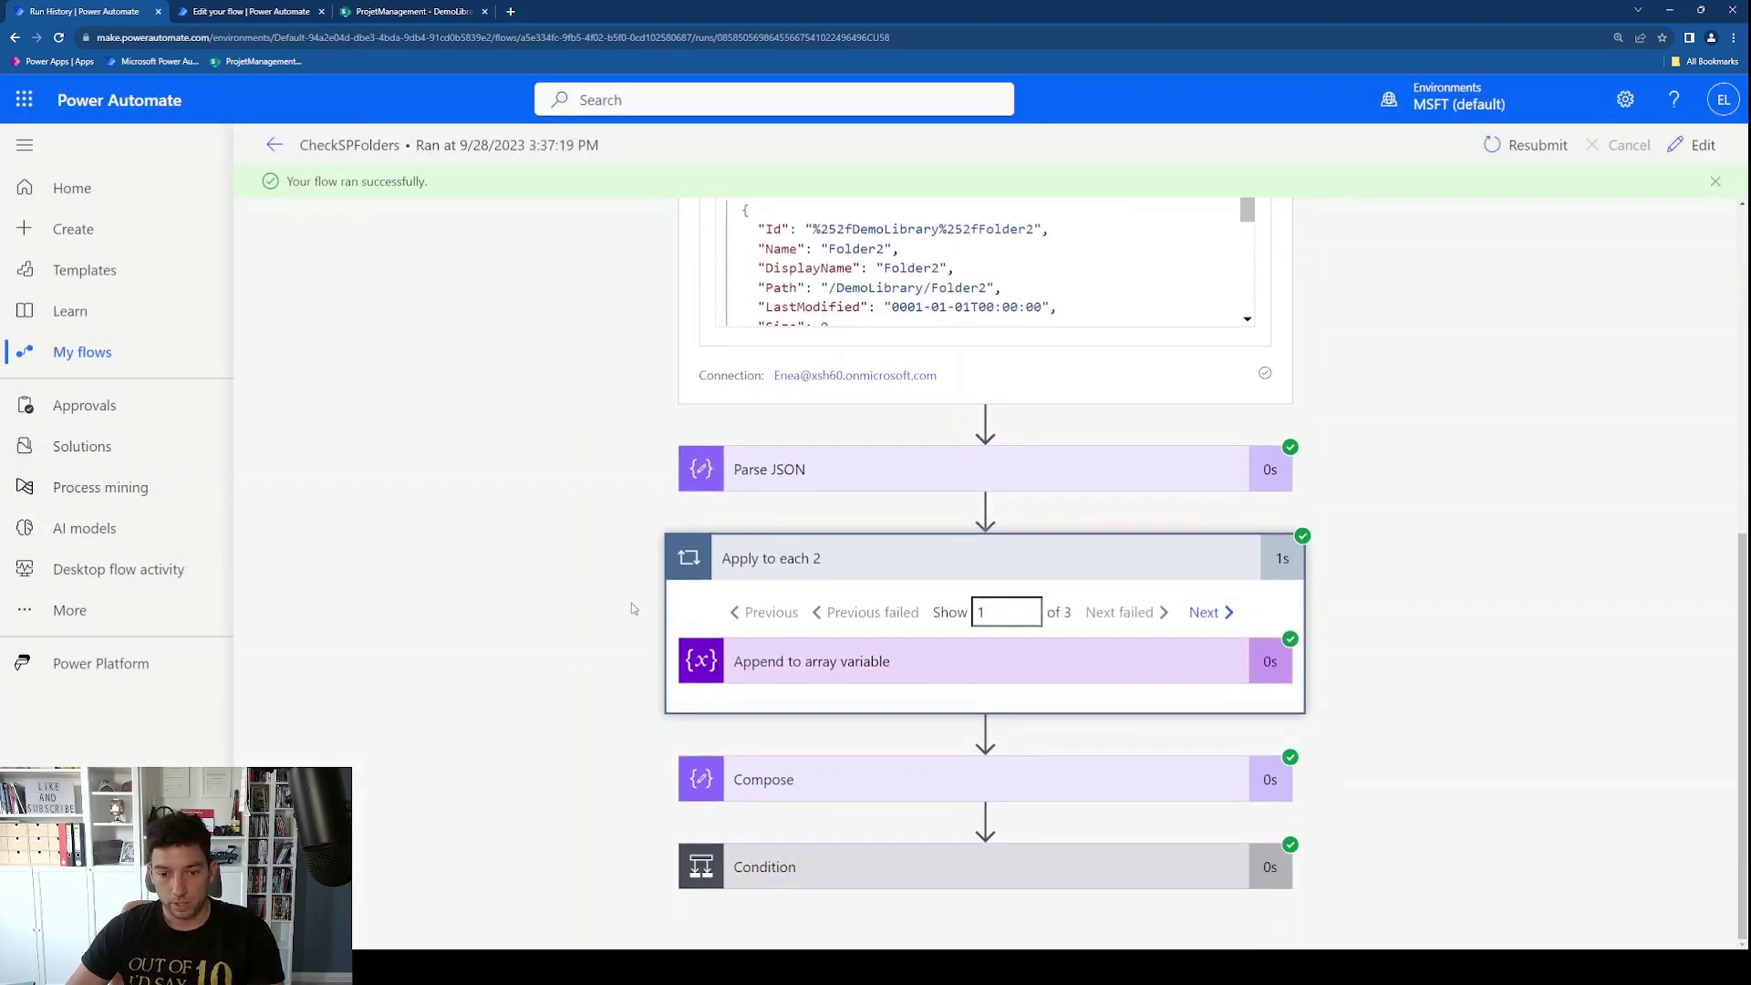
{"action": "left_click", "coordinate": [857, 673]}
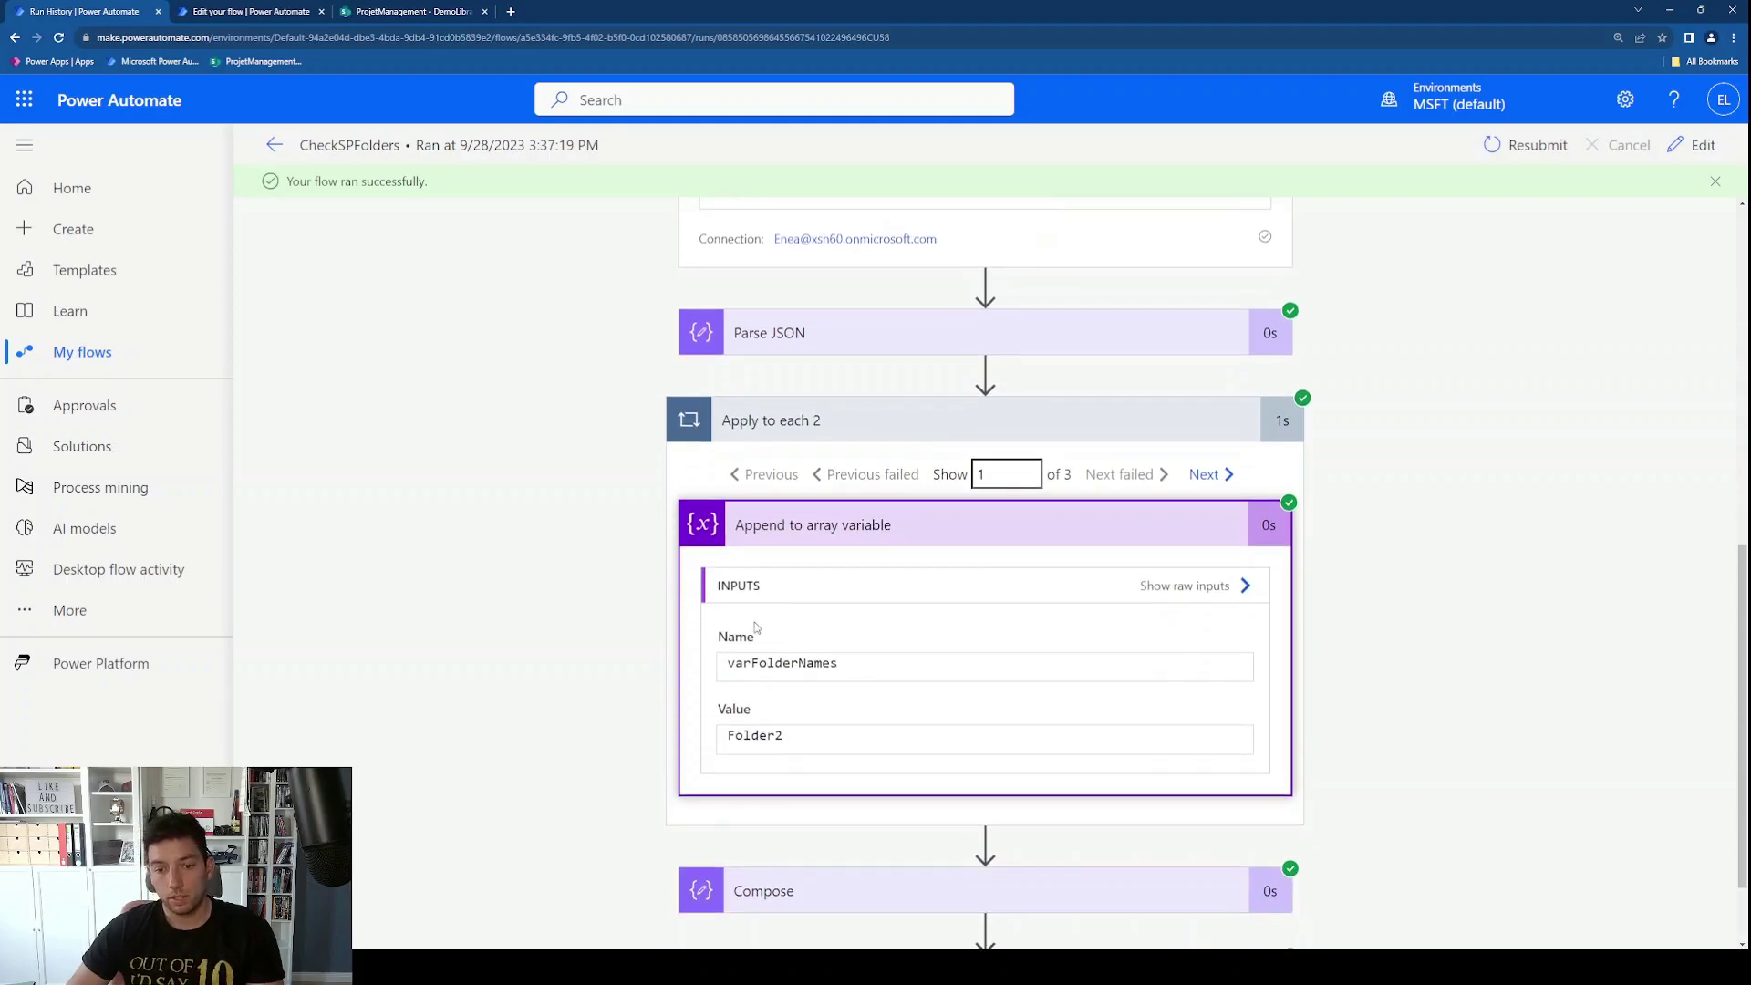
{"action": "left_click", "coordinate": [1213, 475]}
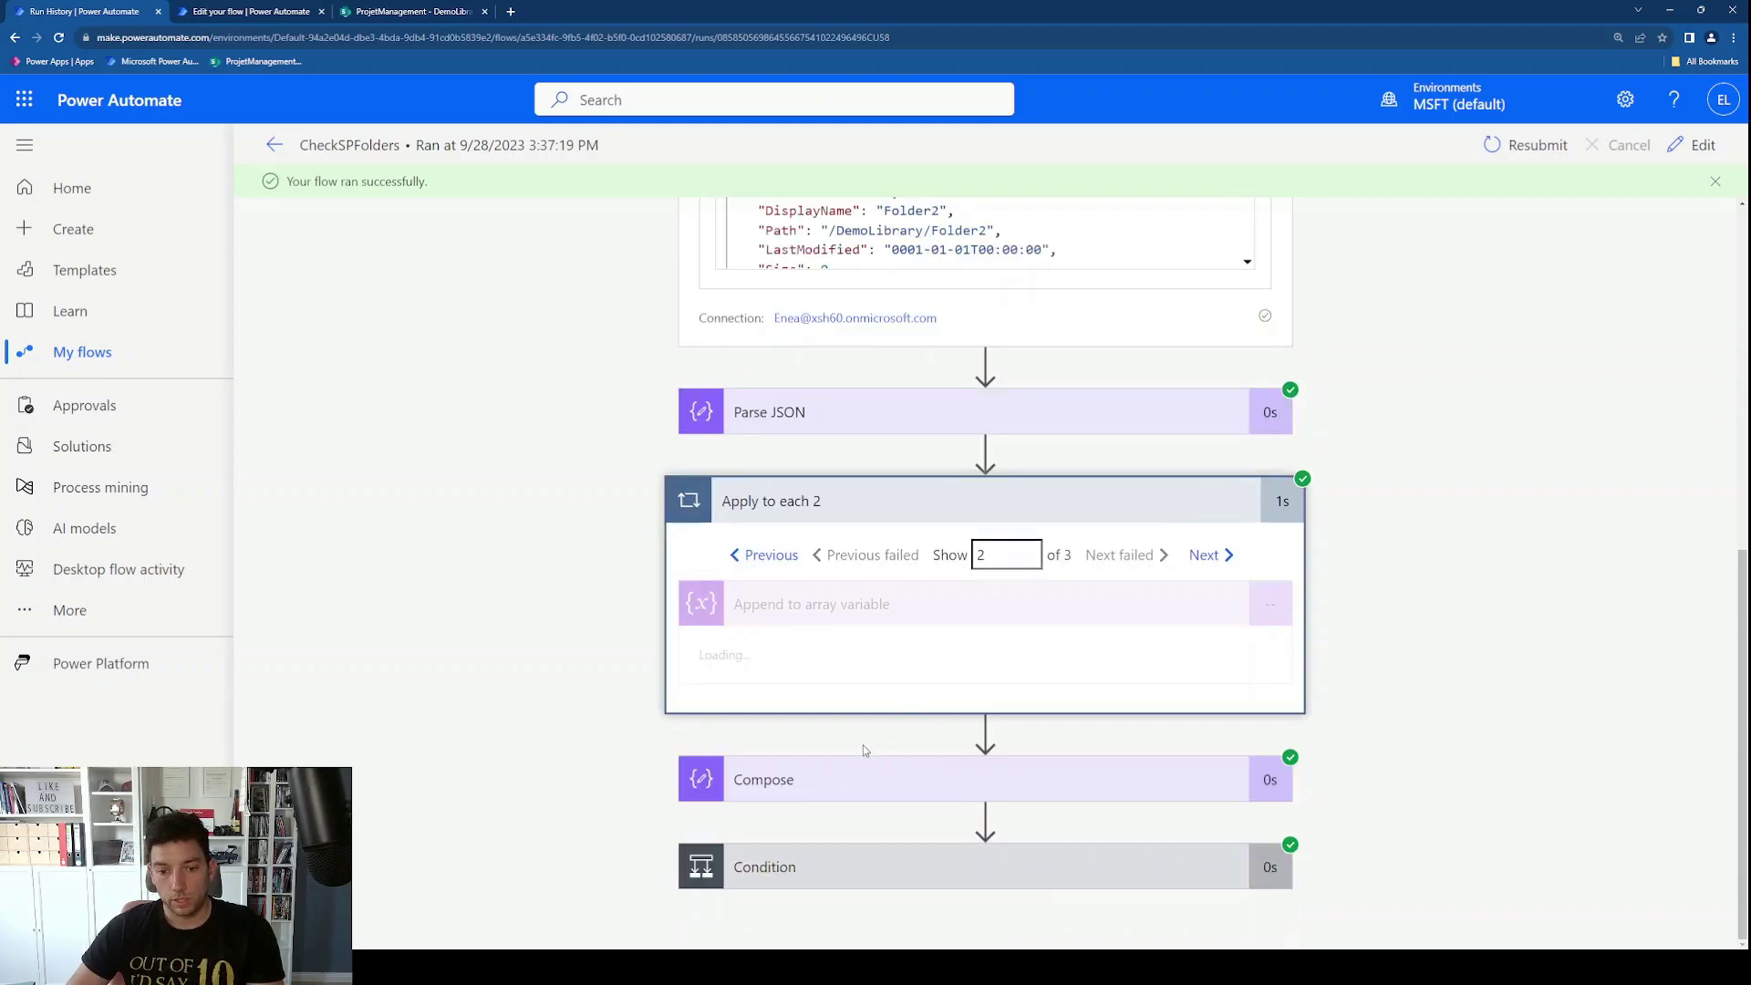
{"action": "left_click", "coordinate": [1196, 486]}
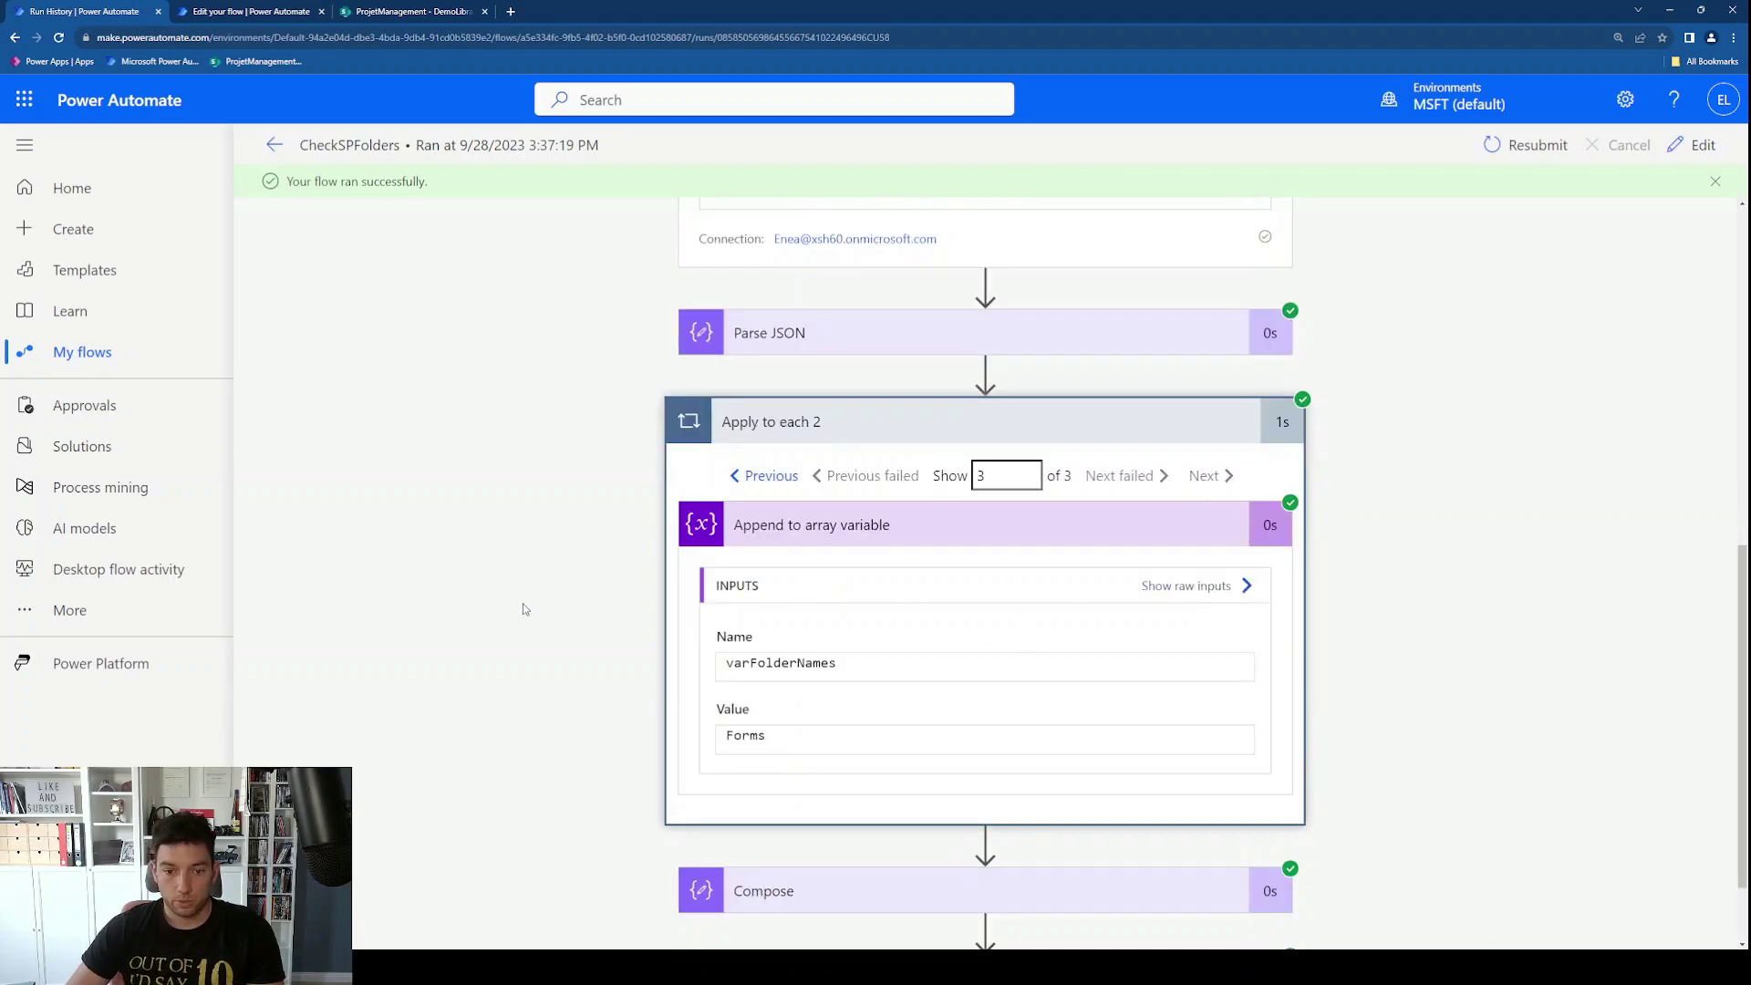
Step: Expand the Compose action in the run history and highlight the array of folder names in its outputs
{"action": "scroll", "coordinate": [523, 604], "scroll_direction": "down", "scroll_amount": 1}
{"action": "left_click", "coordinate": [902, 788]}
{"action": "scroll", "coordinate": [476, 573], "scroll_direction": "down", "scroll_amount": 4}
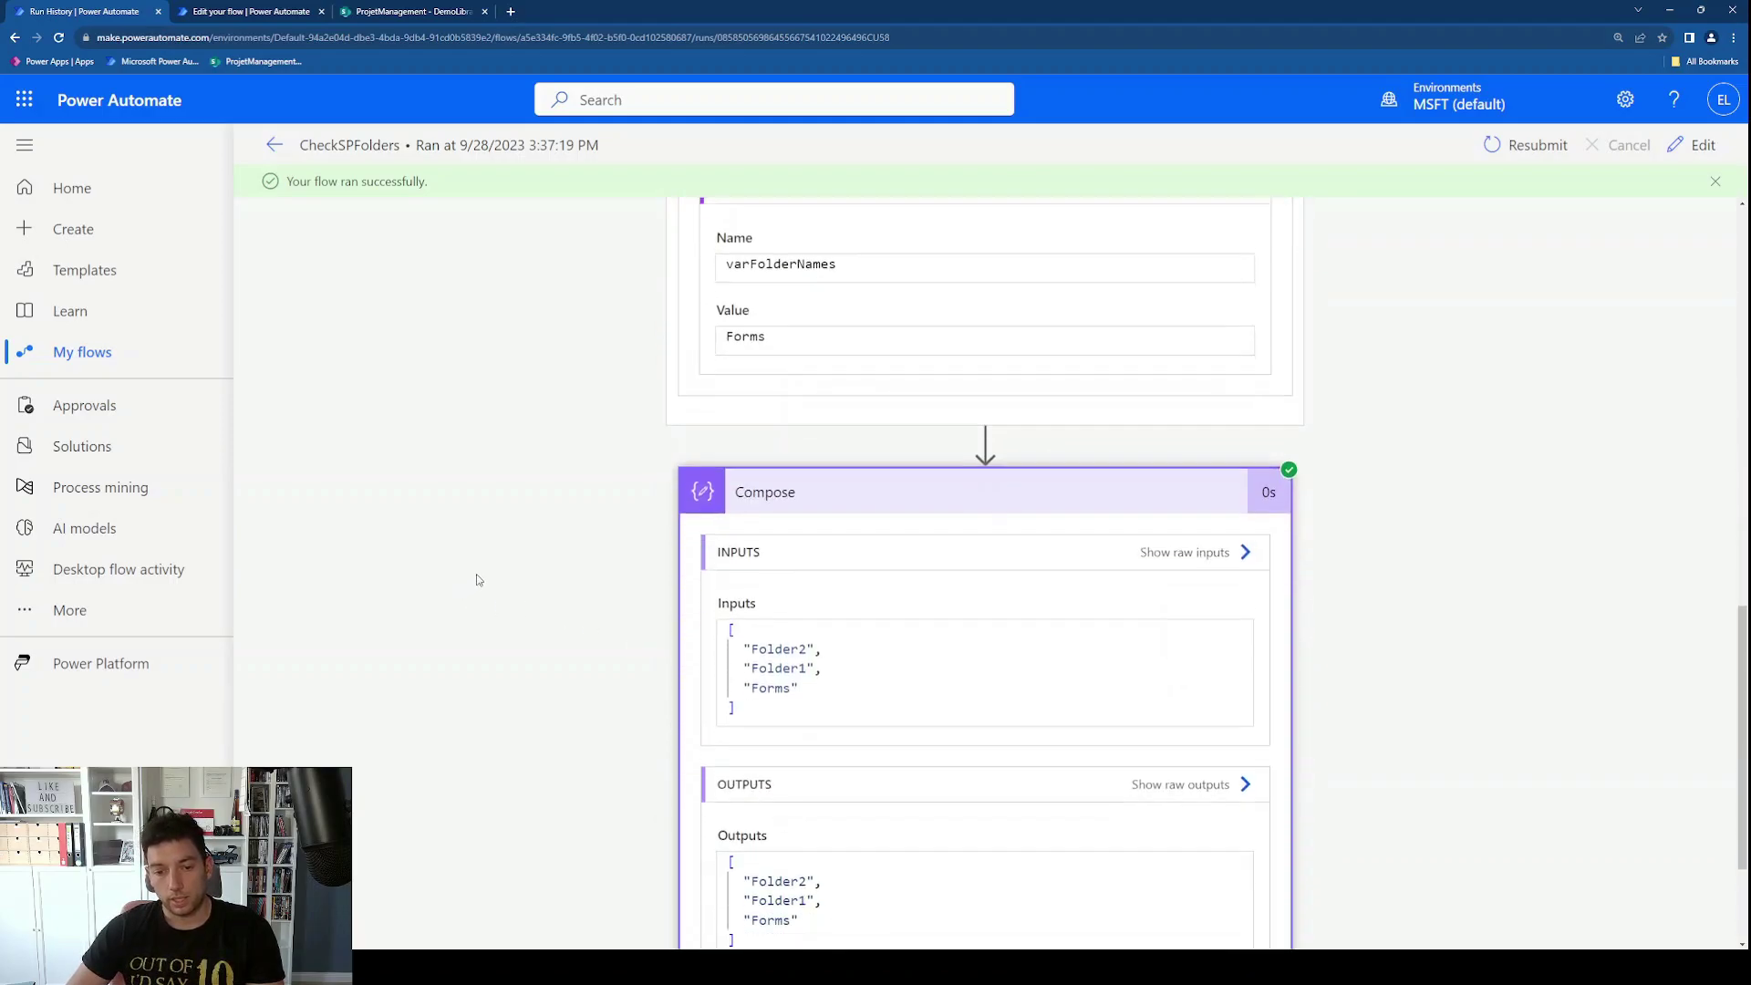
{"action": "left_click_drag", "start_coordinate": [767, 829], "coordinate": [728, 739]}
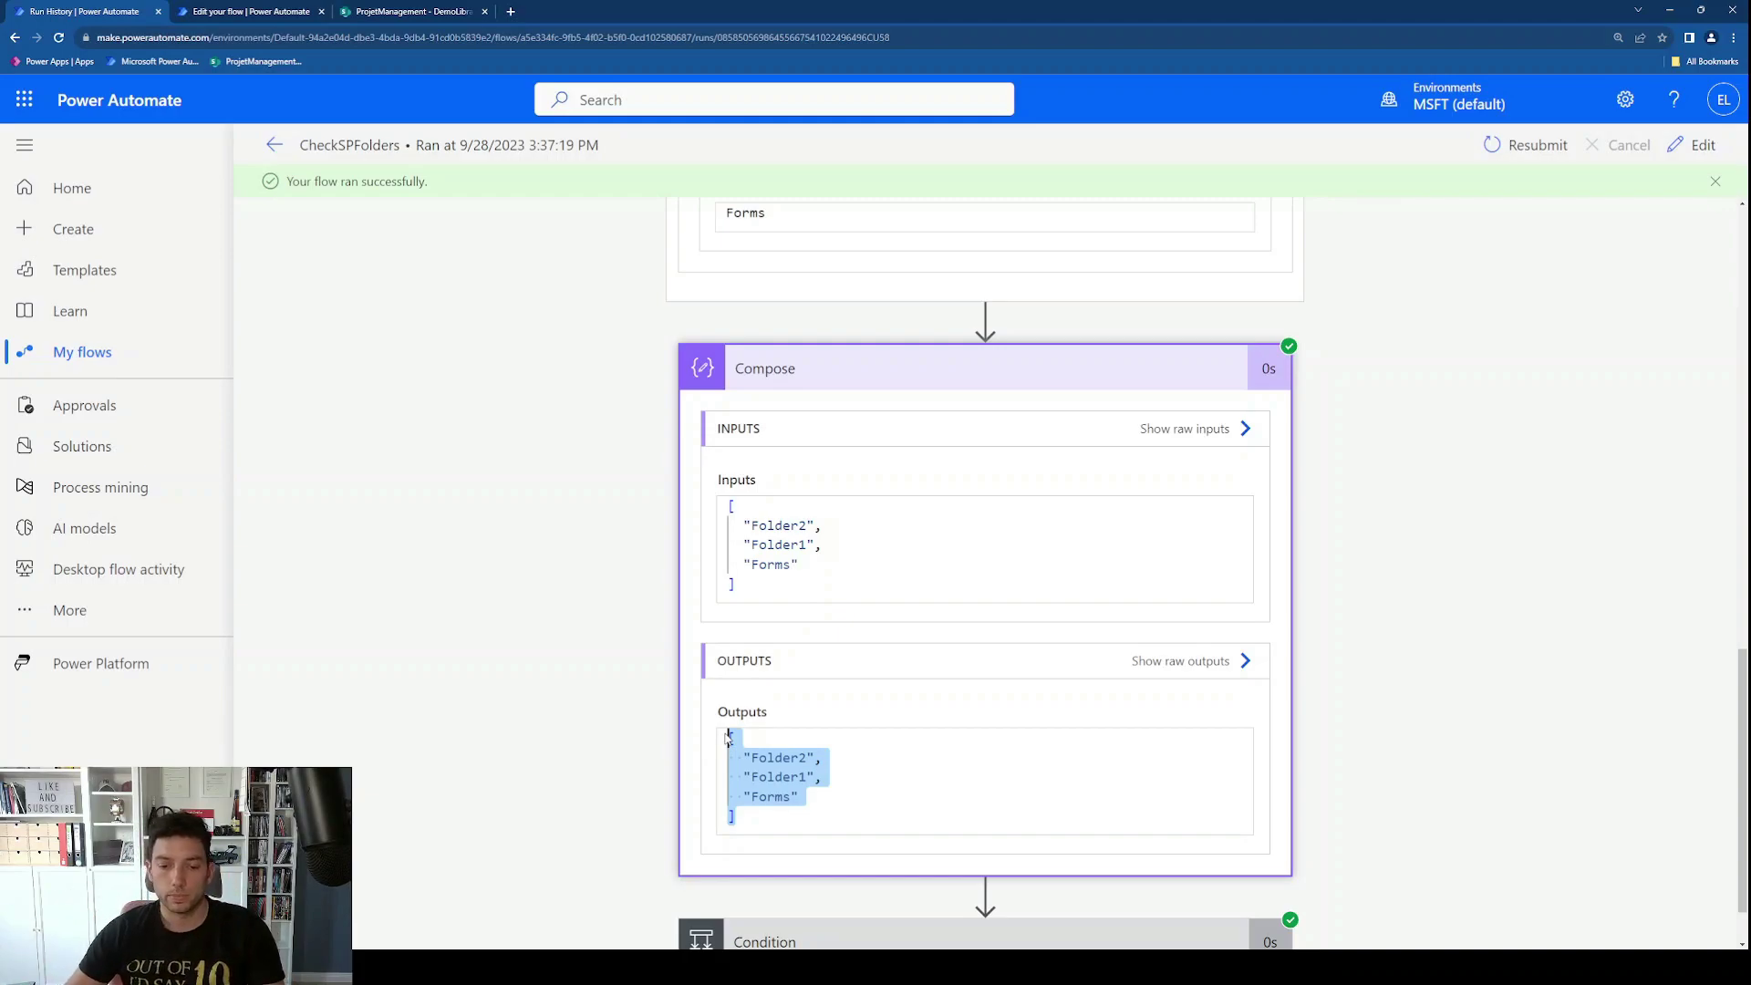
{"action": "left_click", "coordinate": [757, 757]}
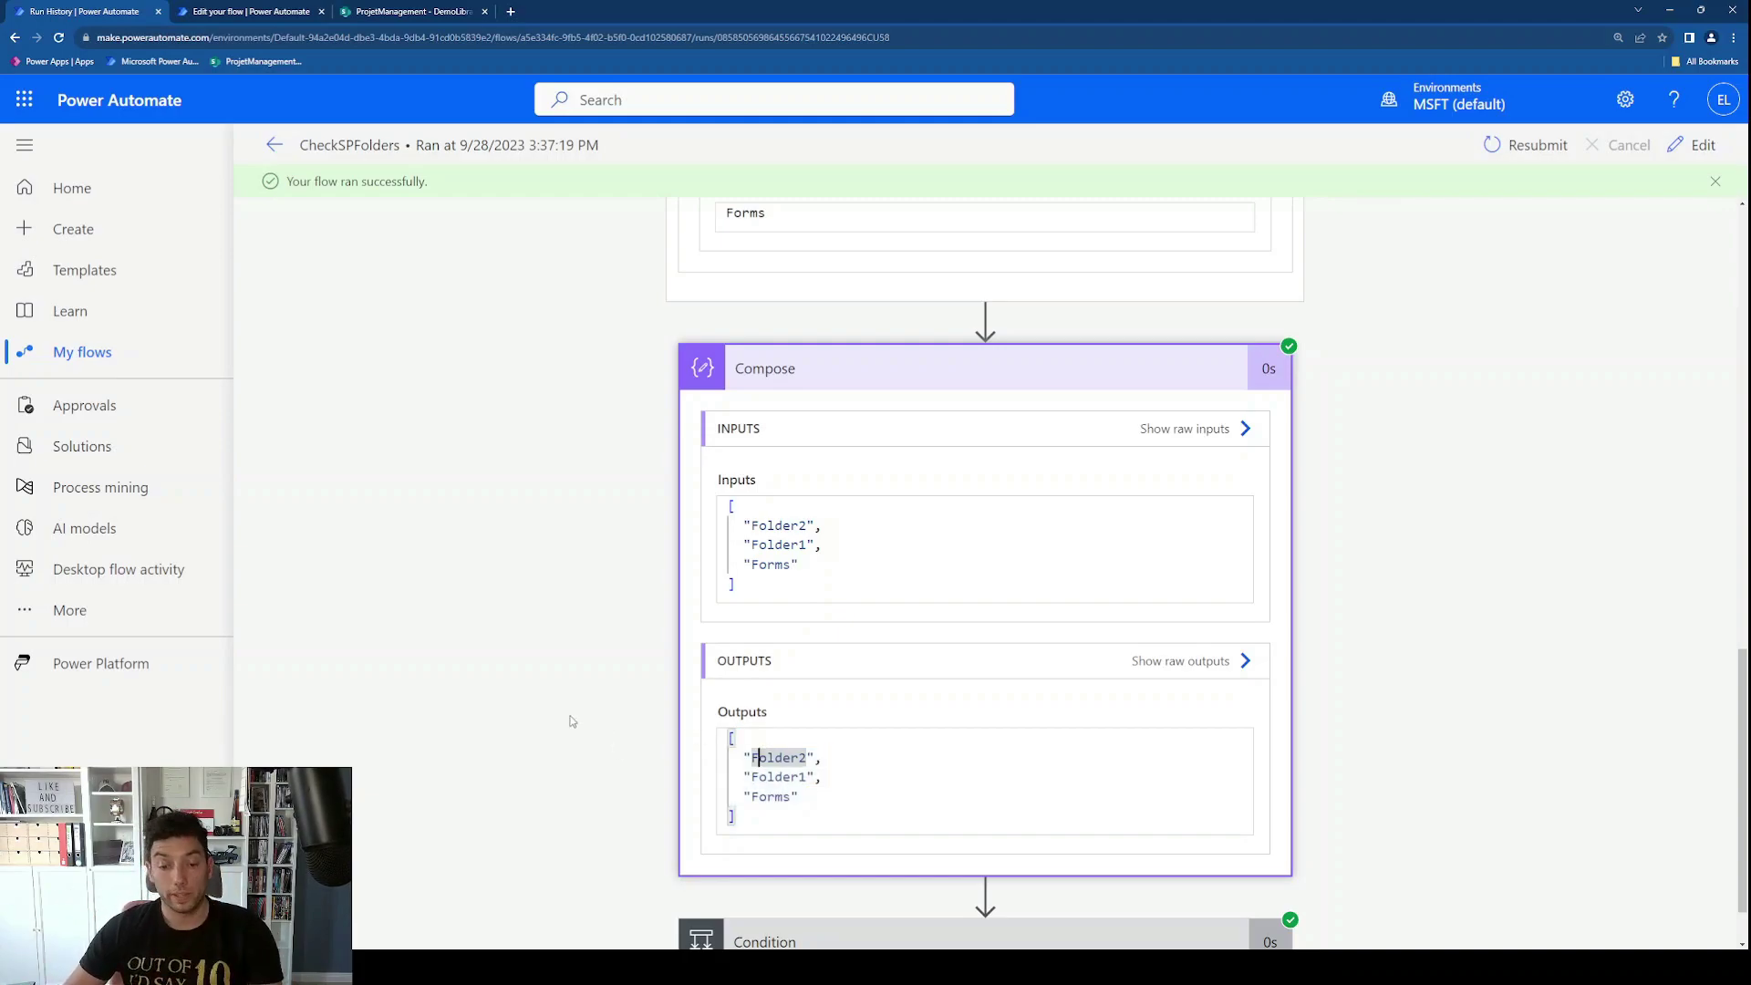
Step: Expand the Condition action in the flow editor and check its Outputs value against the Compose outputs in the run history
{"action": "key", "text": "ctrl+Tab"}
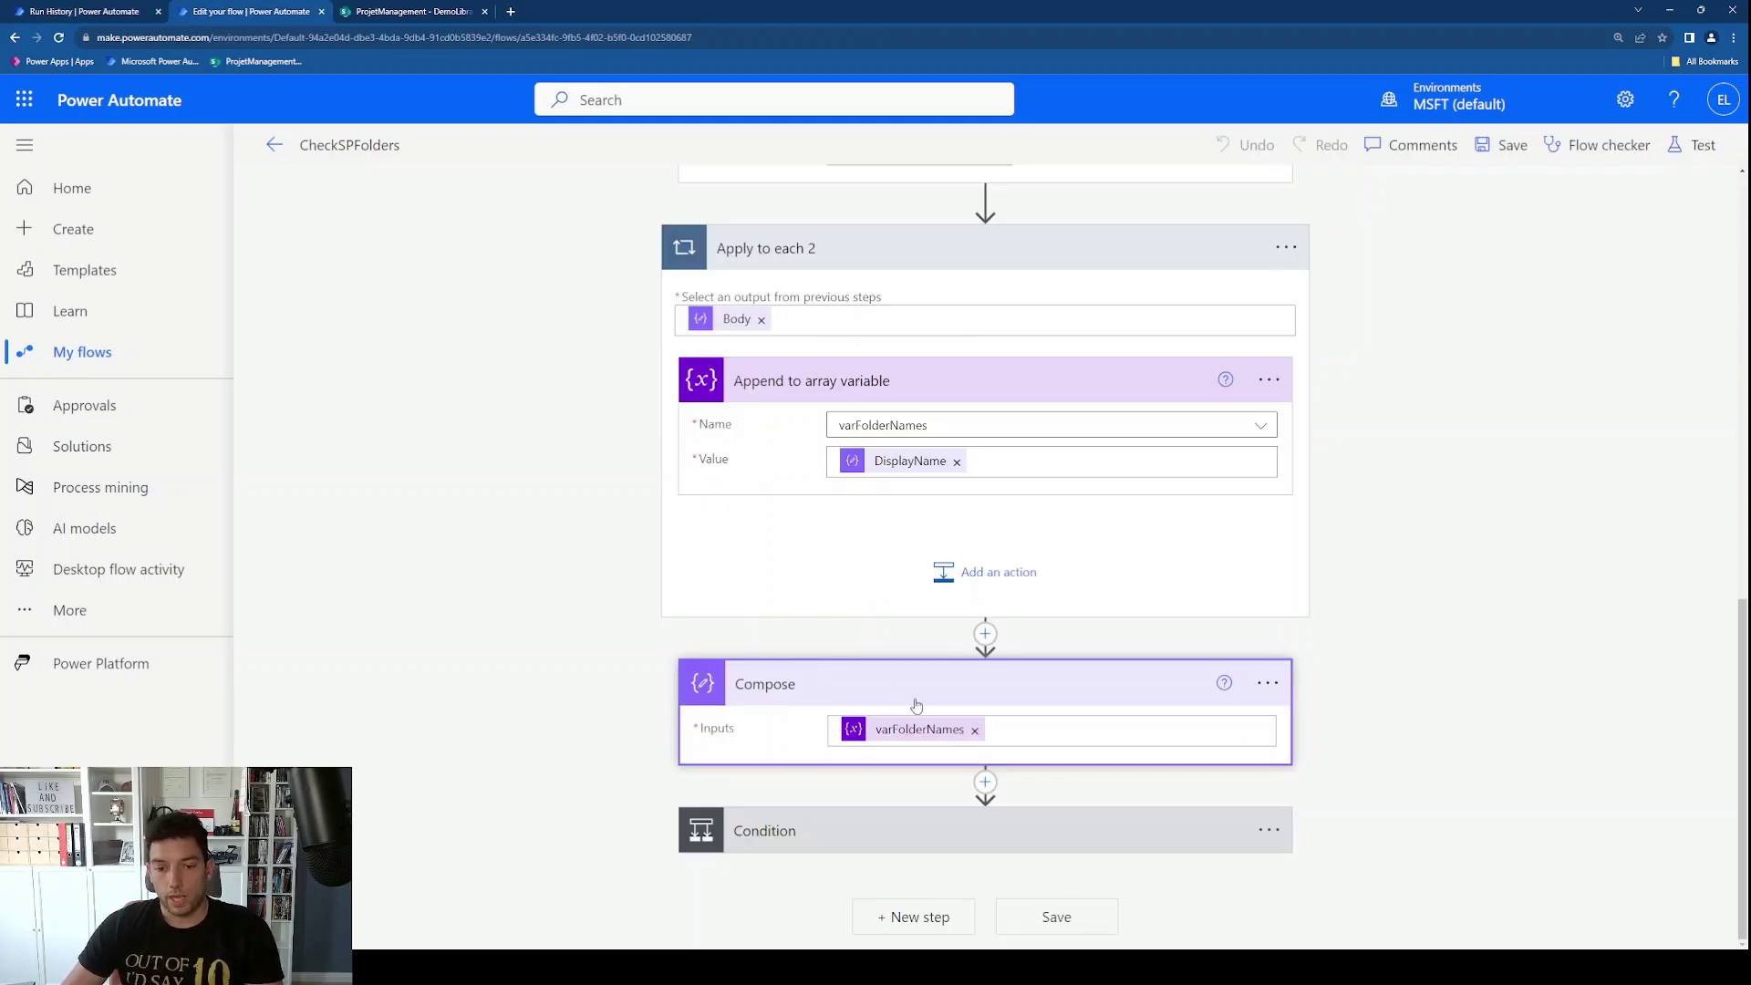
{"action": "scroll", "coordinate": [539, 672], "scroll_direction": "down", "scroll_amount": 3}
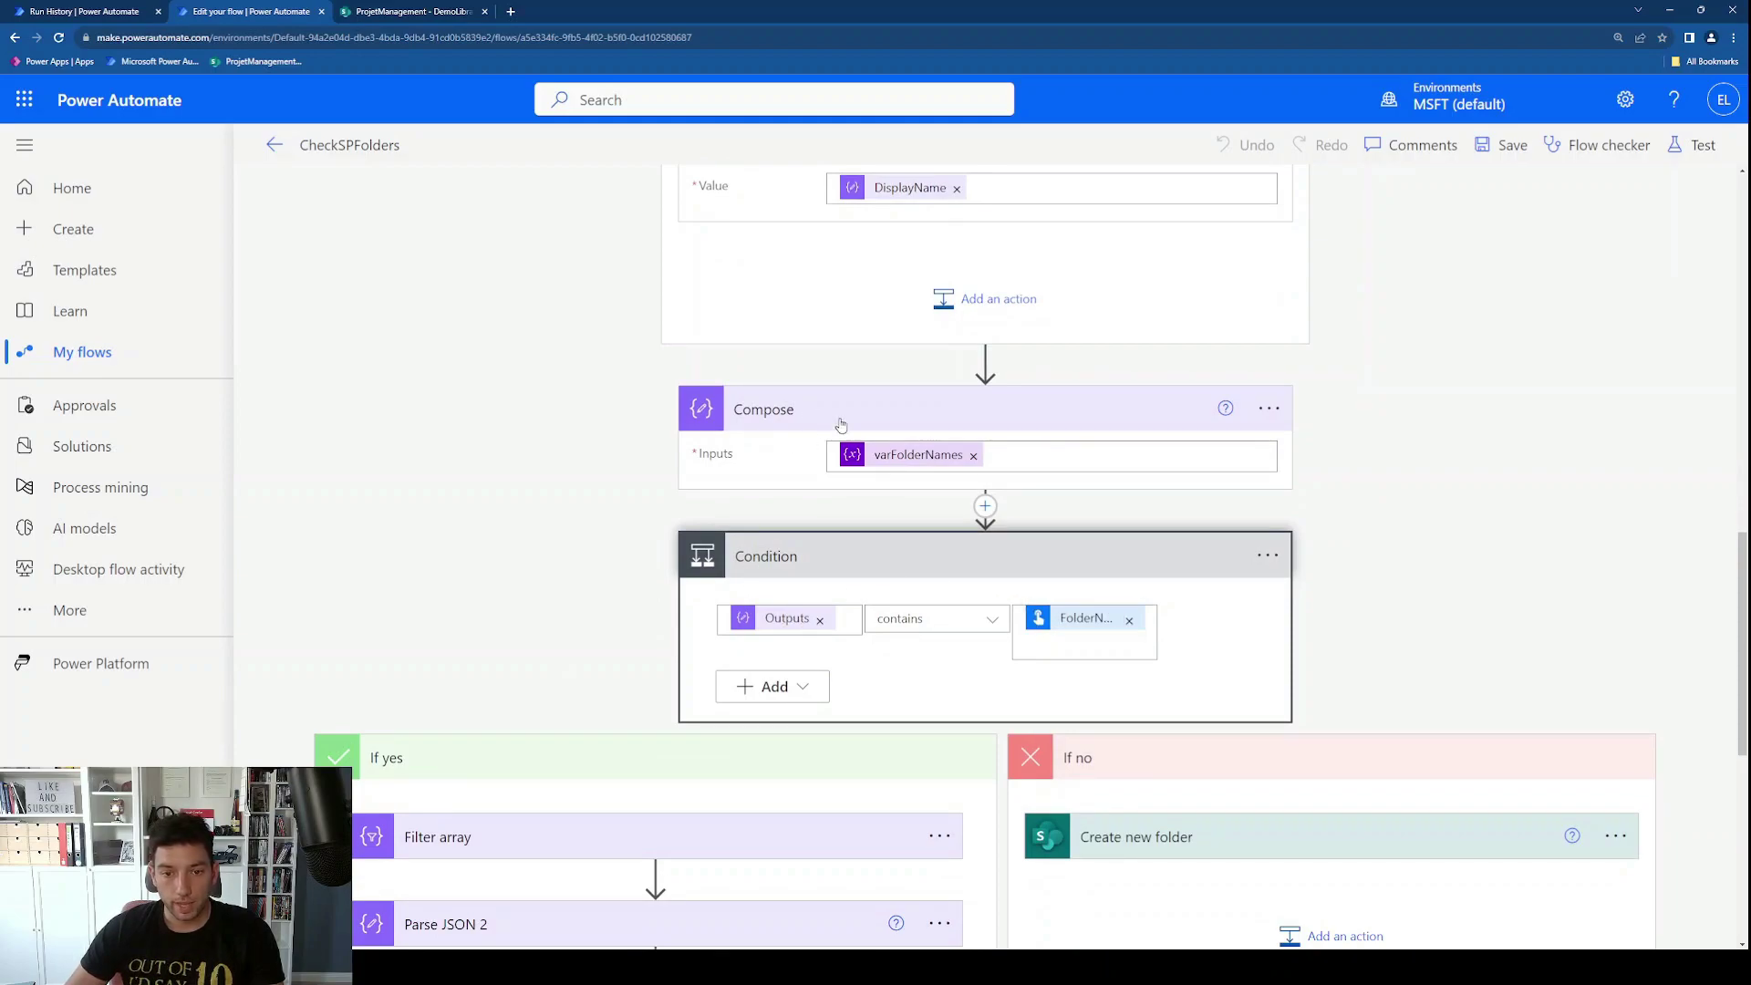
{"action": "left_click", "coordinate": [92, 11]}
{"action": "left_click_drag", "start_coordinate": [832, 791], "coordinate": [706, 740]}
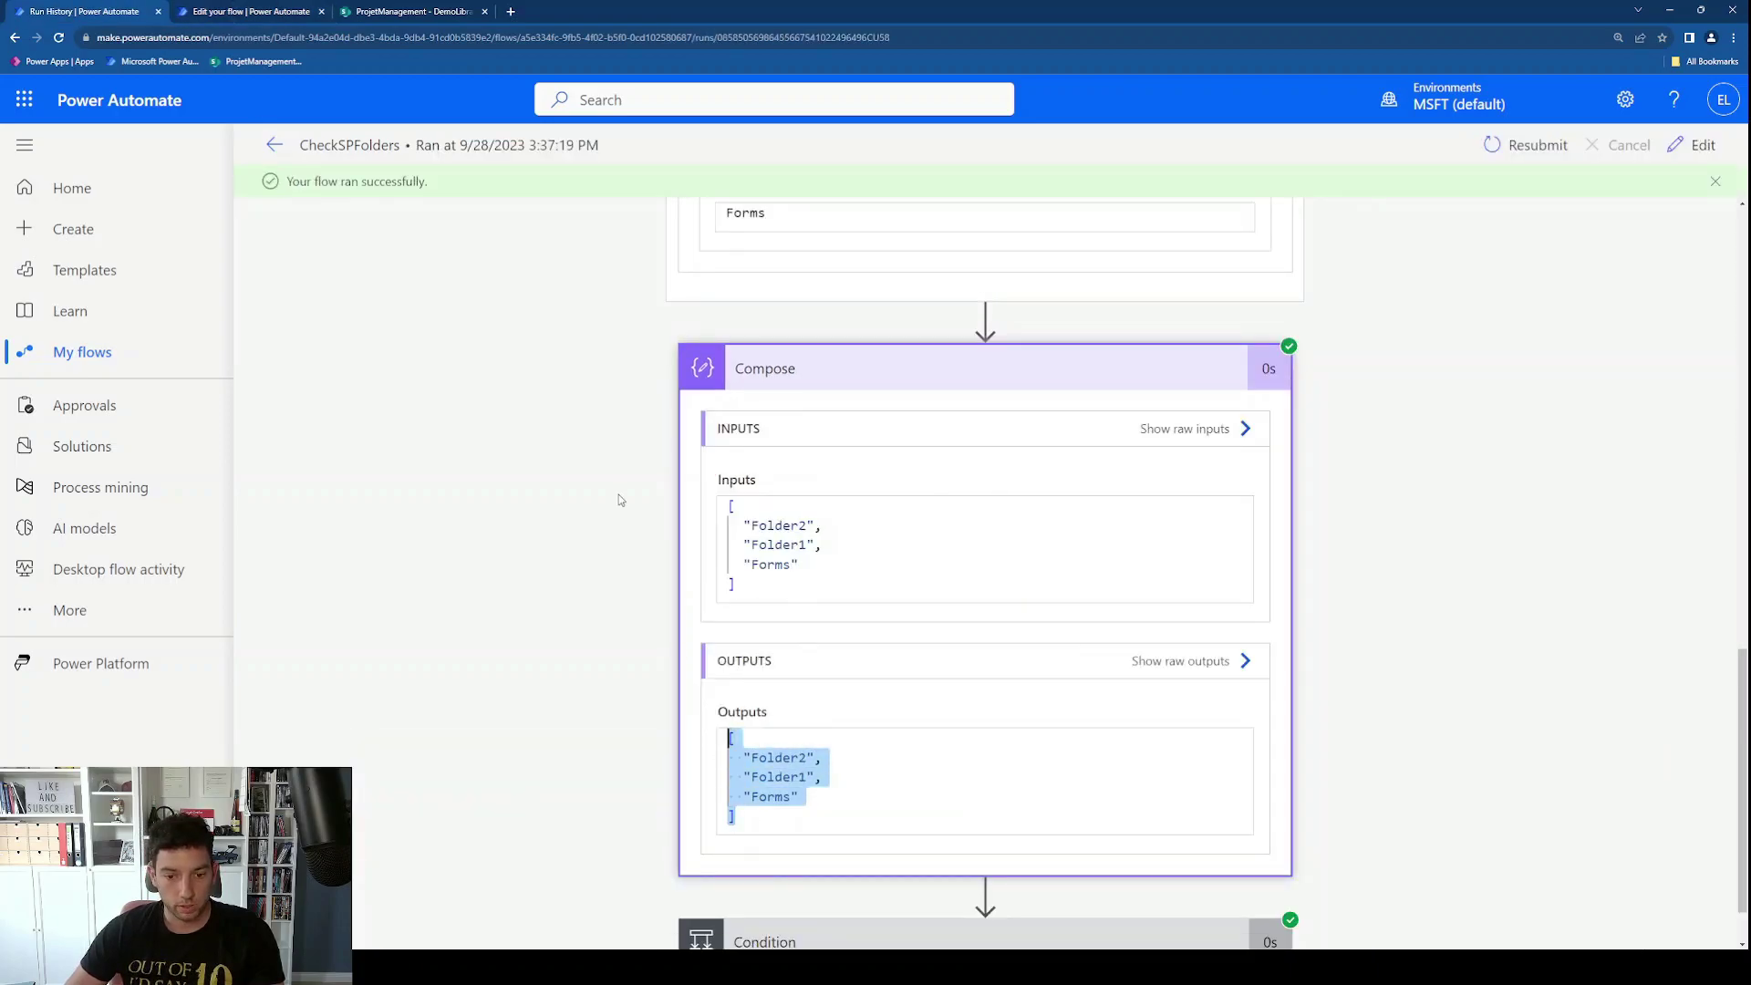
{"action": "key", "text": "ctrl+Tab"}
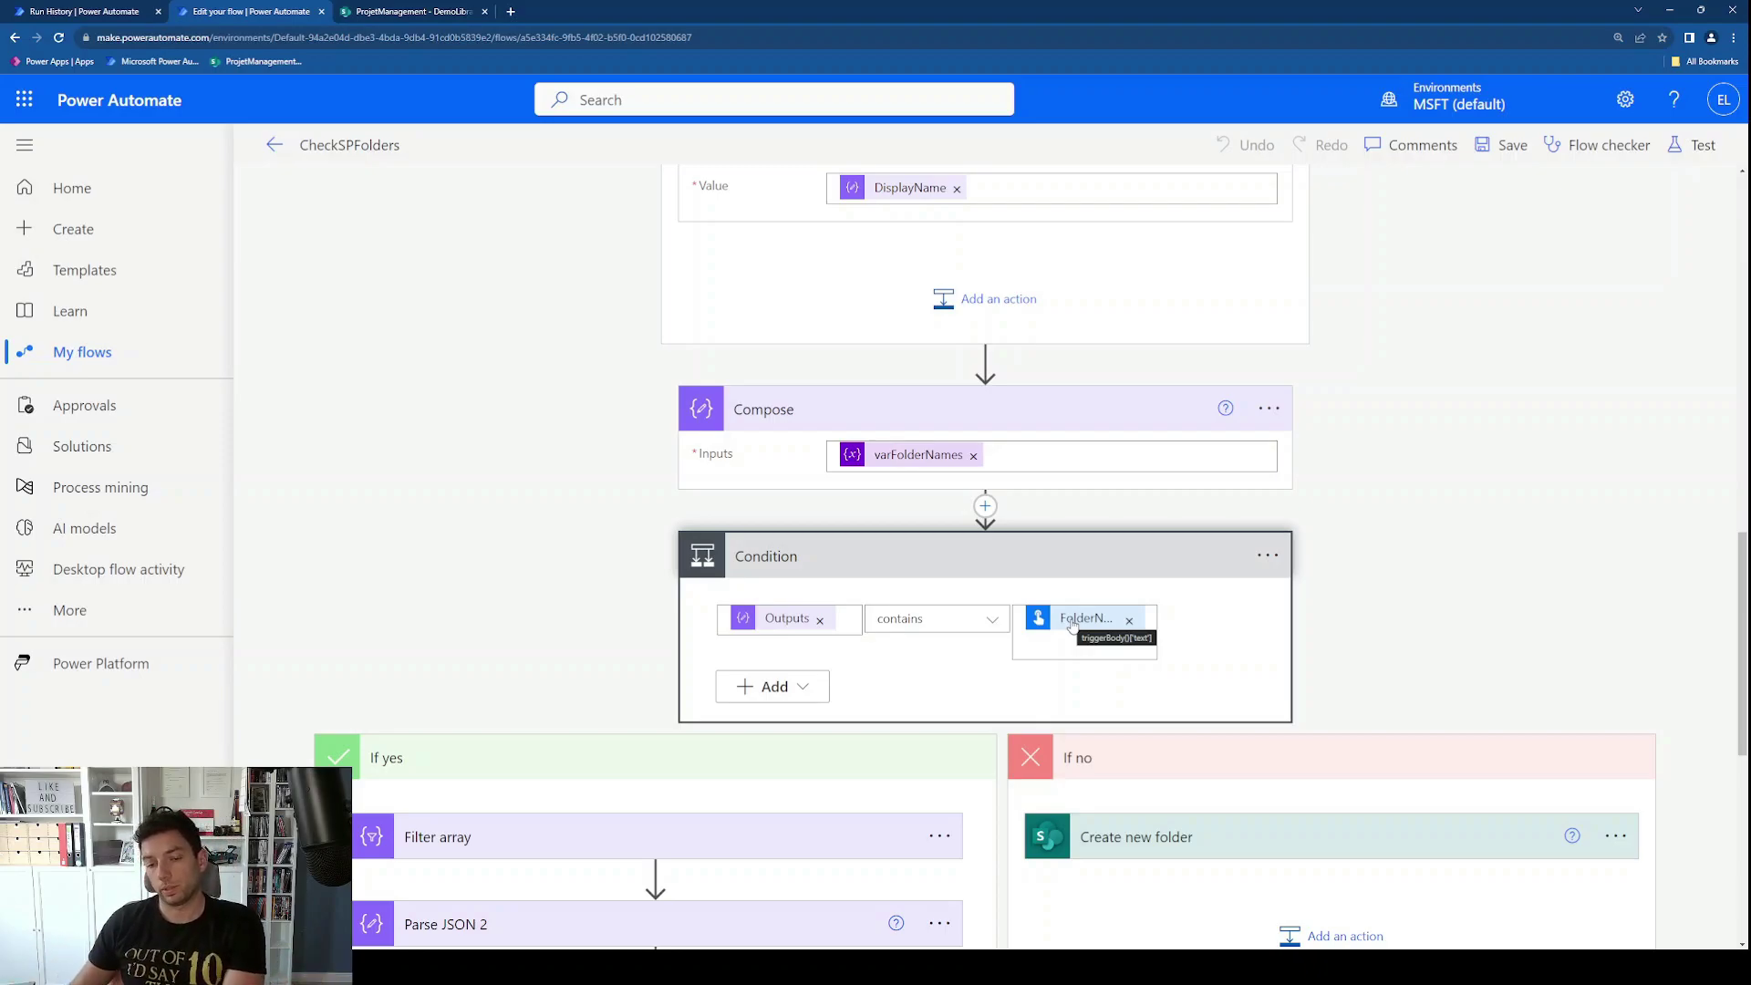
Step: Expand the Create new folder action in the If no branch and examine its site, library and folder path settings
{"action": "scroll", "coordinate": [1108, 547], "scroll_direction": "down", "scroll_amount": 2}
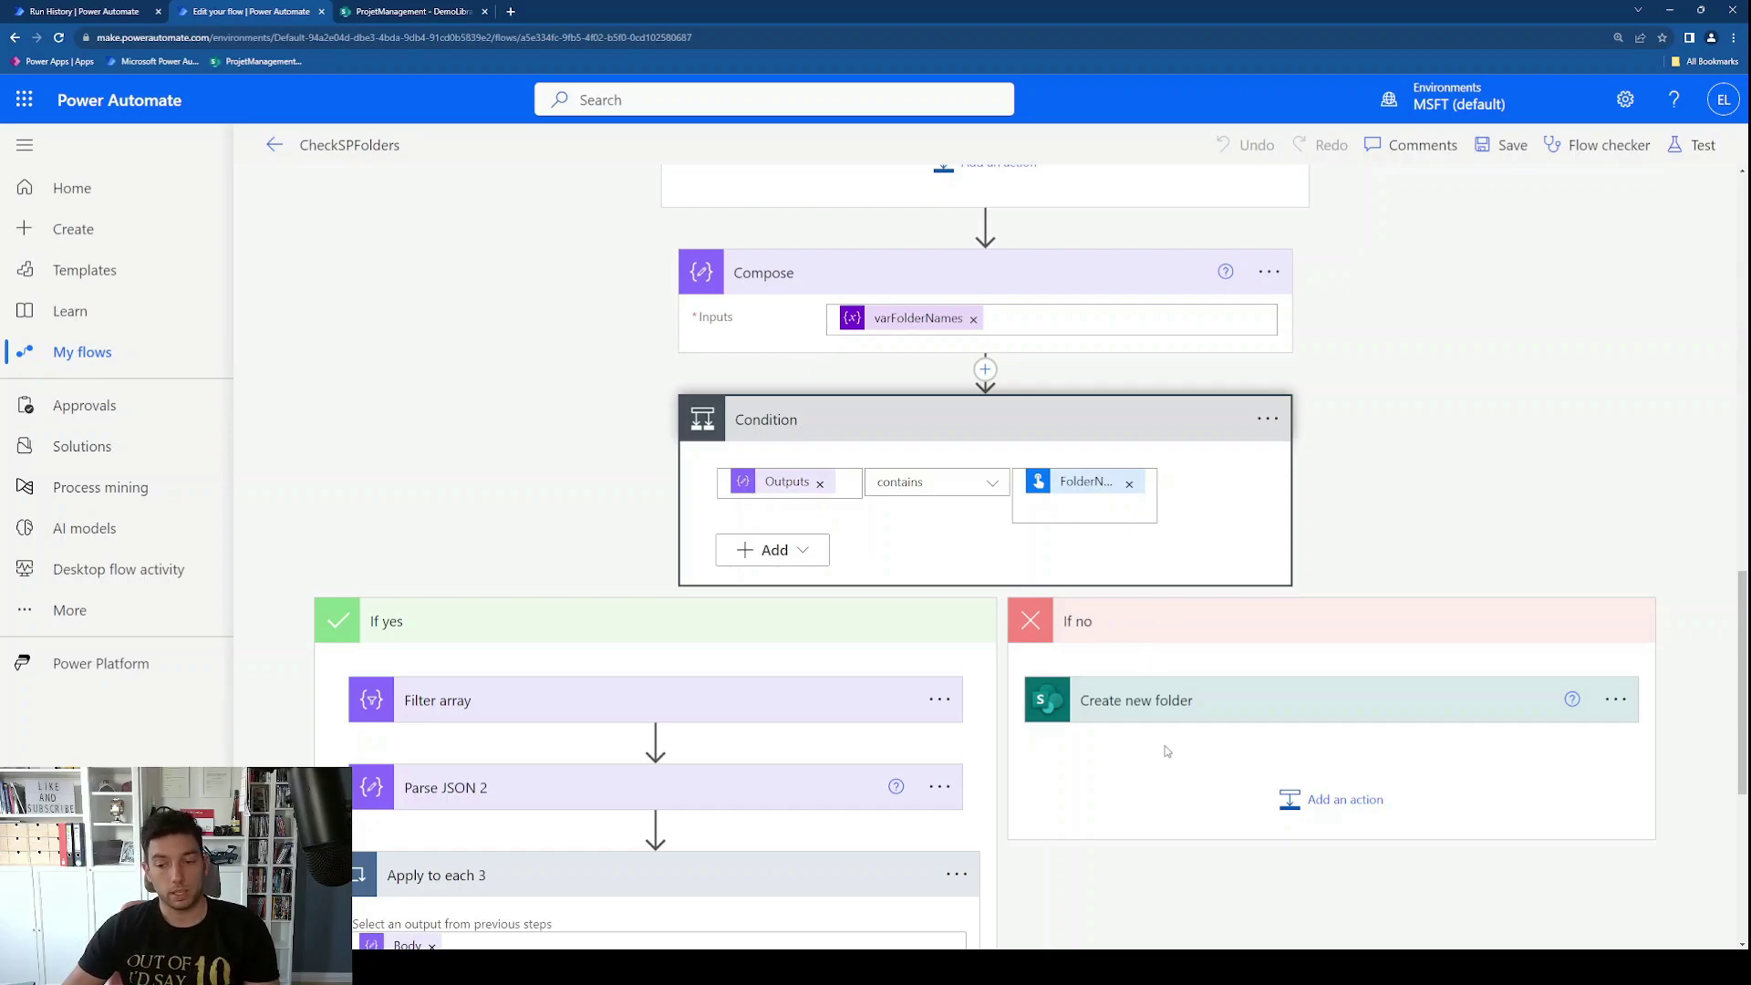
{"action": "left_click", "coordinate": [1178, 717]}
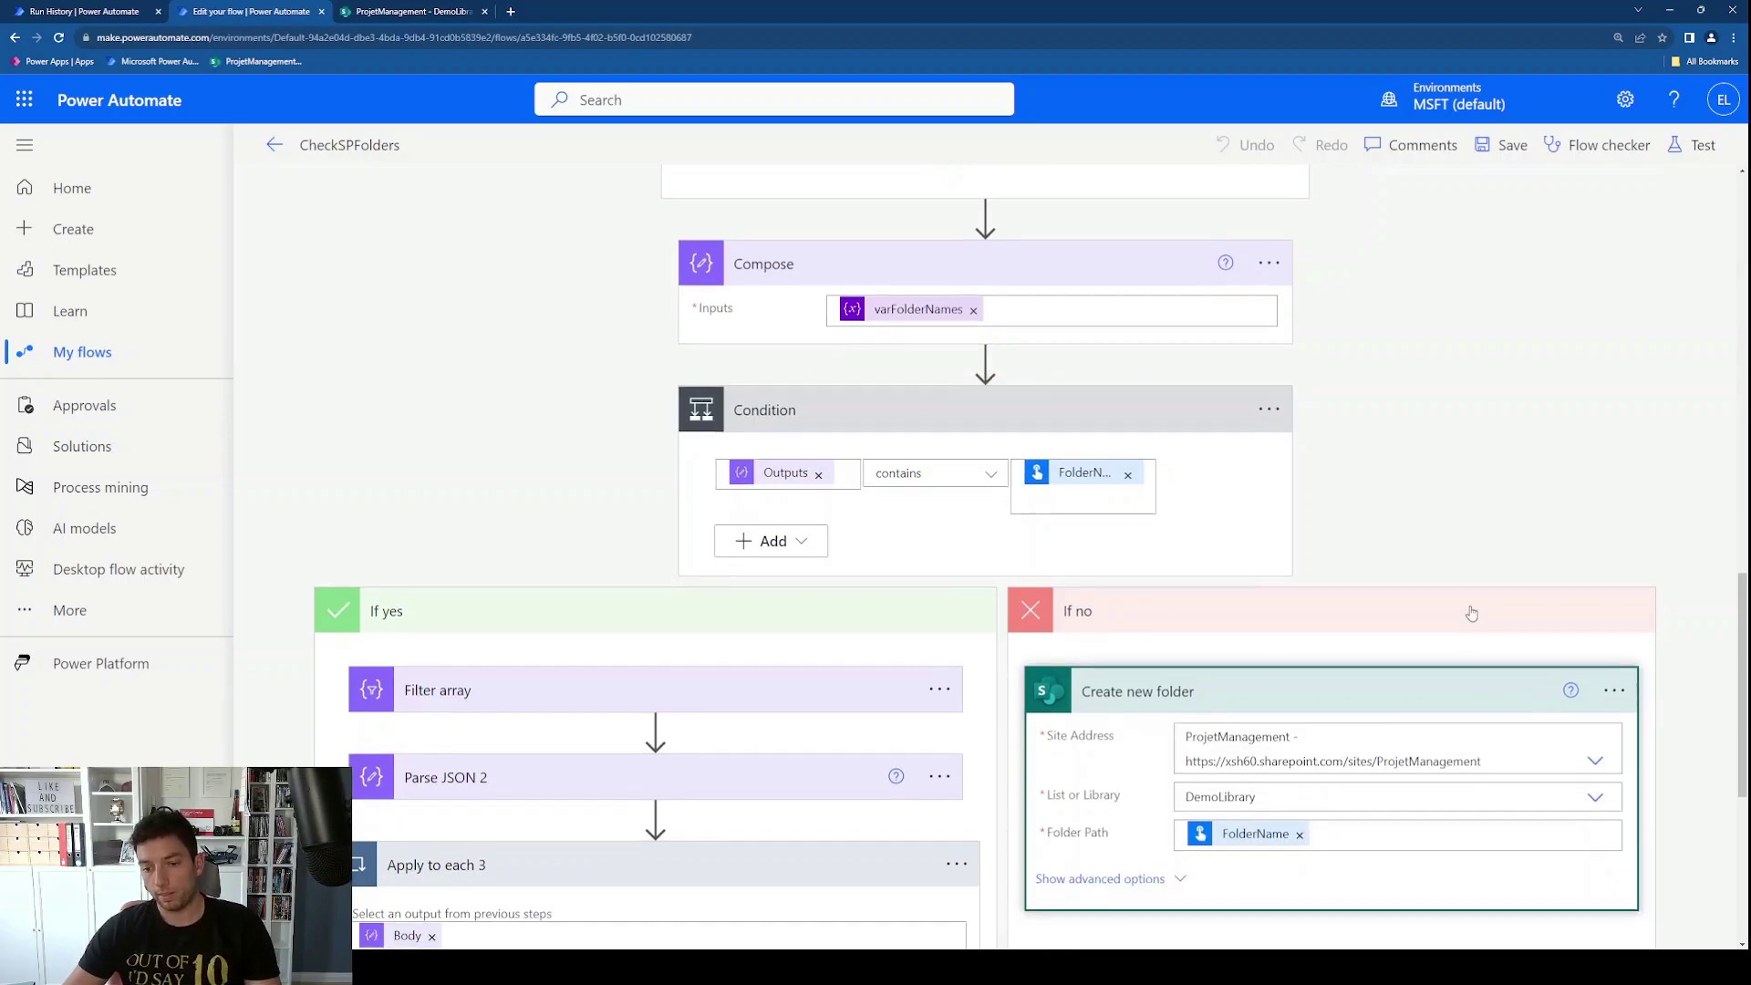
{"action": "scroll", "coordinate": [1111, 615], "scroll_direction": "down", "scroll_amount": 1}
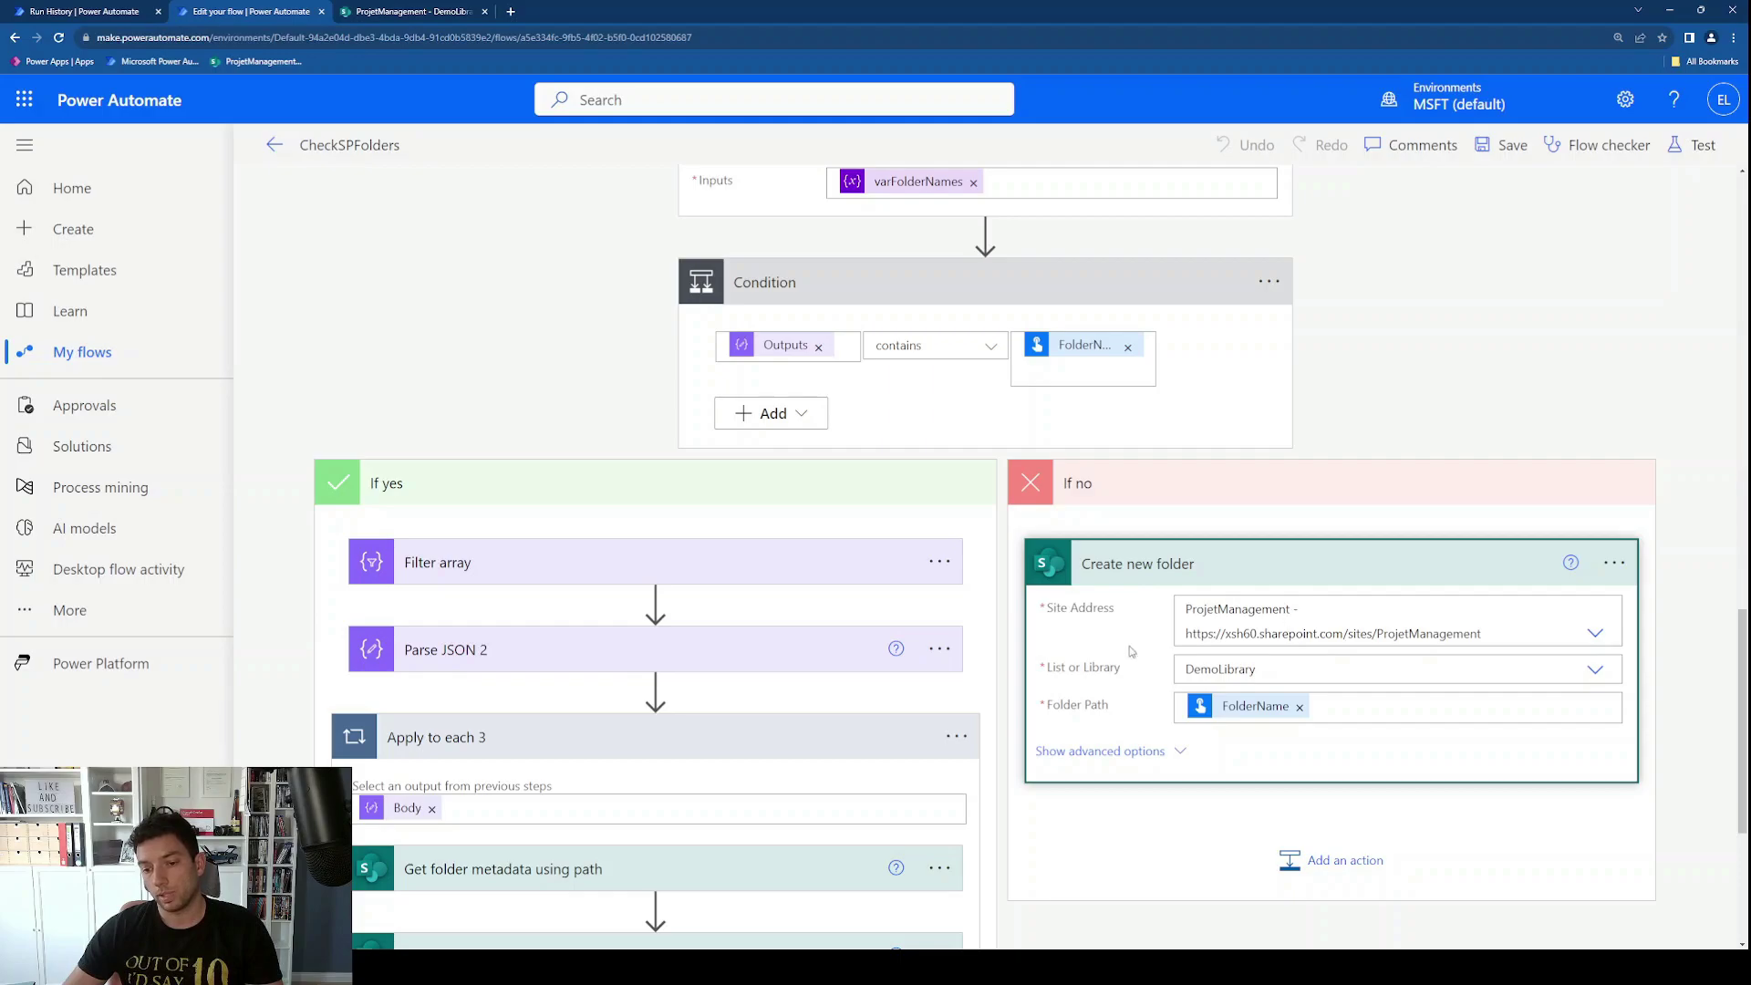
{"action": "scroll", "coordinate": [1140, 702], "scroll_direction": "down", "scroll_amount": 1}
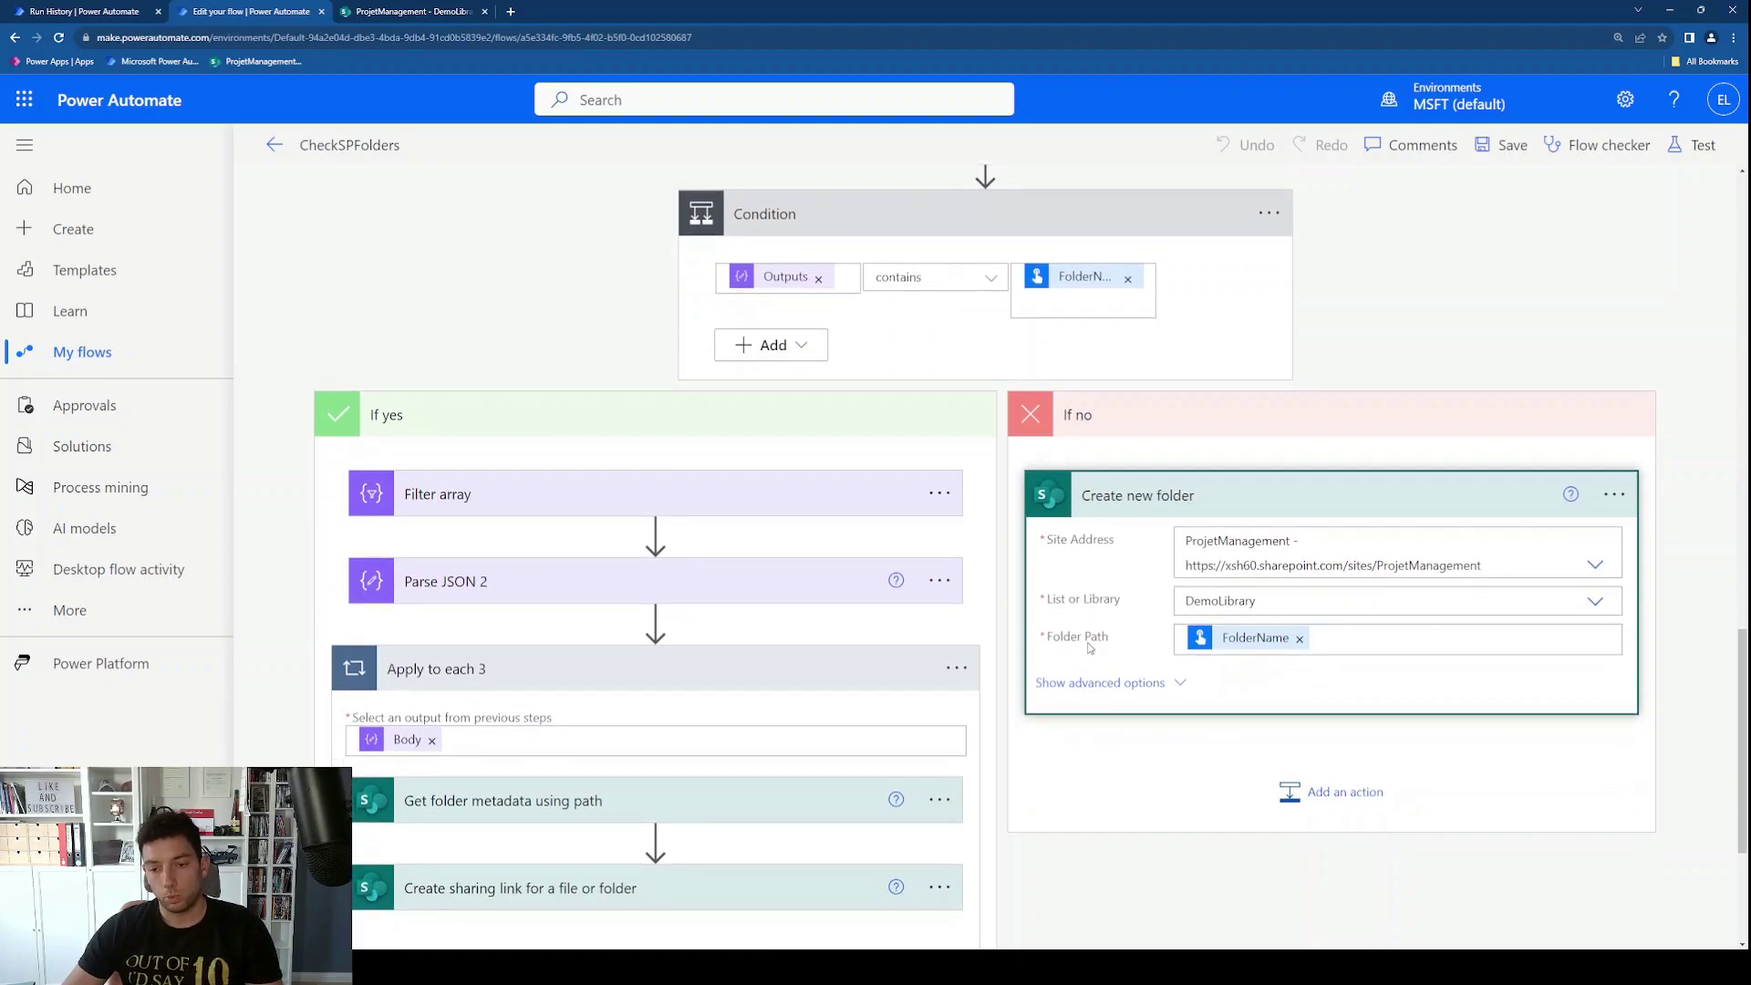
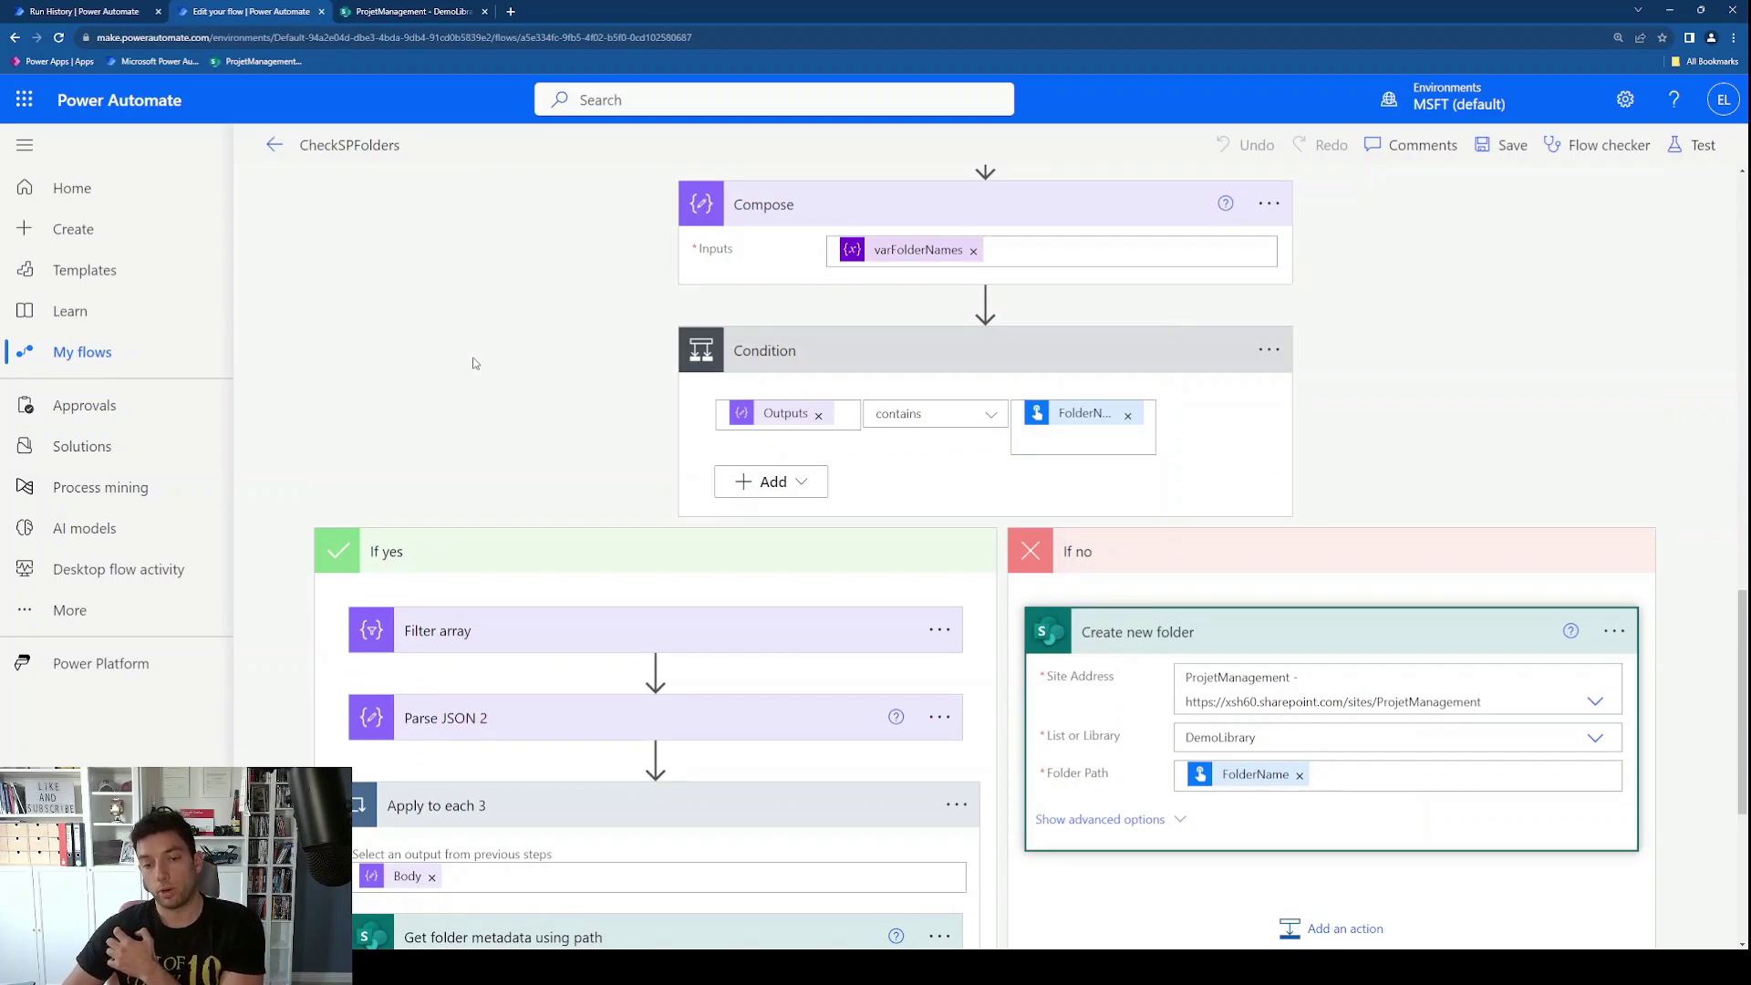
Step: Expand the Filter array action in the If yes branch, and highlight the folder records in the List folder raw outputs of the run history
{"action": "scroll", "coordinate": [474, 363], "scroll_direction": "down", "scroll_amount": 2}
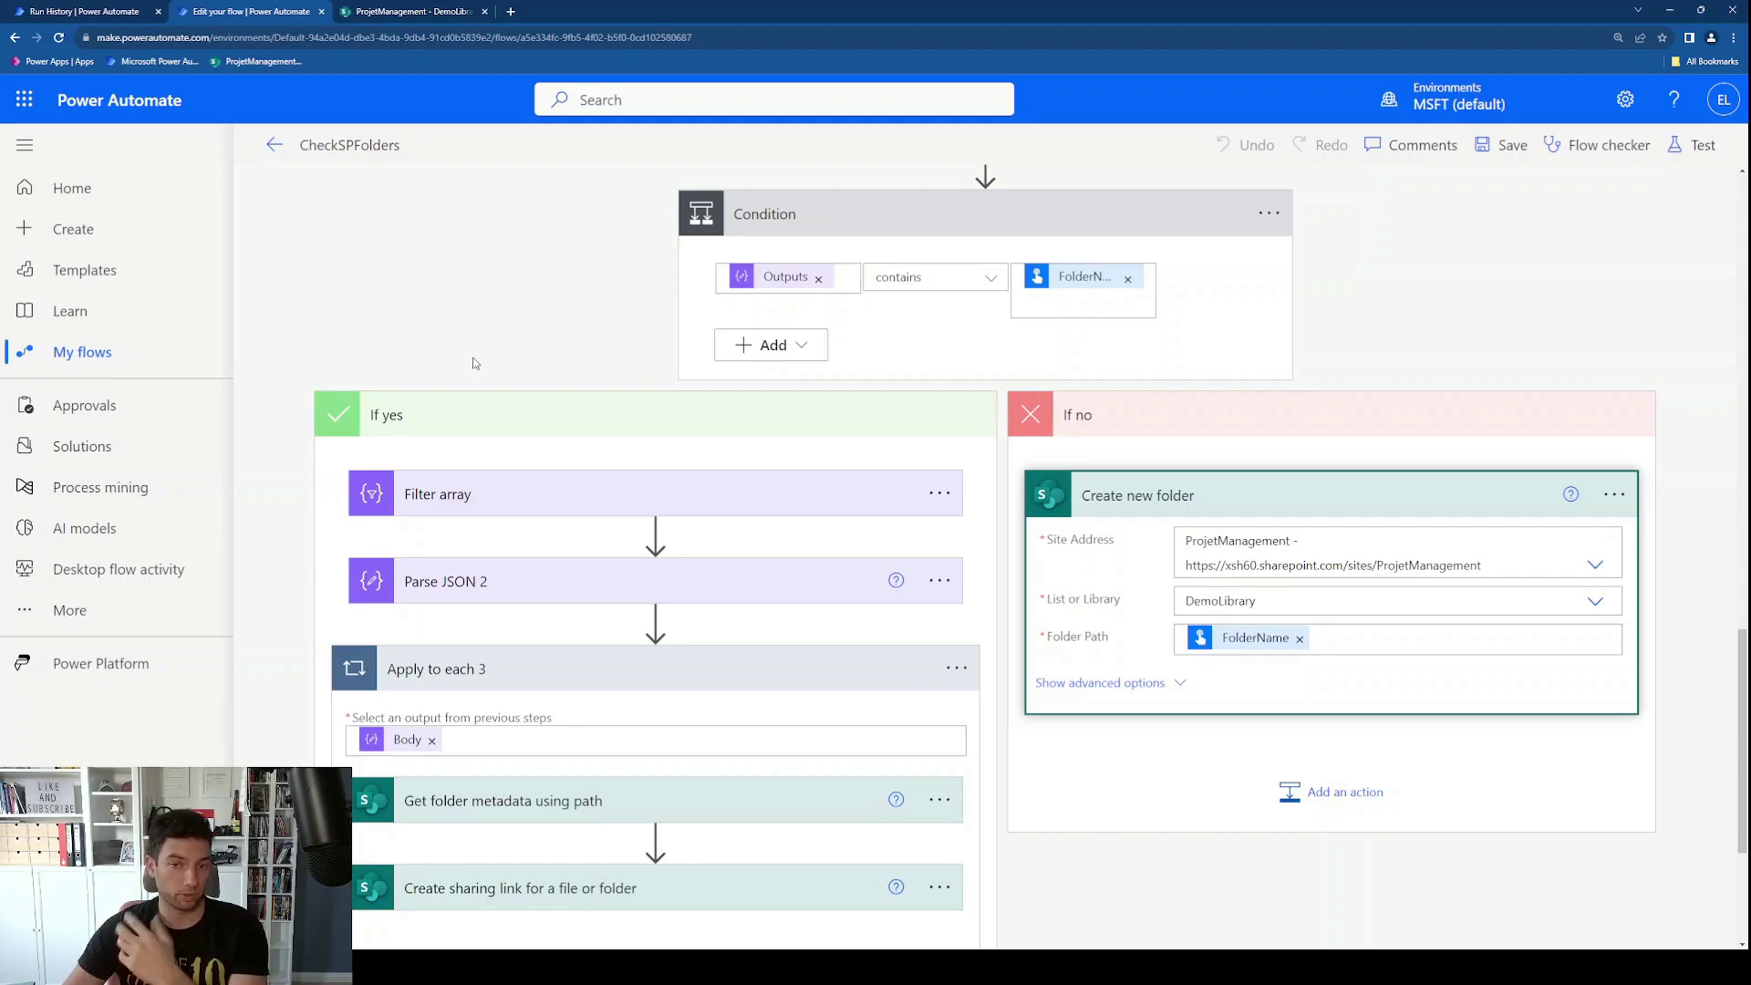
{"action": "left_click", "coordinate": [517, 499]}
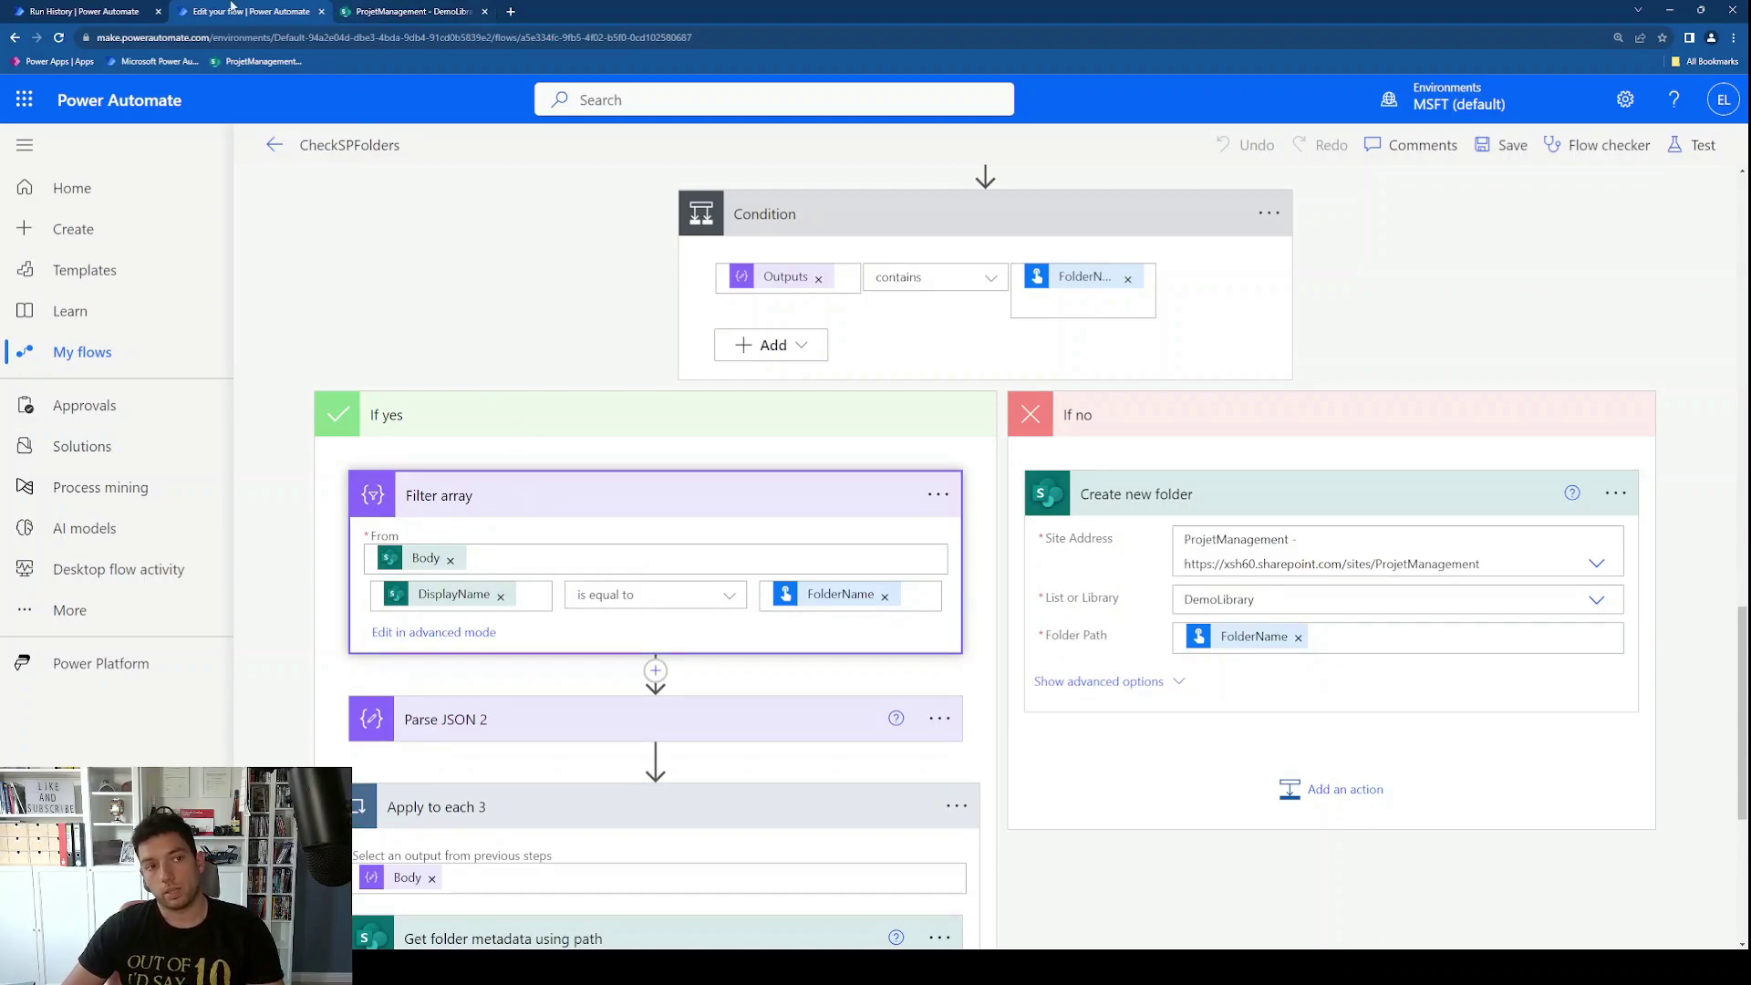
{"action": "left_click", "coordinate": [137, 11]}
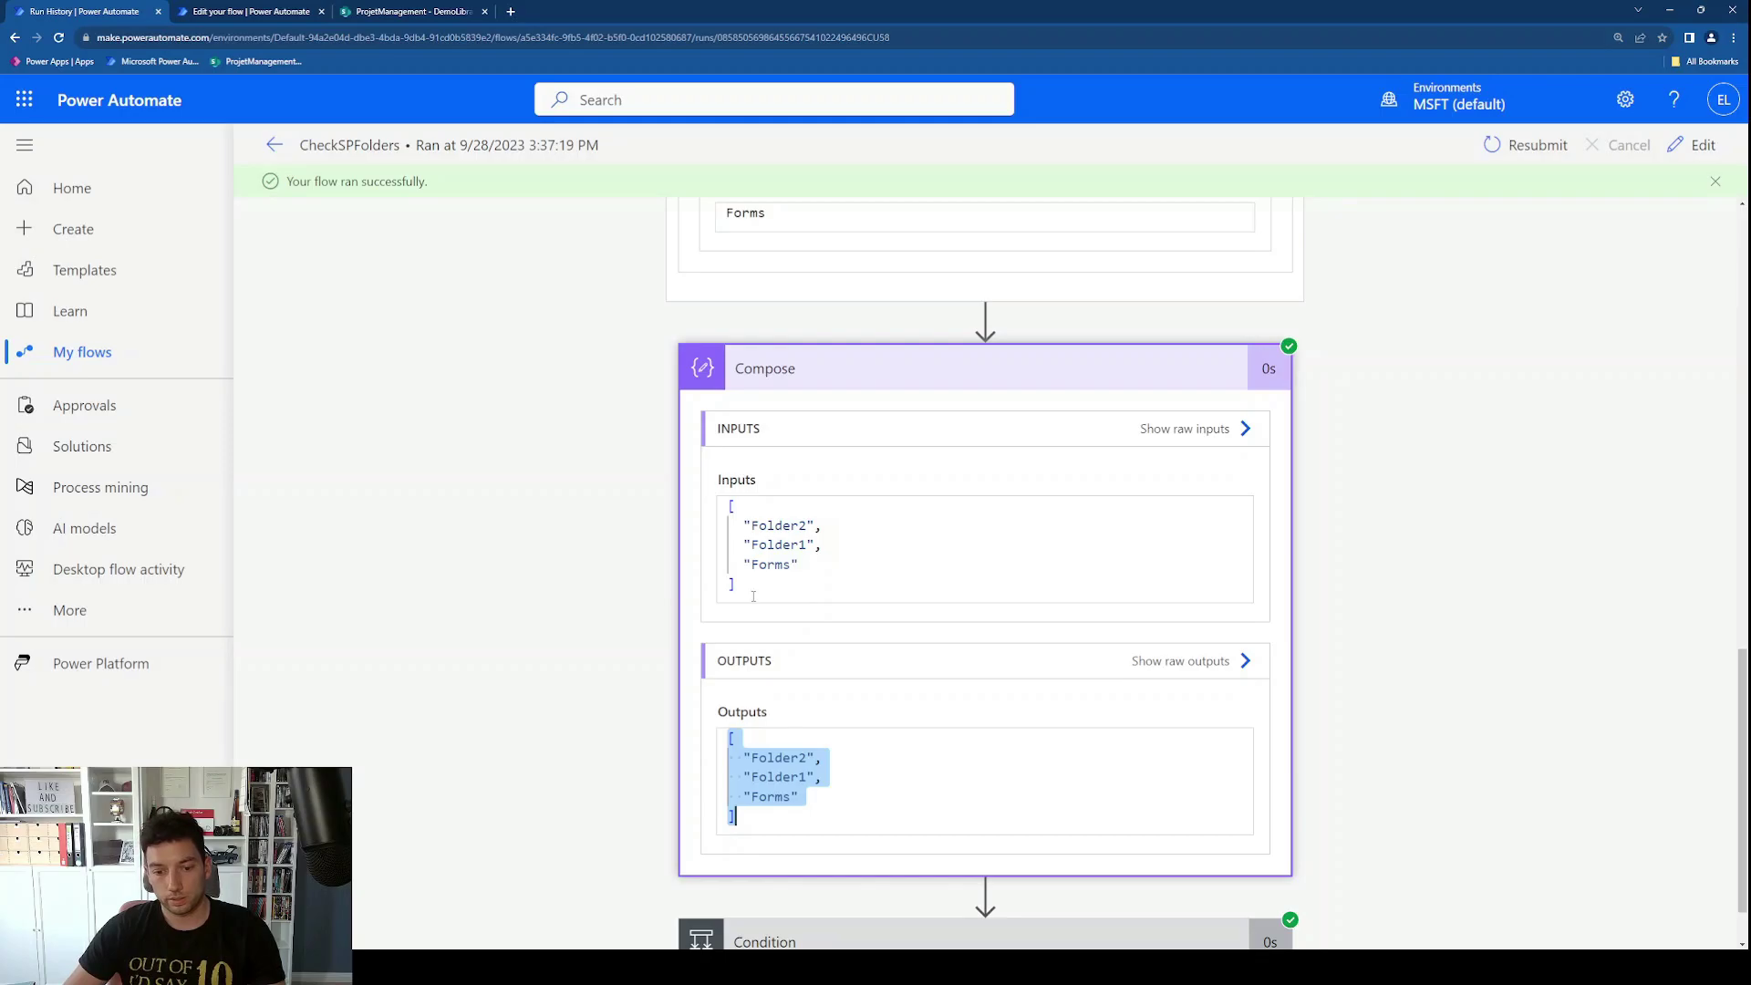
{"action": "scroll", "coordinate": [753, 596], "scroll_direction": "up", "scroll_amount": 10}
{"action": "left_click", "coordinate": [1185, 373]}
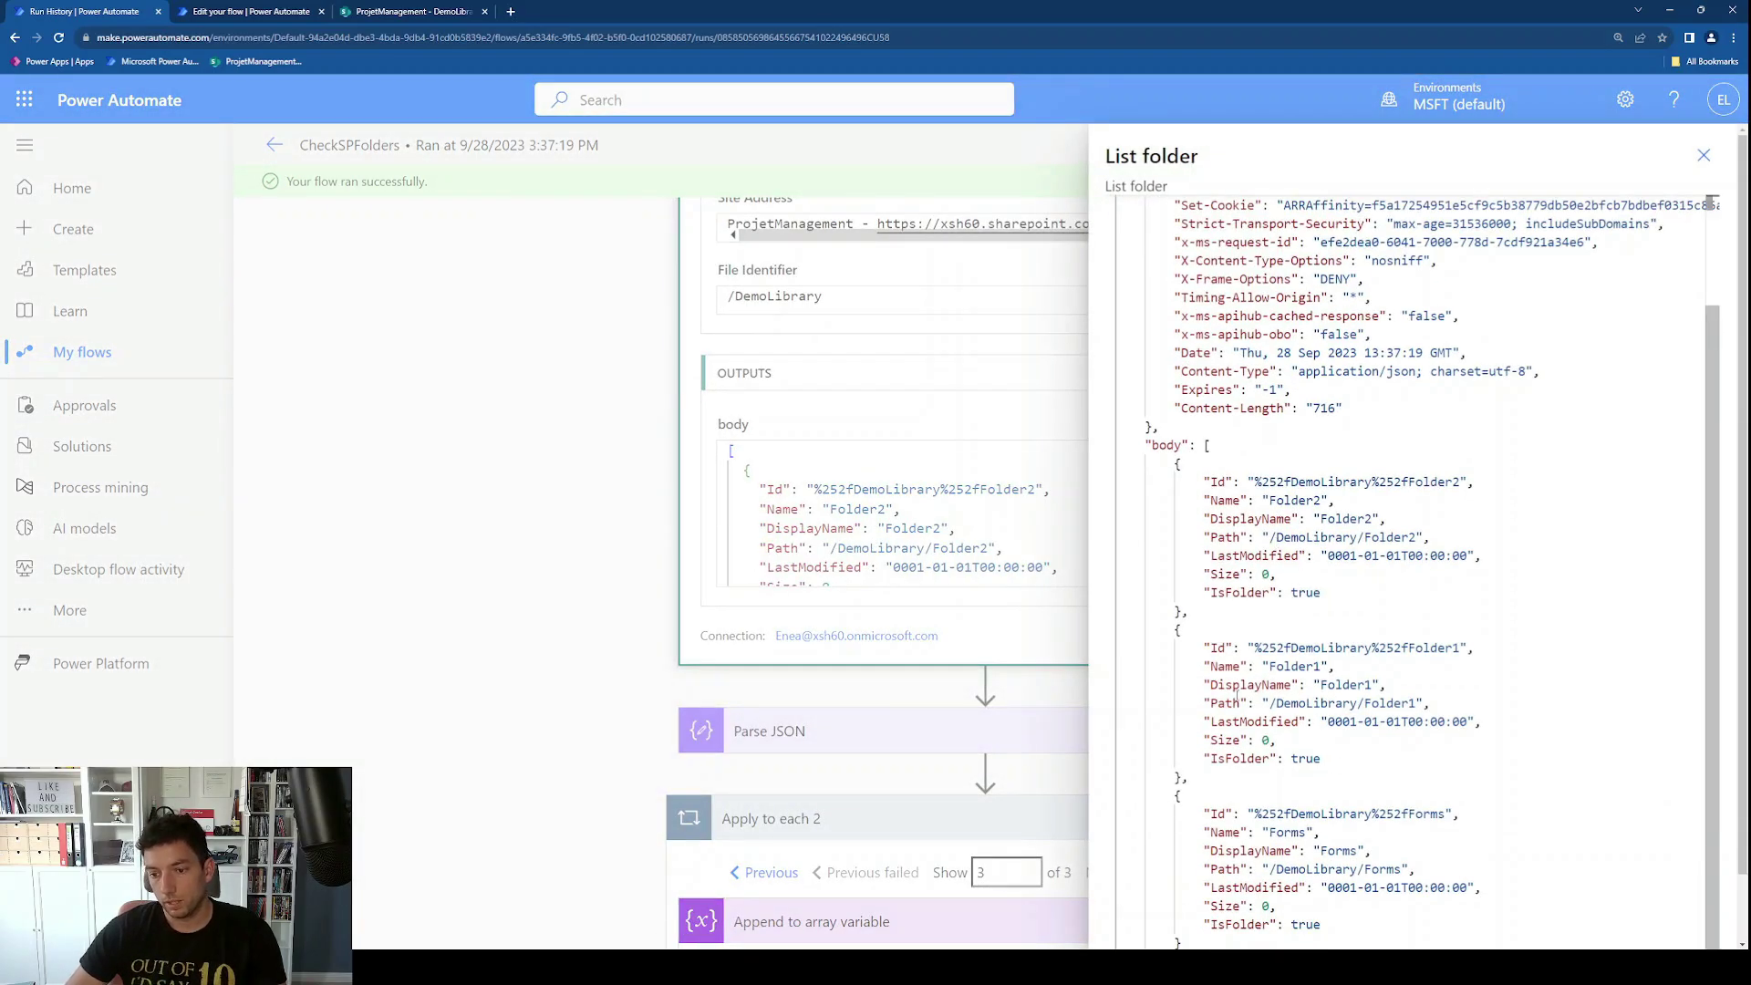
{"action": "left_click_drag", "start_coordinate": [1148, 244], "coordinate": [1322, 876]}
{"action": "left_click", "coordinate": [1359, 648]}
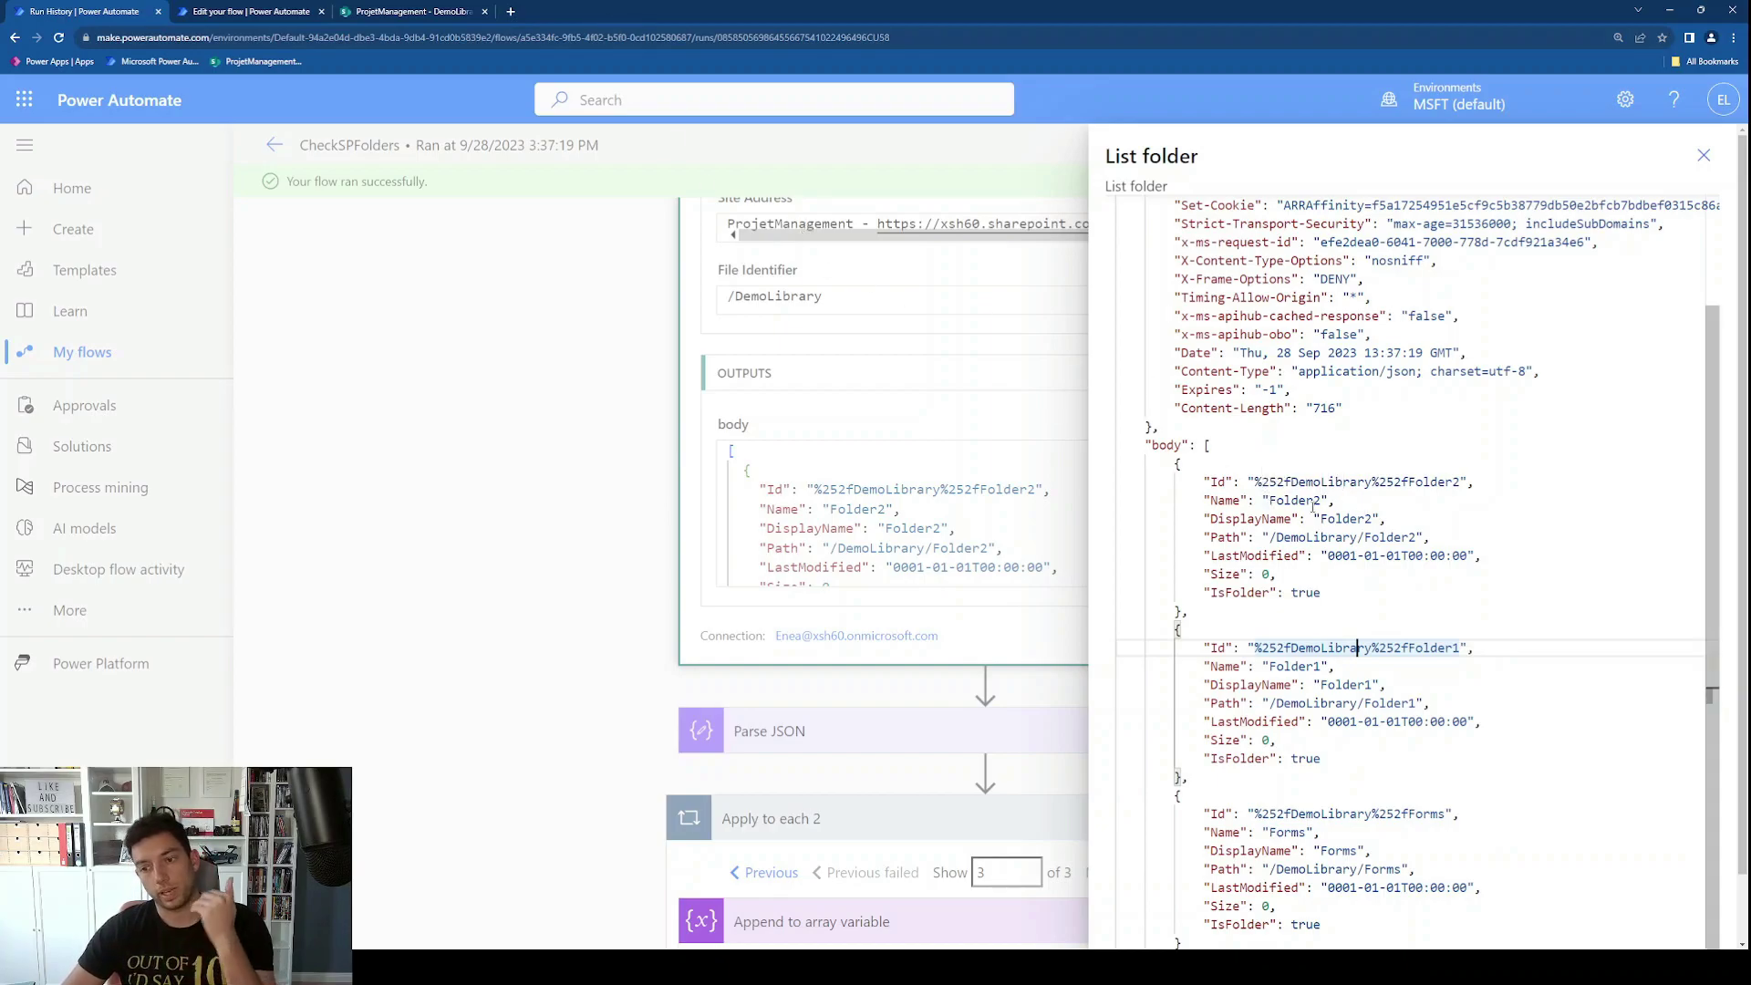
{"action": "left_click_drag", "start_coordinate": [1269, 501], "coordinate": [1323, 501]}
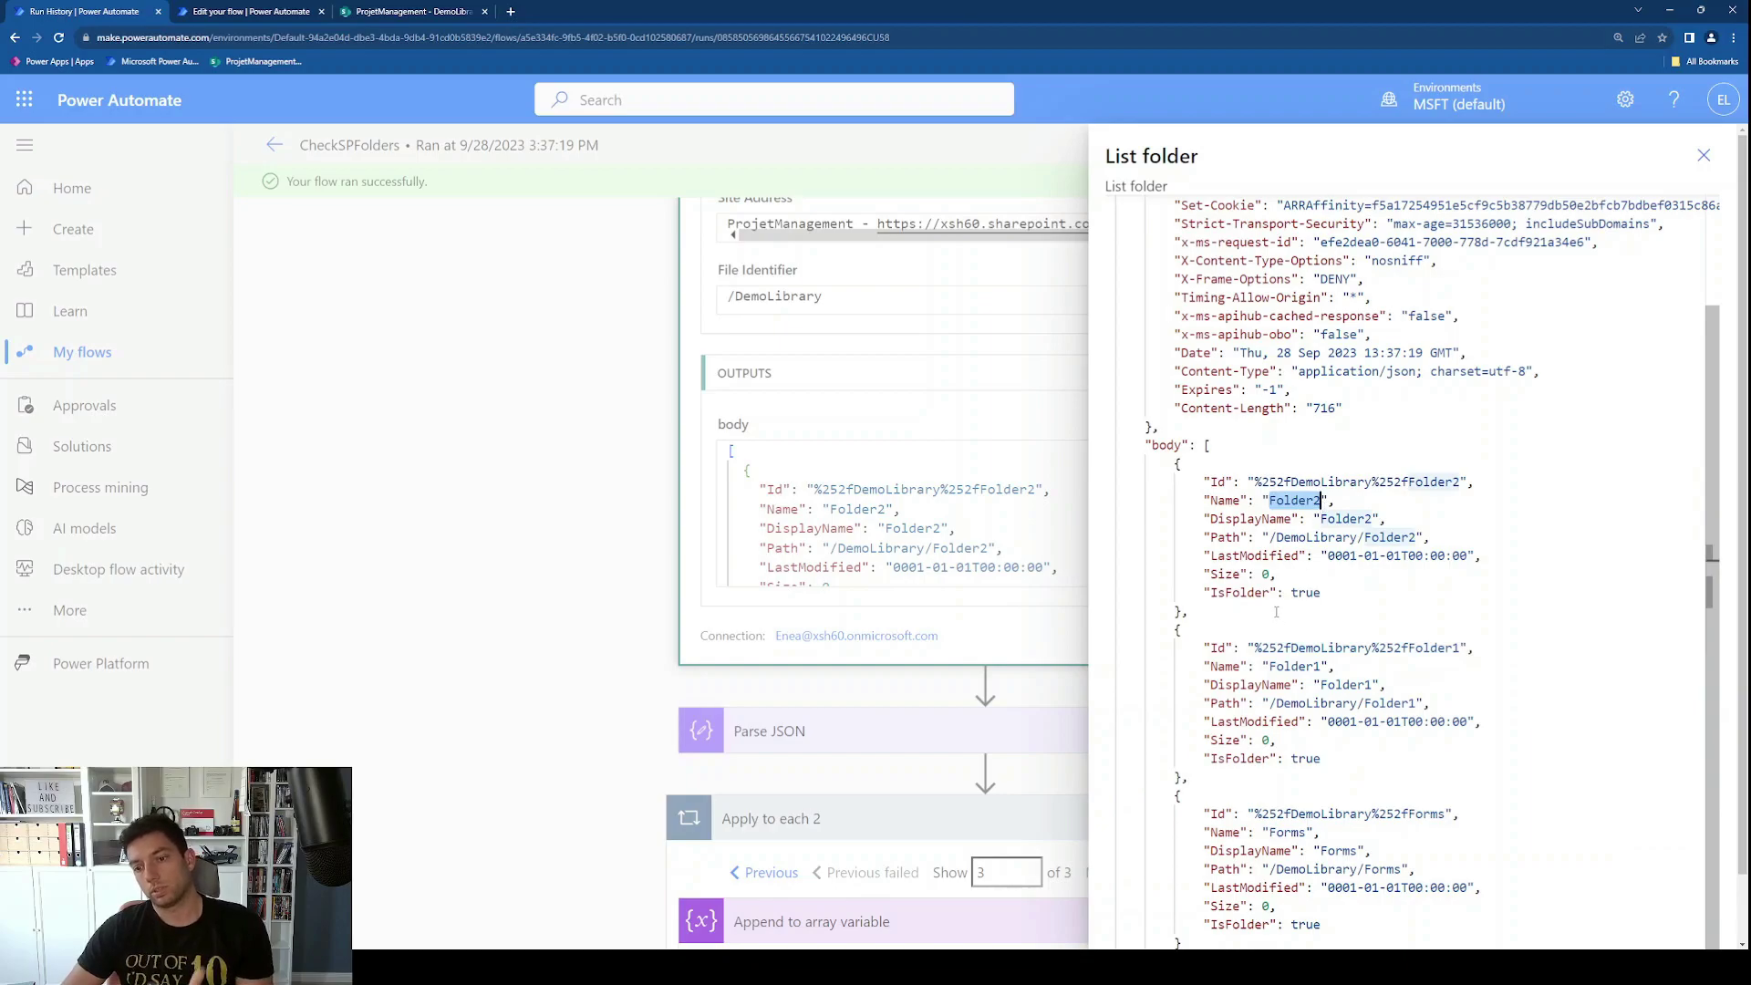
{"action": "left_click_drag", "start_coordinate": [1161, 455], "coordinate": [1396, 584]}
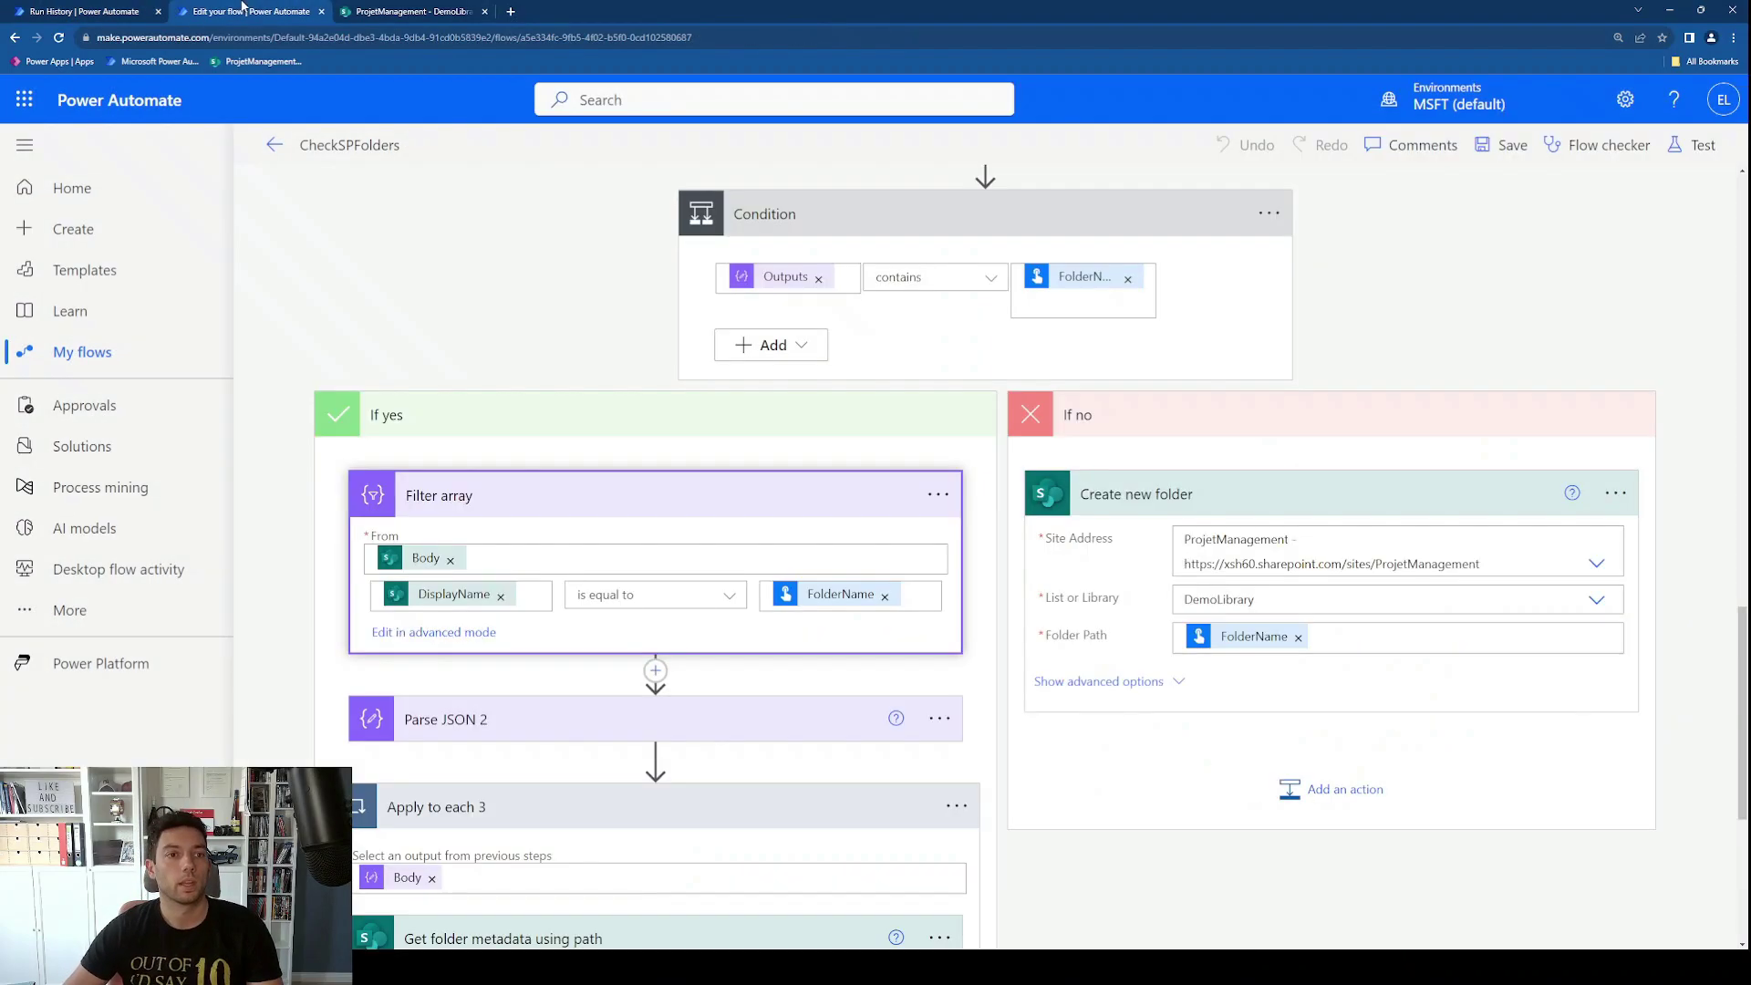
Step: Return to the flow editor and trace the Filter array's From value back to the List folder action
{"action": "left_click", "coordinate": [244, 11]}
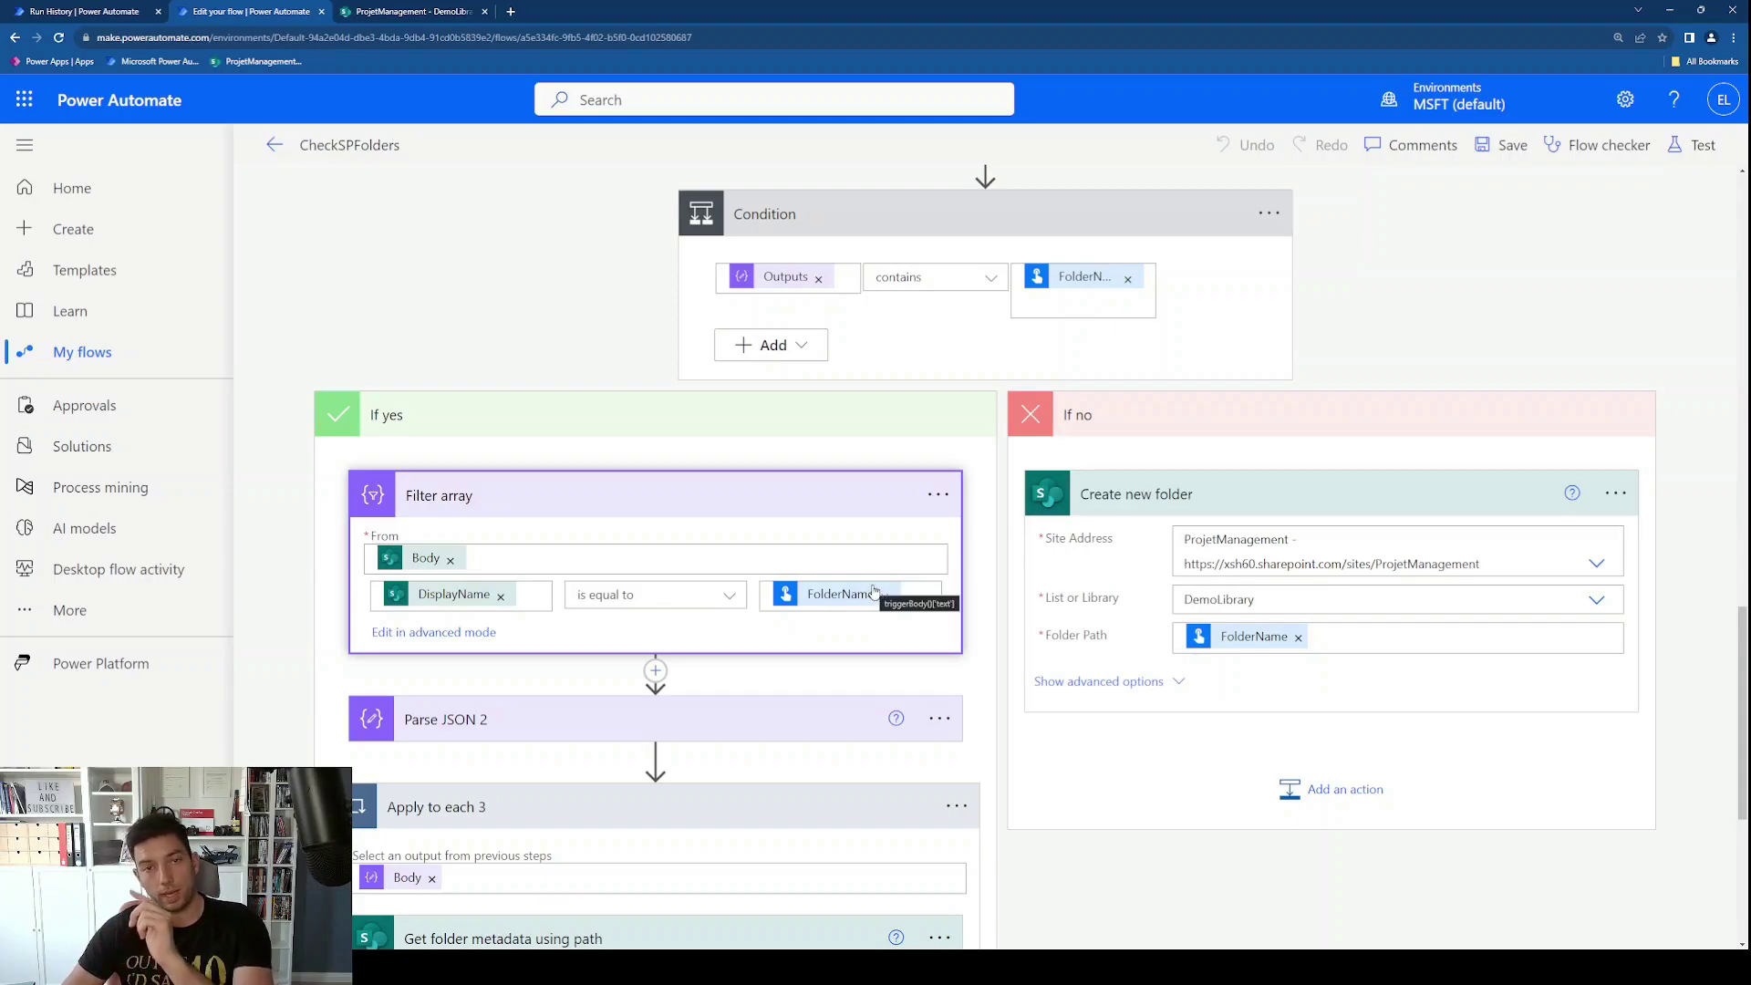
{"action": "scroll", "coordinate": [547, 675], "scroll_direction": "down", "scroll_amount": 1}
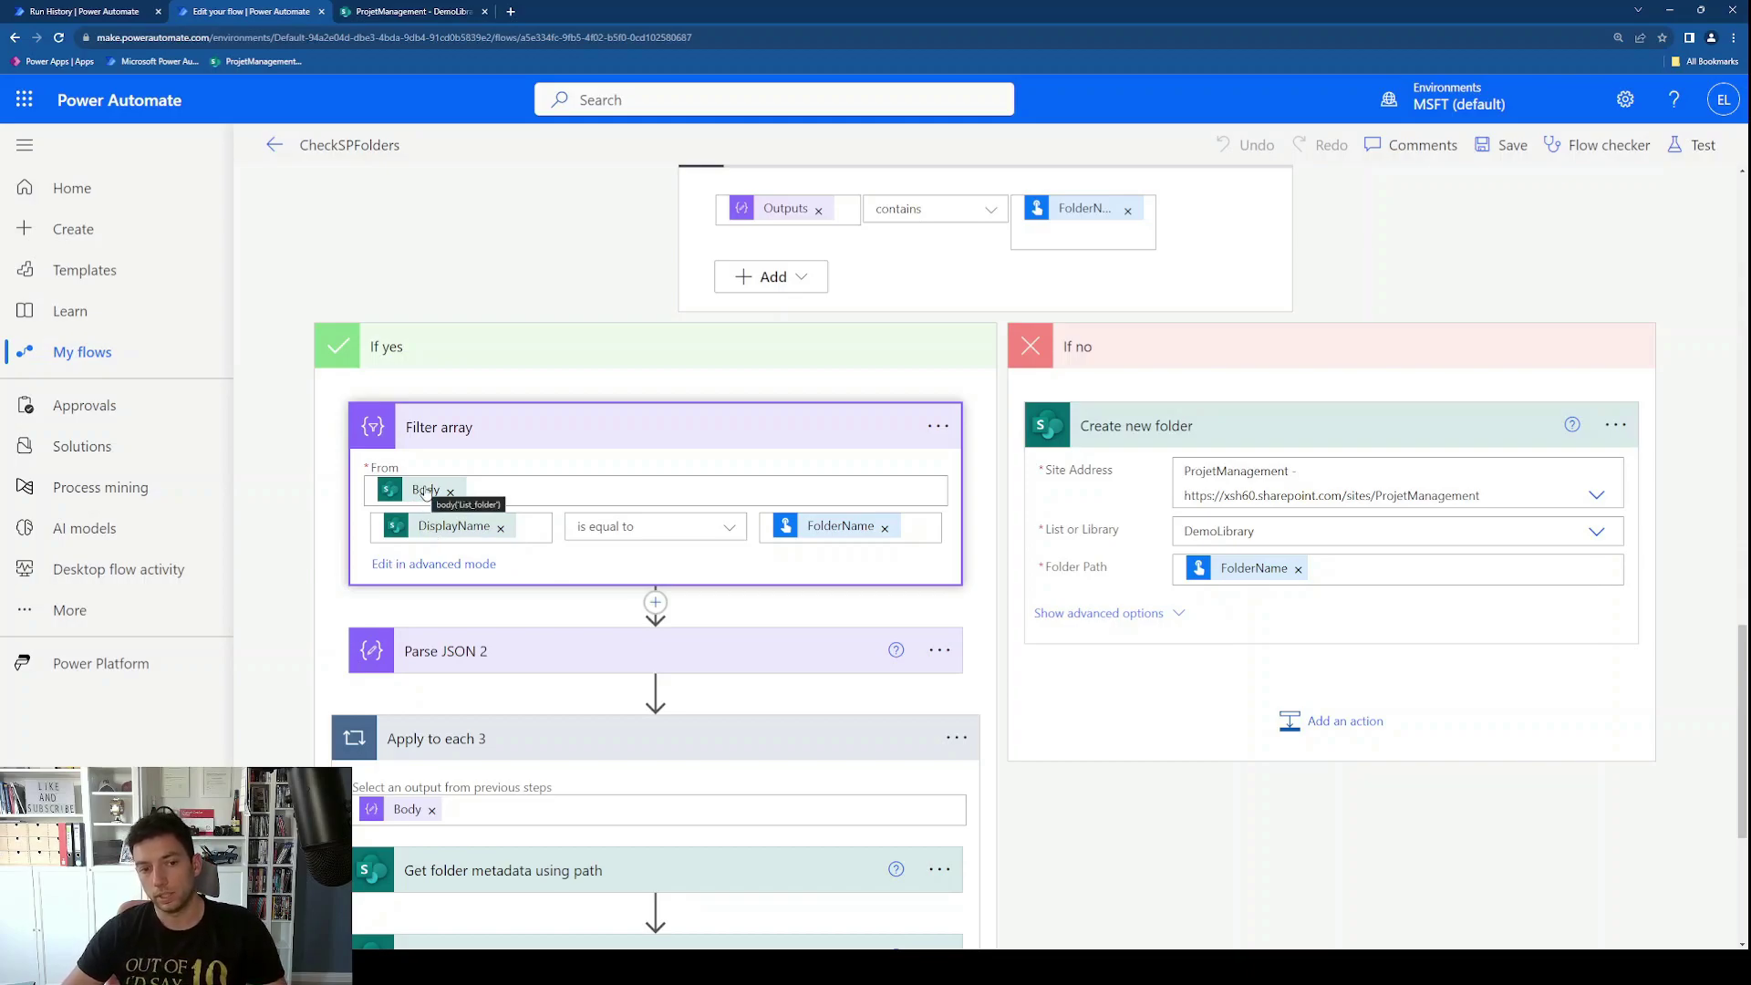
{"action": "scroll", "coordinate": [425, 491], "scroll_direction": "up", "scroll_amount": 10}
{"action": "scroll", "coordinate": [873, 367], "scroll_direction": "up", "scroll_amount": 10}
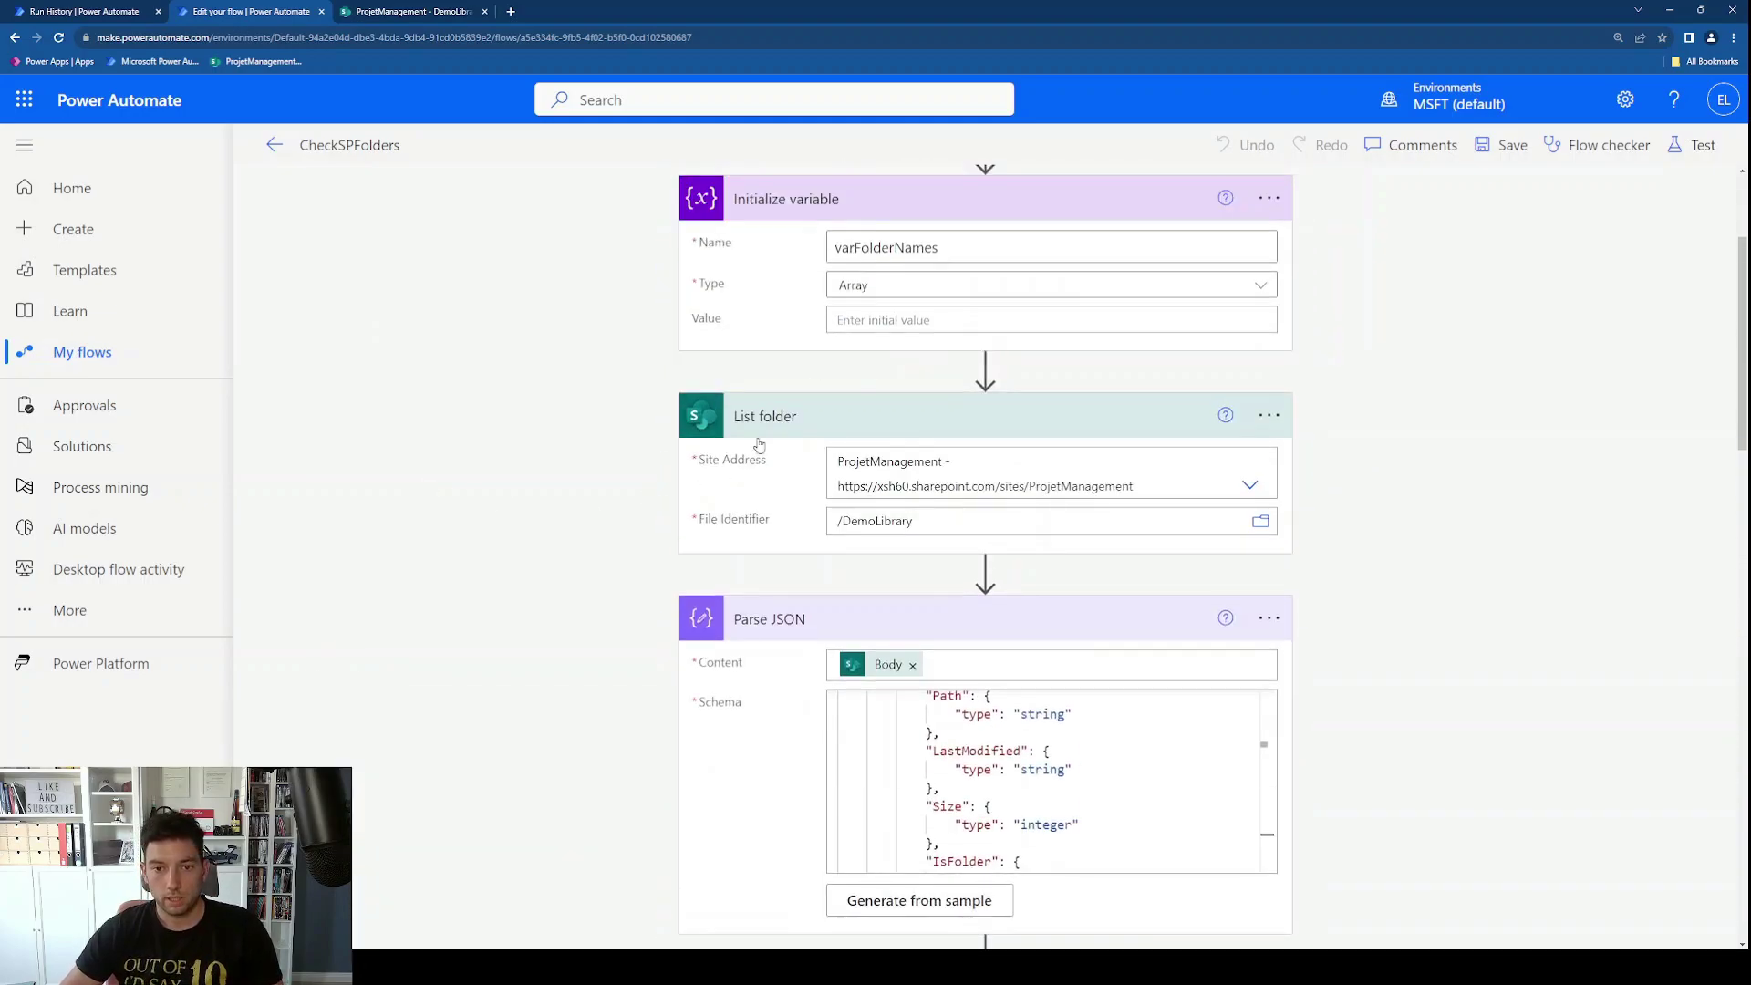
{"action": "scroll", "coordinate": [529, 577], "scroll_direction": "down", "scroll_amount": 10}
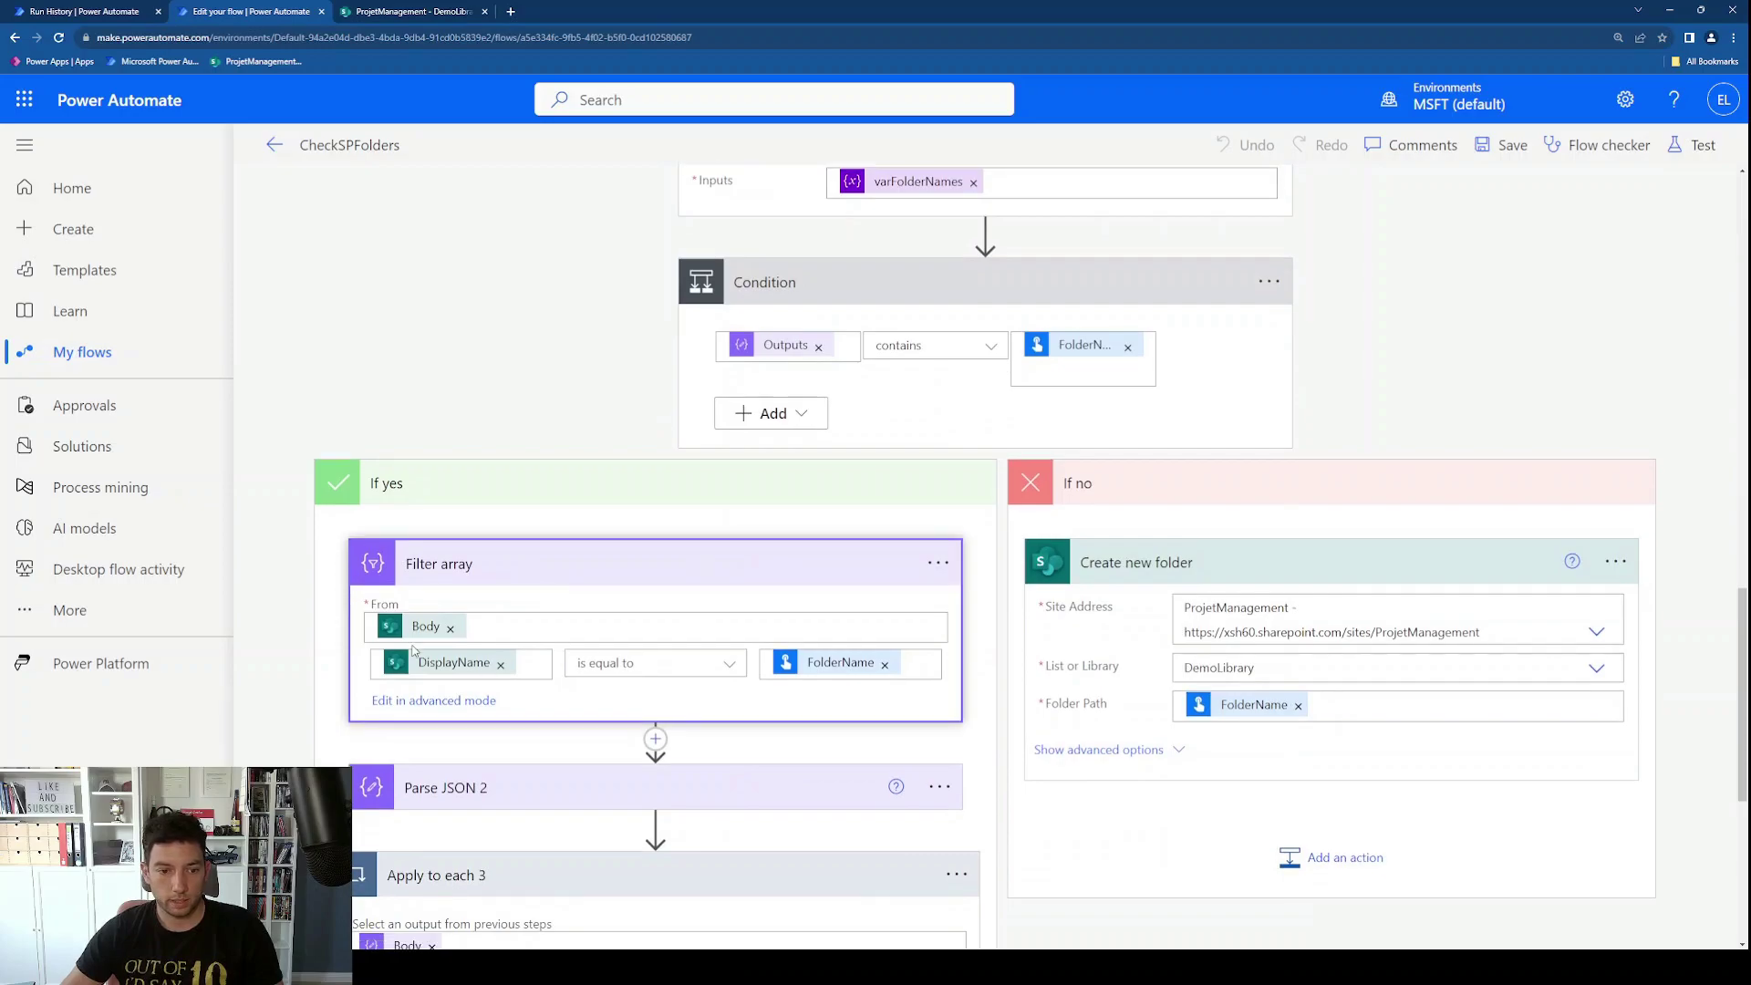
Step: Browse the List folder dynamic content available for the Filter array's DisplayName field, and close the list without changing the field
{"action": "left_click", "coordinate": [529, 663]}
{"action": "scroll", "coordinate": [738, 740], "scroll_direction": "down", "scroll_amount": 8}
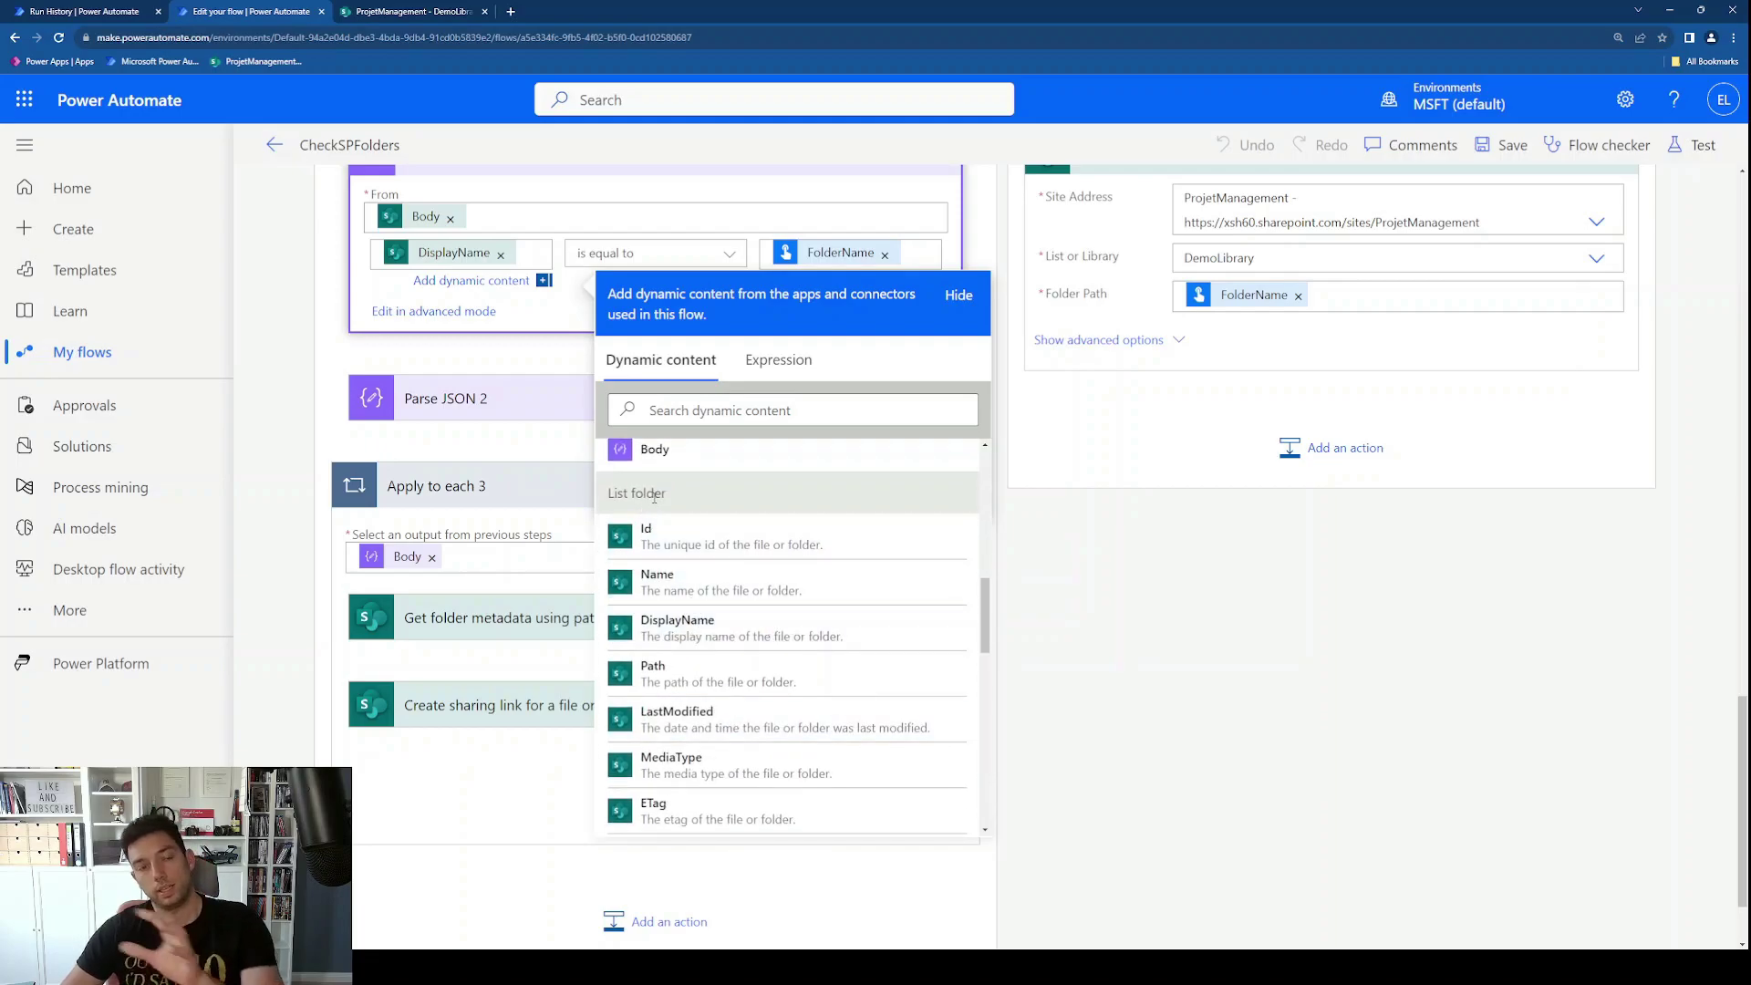
{"action": "left_click", "coordinate": [329, 354]}
{"action": "scroll", "coordinate": [657, 278], "scroll_direction": "up", "scroll_amount": 2}
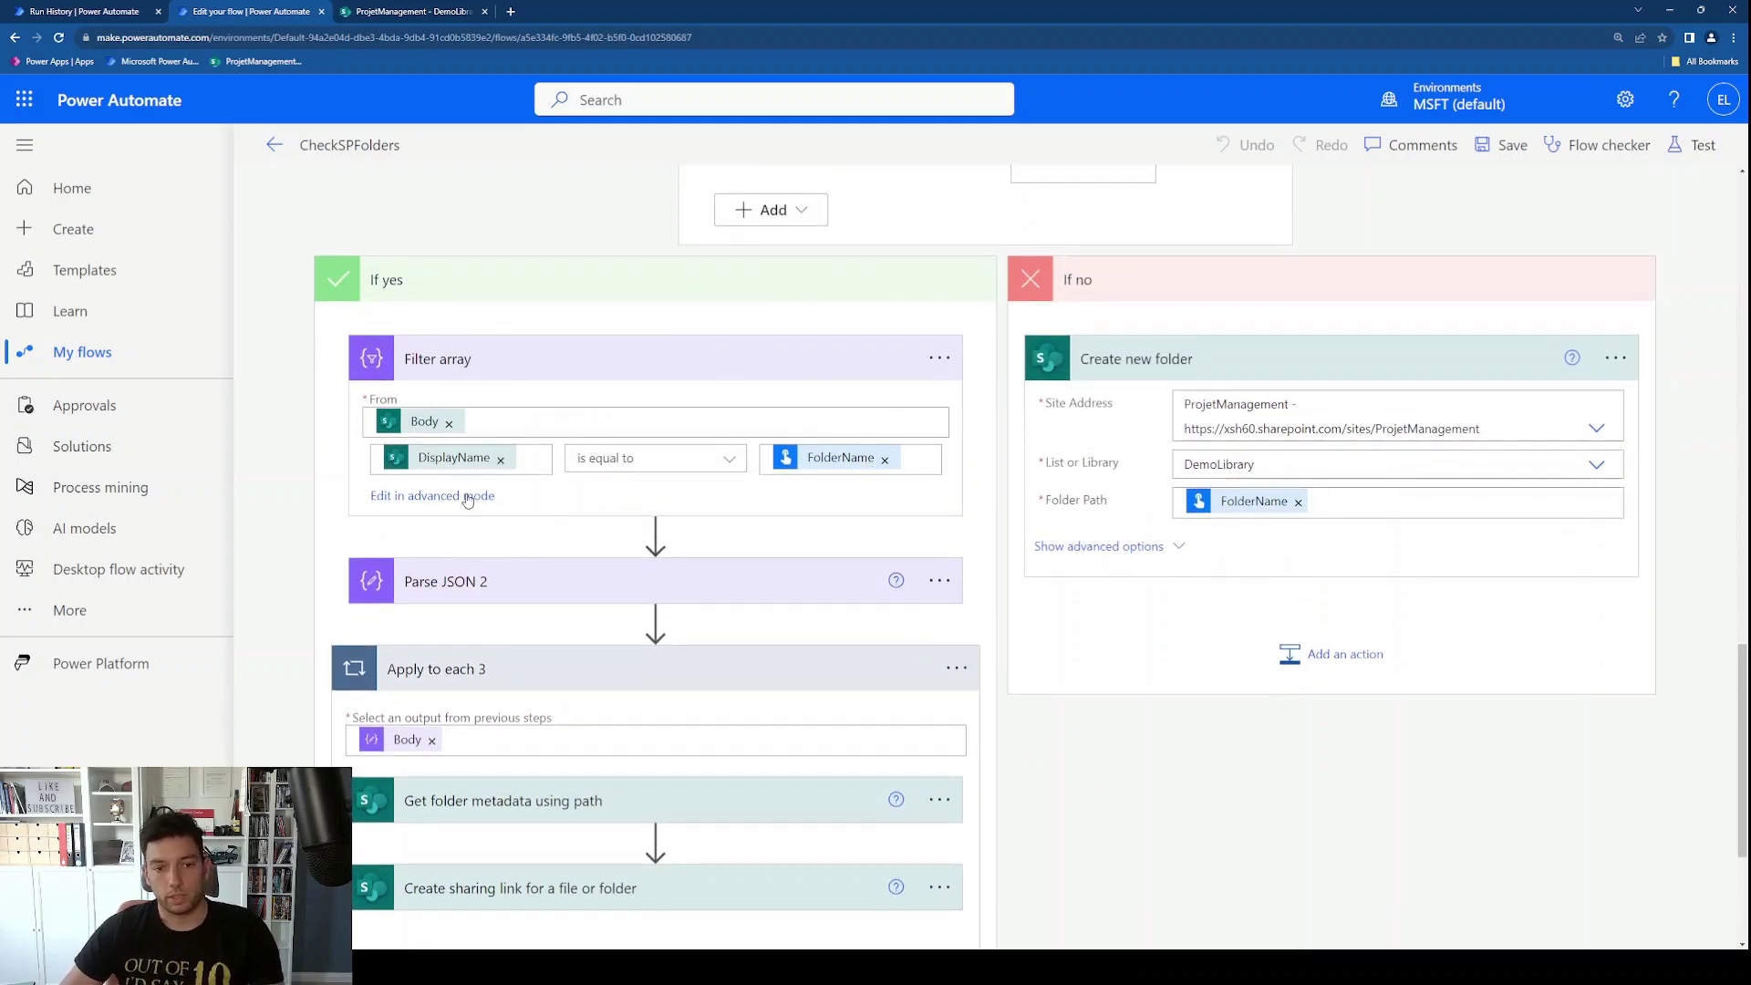
Step: Expand the Parse JSON 2 action and compare its content and schema with the first Parse JSON action
{"action": "left_click", "coordinate": [693, 573]}
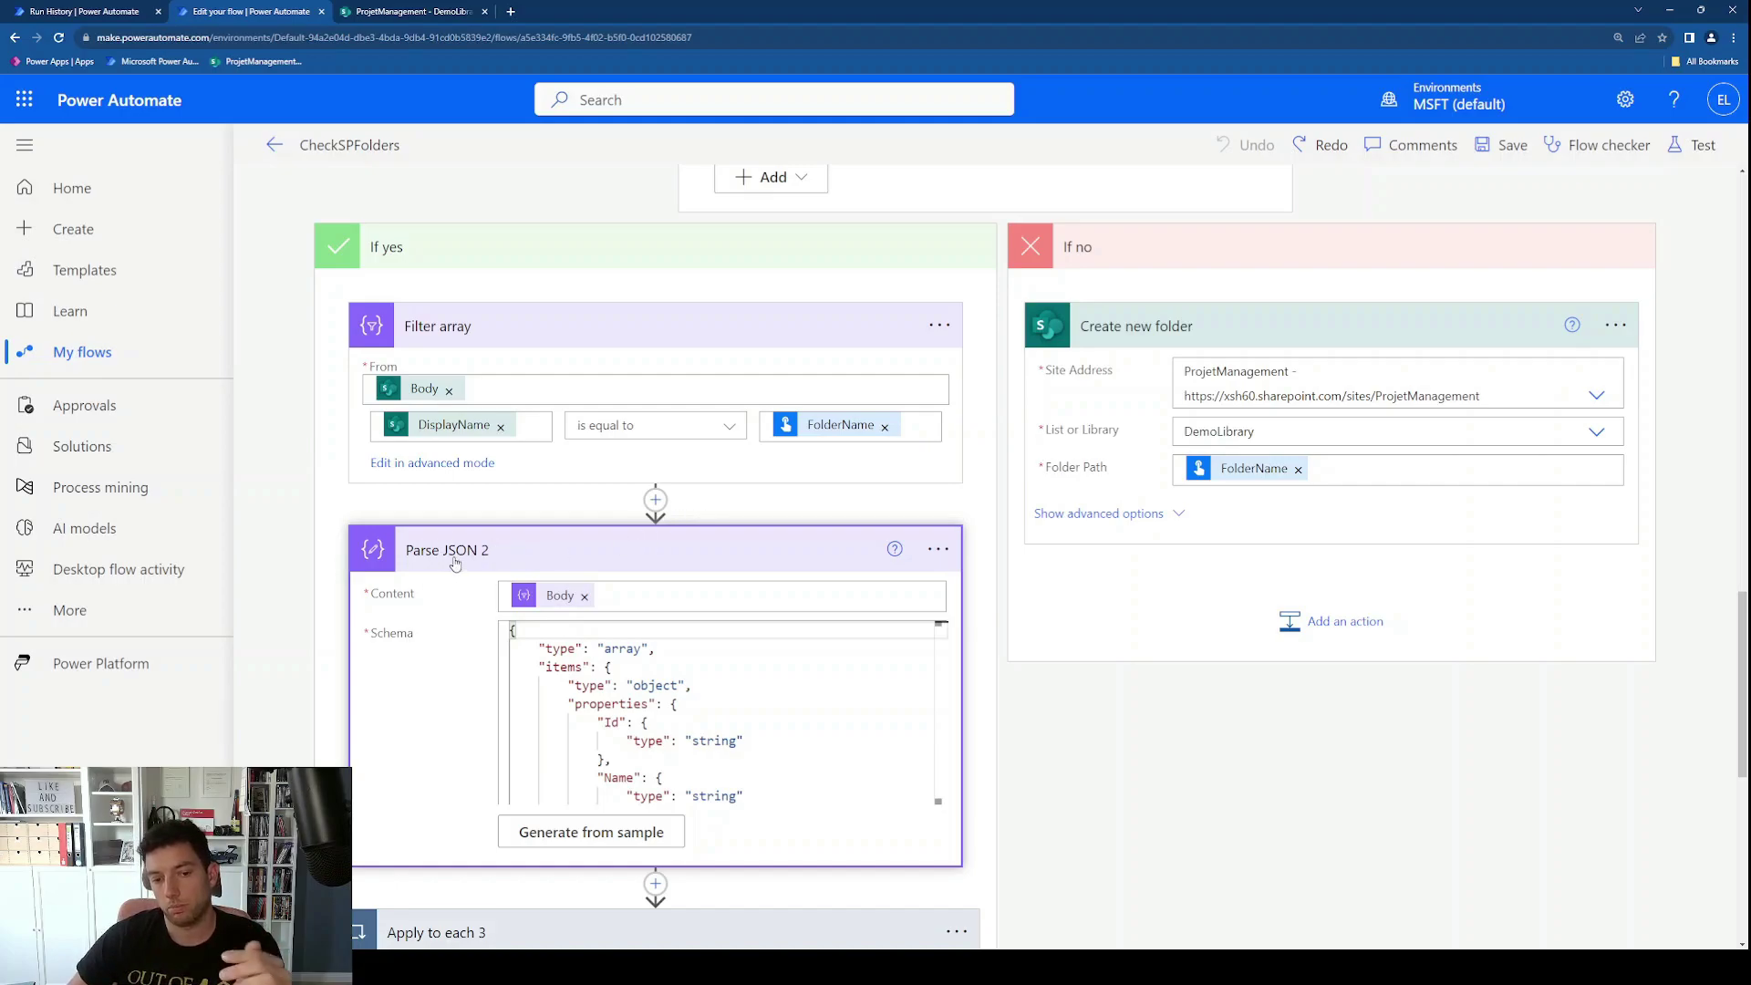
{"action": "scroll", "coordinate": [545, 559], "scroll_direction": "up", "scroll_amount": 7}
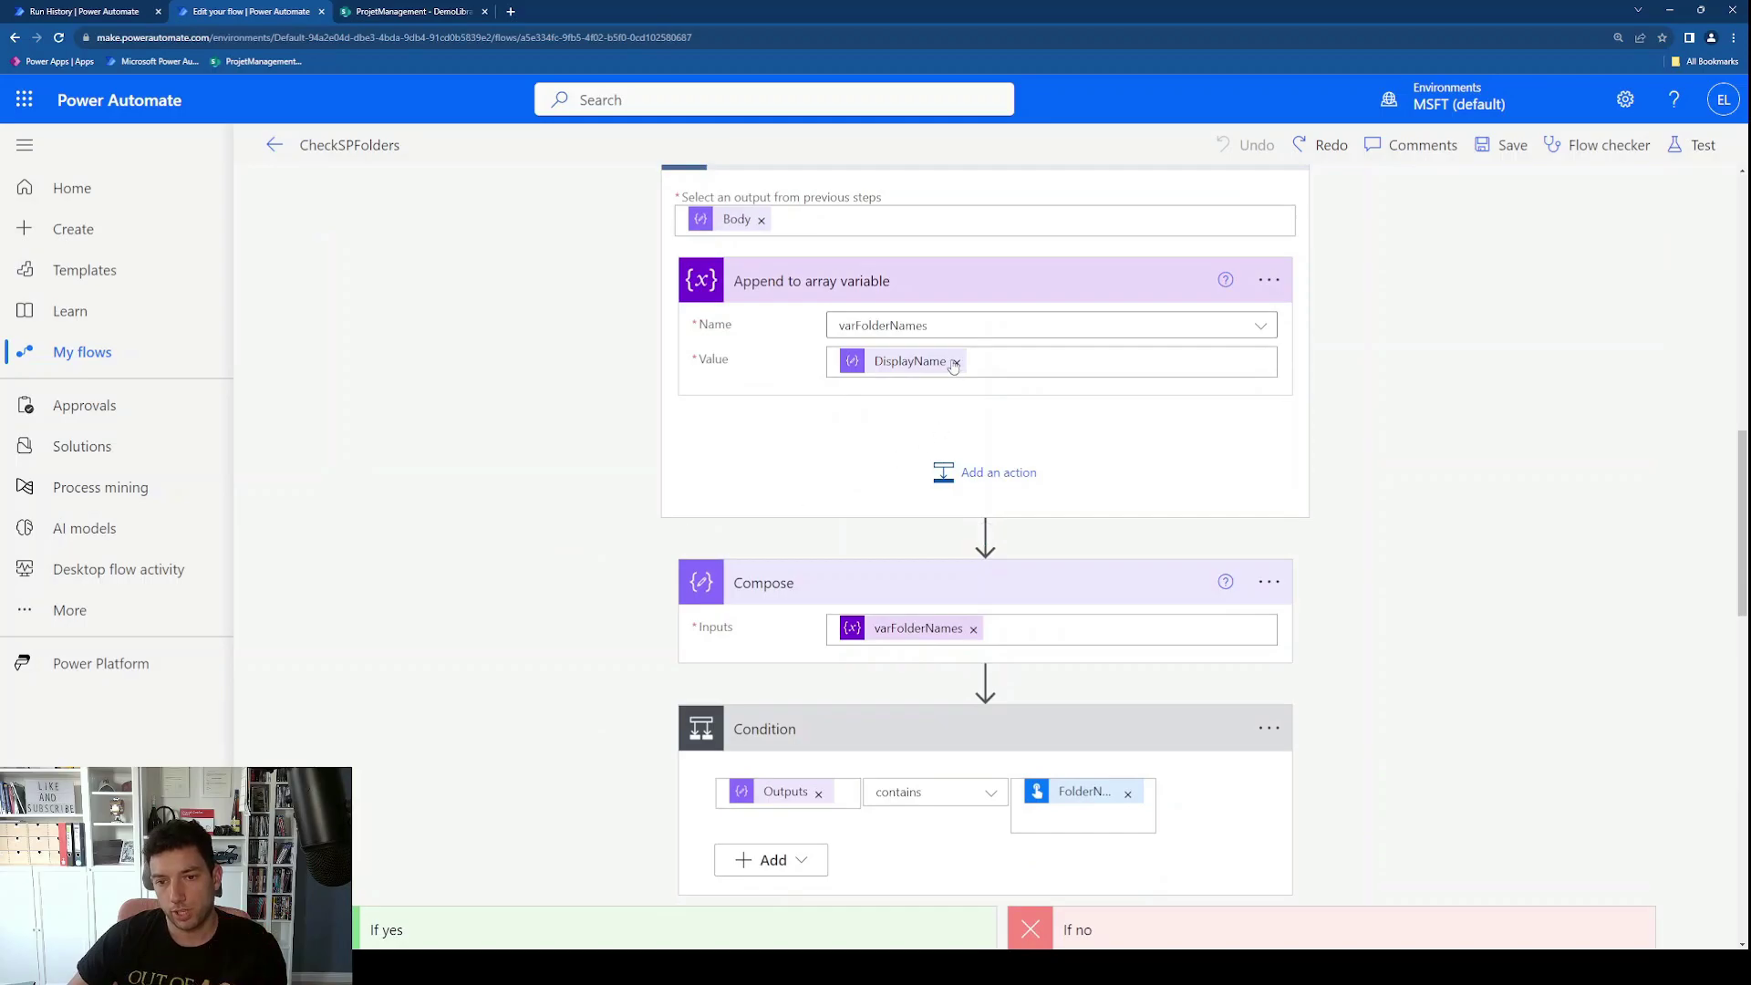
{"action": "scroll", "coordinate": [956, 371], "scroll_direction": "up", "scroll_amount": 7}
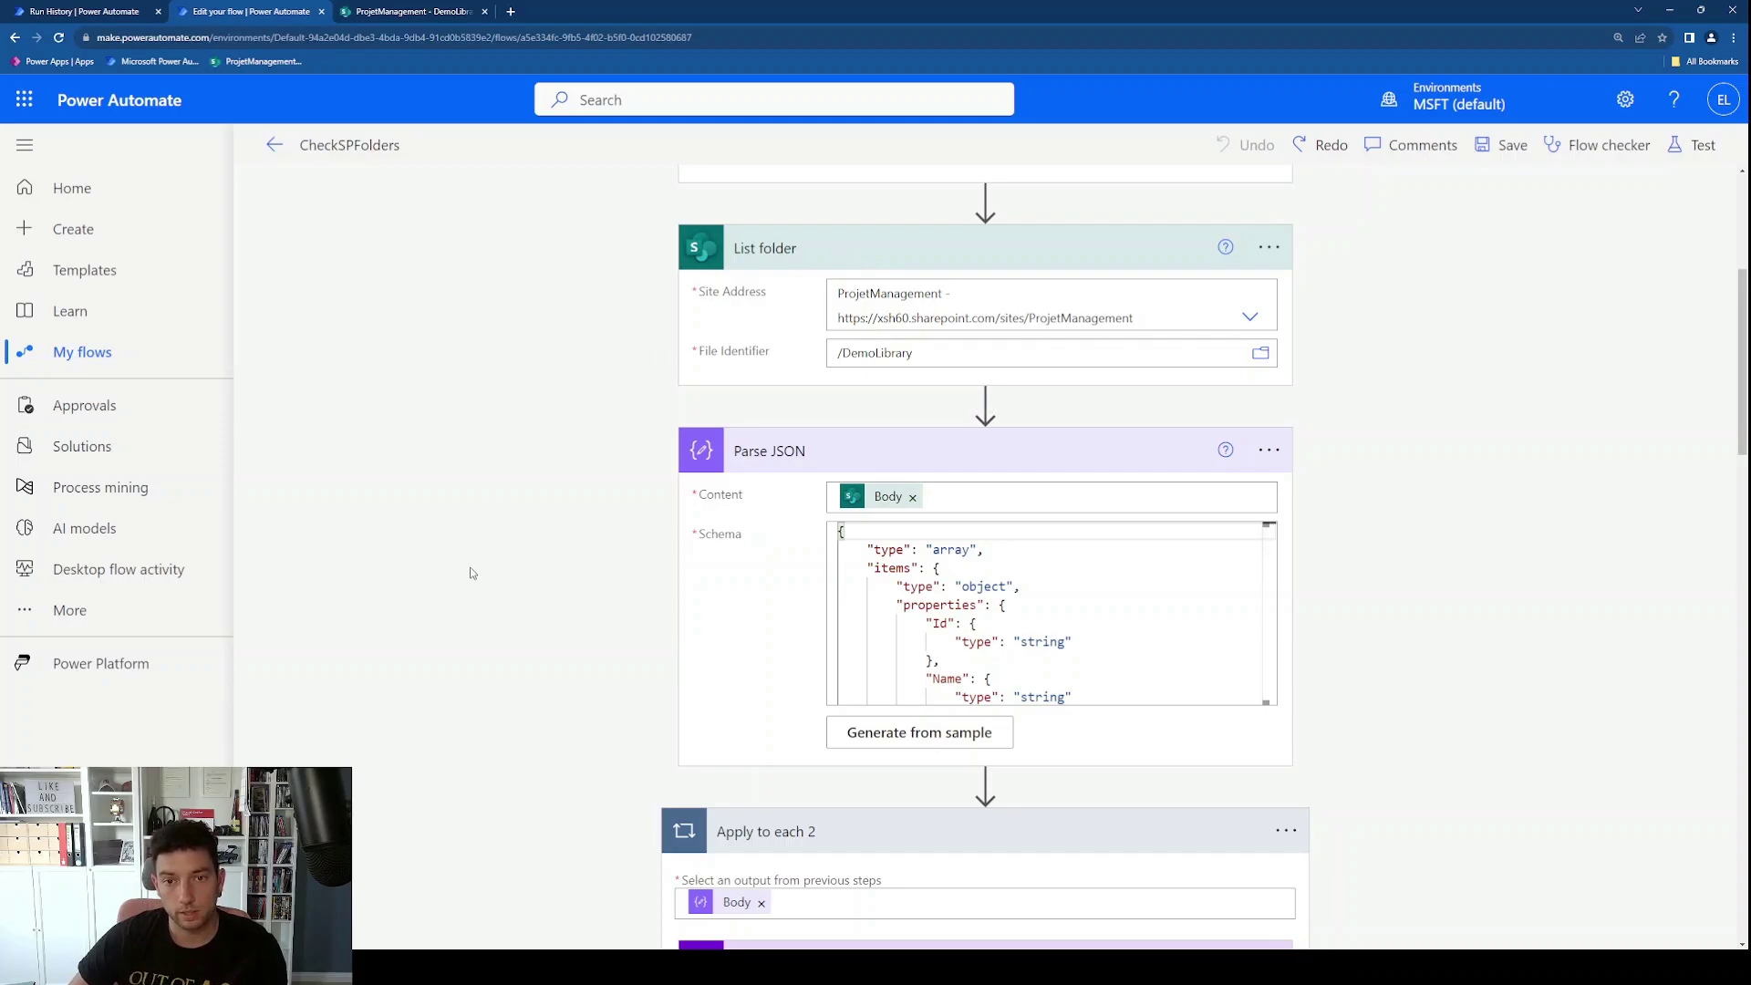
{"action": "scroll", "coordinate": [472, 573], "scroll_direction": "down", "scroll_amount": 10}
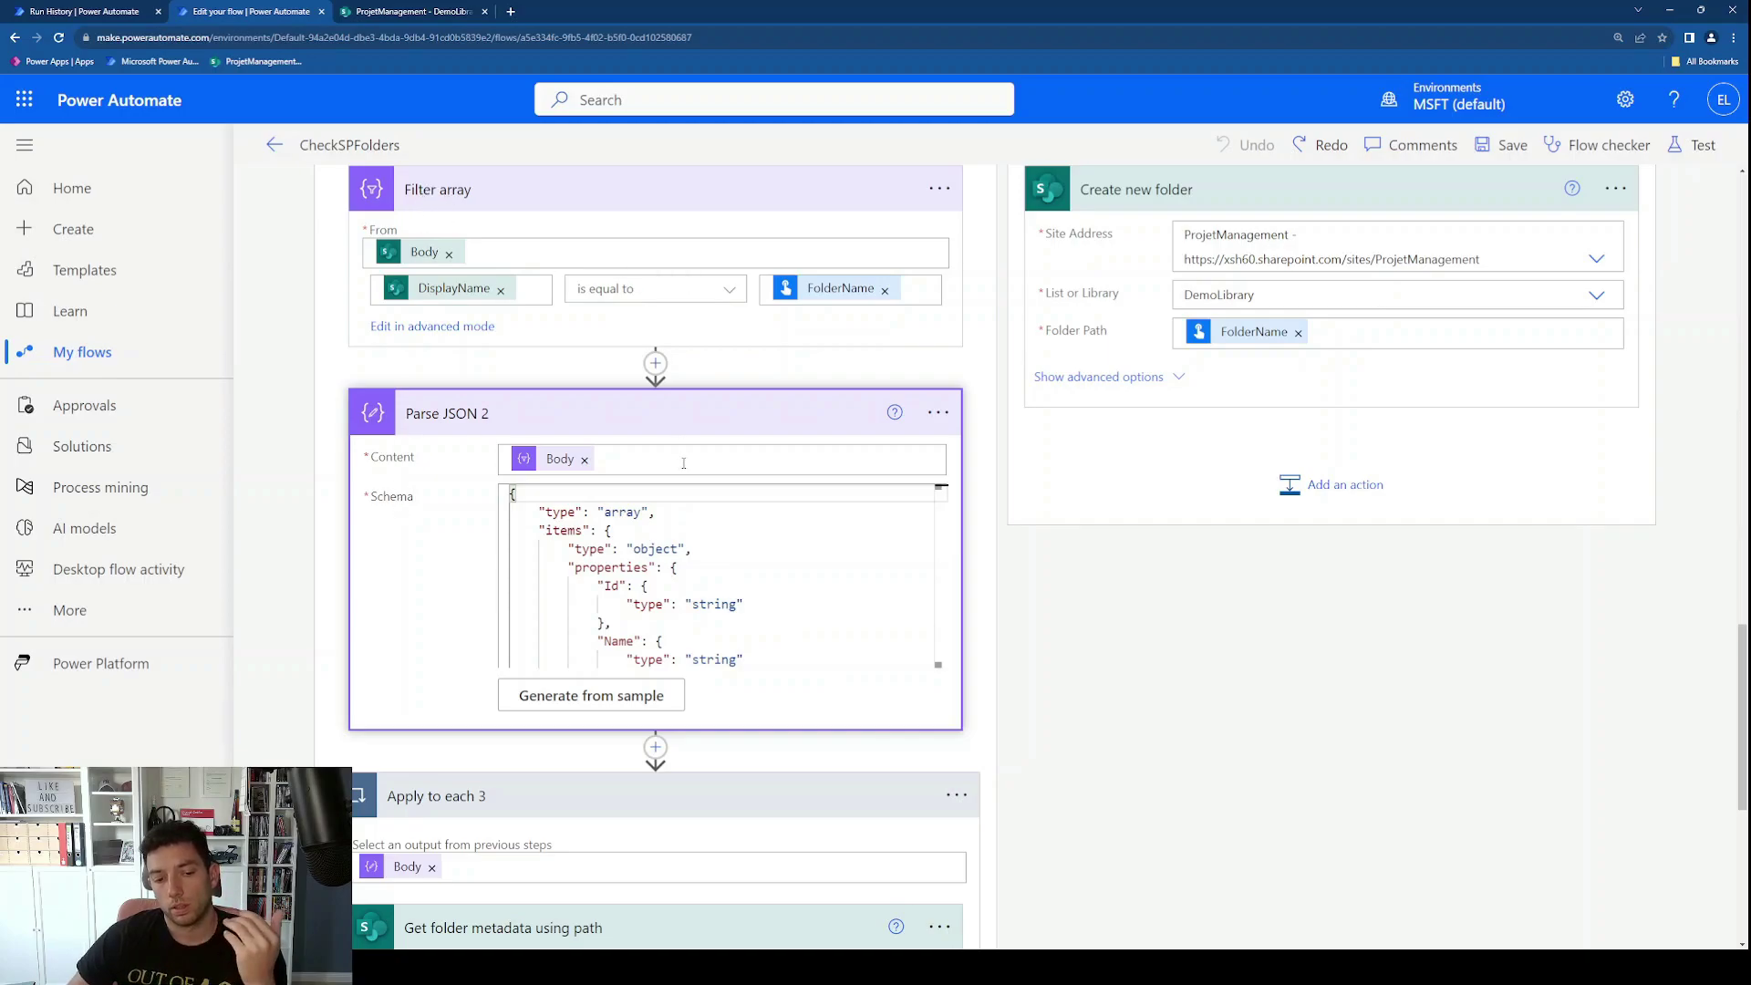
Step: Browse the Parse JSON 2 dynamic content available for the Folder Path of Get folder metadata using path, and close the list without changing the field
{"action": "scroll", "coordinate": [493, 472], "scroll_direction": "down", "scroll_amount": 3}
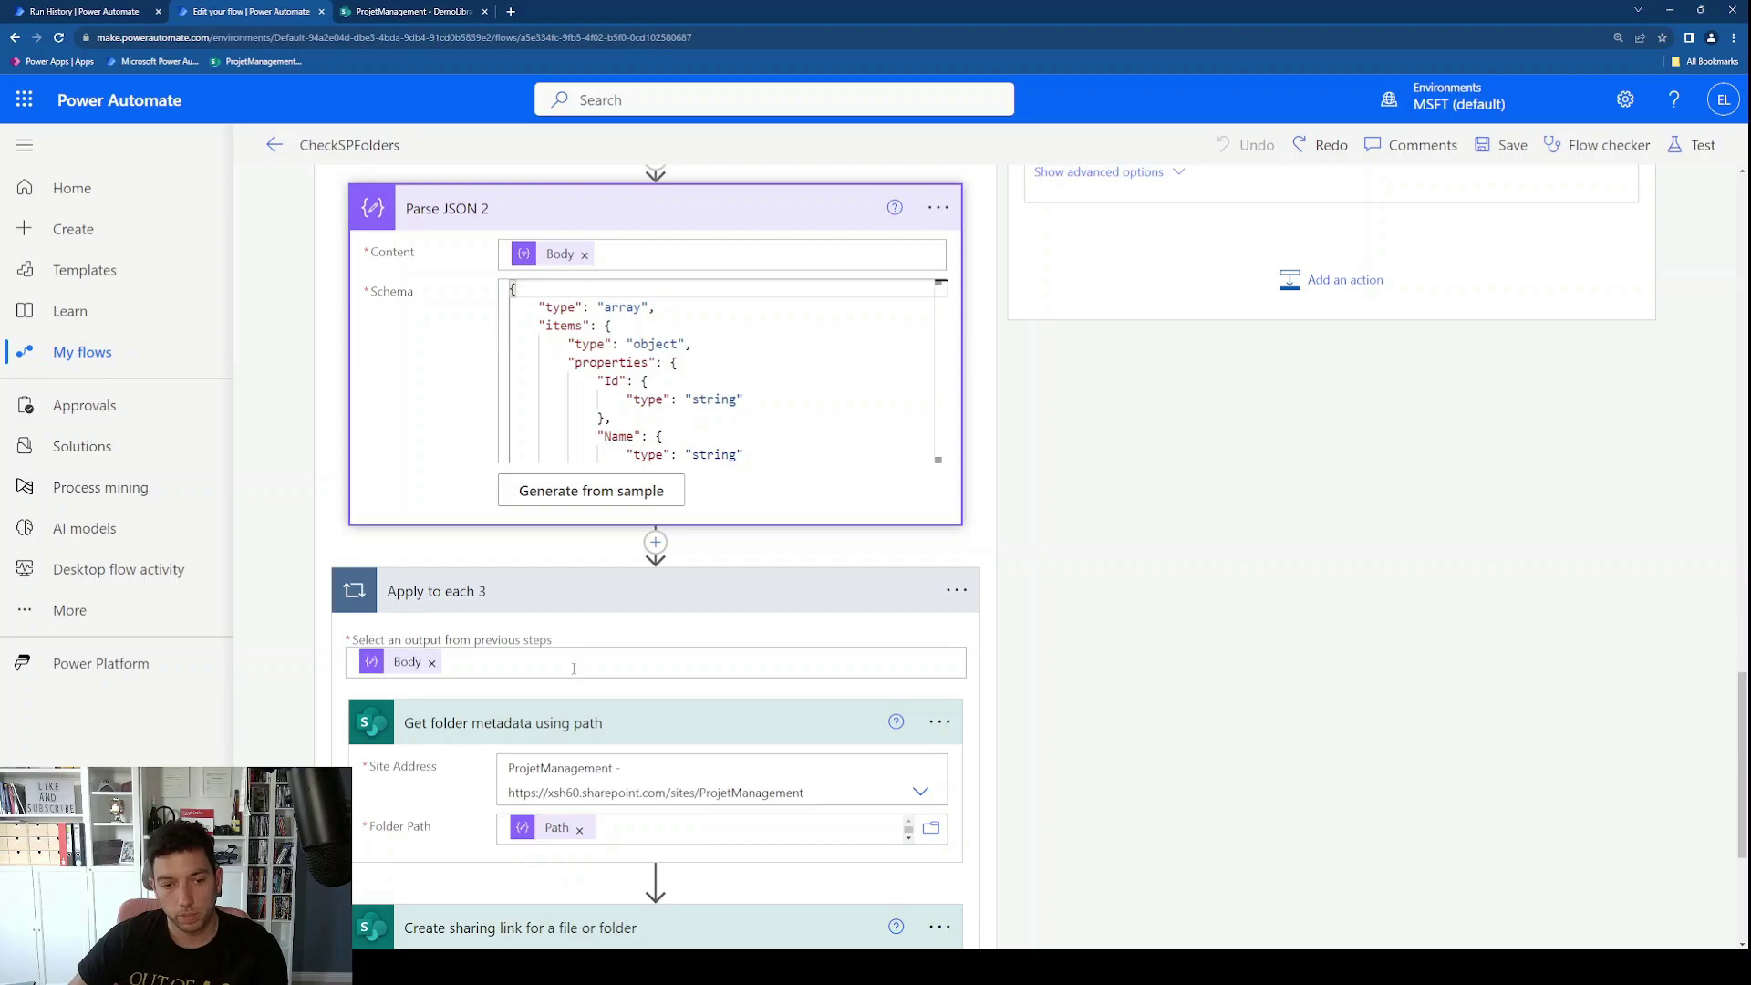
{"action": "scroll", "coordinate": [574, 669], "scroll_direction": "up", "scroll_amount": 1}
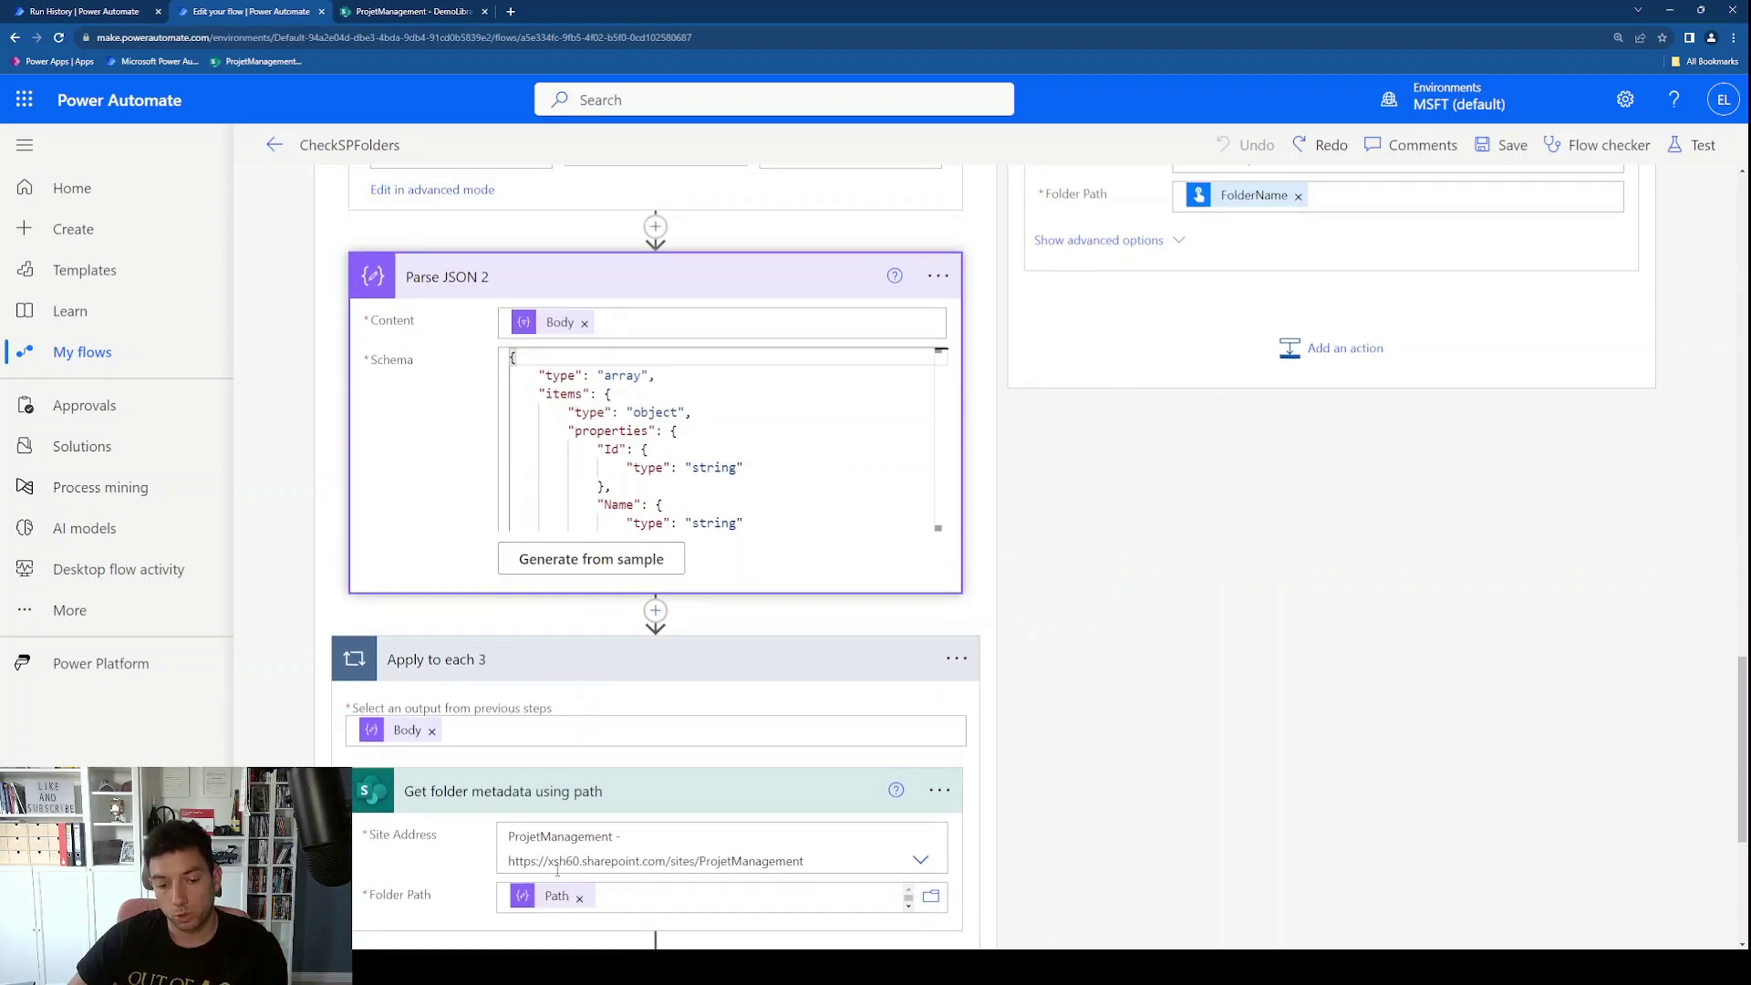
{"action": "scroll", "coordinate": [557, 871], "scroll_direction": "up", "scroll_amount": 5}
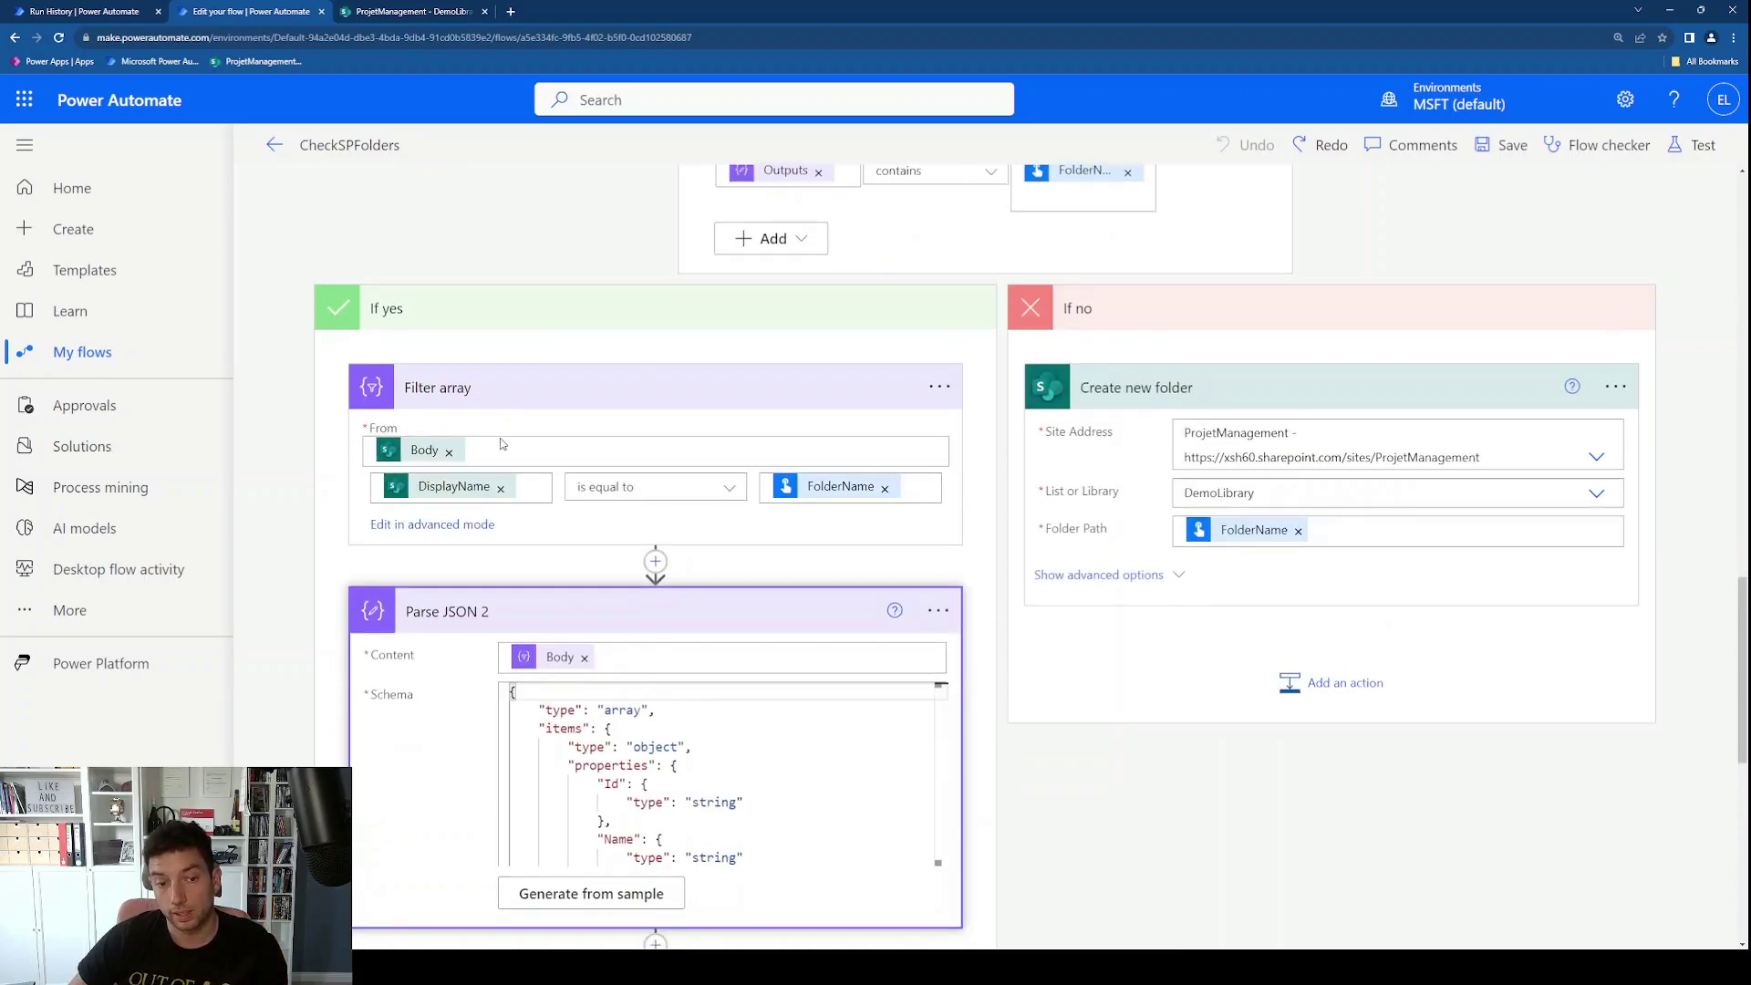
{"action": "scroll", "coordinate": [501, 444], "scroll_direction": "down", "scroll_amount": 4}
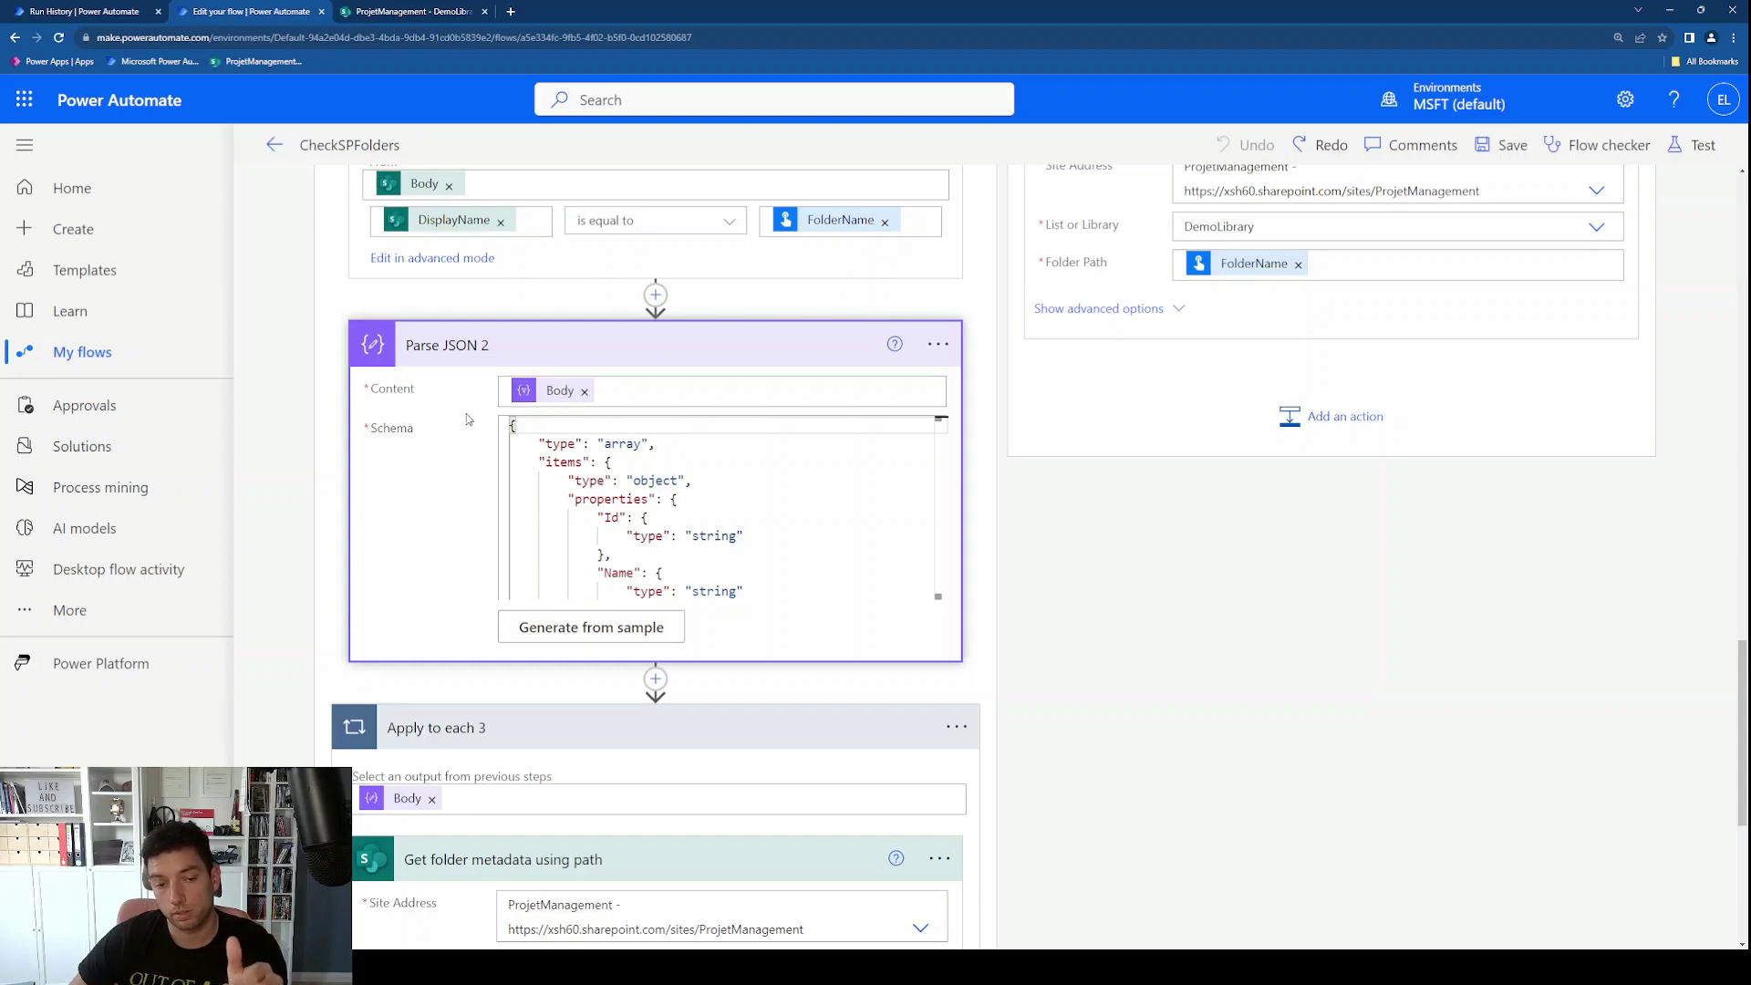
{"action": "scroll", "coordinate": [547, 841], "scroll_direction": "down", "scroll_amount": 2}
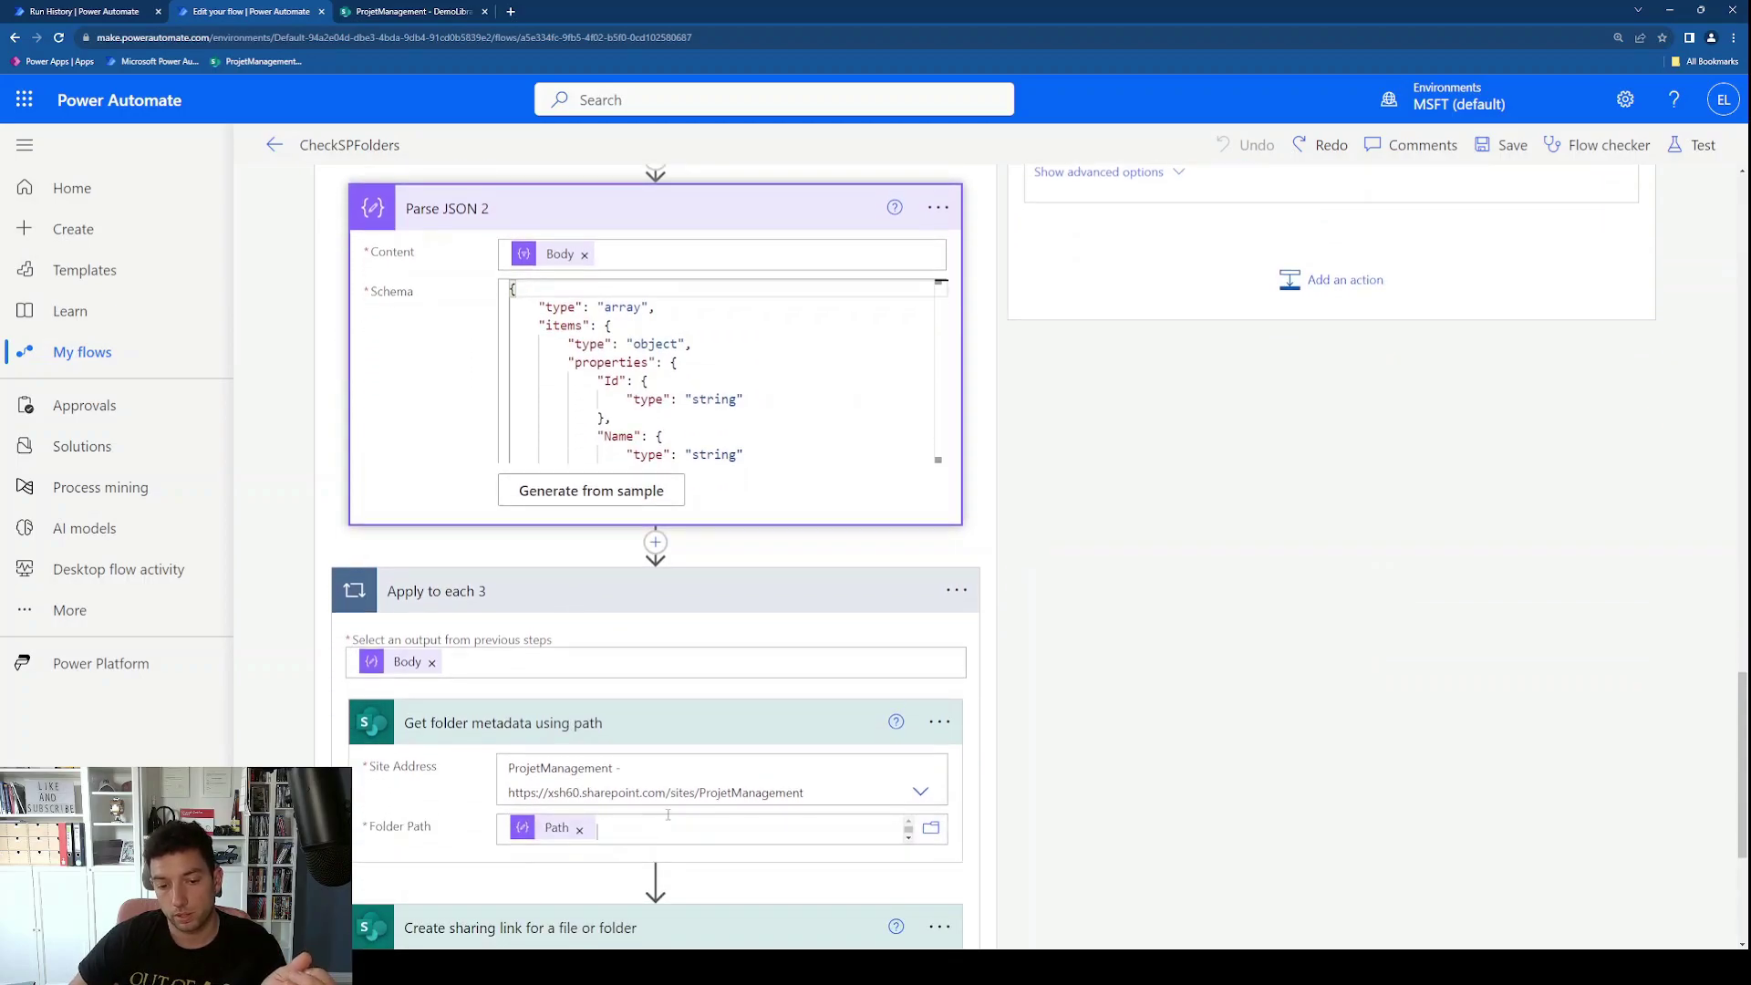
{"action": "left_click", "coordinate": [653, 826]}
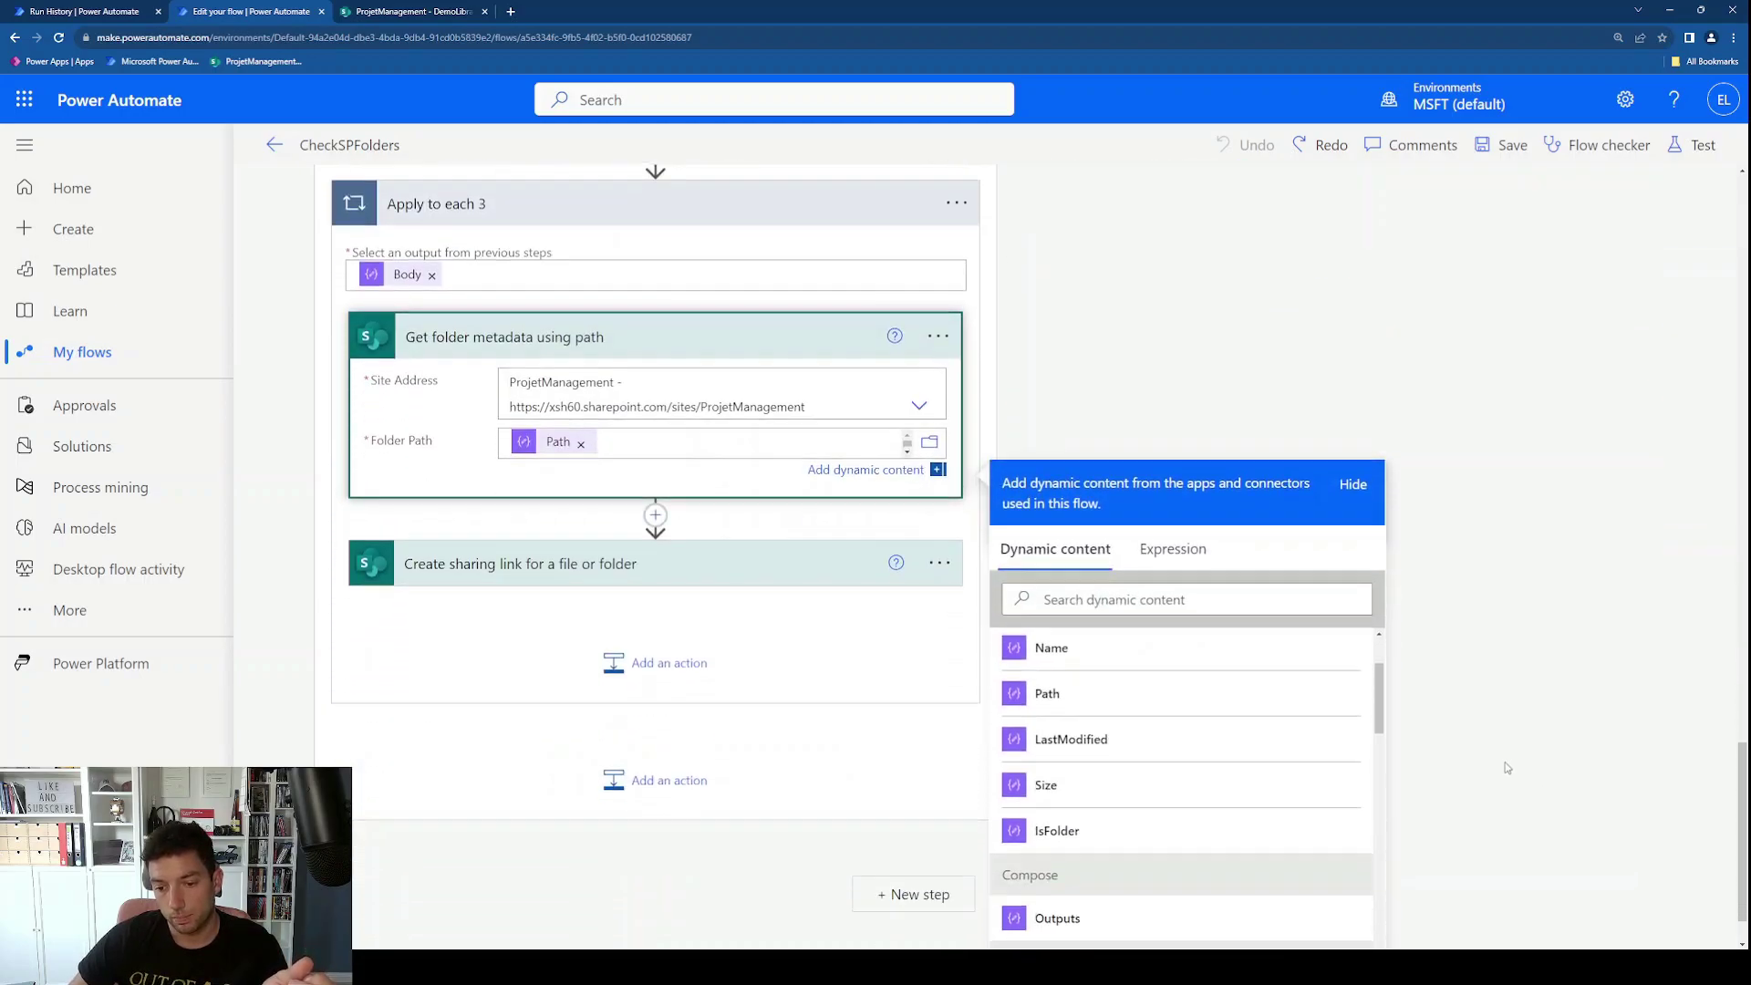
{"action": "scroll", "coordinate": [1204, 703], "scroll_direction": "up", "scroll_amount": 2}
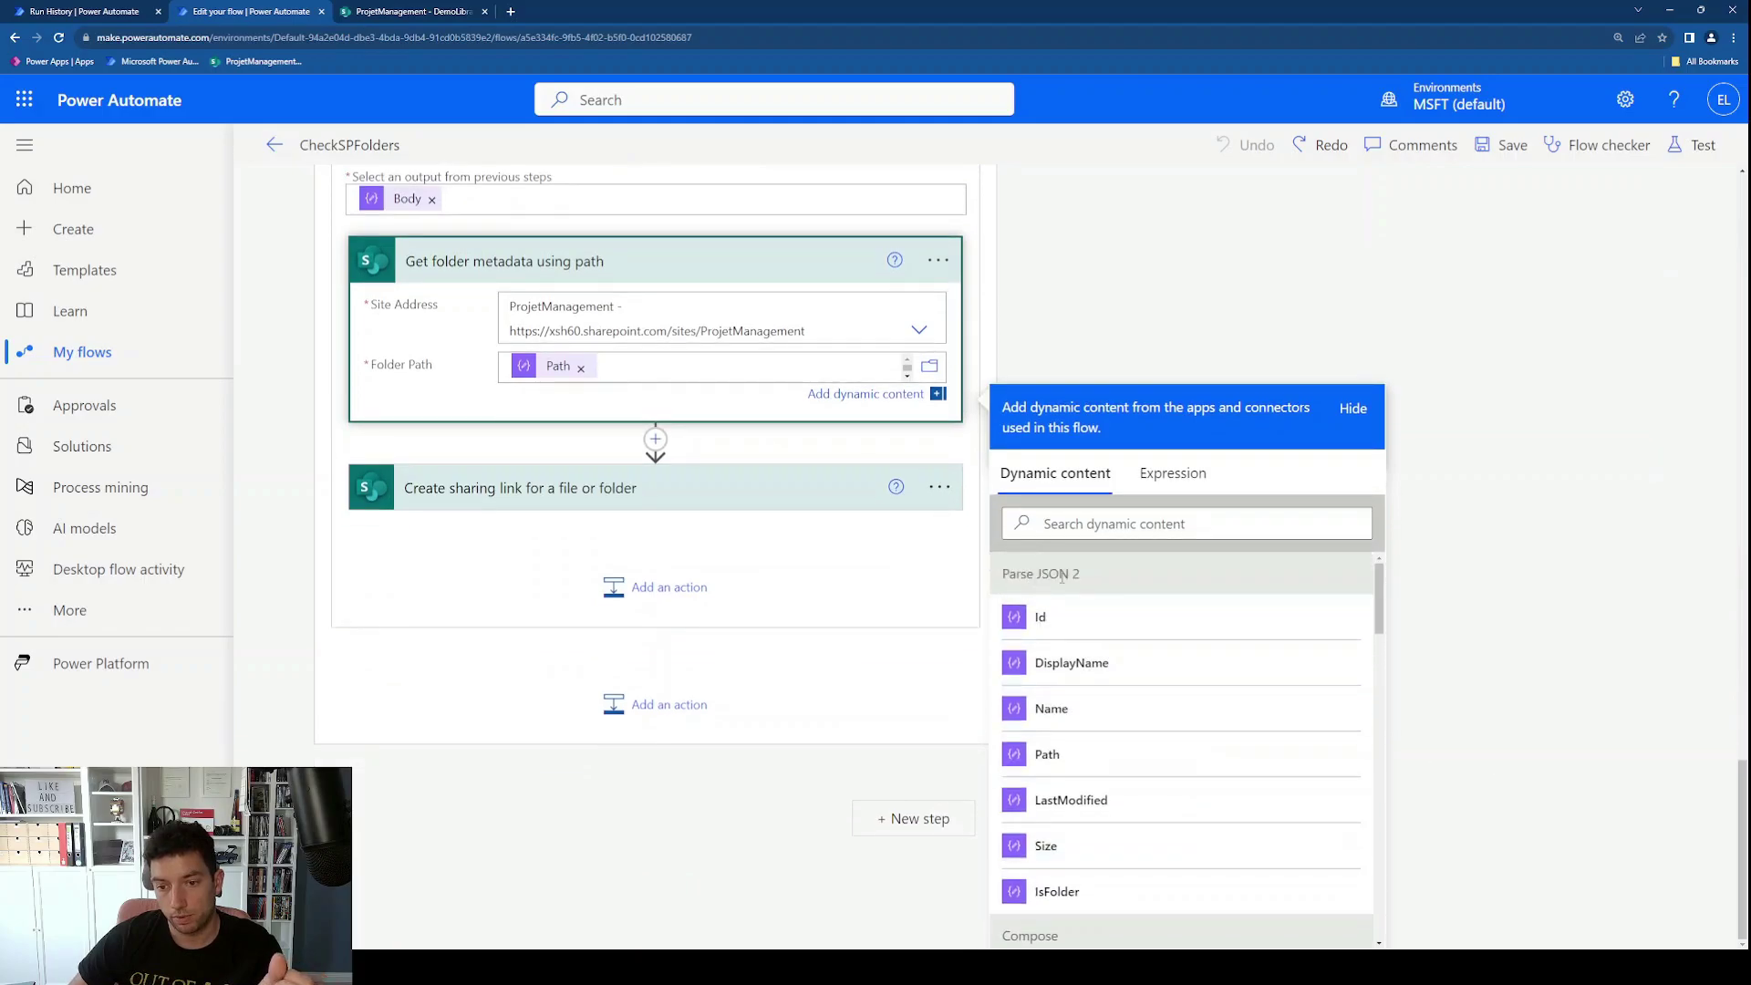
{"action": "scroll", "coordinate": [1067, 766], "scroll_direction": "down", "scroll_amount": 4}
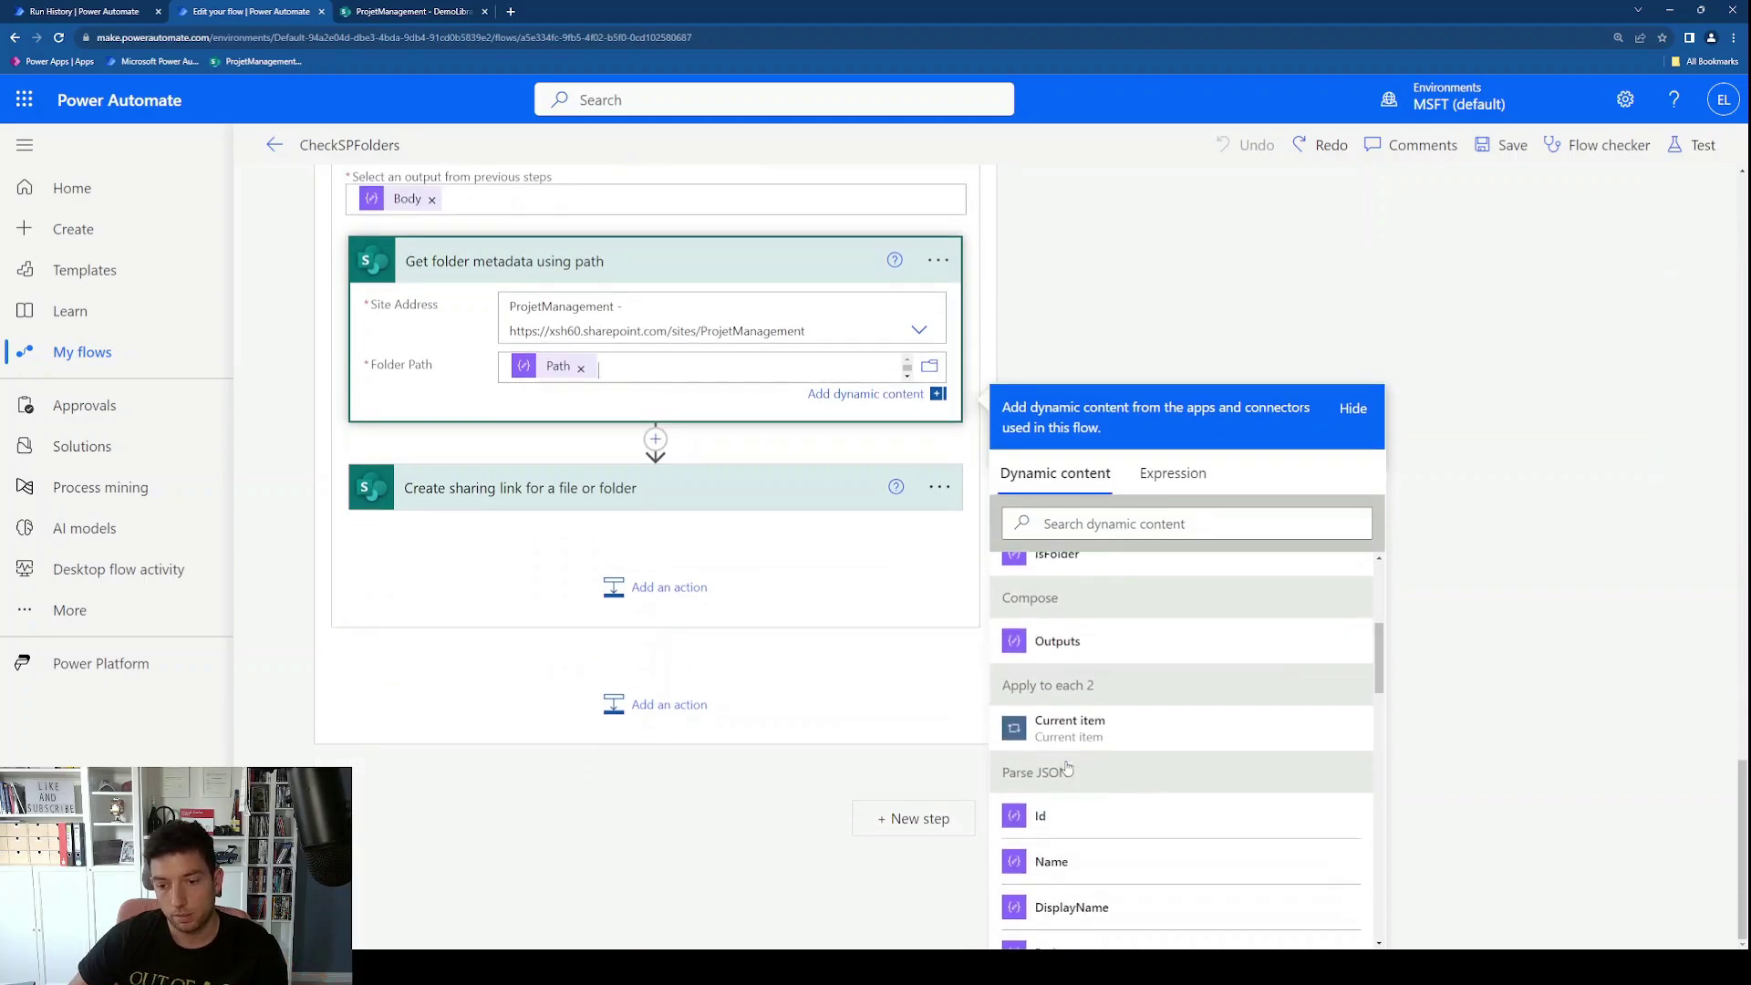
{"action": "scroll", "coordinate": [1067, 768], "scroll_direction": "down", "scroll_amount": 8}
{"action": "scroll", "coordinate": [1067, 768], "scroll_direction": "down", "scroll_amount": 7}
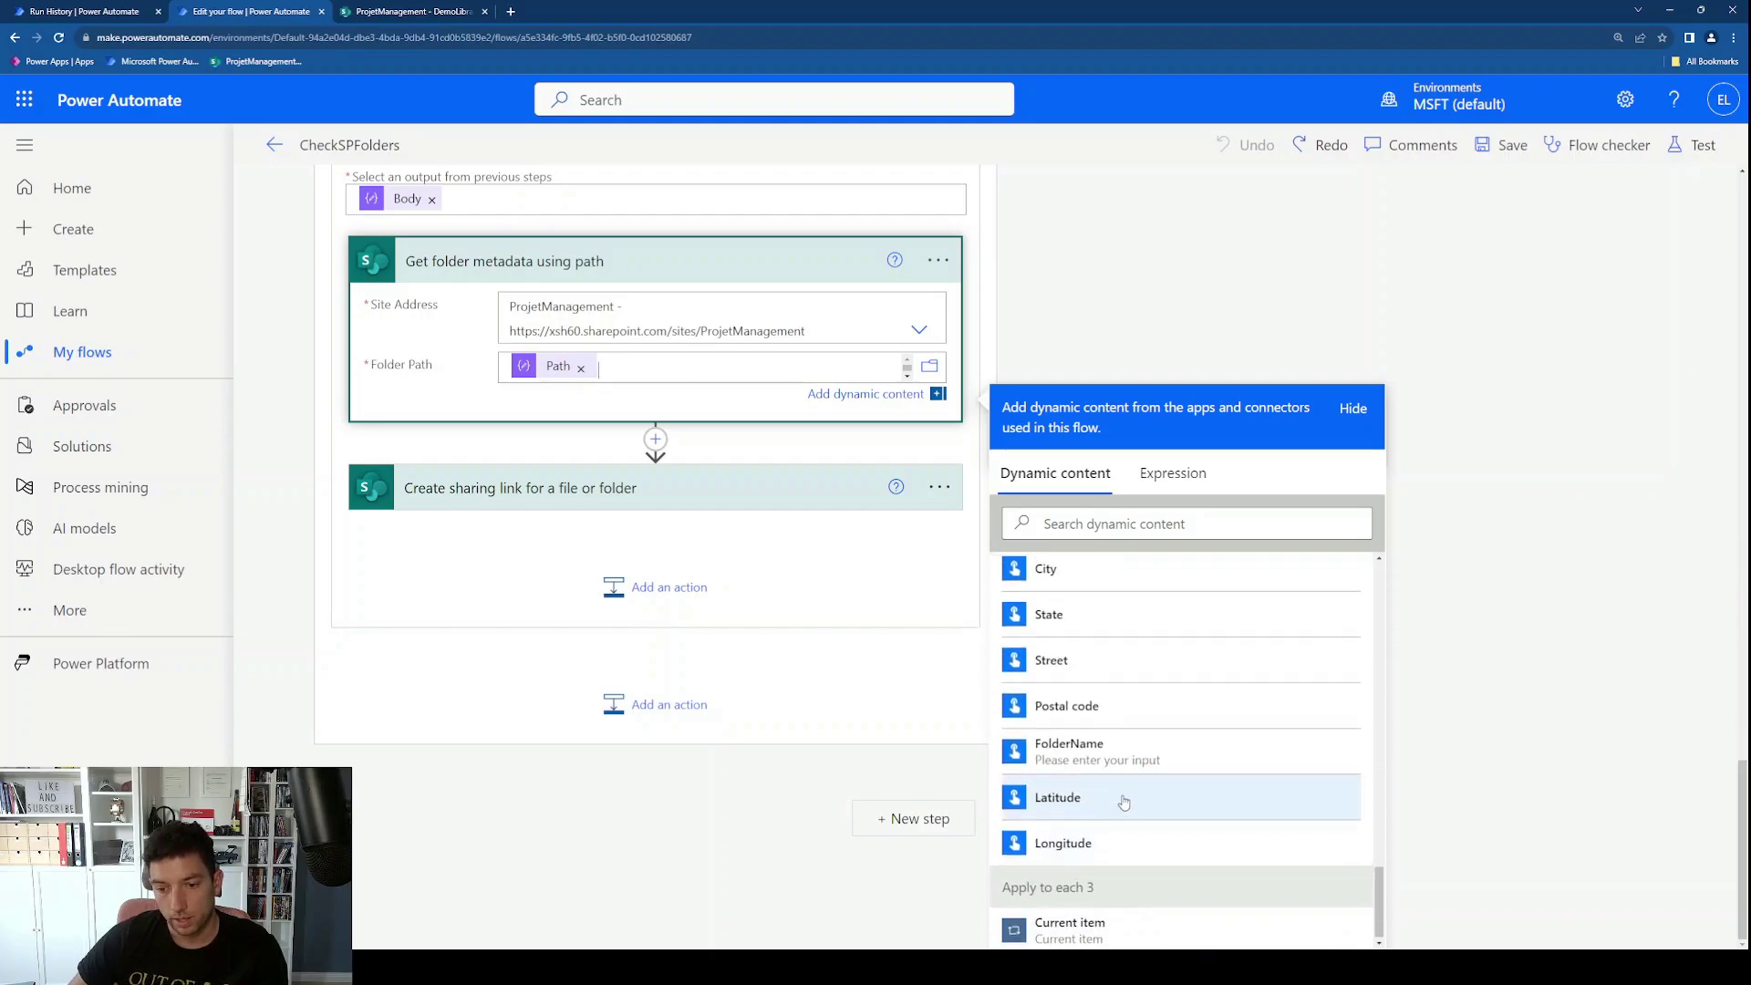
{"action": "scroll", "coordinate": [1123, 803], "scroll_direction": "up", "scroll_amount": 15}
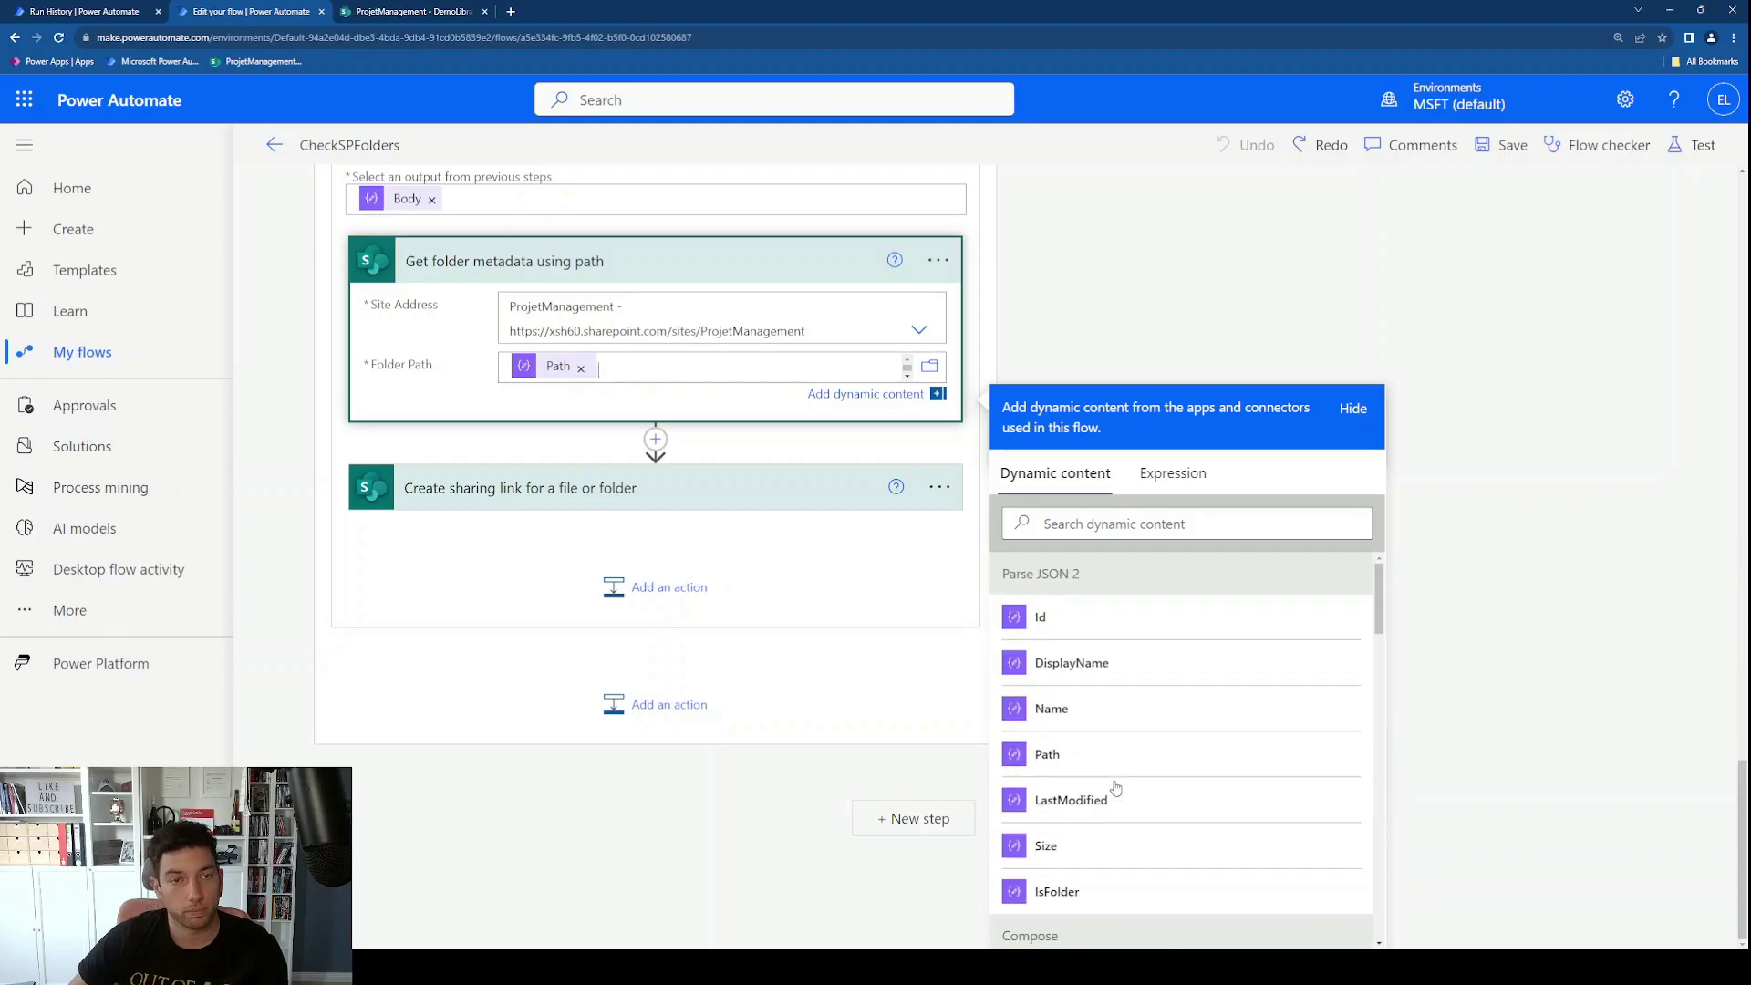
{"action": "scroll", "coordinate": [1118, 774], "scroll_direction": "up", "scroll_amount": 1}
{"action": "left_click", "coordinate": [711, 442]}
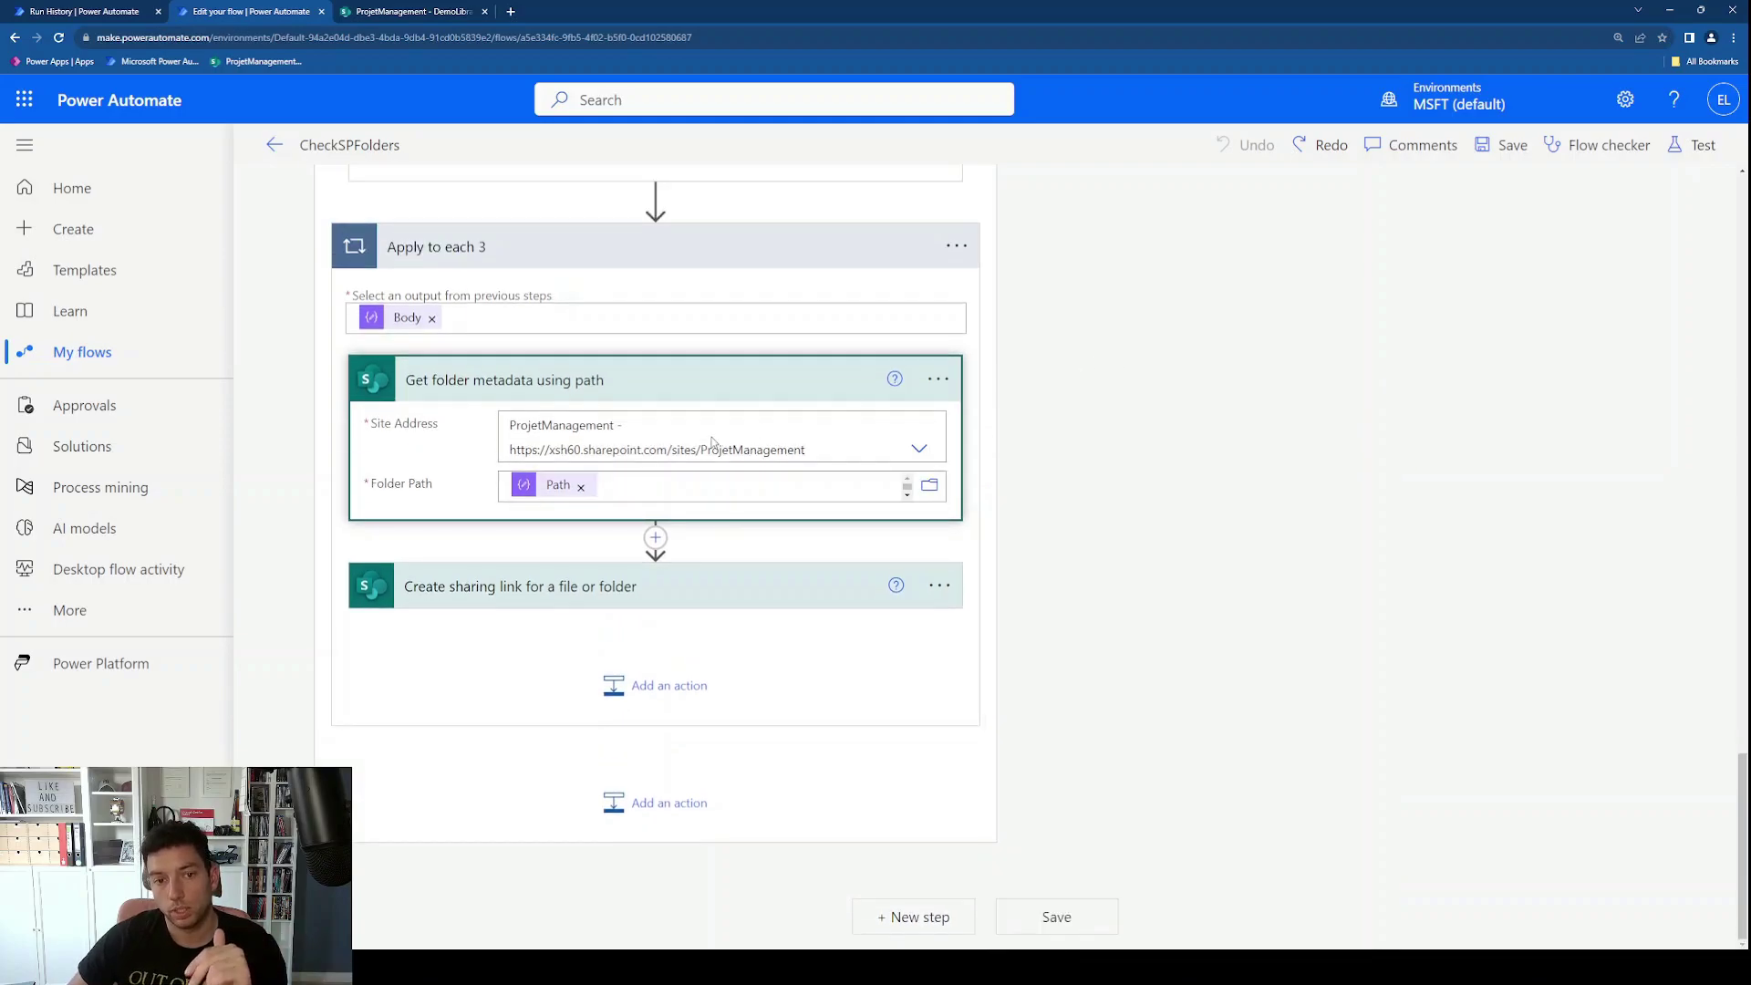
Step: Review the Parse JSON 2 schema, and expand the Create sharing link for a file or folder action to inspect its Item Id
{"action": "scroll", "coordinate": [711, 443], "scroll_direction": "up", "scroll_amount": 5}
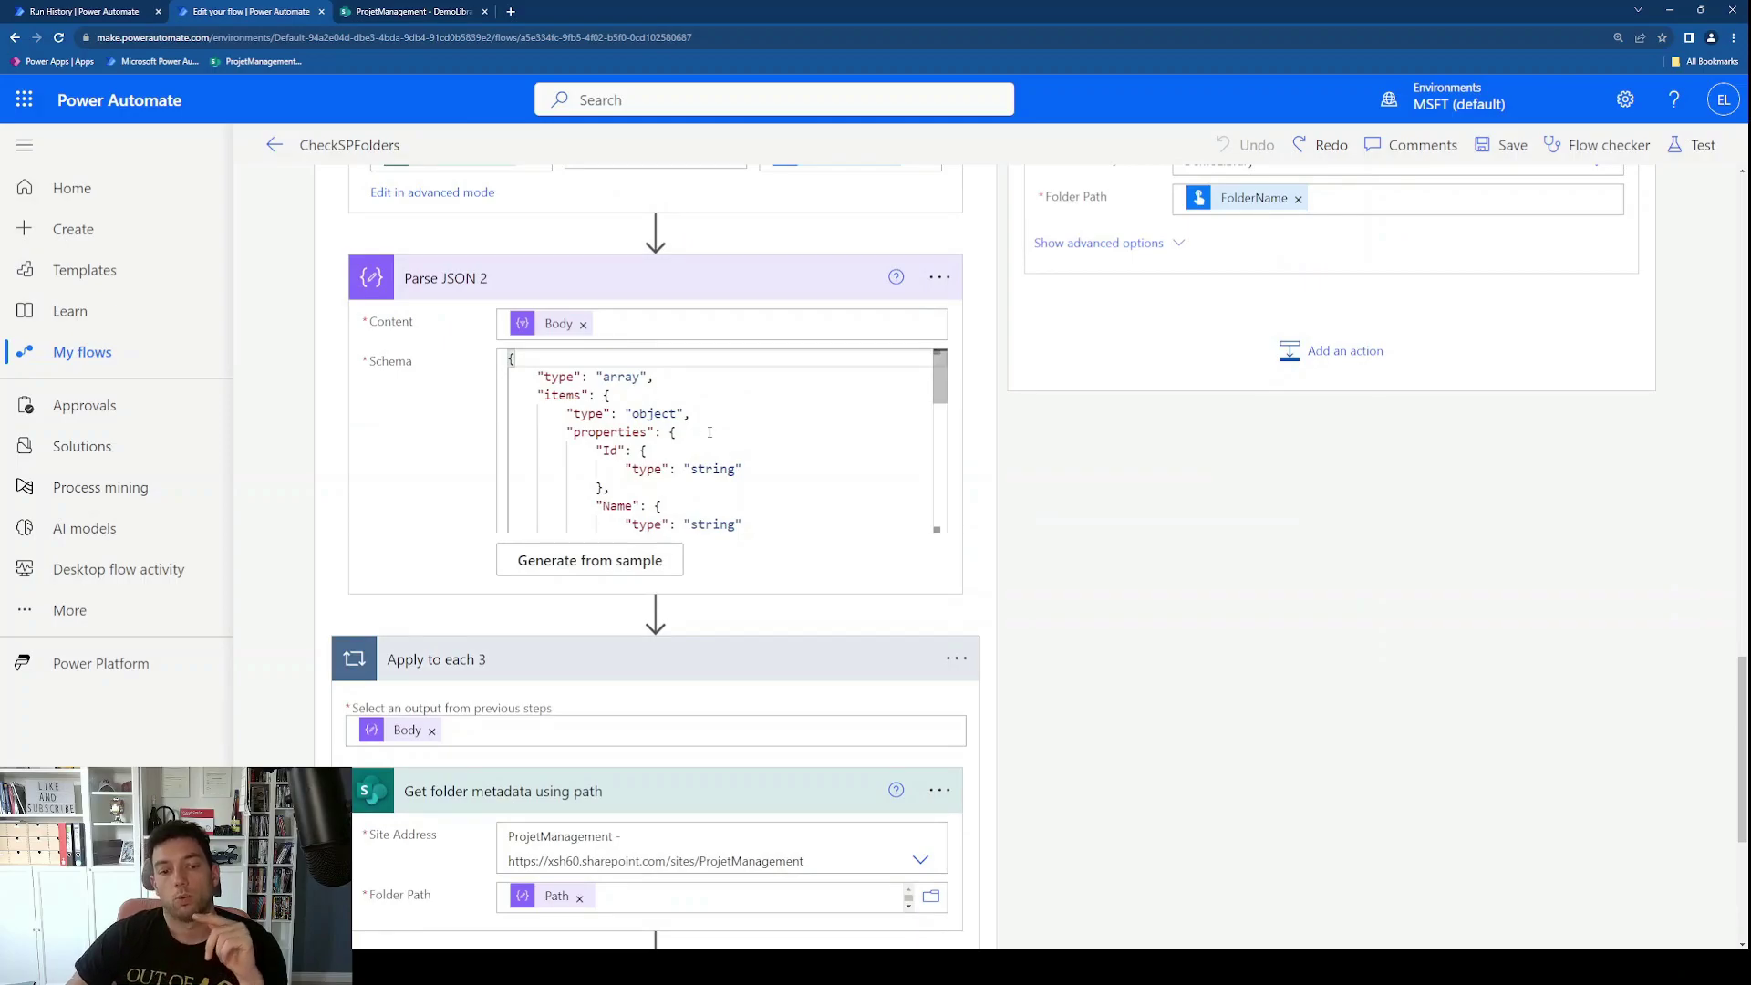
{"action": "scroll", "coordinate": [709, 432], "scroll_direction": "down", "scroll_amount": 2}
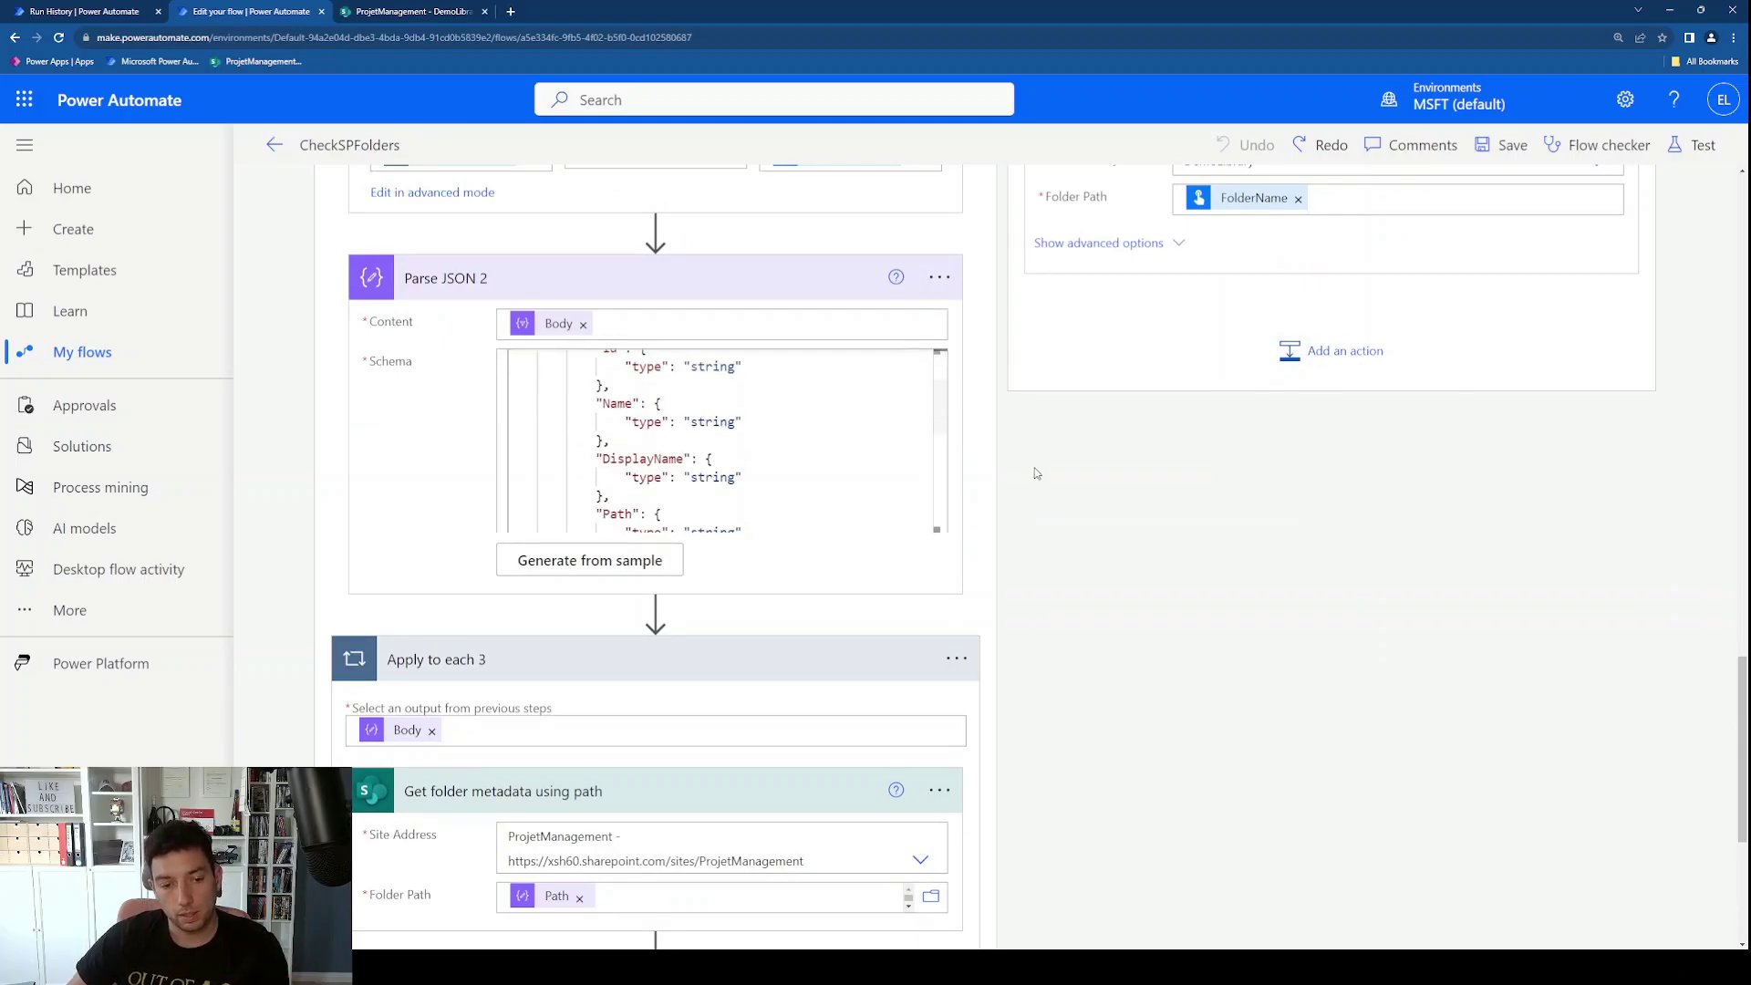
{"action": "scroll", "coordinate": [1028, 472], "scroll_direction": "down", "scroll_amount": 2}
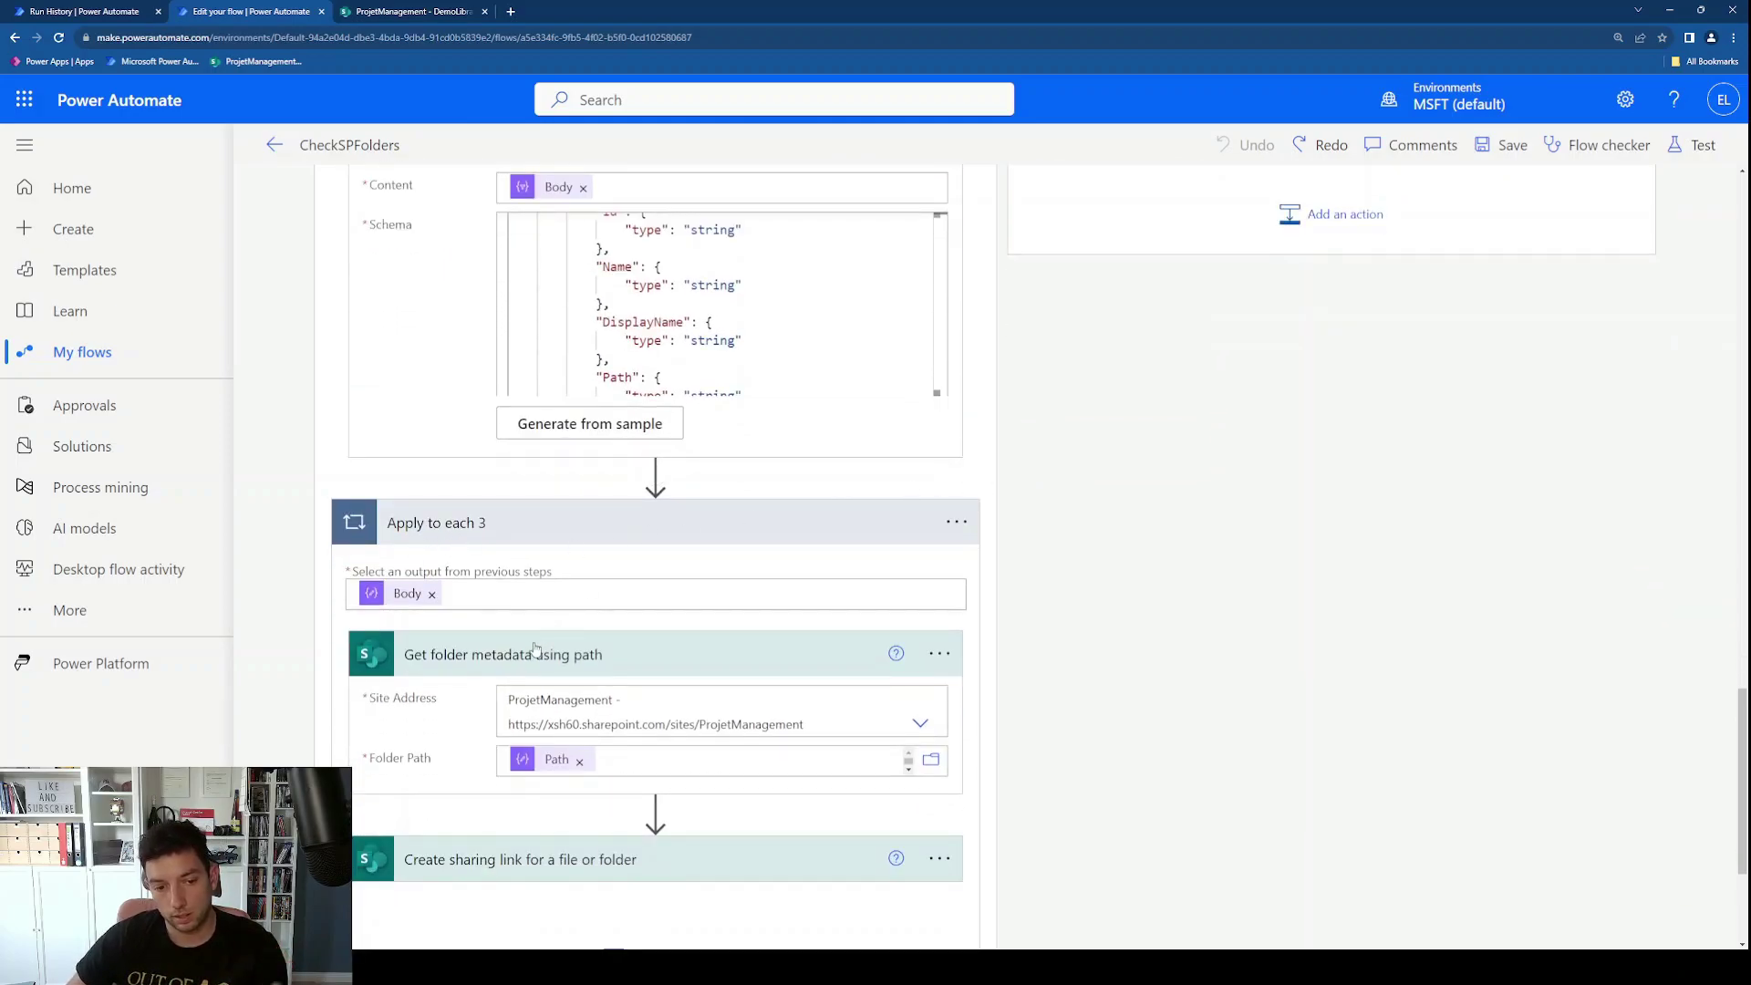
{"action": "left_click", "coordinate": [535, 861]}
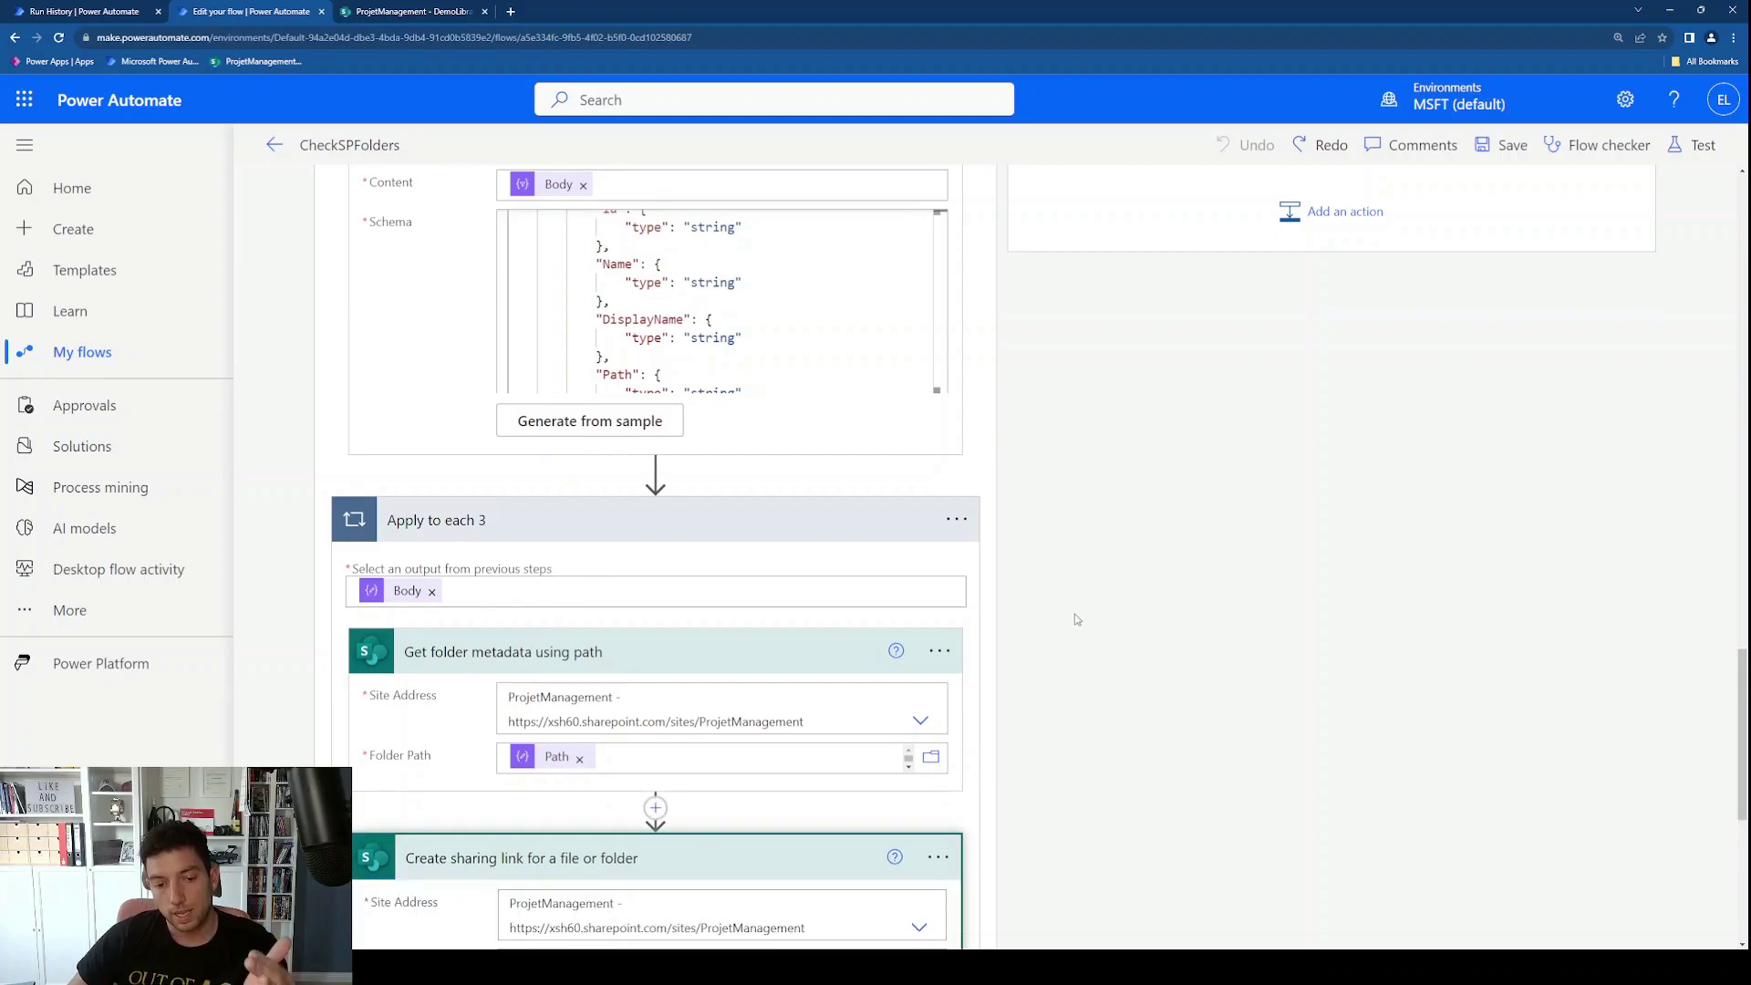
{"action": "scroll", "coordinate": [1074, 614], "scroll_direction": "down", "scroll_amount": 3}
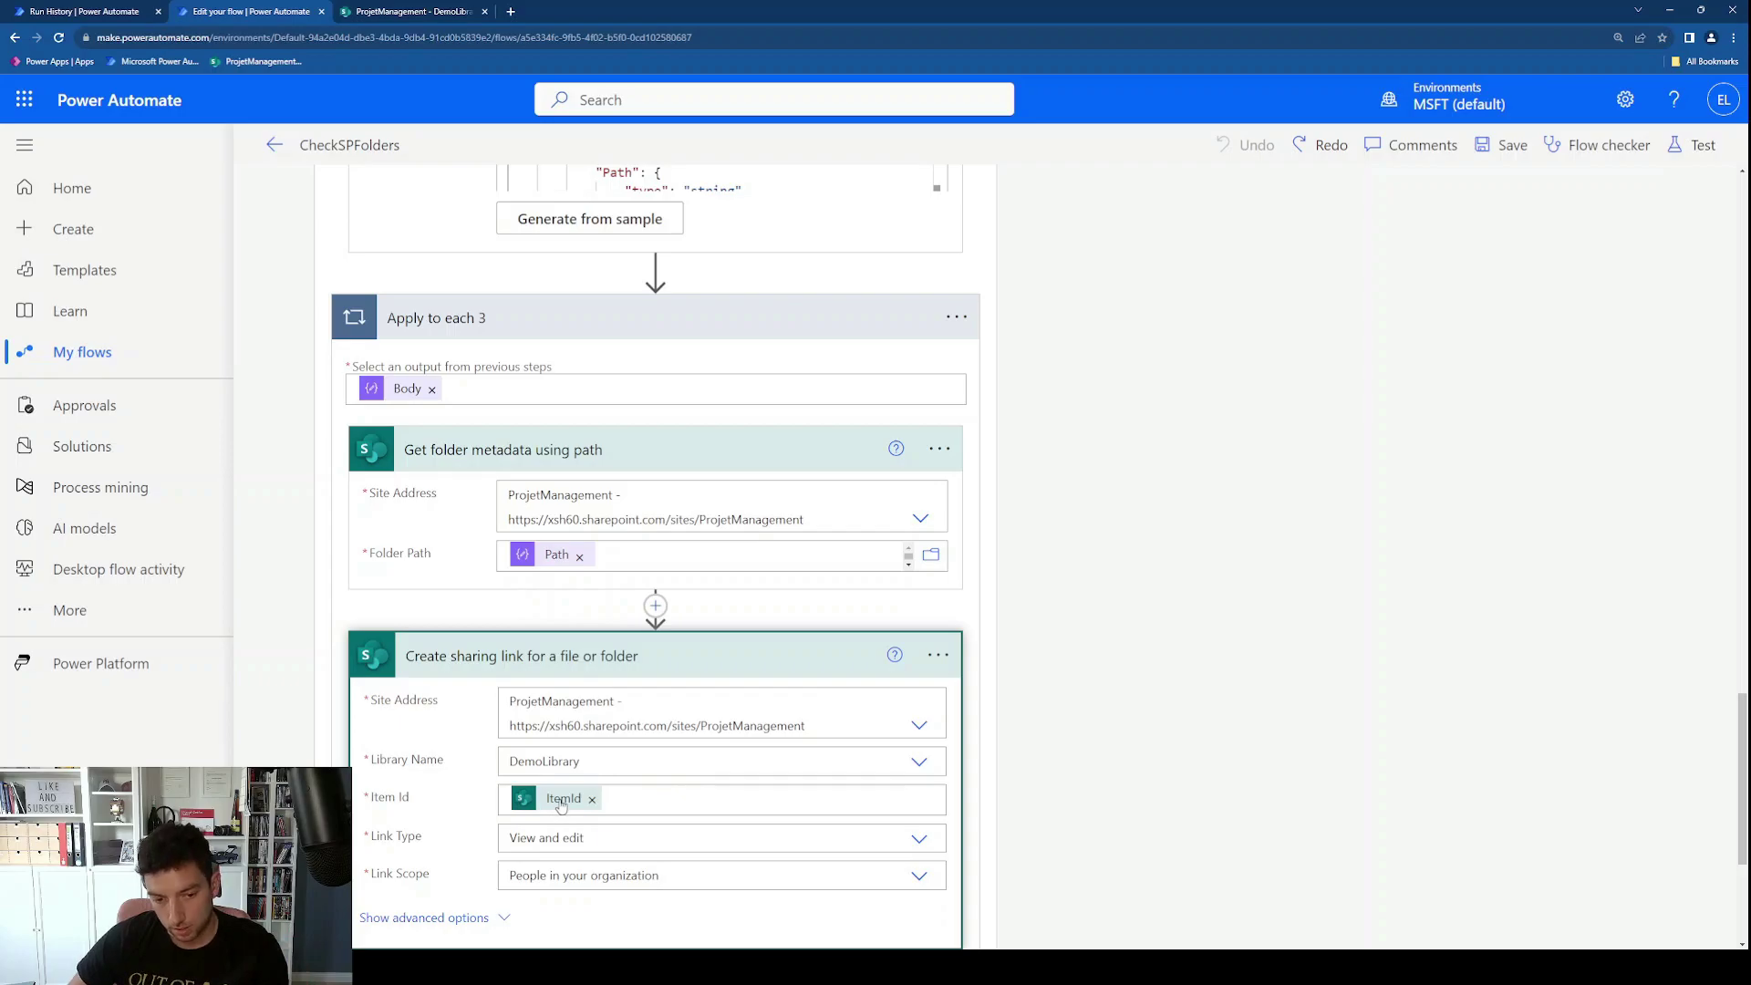
{"action": "mouse_move", "coordinate": [563, 806]}
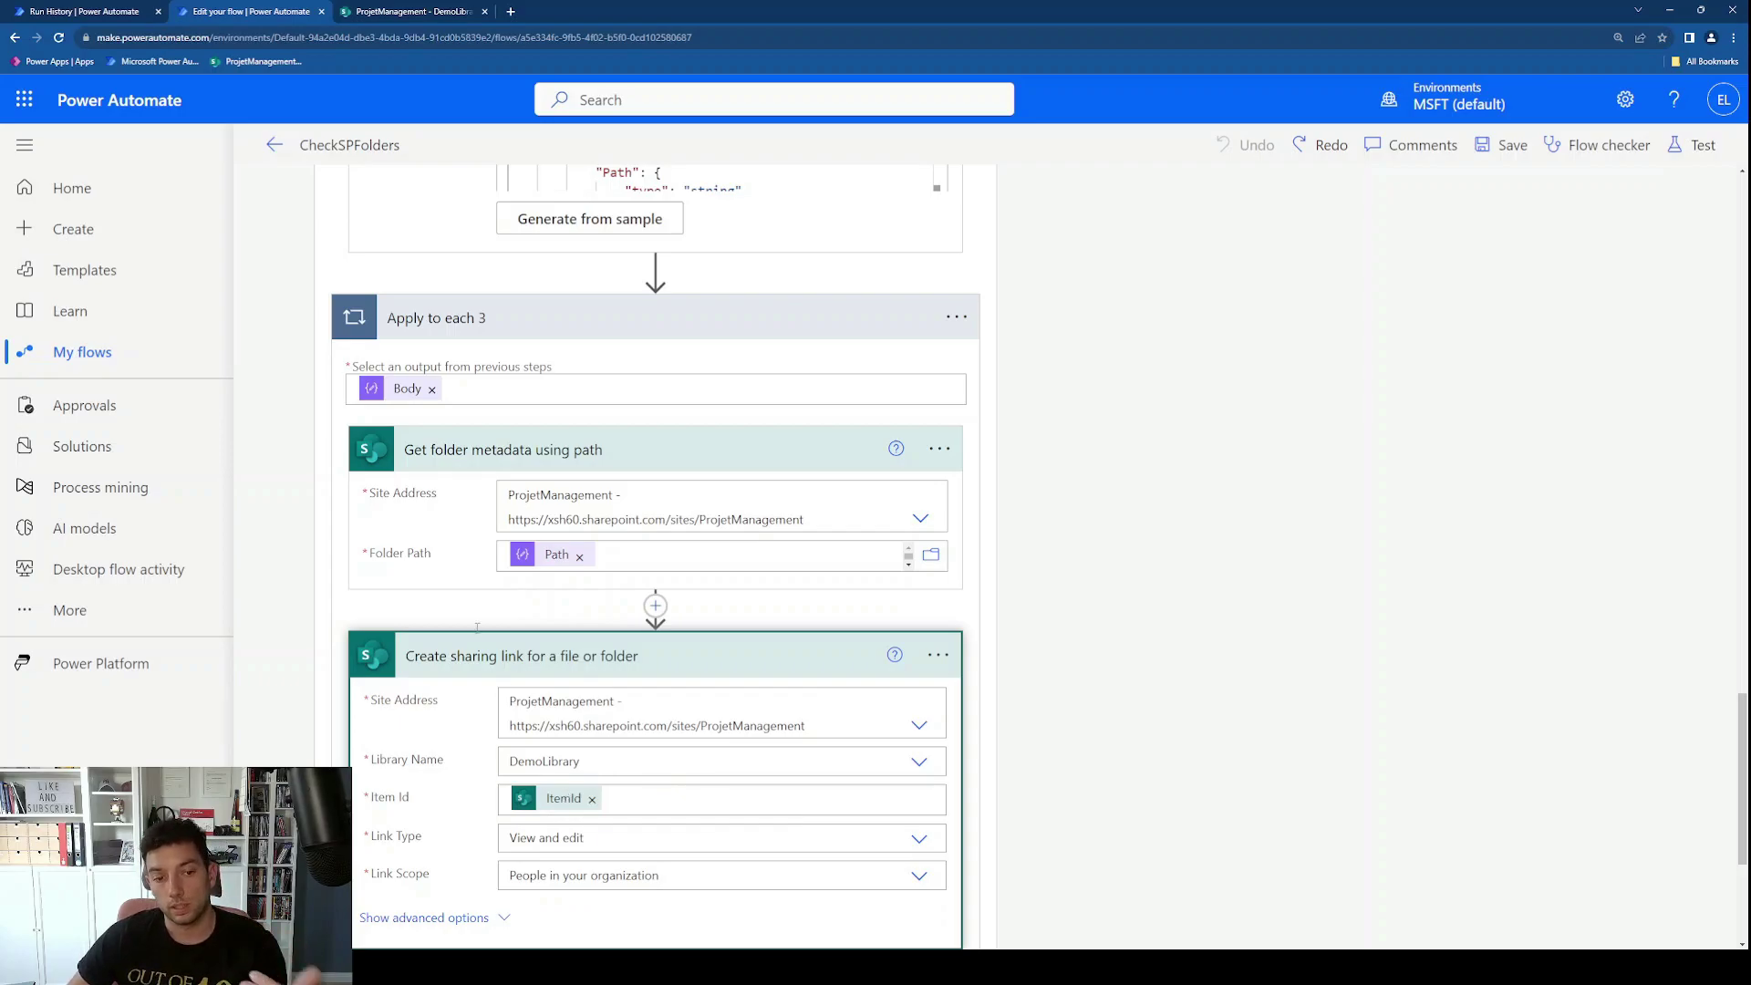
Step: Trace the flow from the sharing link action back up to List folder, and return to the Apply to each 3 loop
{"action": "scroll", "coordinate": [535, 274], "scroll_direction": "up", "scroll_amount": 5}
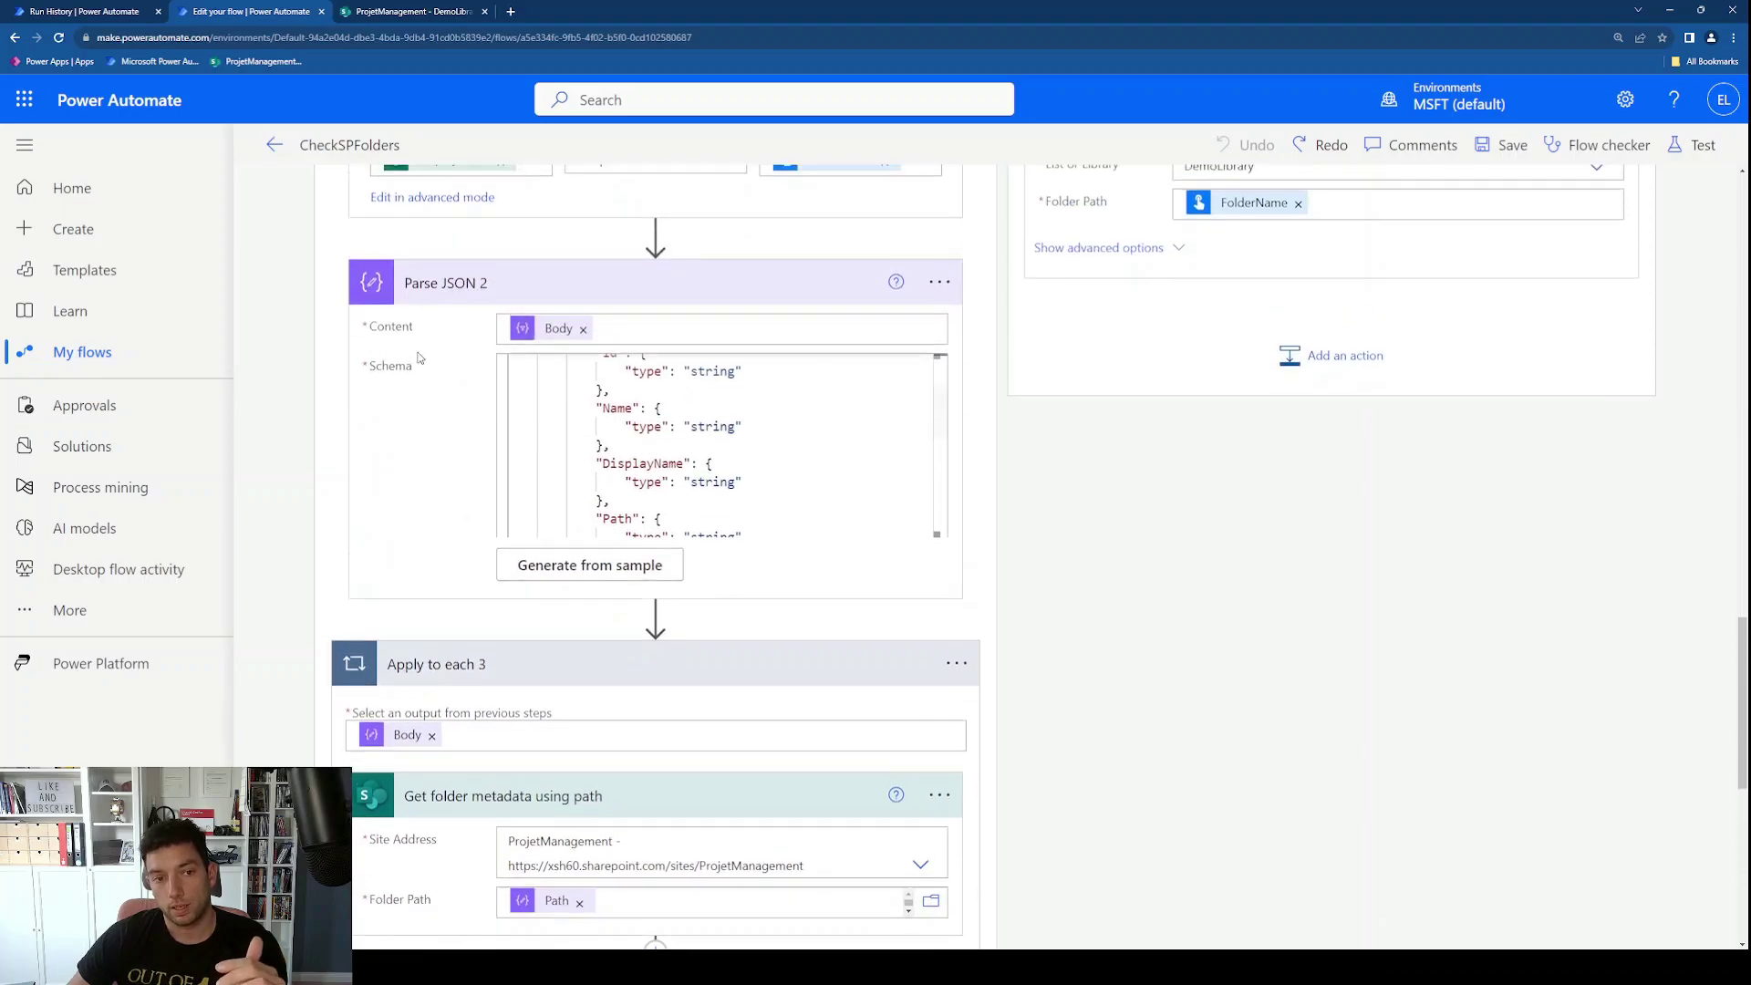
{"action": "scroll", "coordinate": [535, 274], "scroll_direction": "up", "scroll_amount": 10}
{"action": "scroll", "coordinate": [916, 392], "scroll_direction": "up", "scroll_amount": 7}
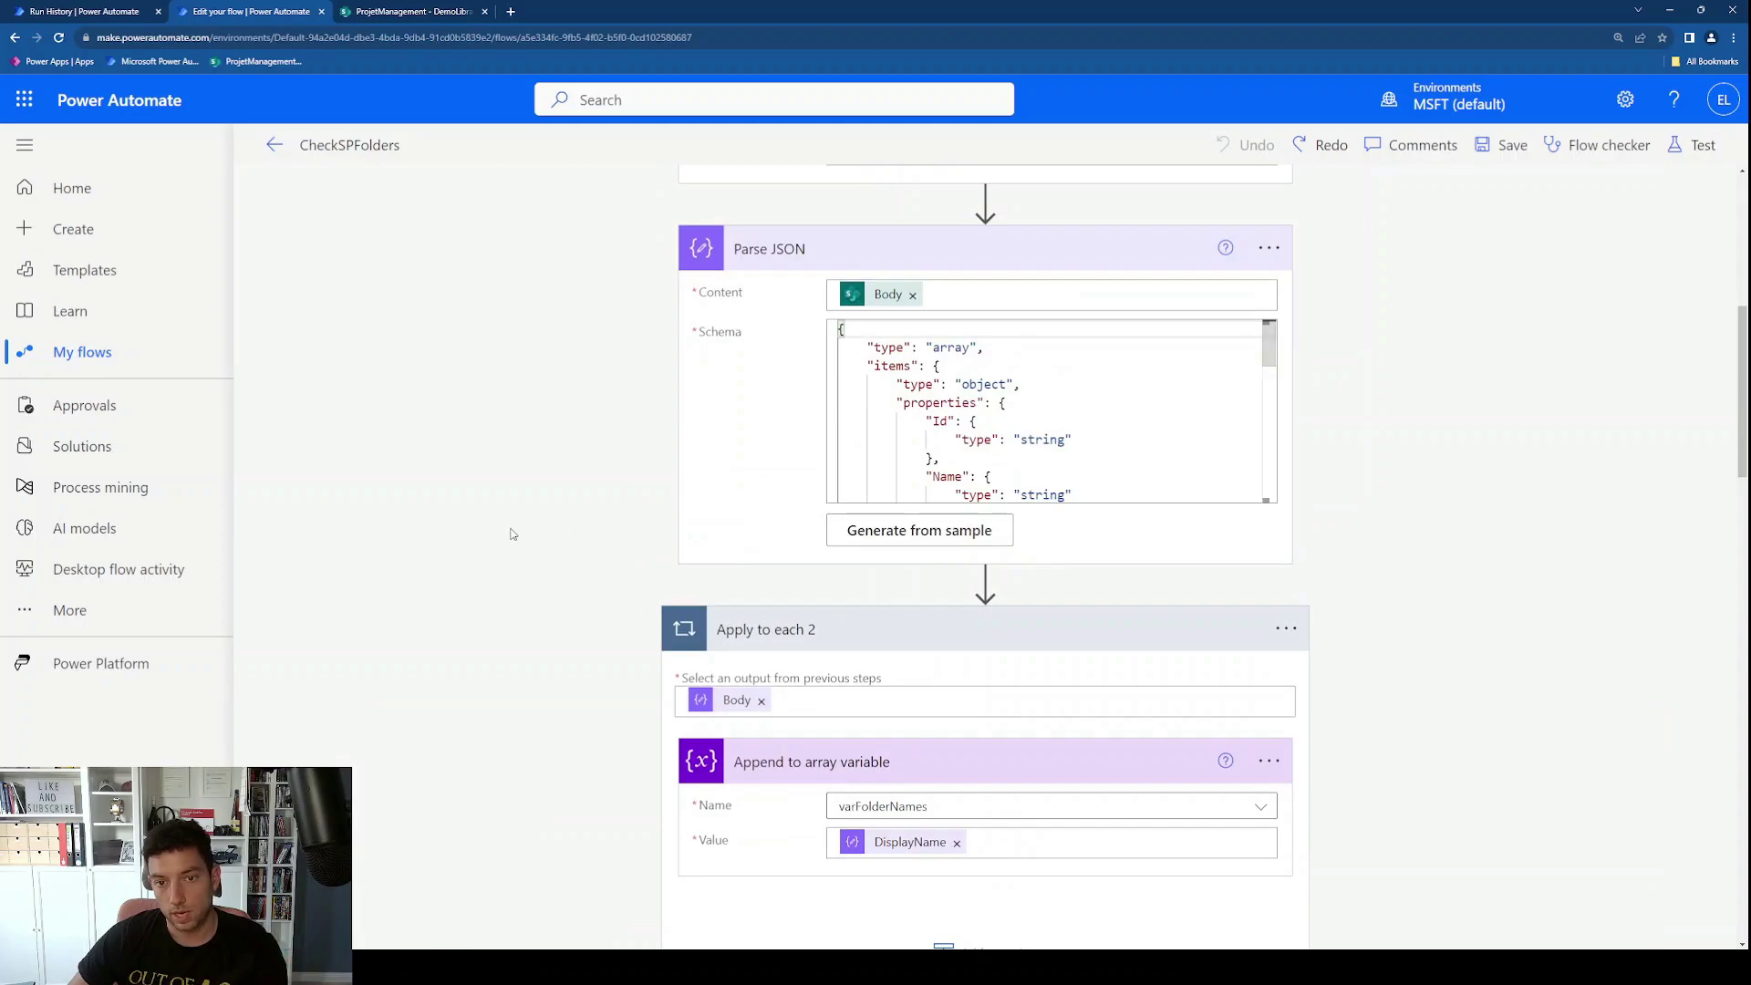
{"action": "scroll", "coordinate": [514, 534], "scroll_direction": "up", "scroll_amount": 5}
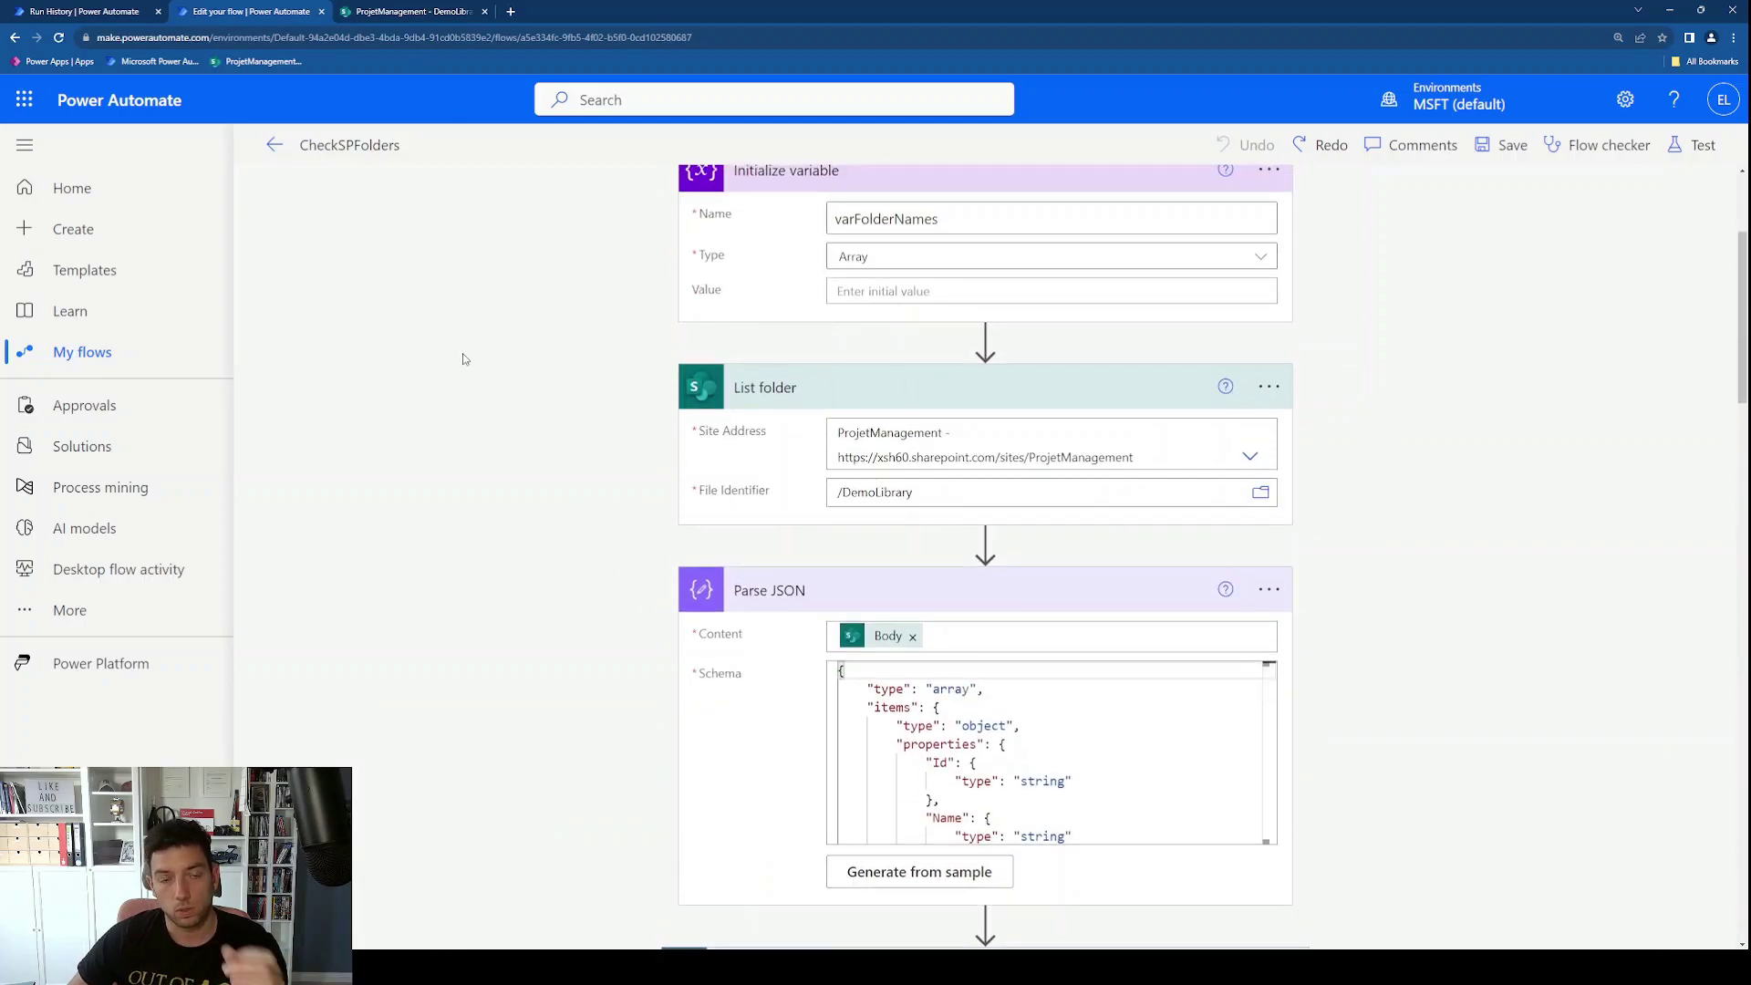
{"action": "scroll", "coordinate": [474, 402], "scroll_direction": "down", "scroll_amount": 15}
{"action": "scroll", "coordinate": [484, 456], "scroll_direction": "down", "scroll_amount": 10}
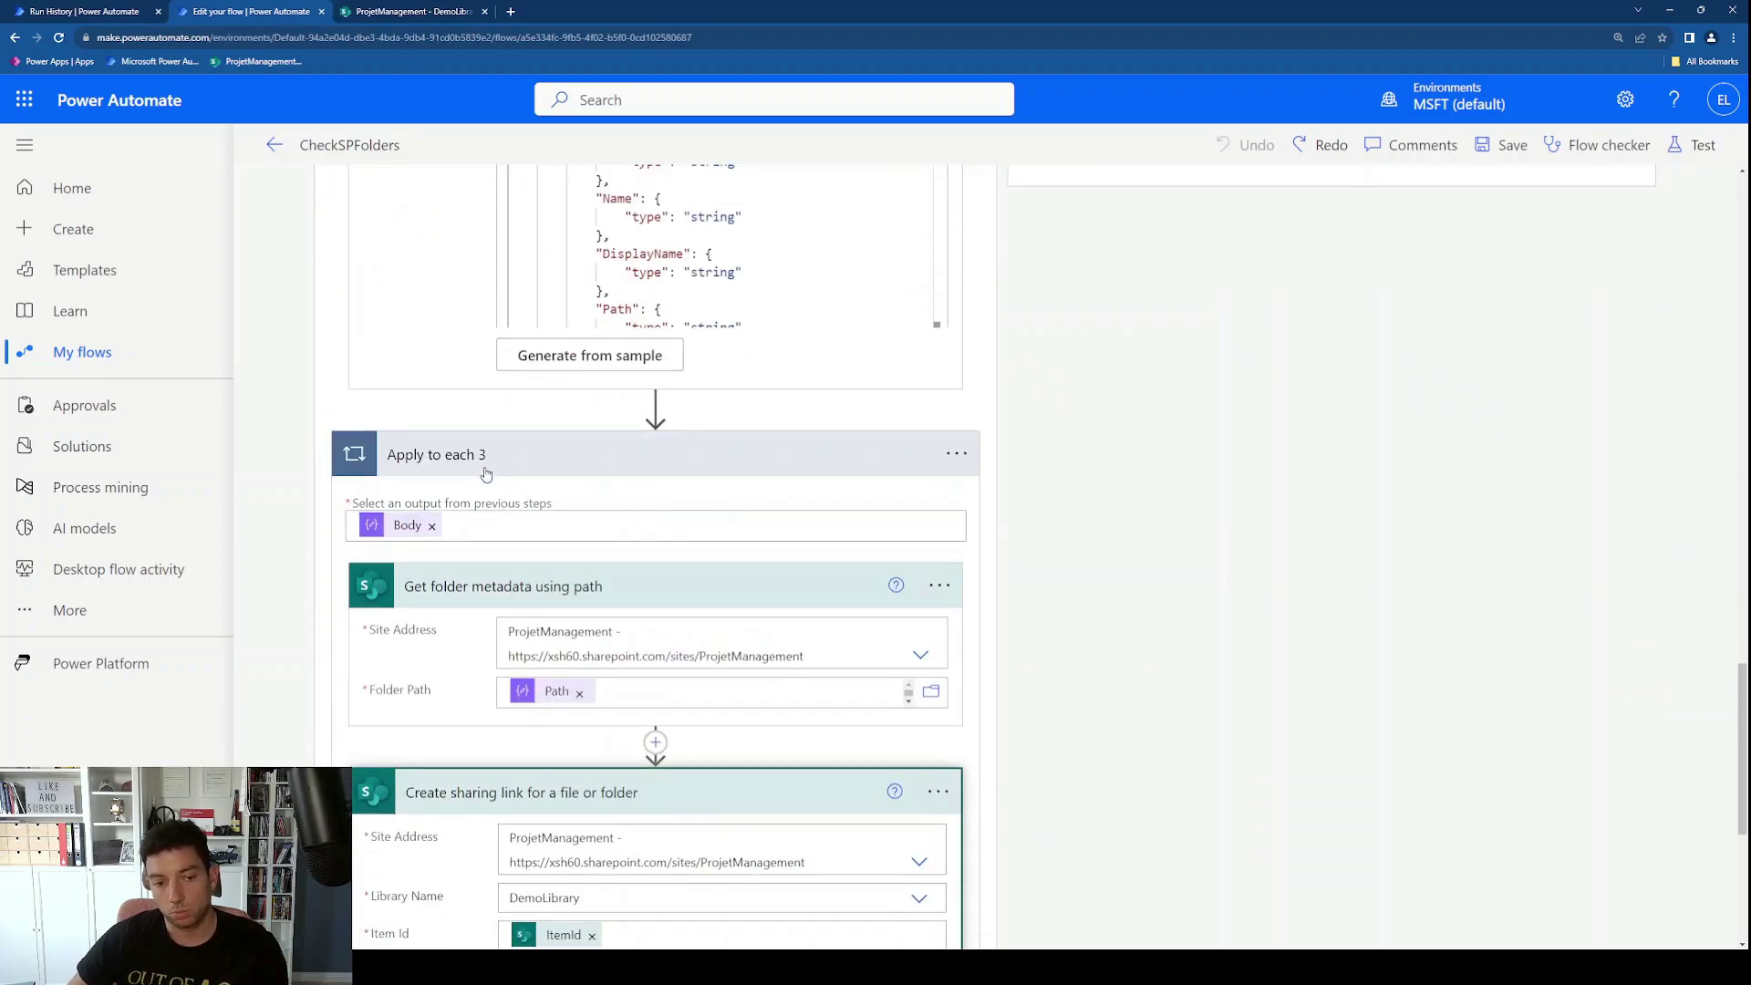
{"action": "scroll", "coordinate": [519, 868], "scroll_direction": "down", "scroll_amount": 1}
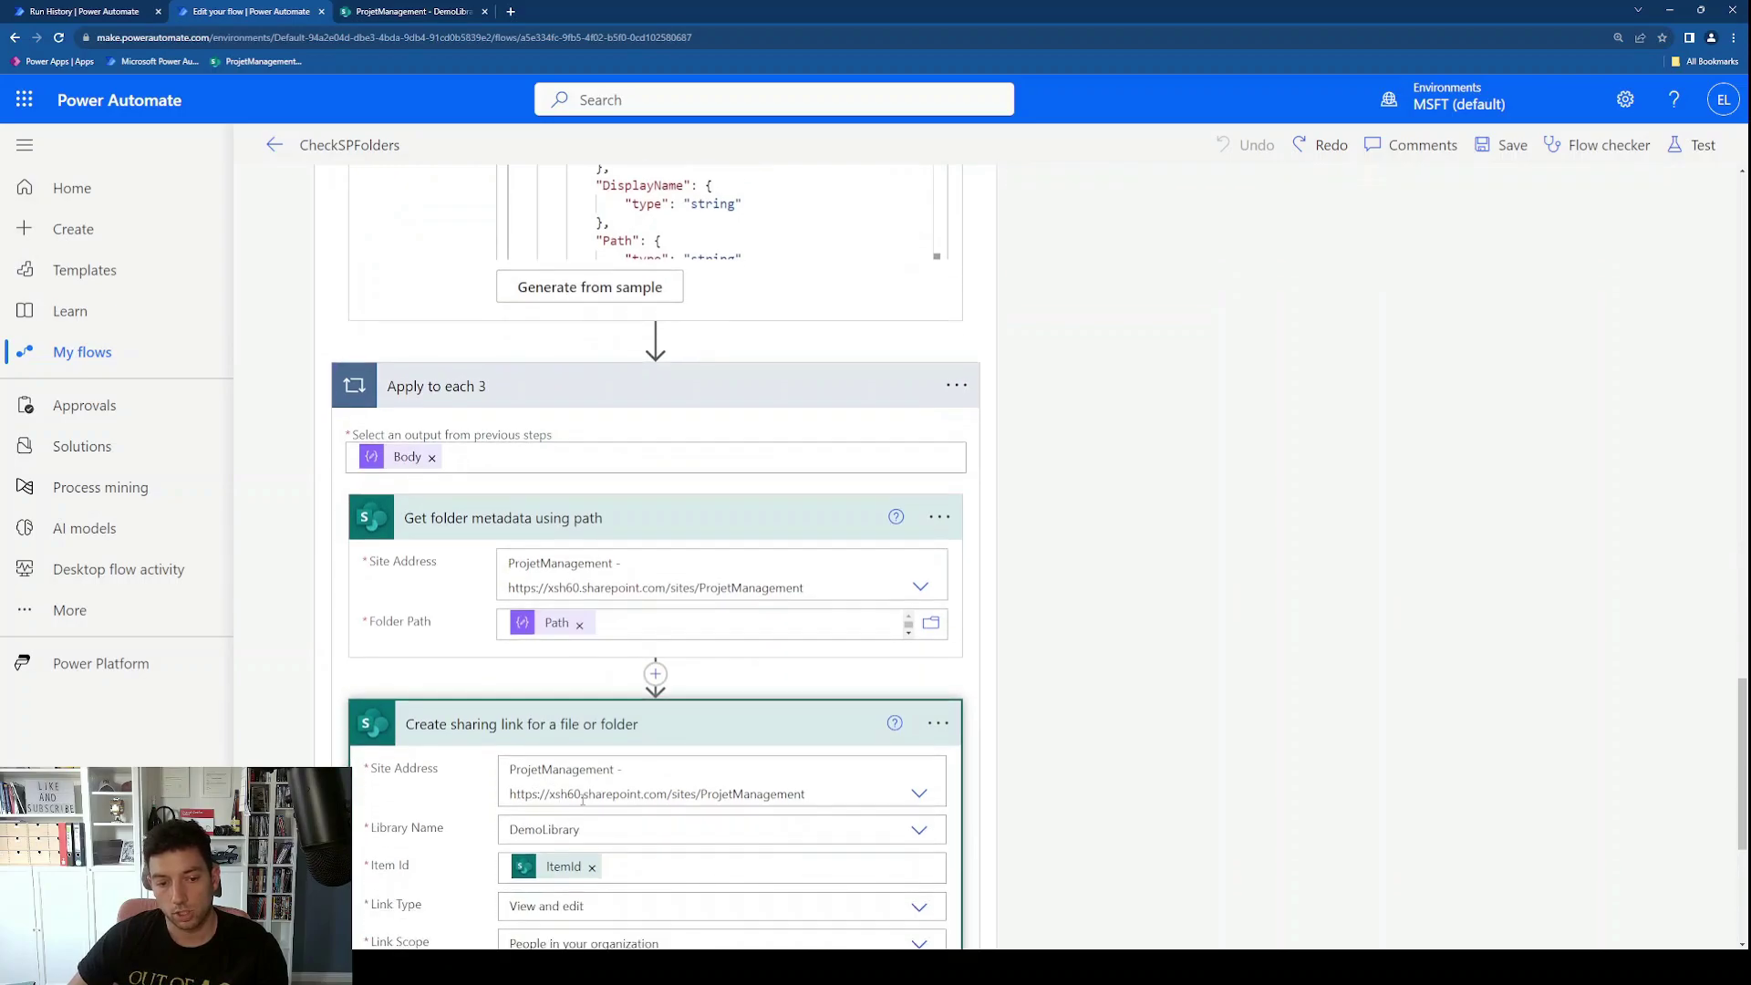
Step: Switch to the run history and highlight the Id value of the Folder2 record in the List folder raw outputs
{"action": "left_click", "coordinate": [101, 9]}
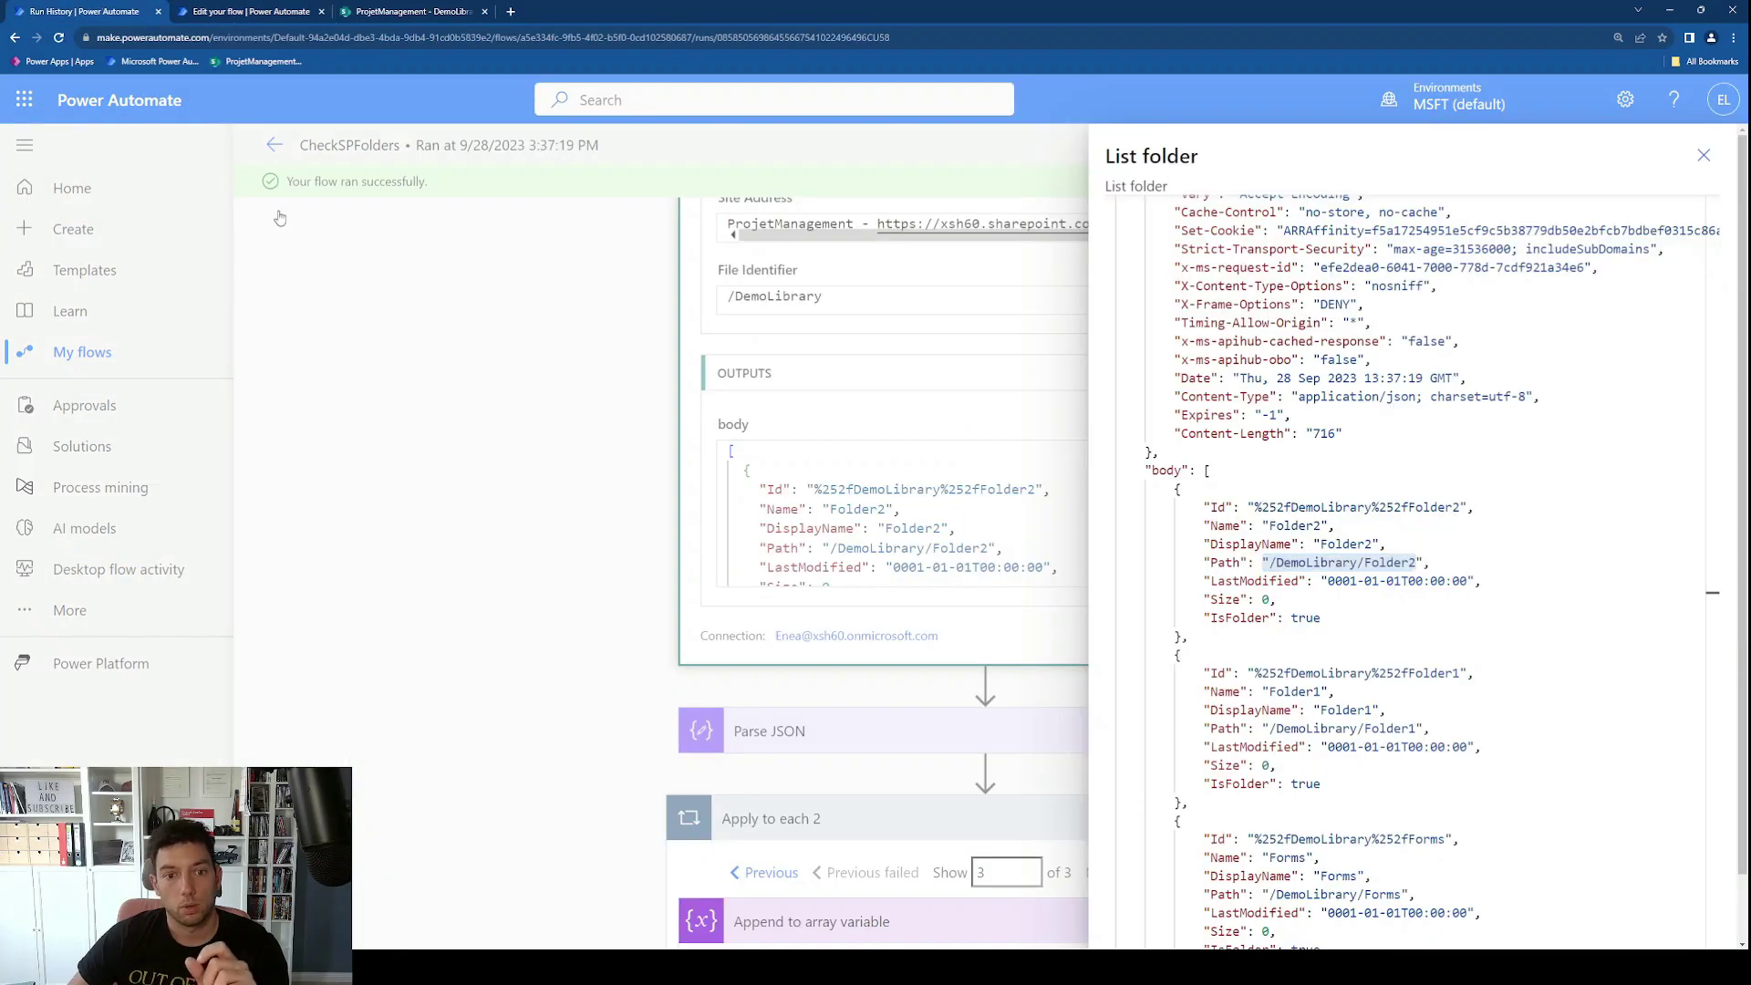
{"action": "left_click_drag", "start_coordinate": [1257, 507], "coordinate": [1460, 507]}
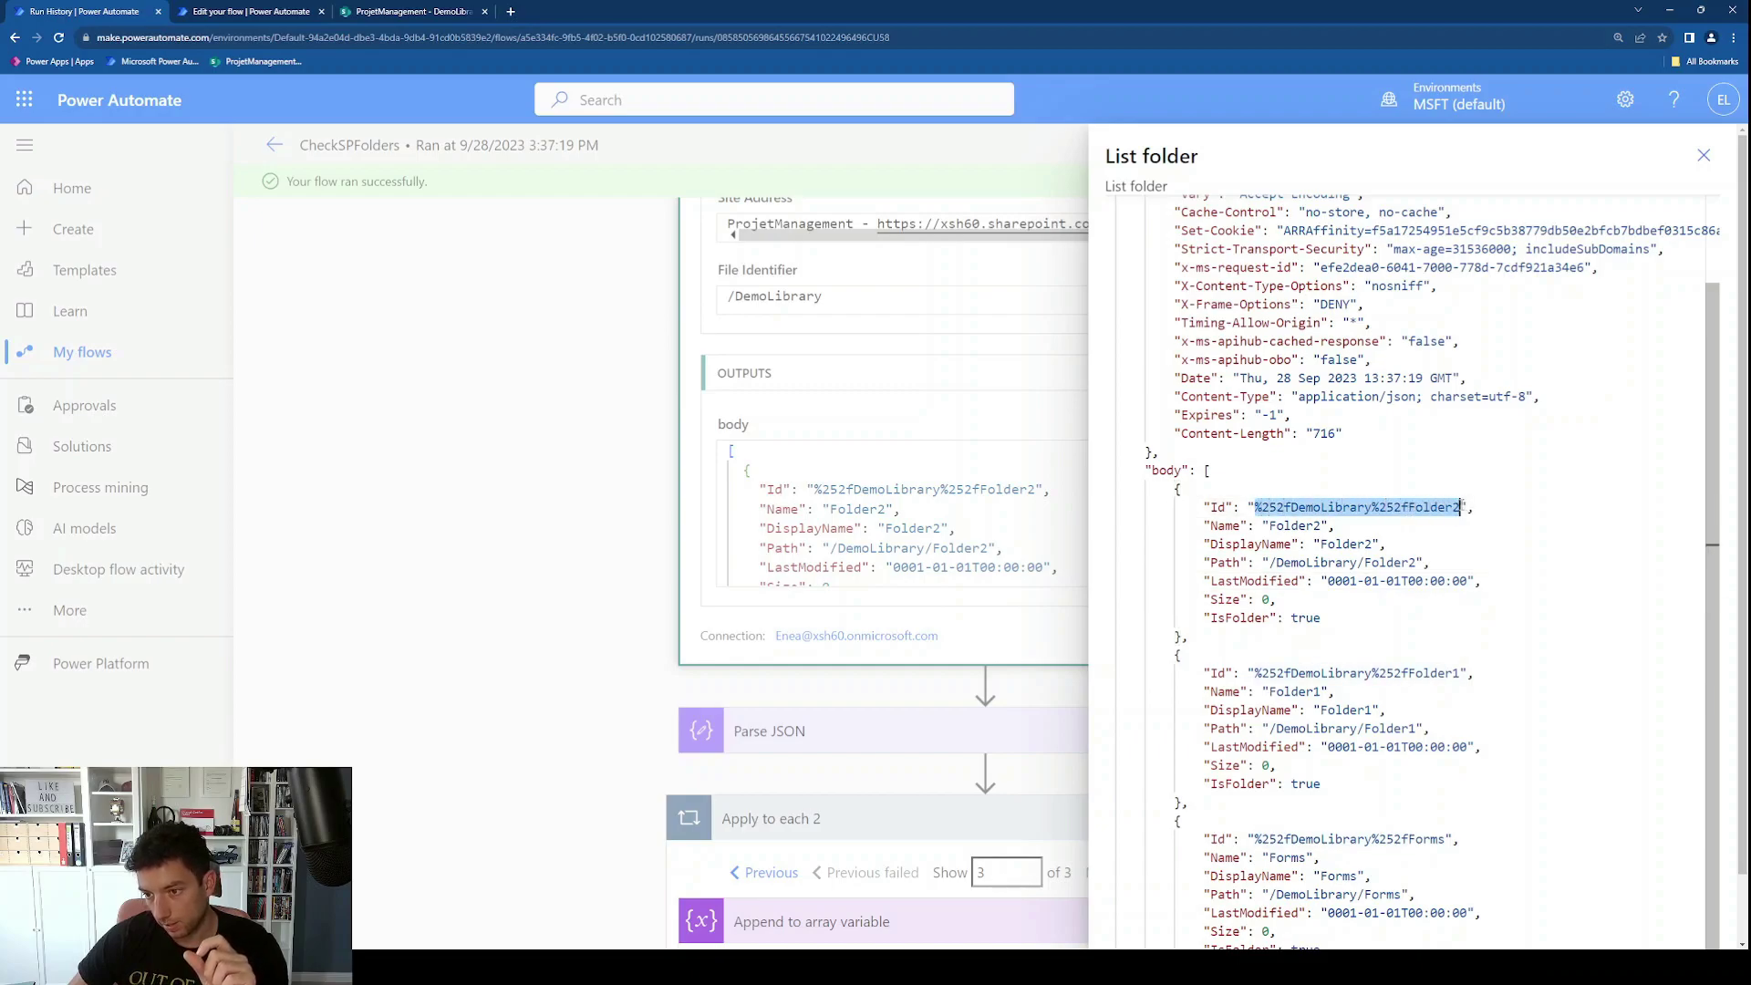
{"action": "left_click", "coordinate": [1261, 507]}
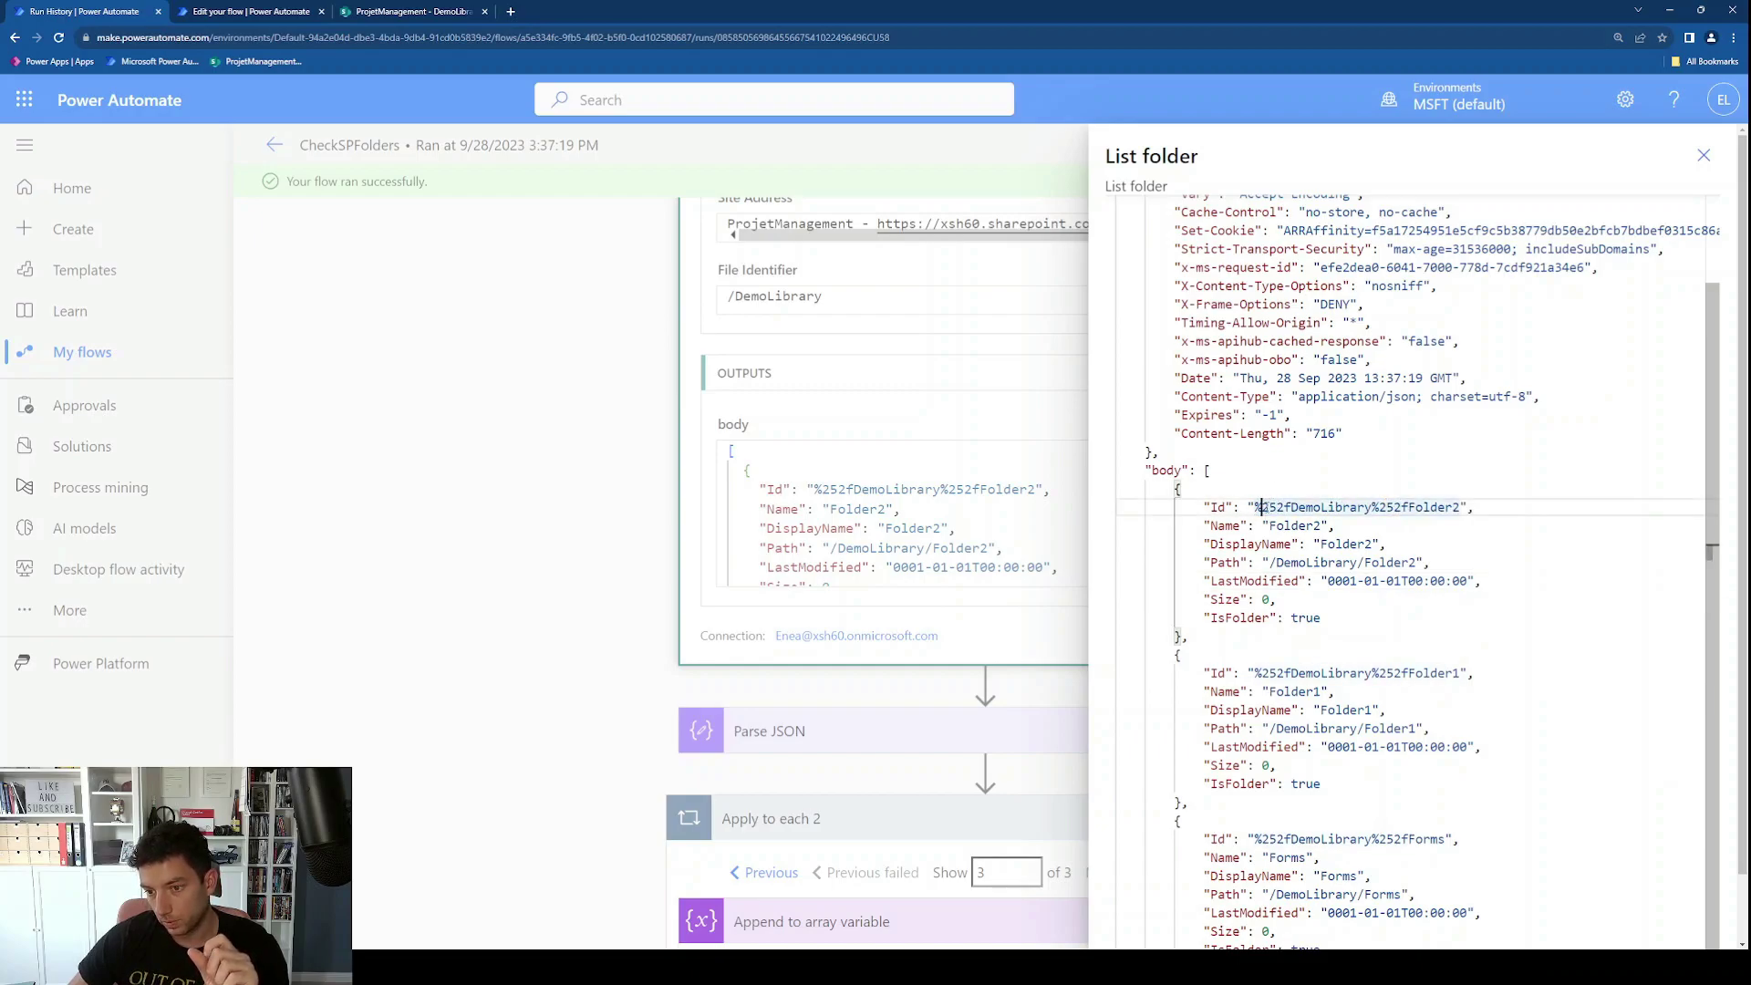
{"action": "left_click_drag", "start_coordinate": [1292, 507], "coordinate": [1461, 507]}
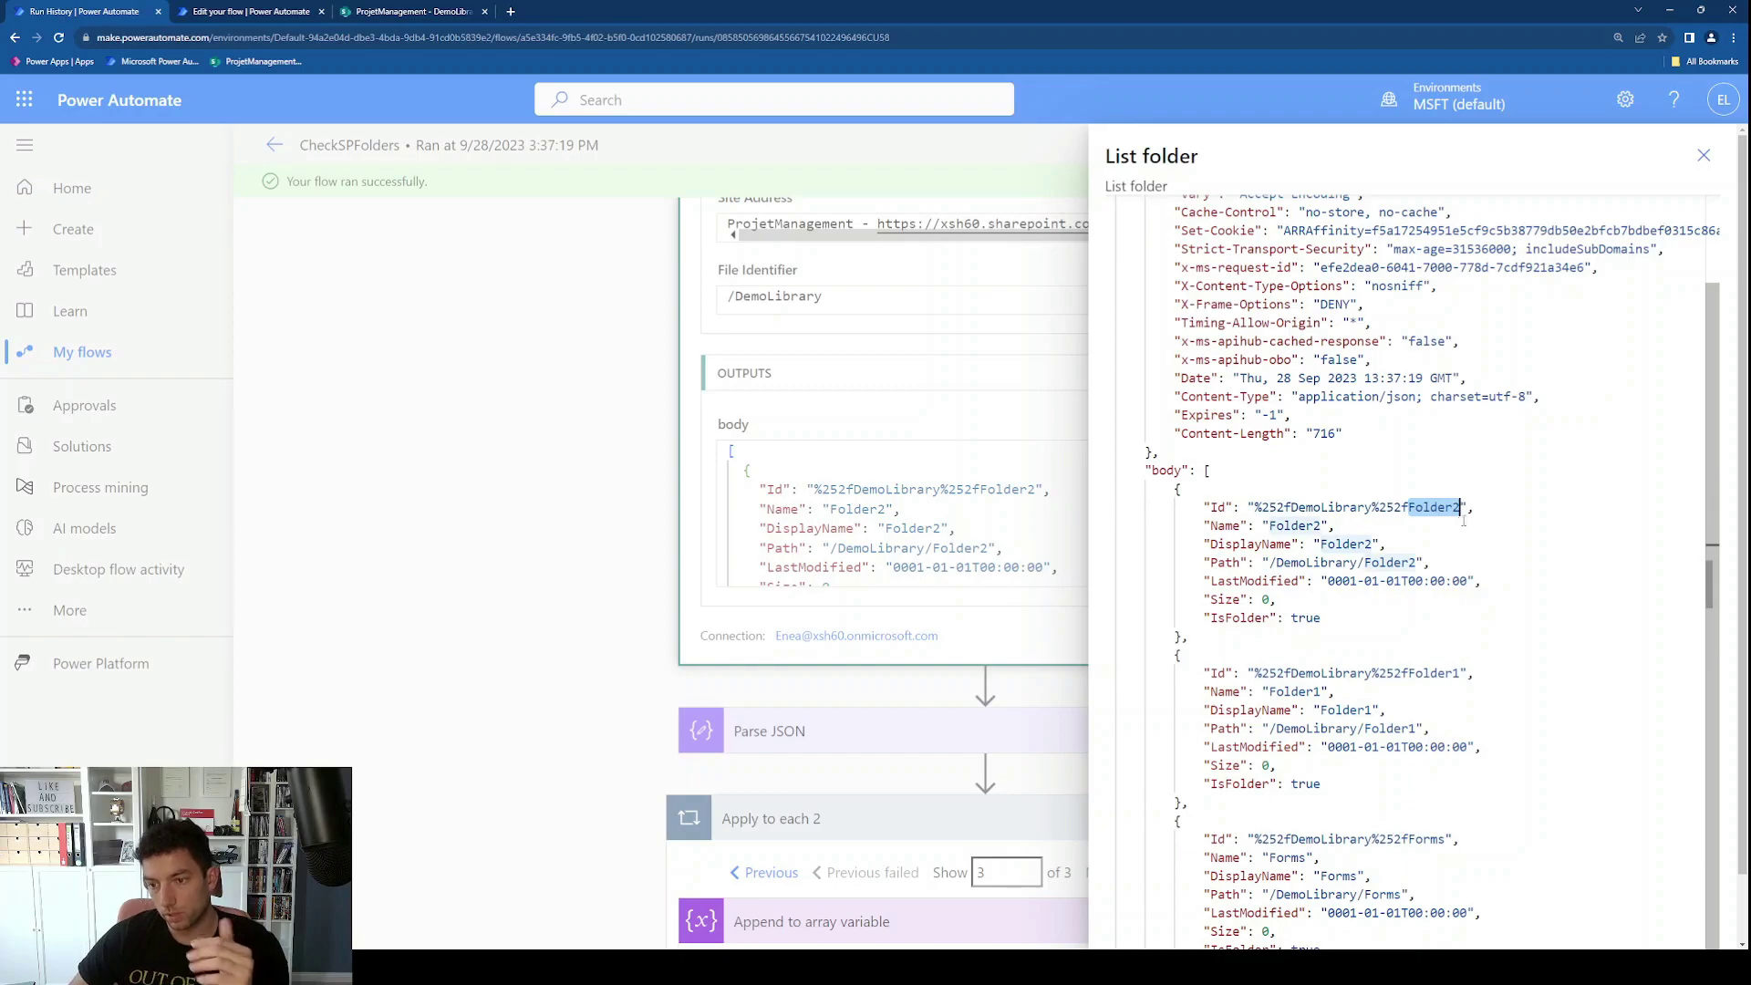
{"action": "left_click", "coordinate": [1252, 507]}
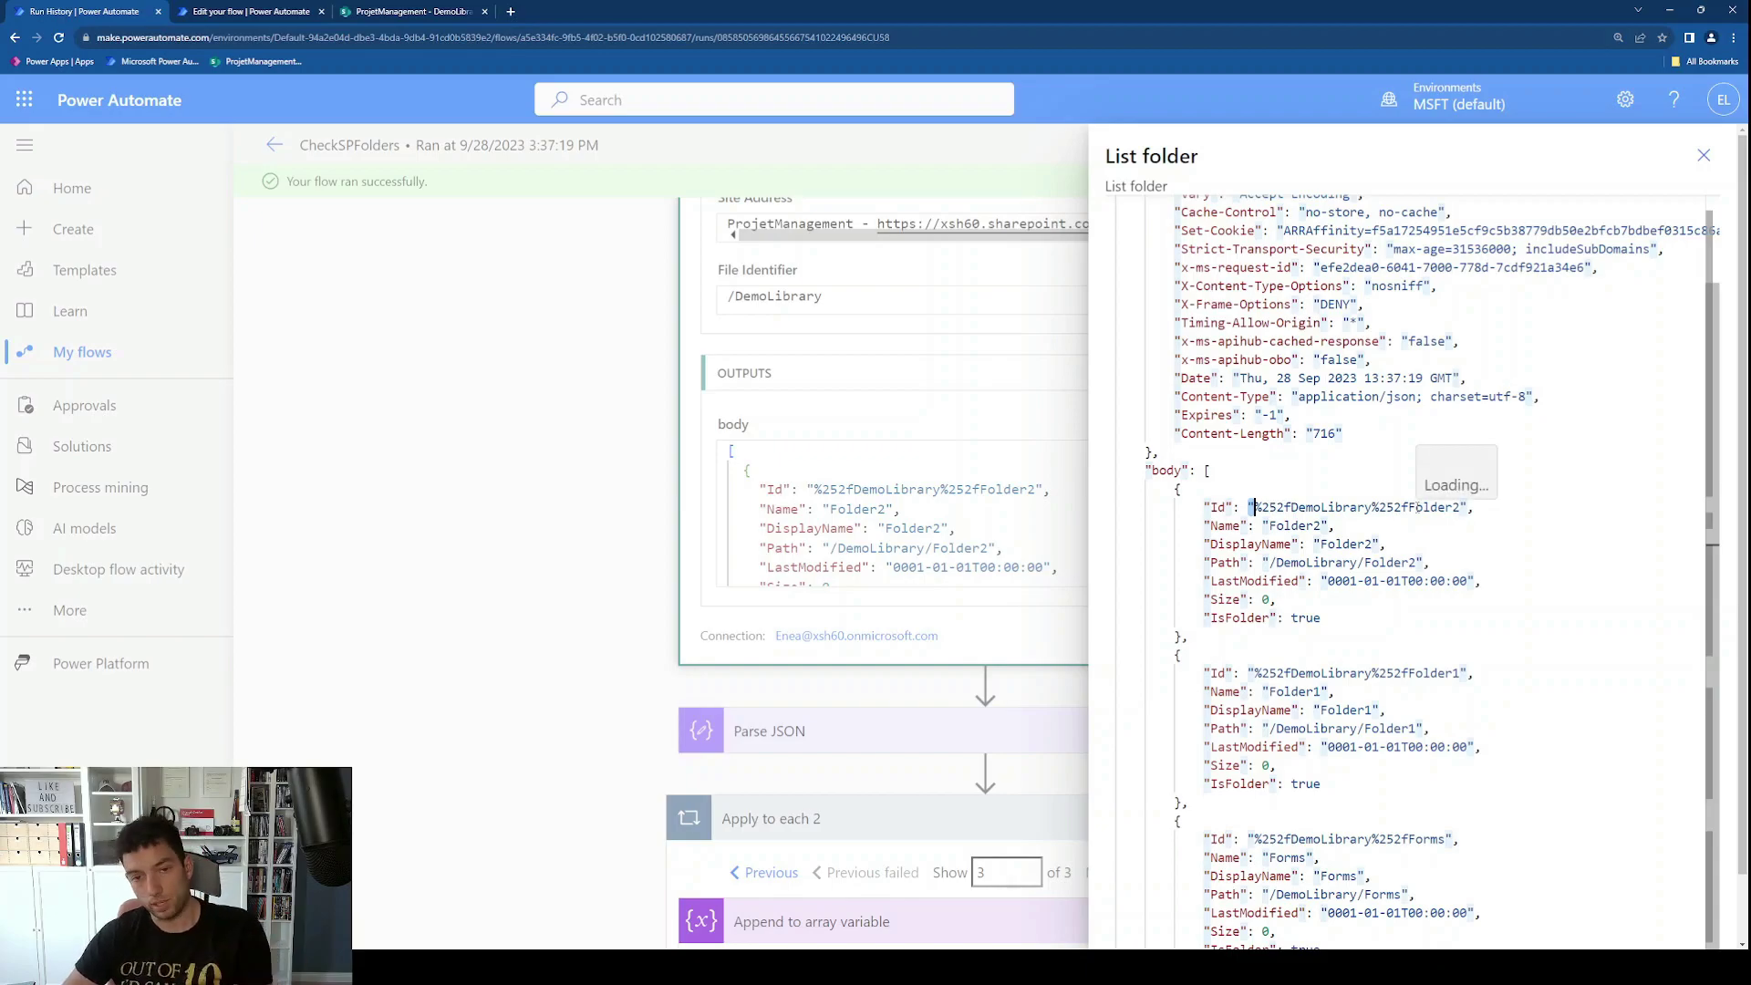
Step: Return to the flow editor and compare List folder, Filter array and Parse JSON 2 with the folder metadata and sharing link actions in Apply to each 3
{"action": "left_click", "coordinate": [244, 11]}
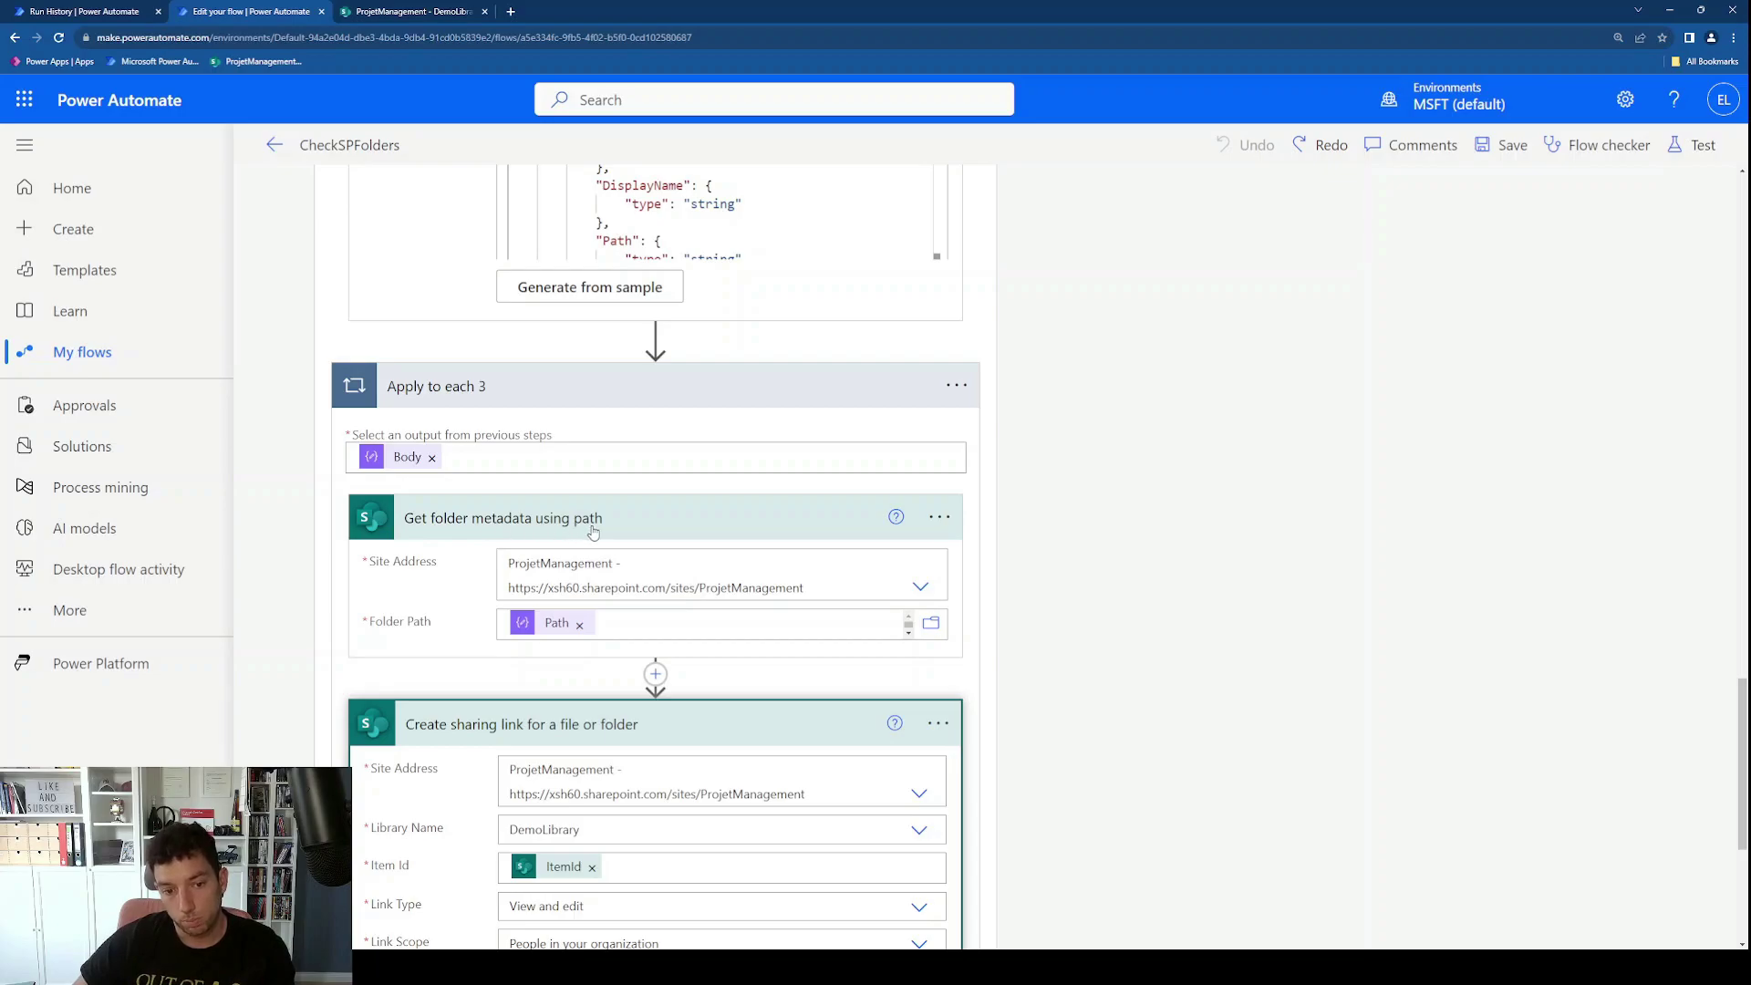
{"action": "scroll", "coordinate": [589, 580], "scroll_direction": "up", "scroll_amount": 2}
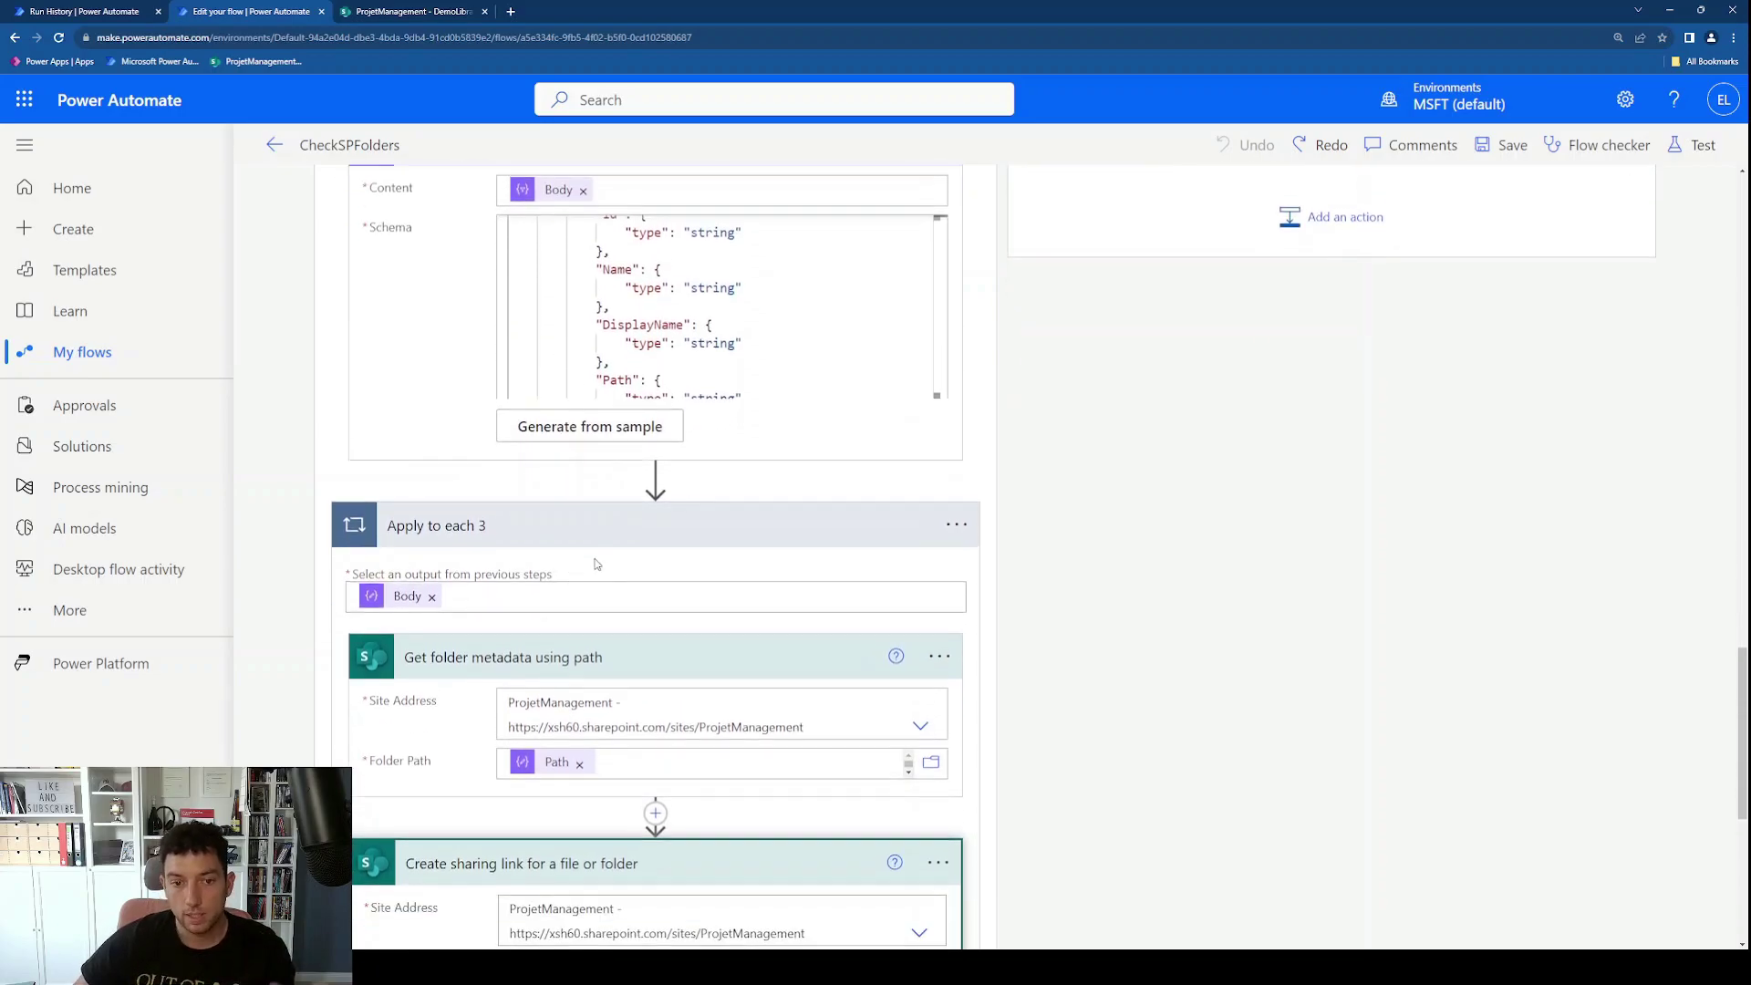
{"action": "scroll", "coordinate": [589, 580], "scroll_direction": "up", "scroll_amount": 4}
{"action": "scroll", "coordinate": [597, 561], "scroll_direction": "down", "scroll_amount": 2}
{"action": "scroll", "coordinate": [597, 561], "scroll_direction": "up", "scroll_amount": 5}
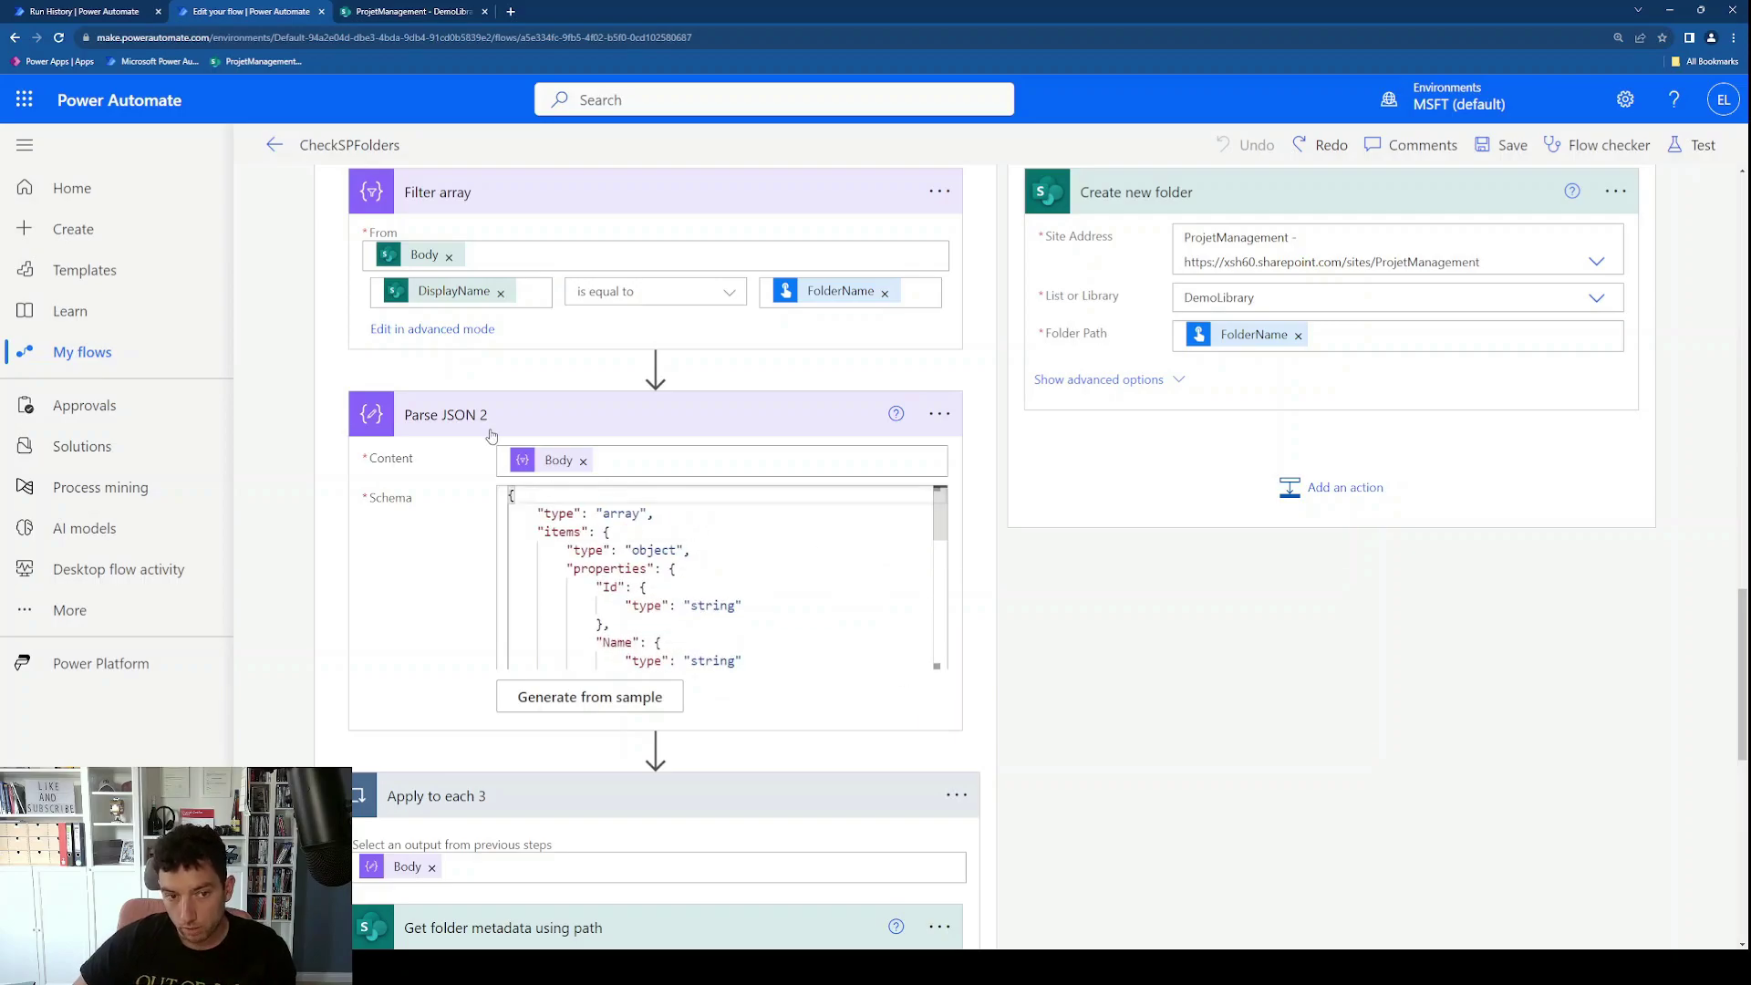
{"action": "scroll", "coordinate": [1109, 390], "scroll_direction": "up", "scroll_amount": 6}
{"action": "scroll", "coordinate": [1109, 391], "scroll_direction": "up", "scroll_amount": 6}
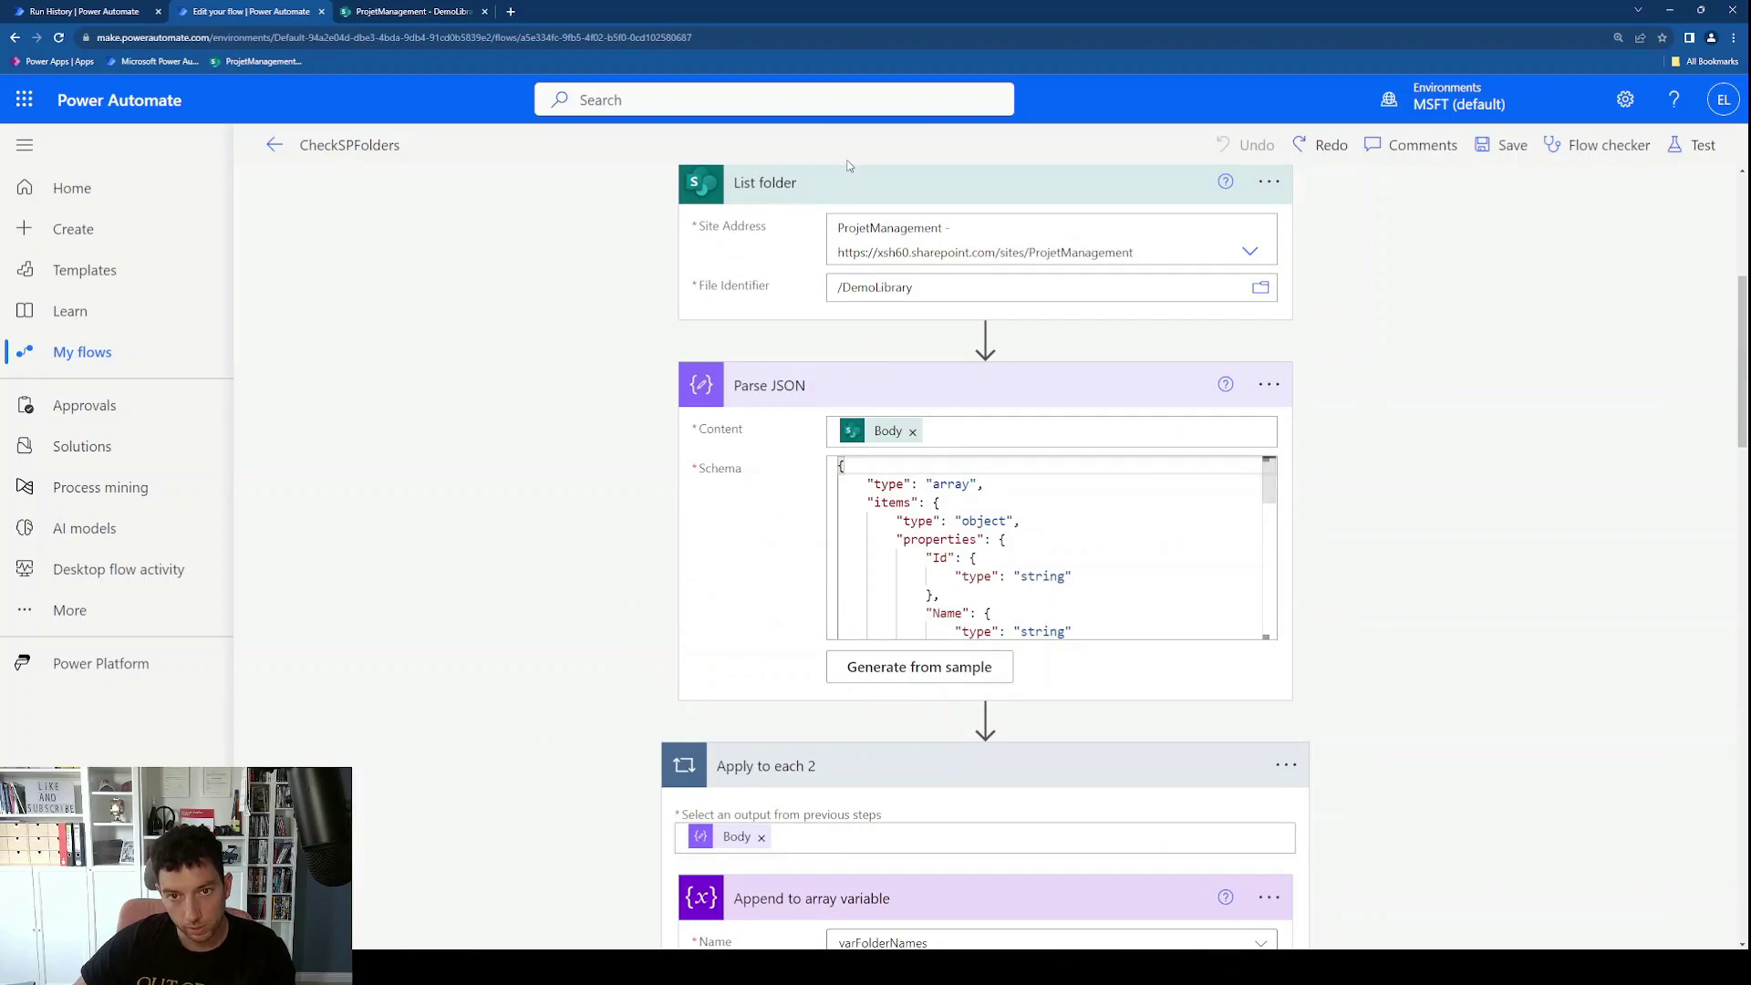
{"action": "scroll", "coordinate": [551, 512], "scroll_direction": "down", "scroll_amount": 8}
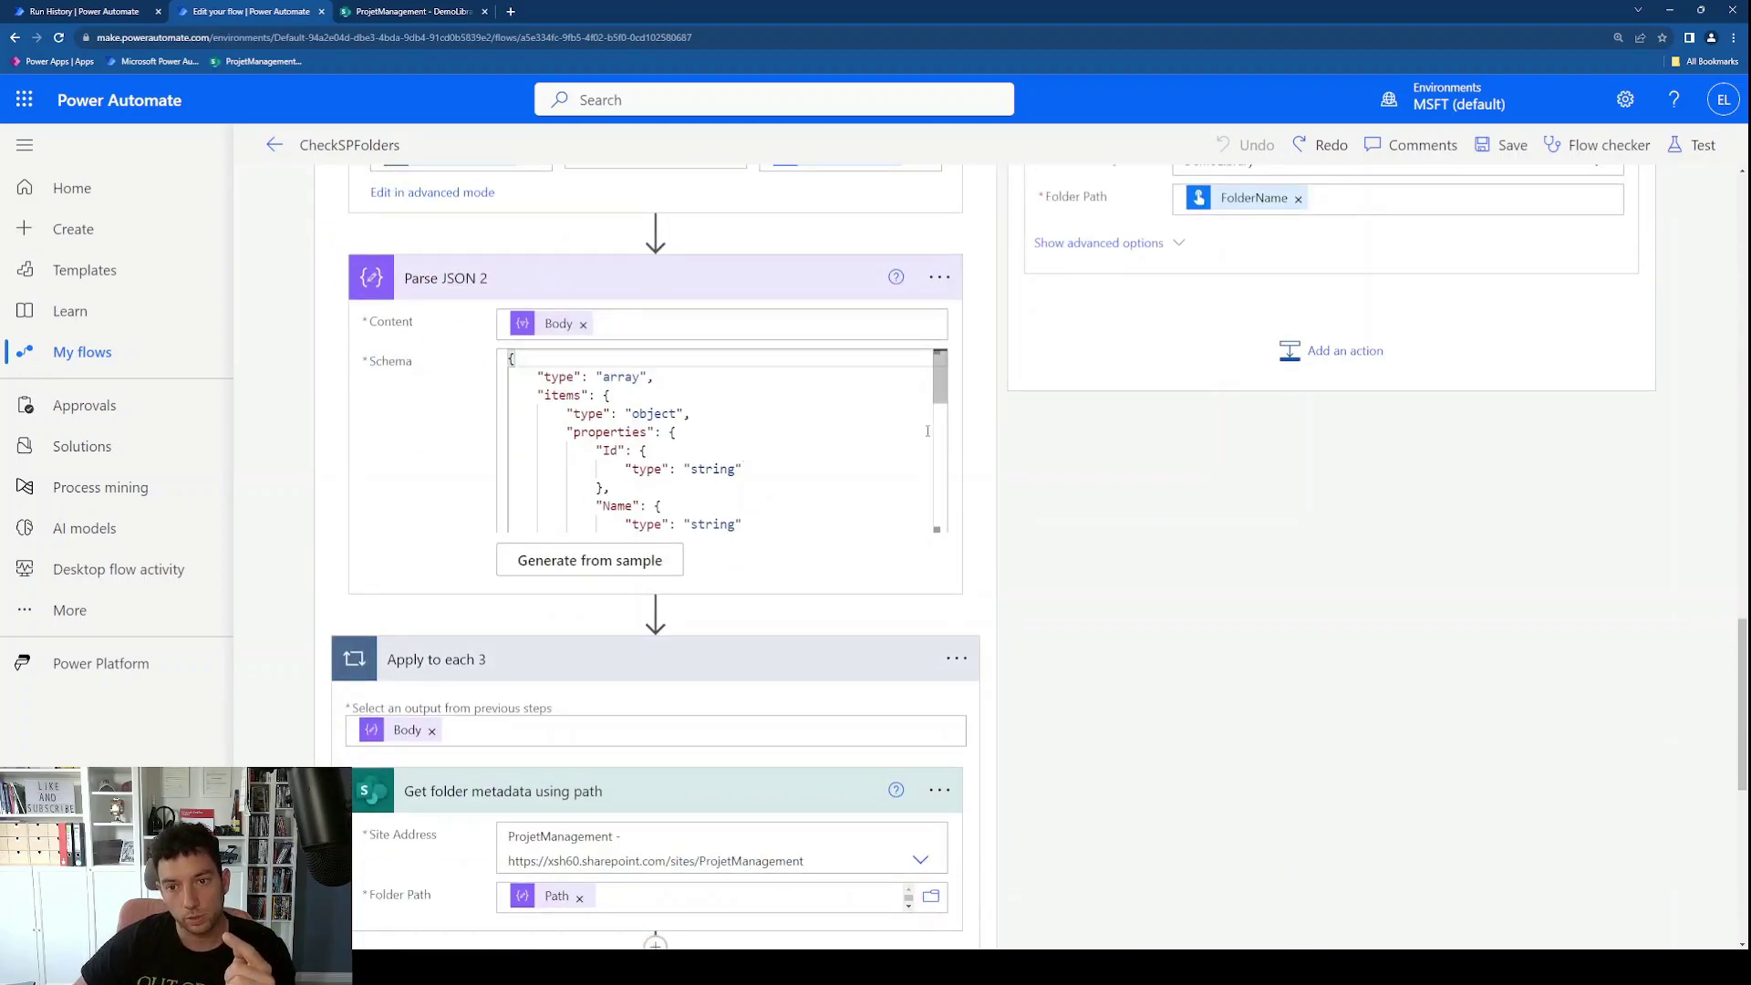
{"action": "scroll", "coordinate": [927, 430], "scroll_direction": "up", "scroll_amount": 2}
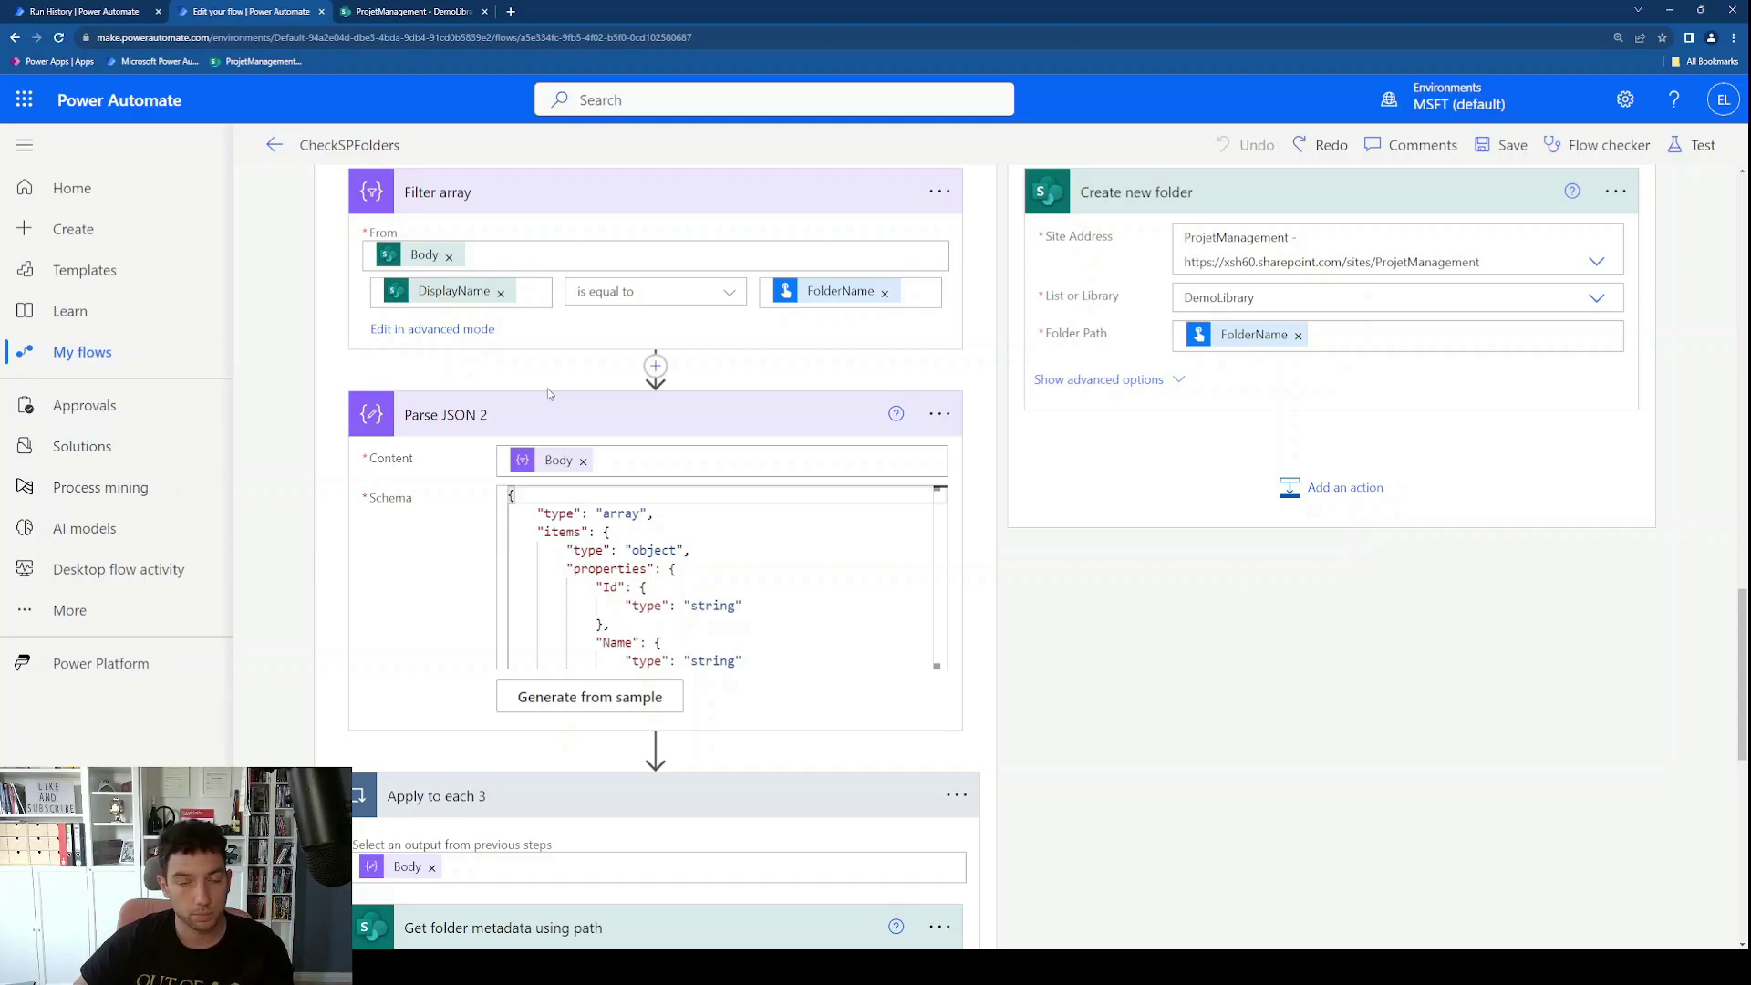
{"action": "scroll", "coordinate": [449, 622], "scroll_direction": "down", "scroll_amount": 3}
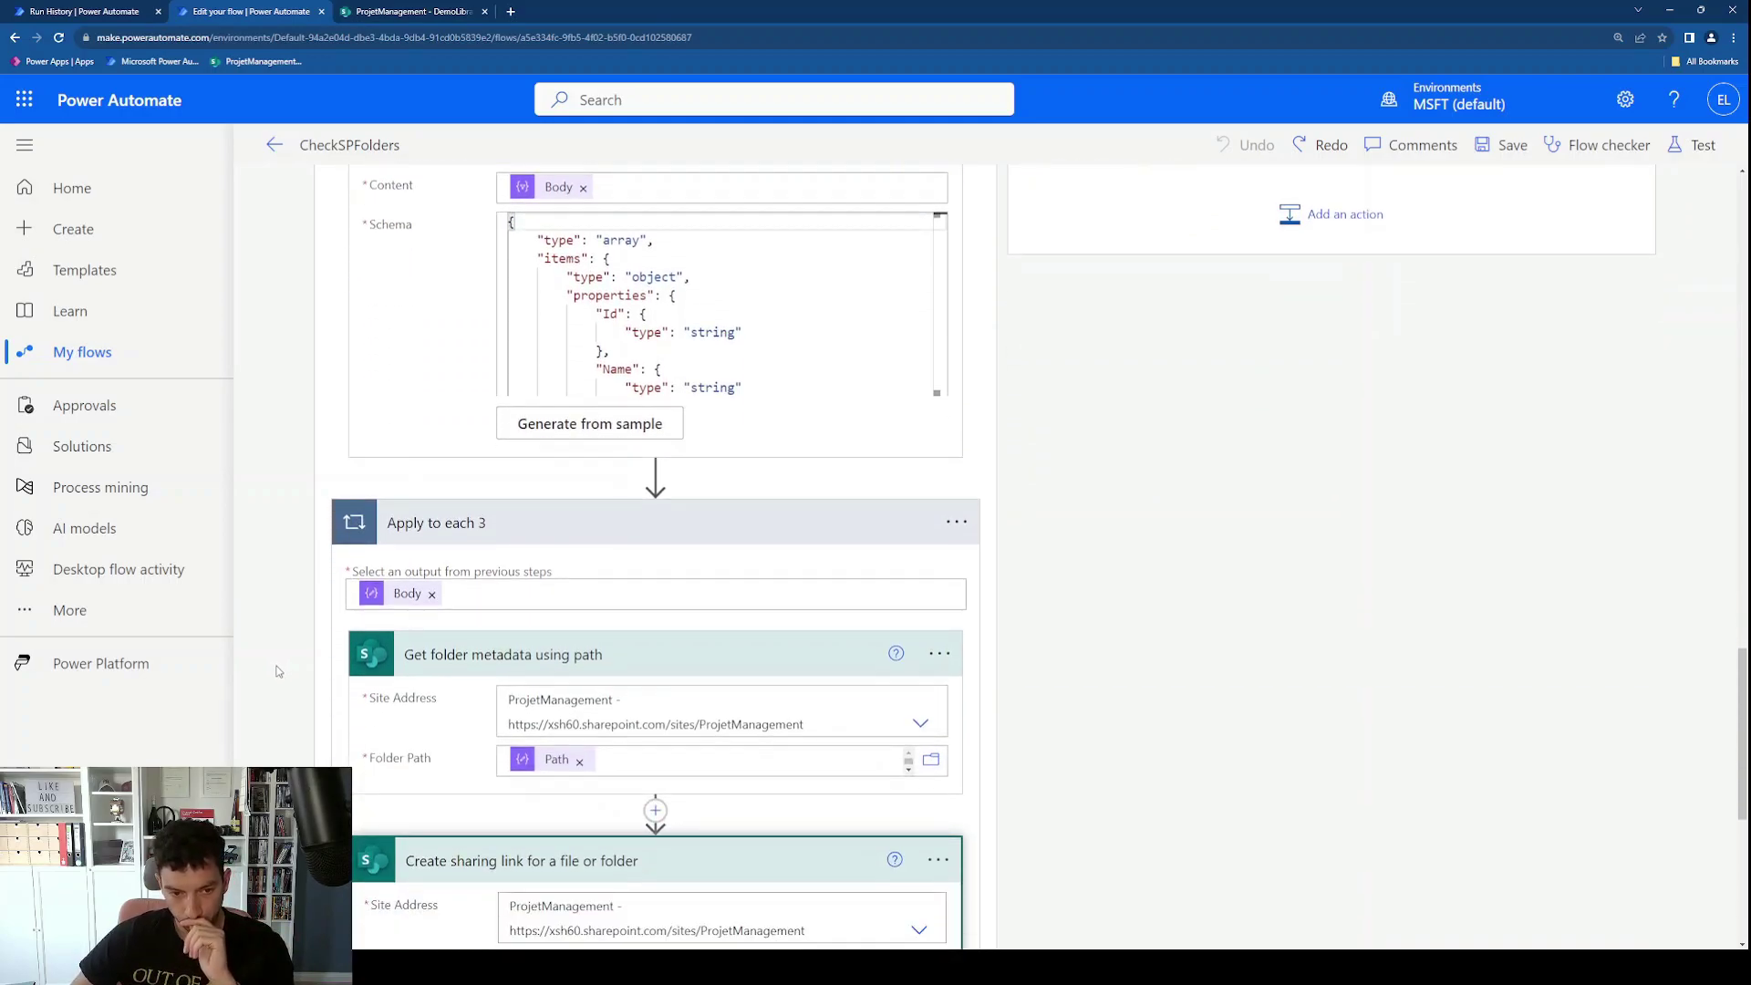
{"action": "scroll", "coordinate": [449, 622], "scroll_direction": "down", "scroll_amount": 2}
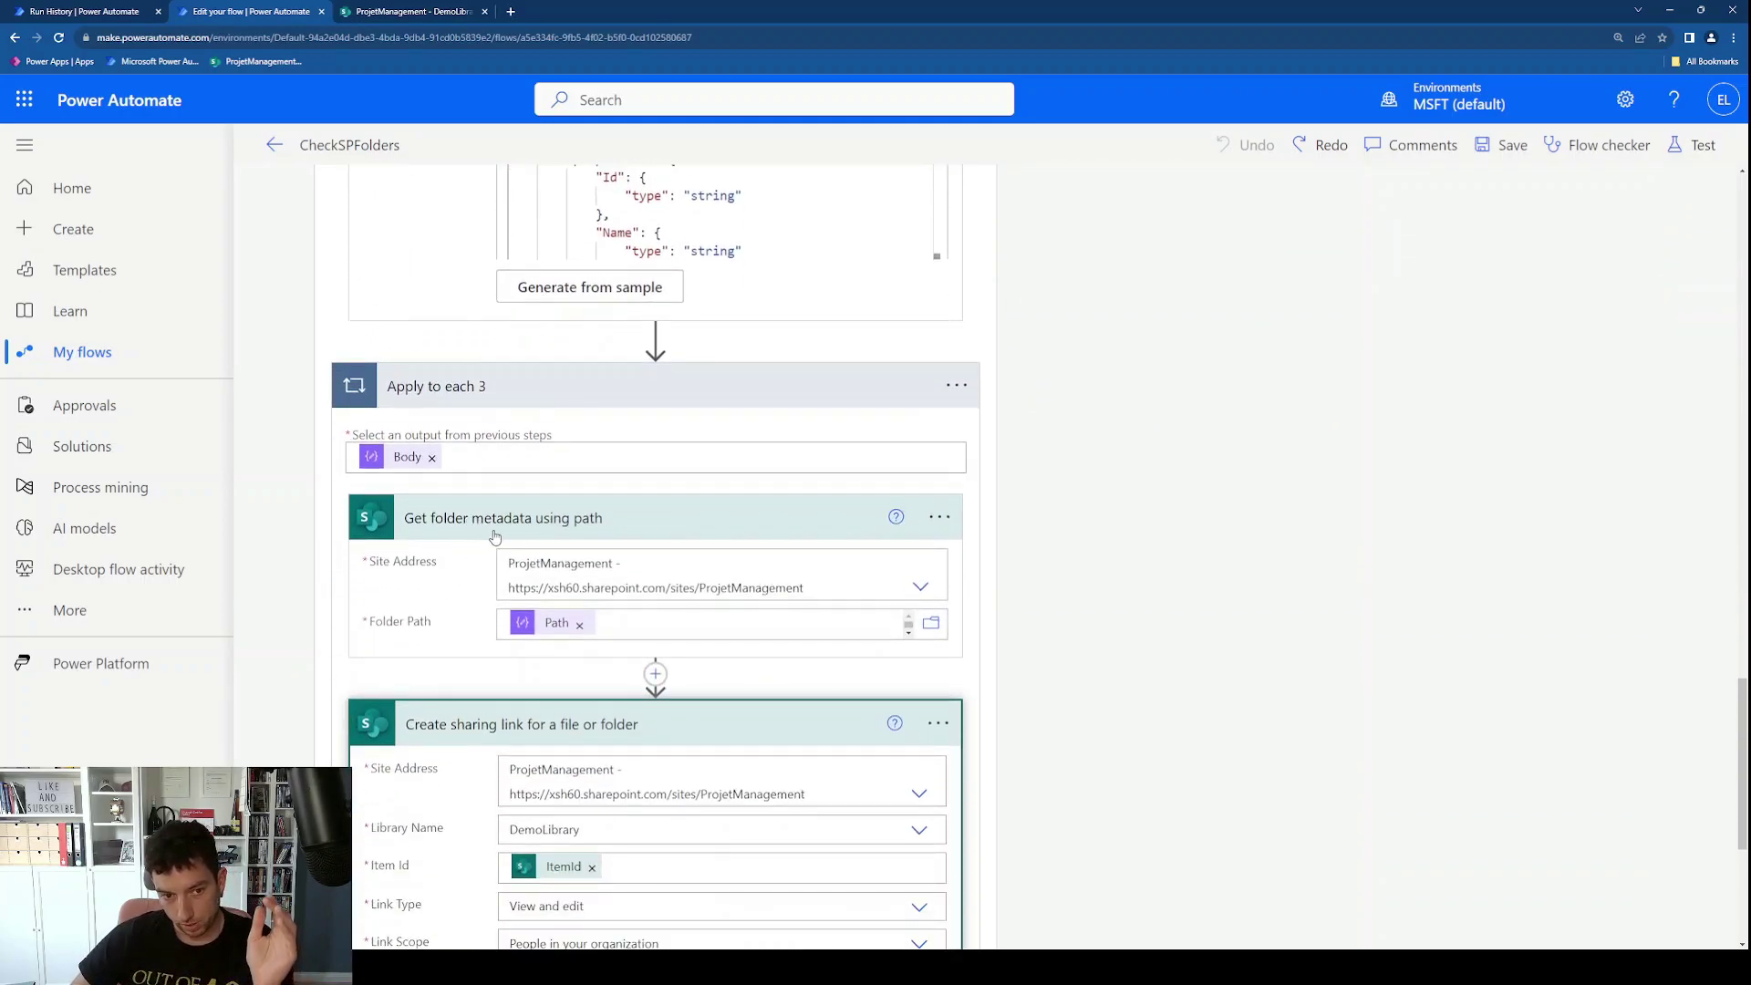
Step: Open the flow run from 9/28/2023 3:36:38 PM and expand Get folder metadata using path inside Apply to each 3
{"action": "mouse_move", "coordinate": [550, 628]}
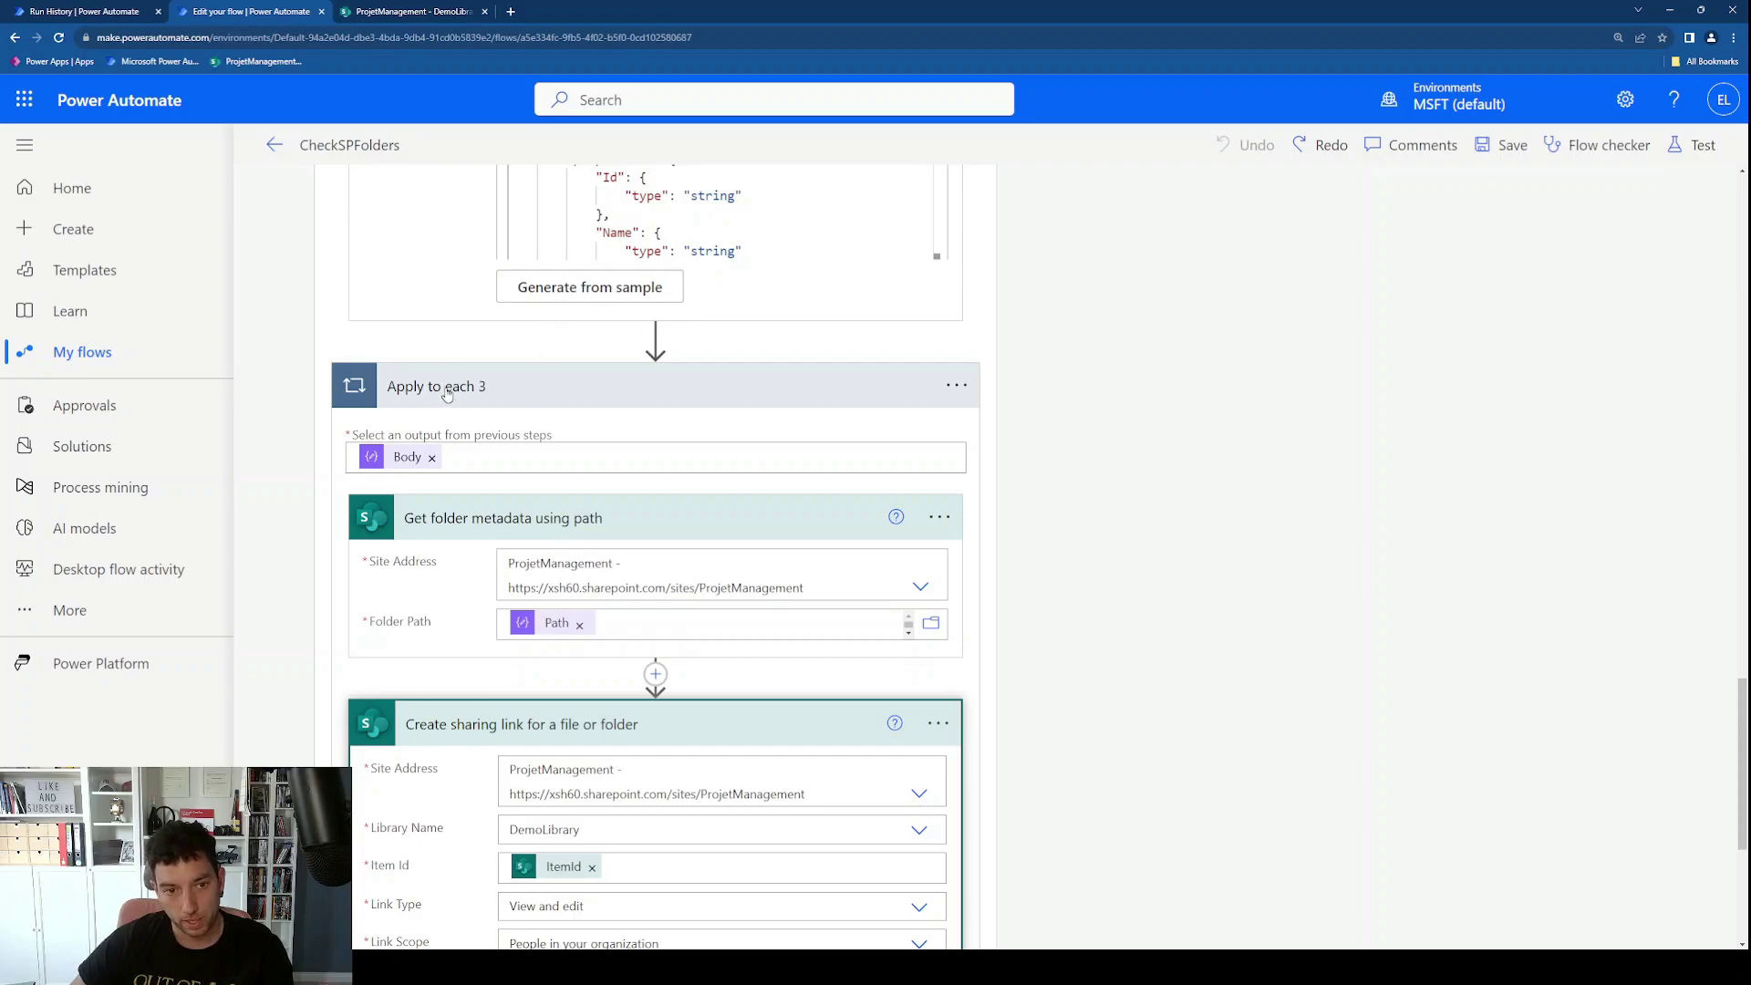
{"action": "mouse_move", "coordinate": [402, 459]}
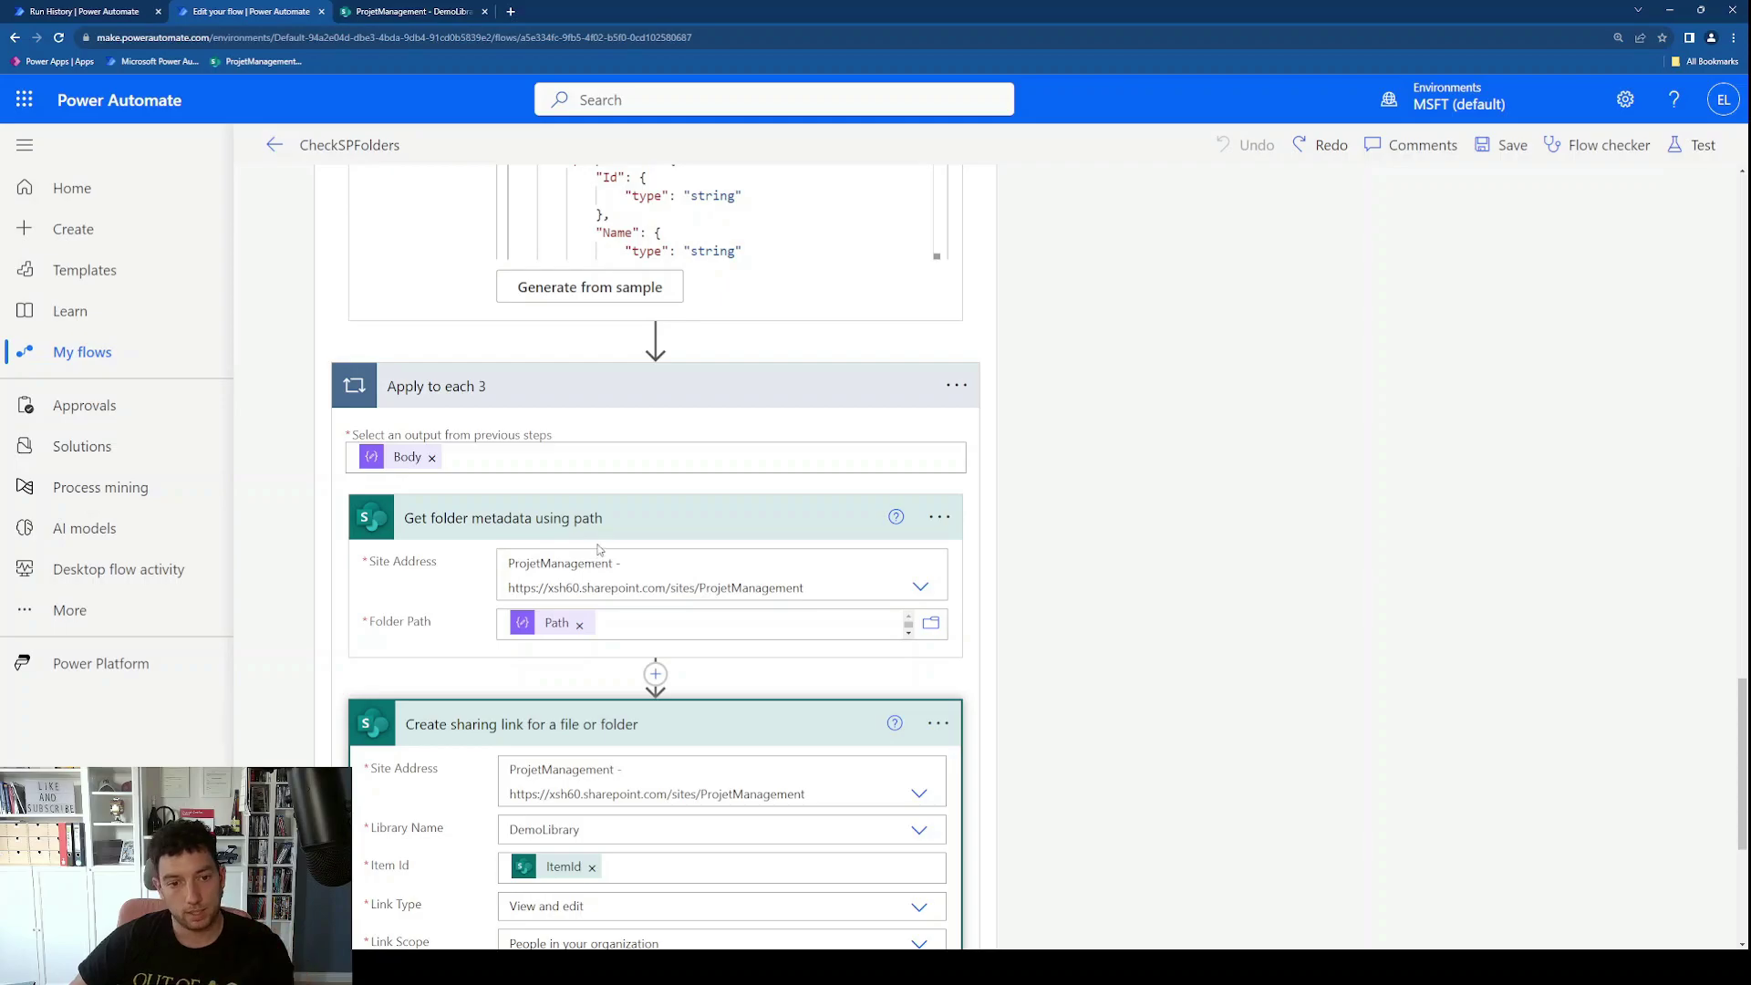
{"action": "scroll", "coordinate": [592, 554], "scroll_direction": "down", "scroll_amount": 2}
{"action": "left_click", "coordinate": [123, 10]}
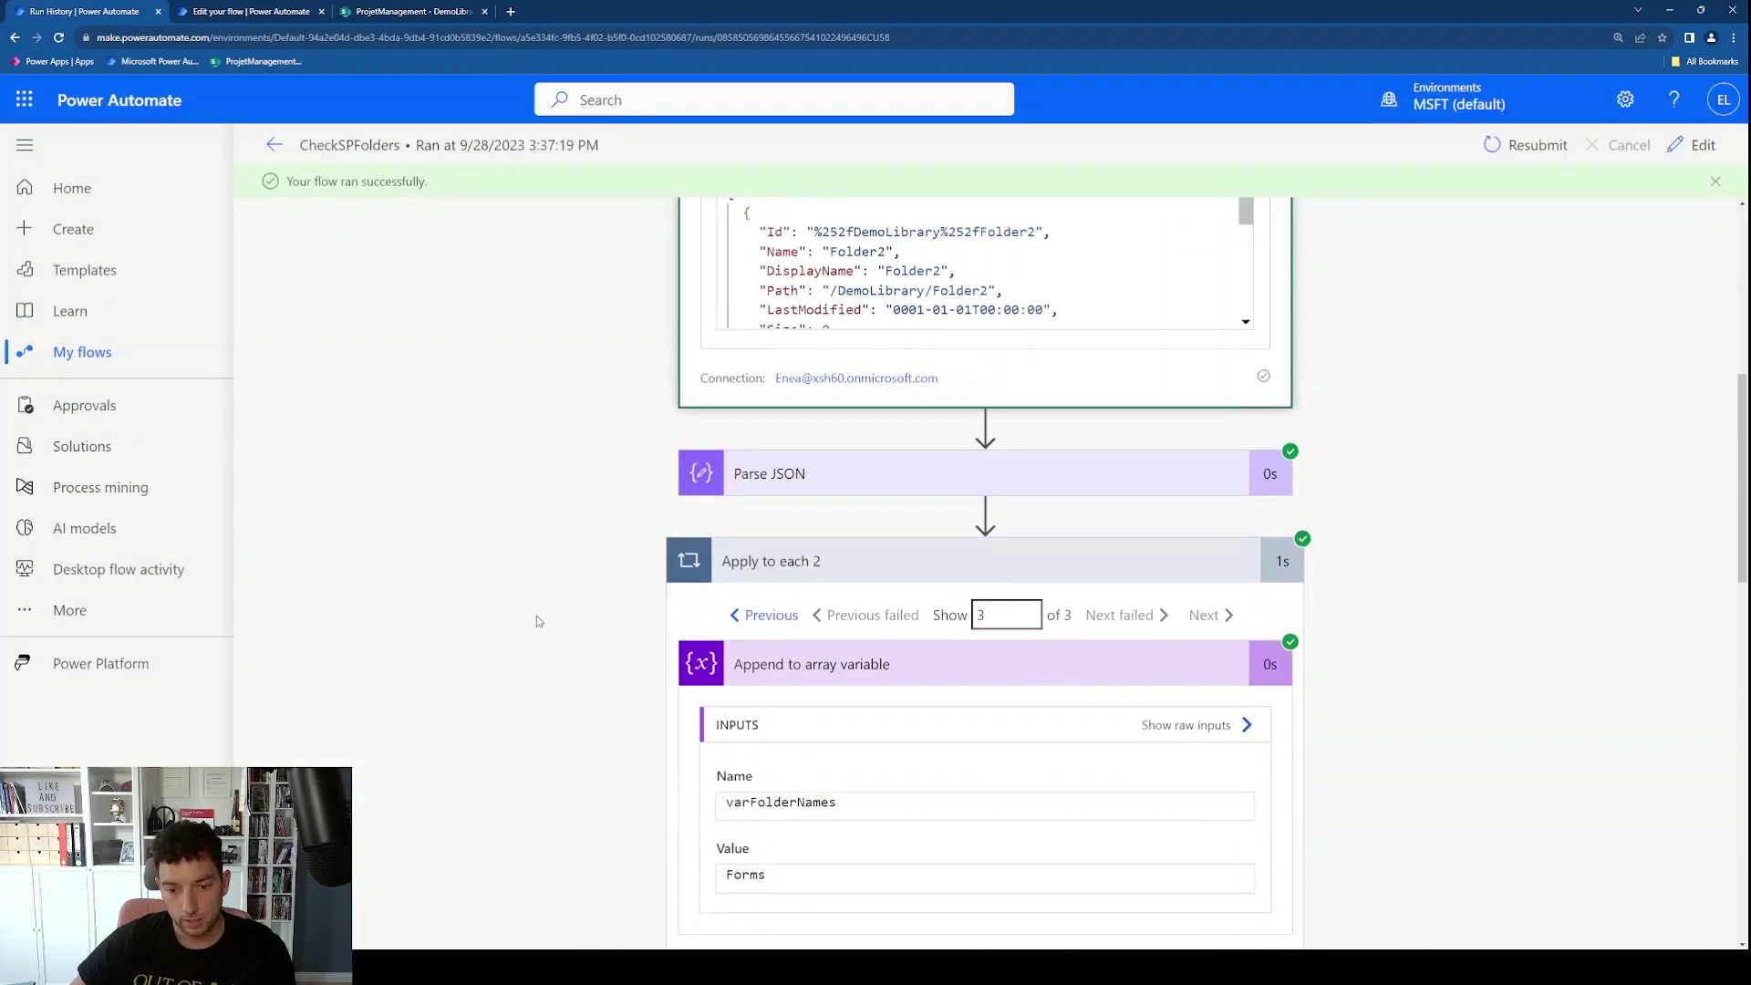
{"action": "scroll", "coordinate": [536, 616], "scroll_direction": "down", "scroll_amount": 5}
{"action": "scroll", "coordinate": [537, 615], "scroll_direction": "down", "scroll_amount": 2}
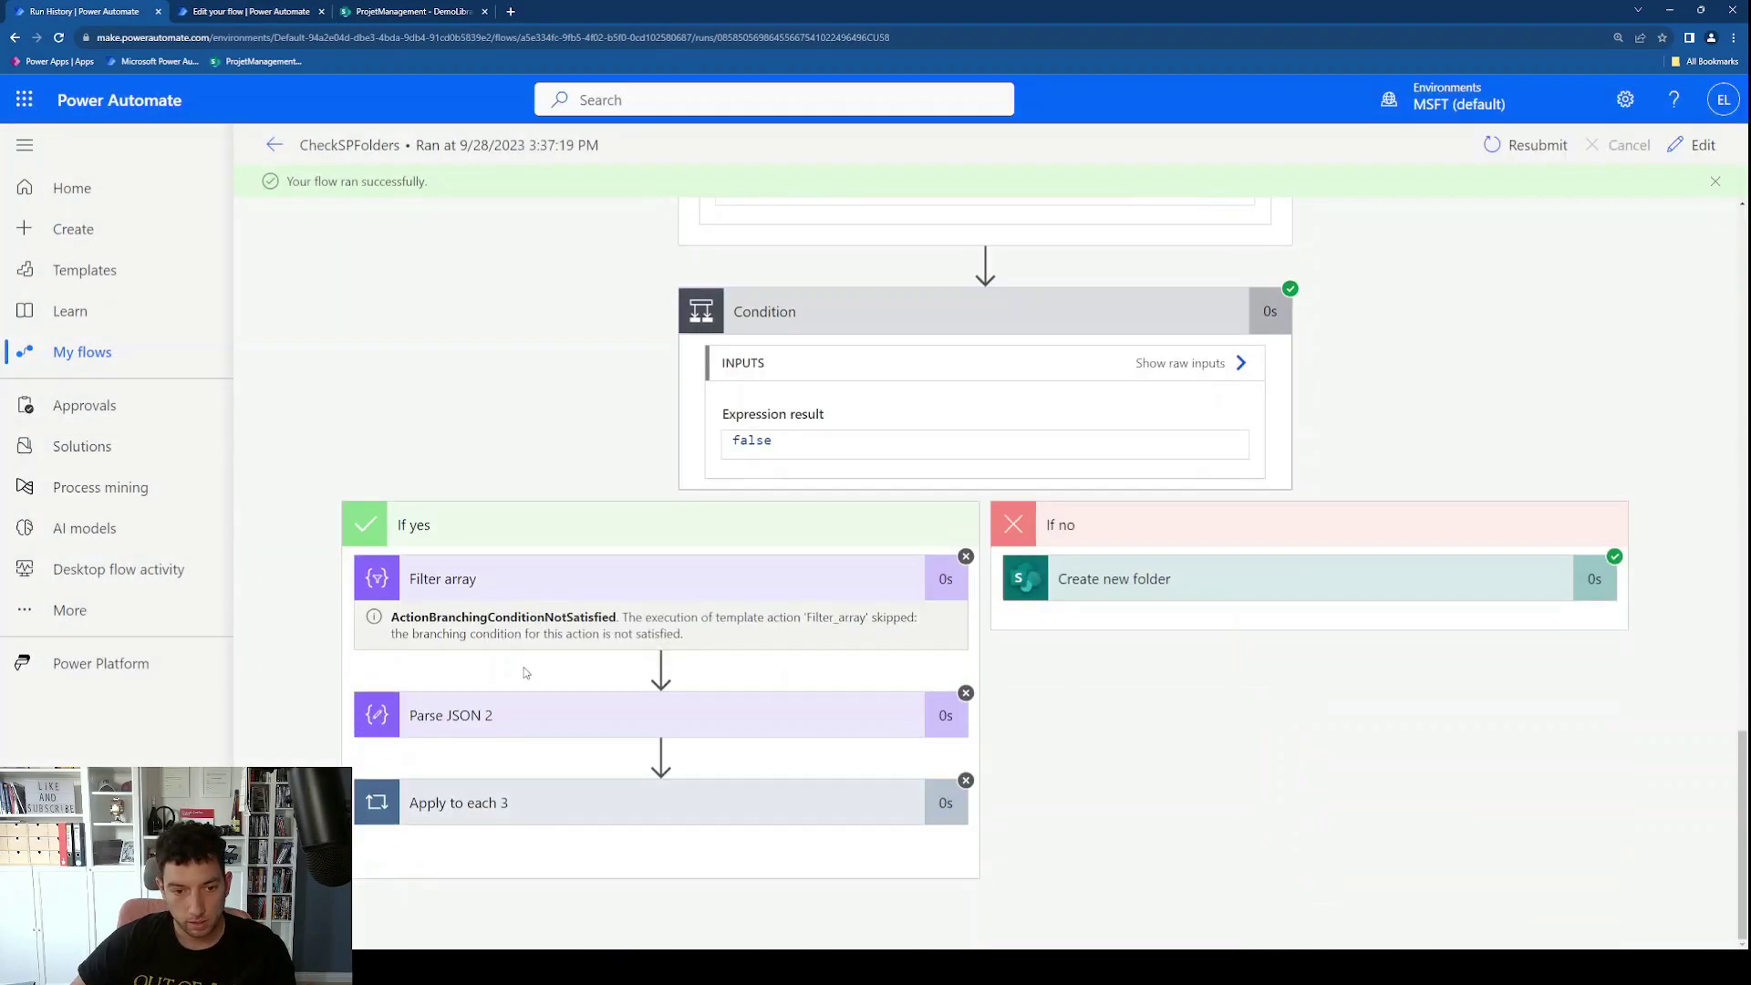
{"action": "left_click", "coordinate": [290, 143]}
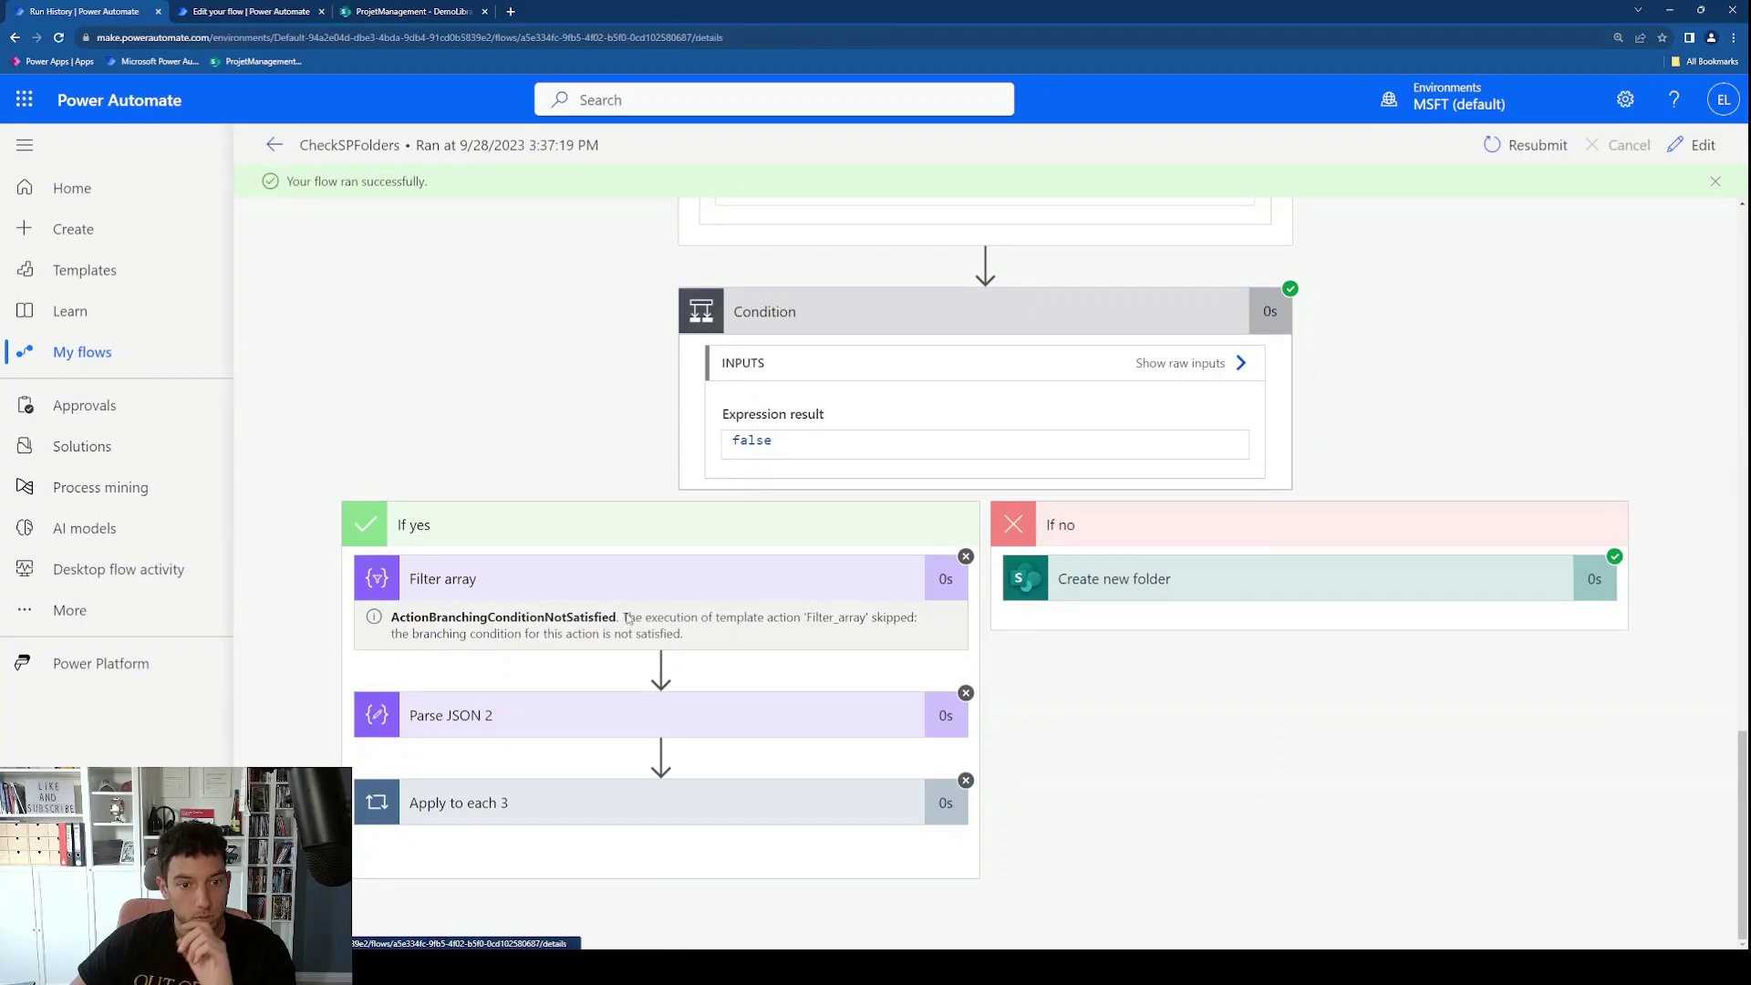
{"action": "left_click", "coordinate": [510, 795]}
{"action": "scroll", "coordinate": [529, 748], "scroll_direction": "down", "scroll_amount": 3}
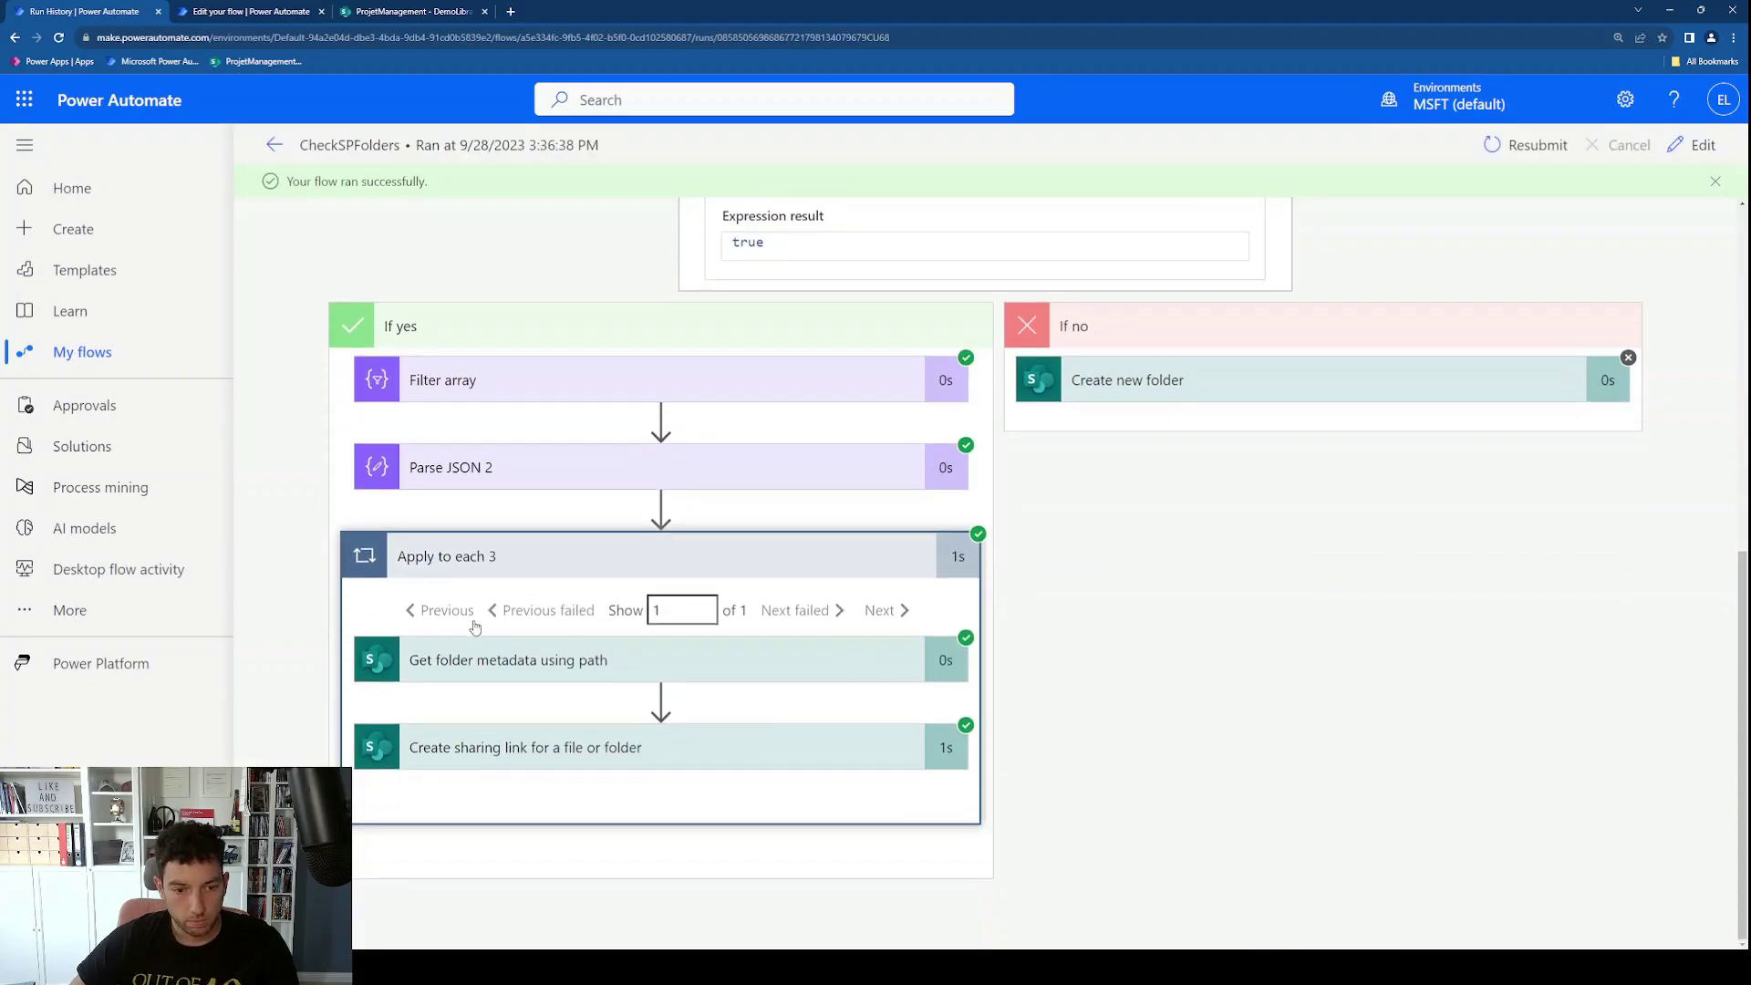
{"action": "left_click", "coordinate": [560, 673]}
{"action": "scroll", "coordinate": [560, 673], "scroll_direction": "down", "scroll_amount": 2}
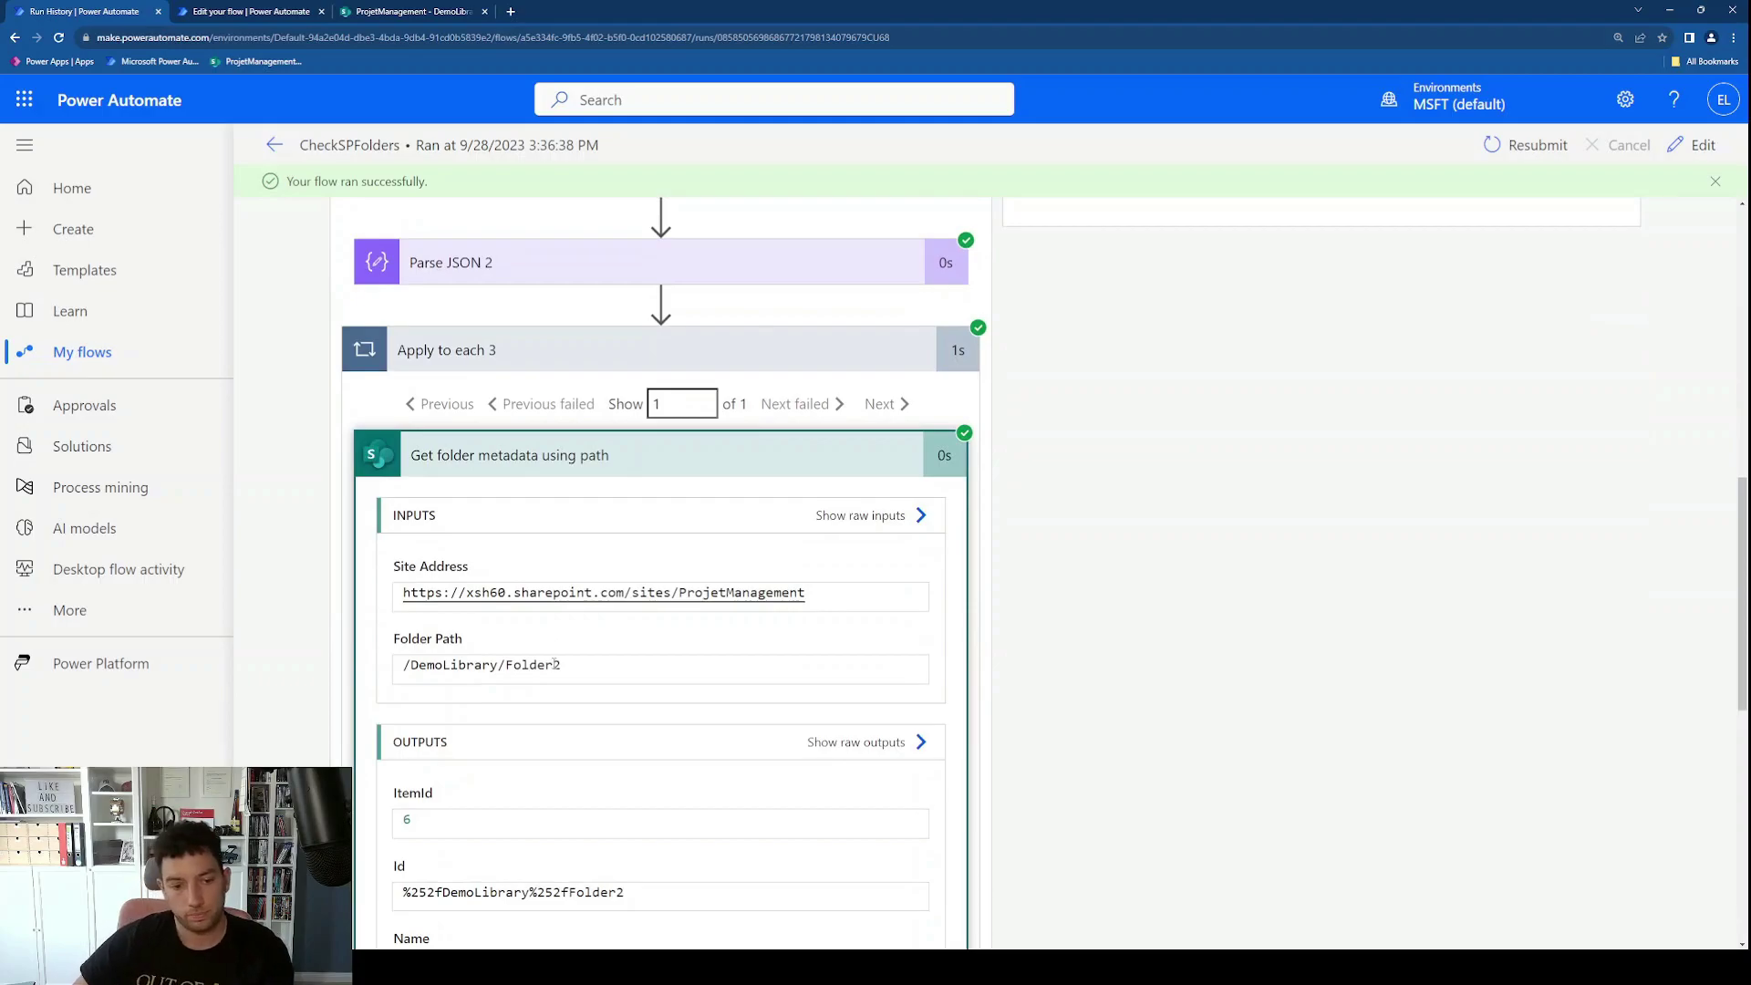
Step: Highlight the ItemId and Id outputs of Get folder metadata using path, along with the folder name in the Folder Path input
{"action": "double_click", "coordinate": [441, 821]}
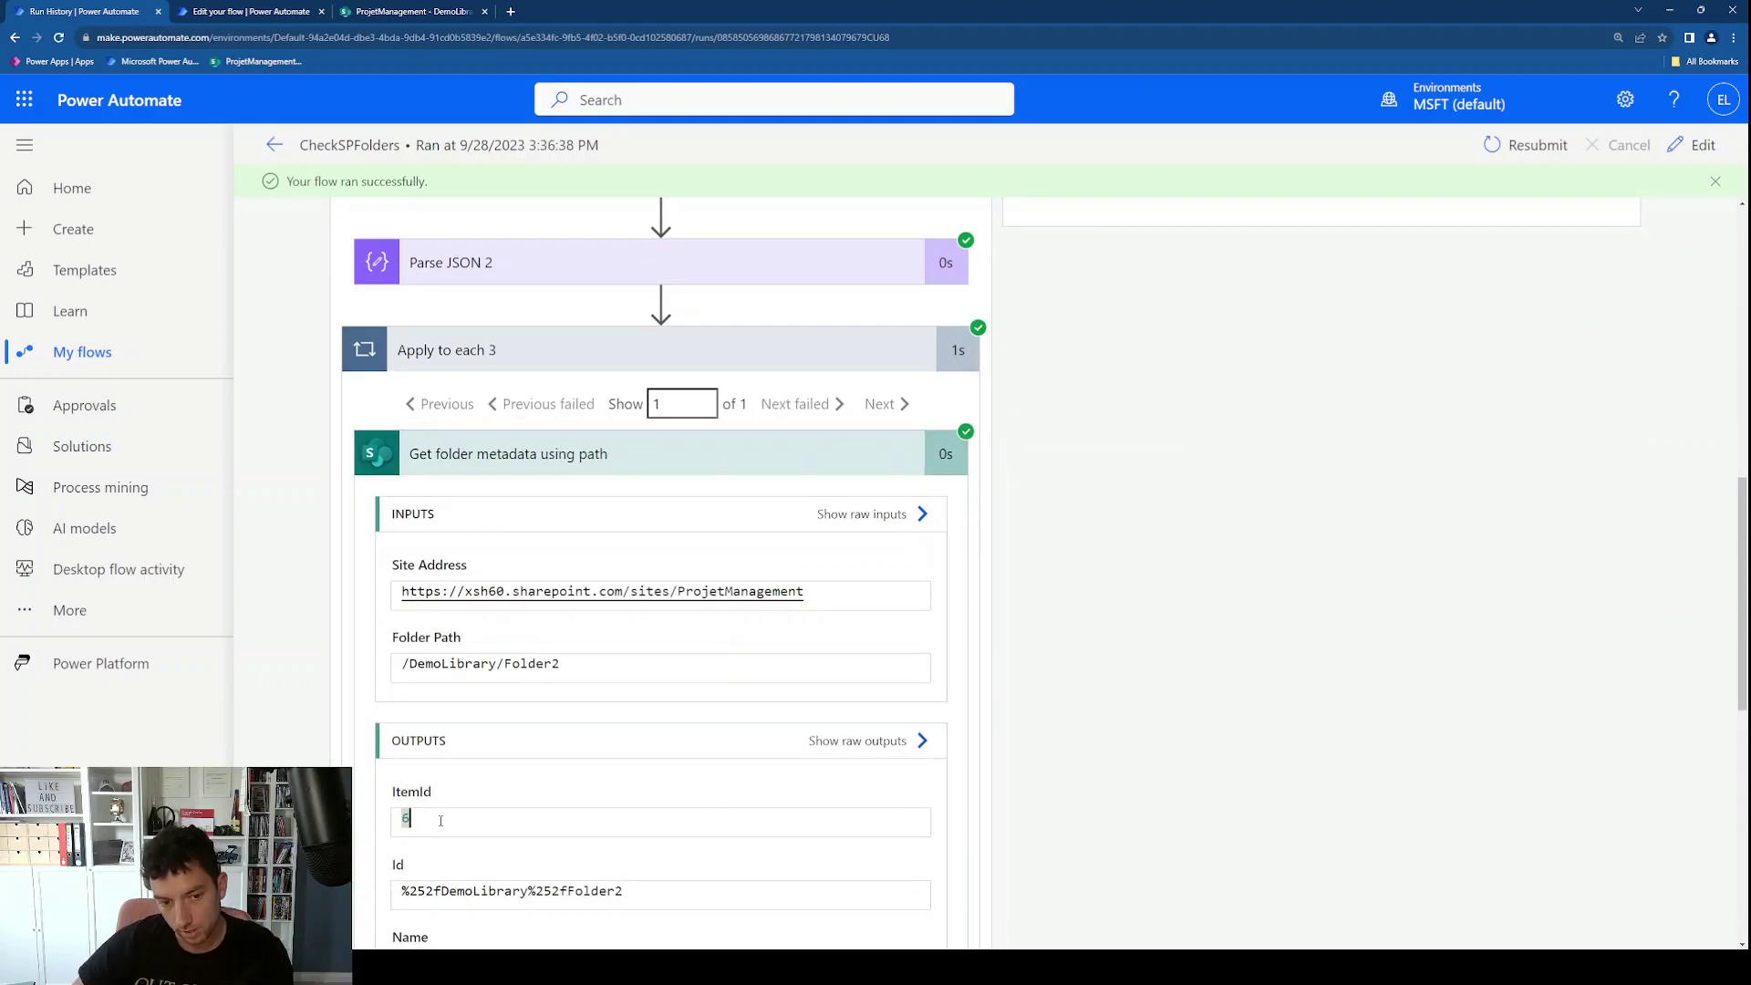
{"action": "left_click_drag", "start_coordinate": [560, 663], "coordinate": [504, 663]}
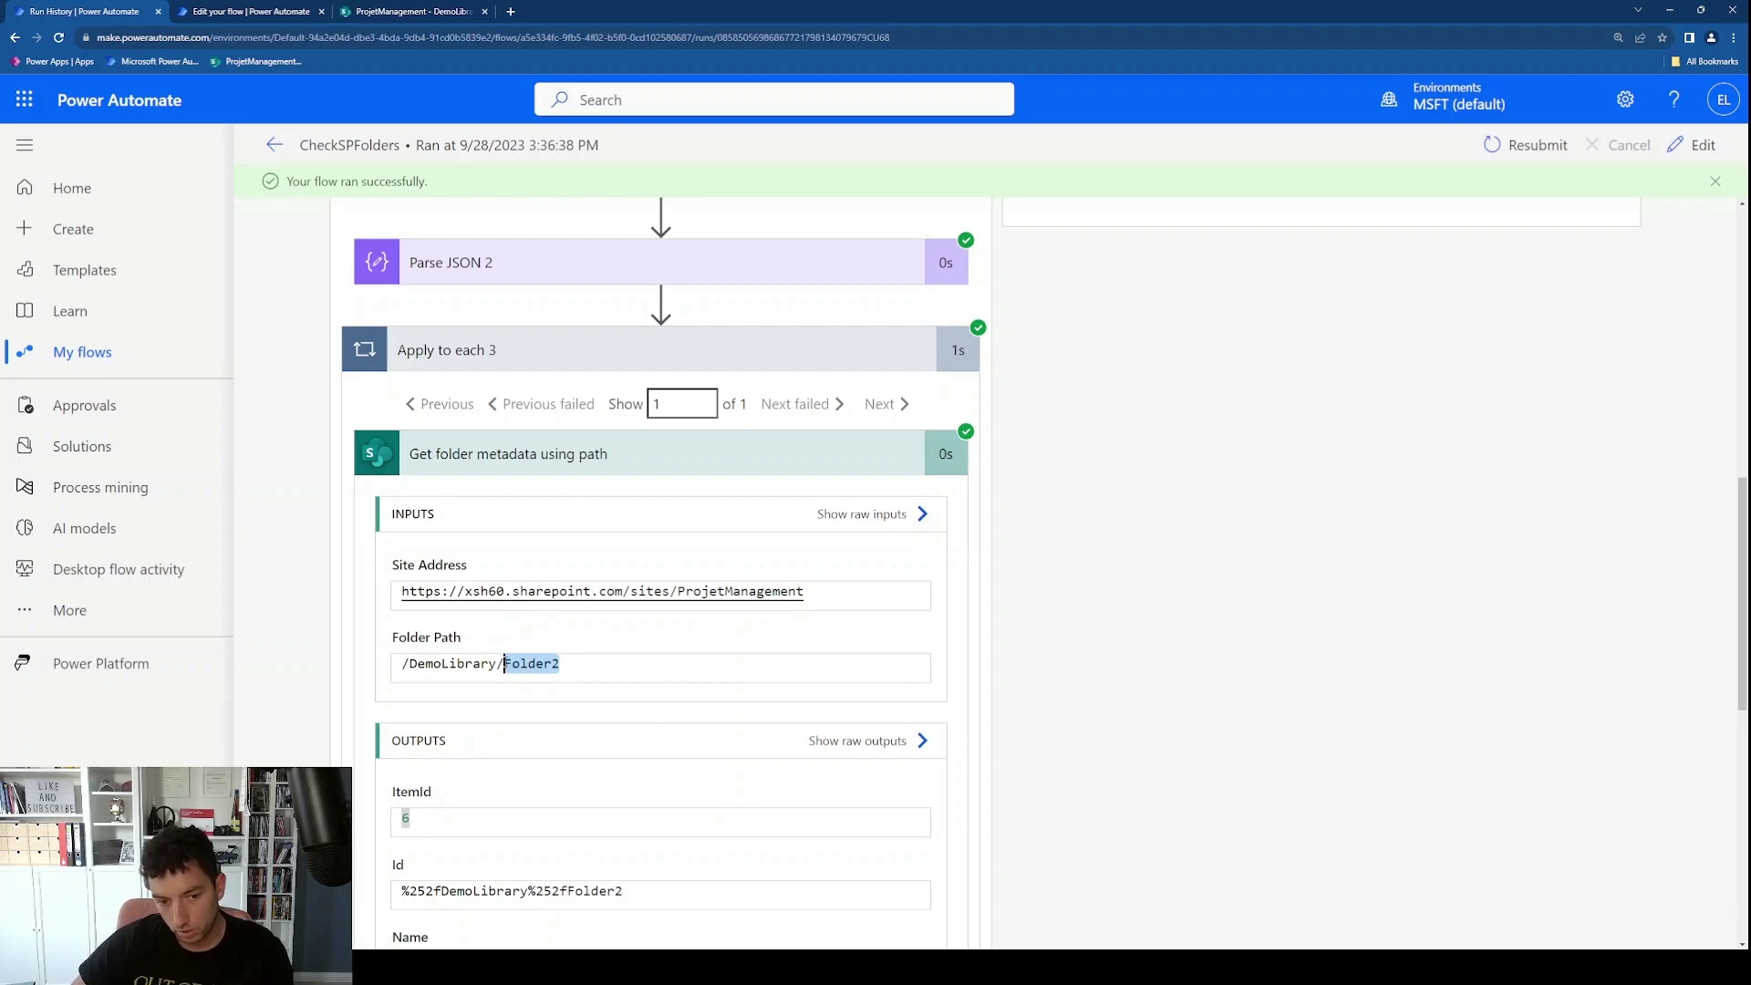
{"action": "left_click", "coordinate": [422, 832]}
{"action": "left_click_drag", "start_coordinate": [407, 824], "coordinate": [404, 826]}
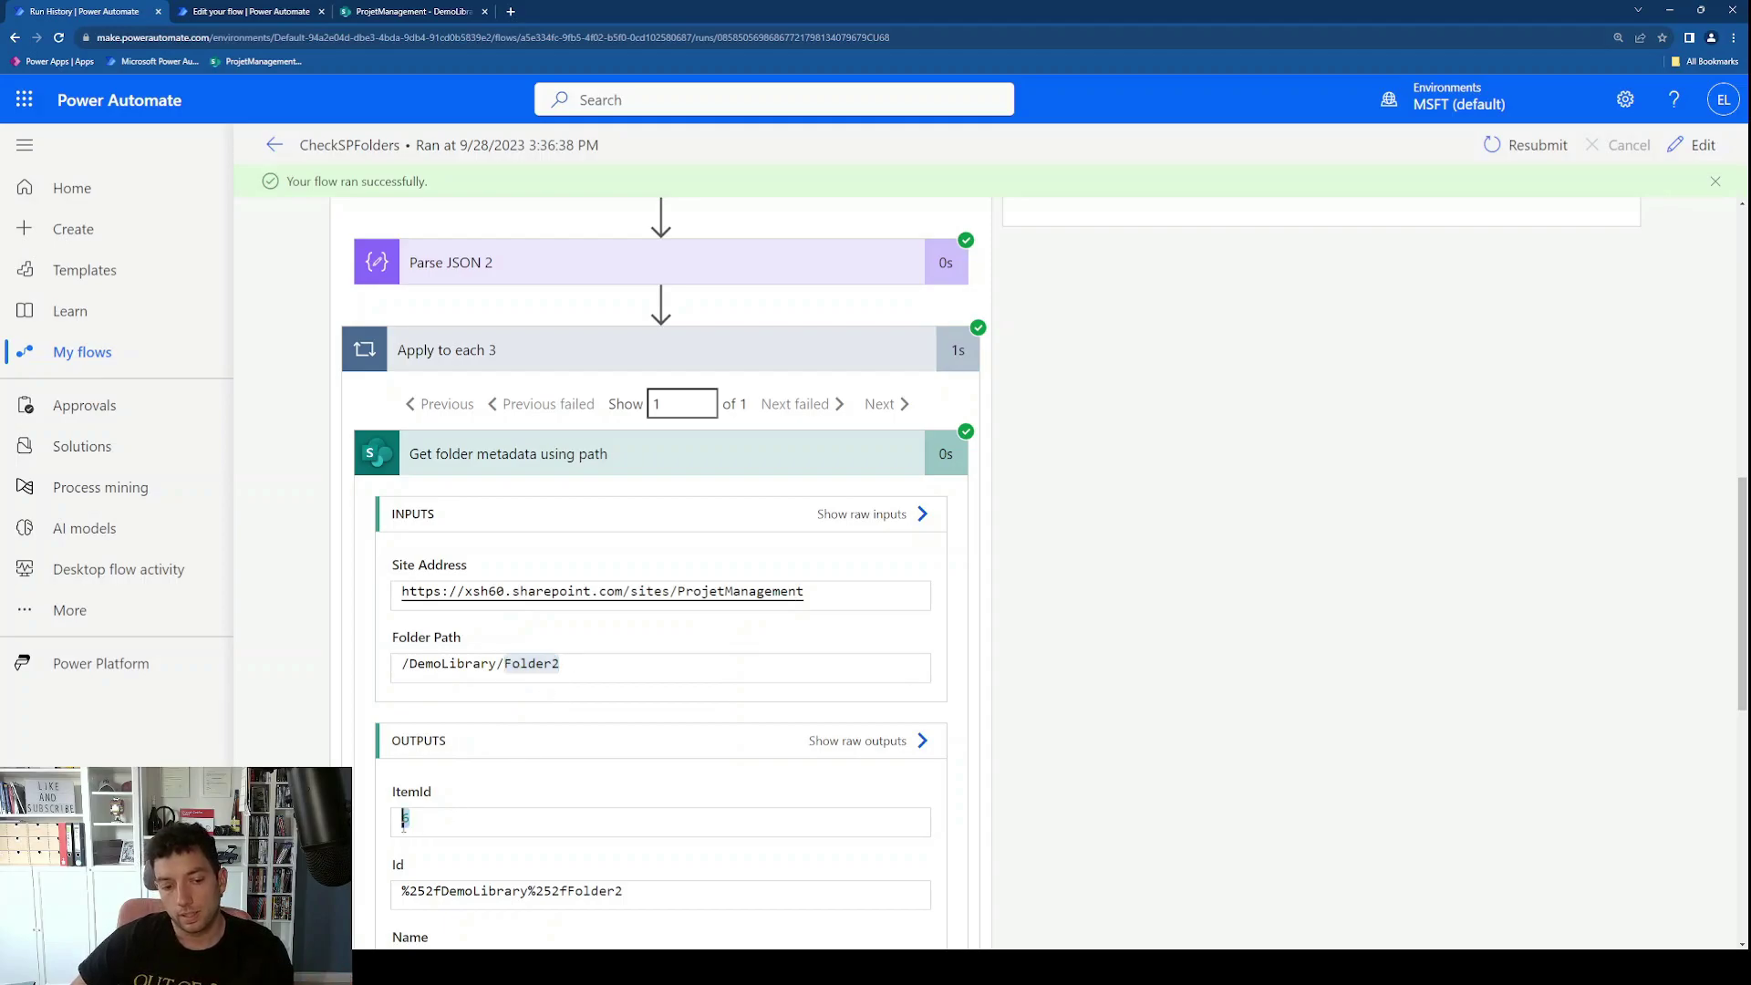
{"action": "scroll", "coordinate": [609, 889], "scroll_direction": "down", "scroll_amount": 2}
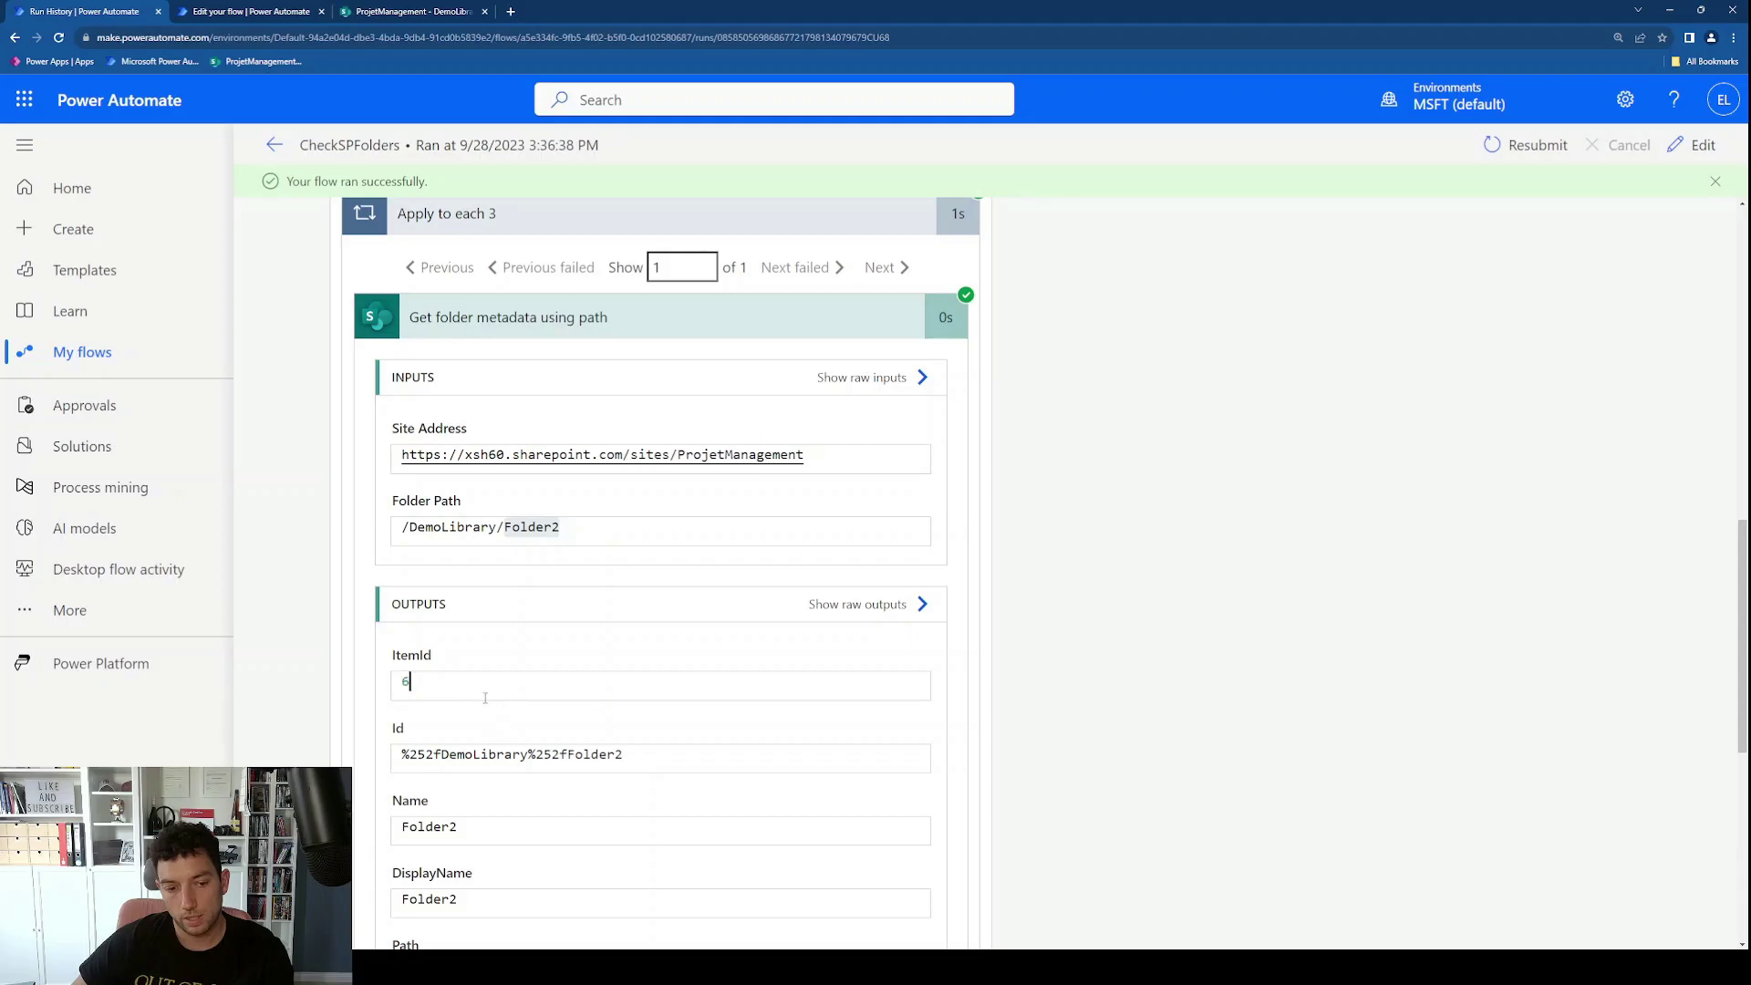
{"action": "left_click_drag", "start_coordinate": [617, 755], "coordinate": [396, 746]}
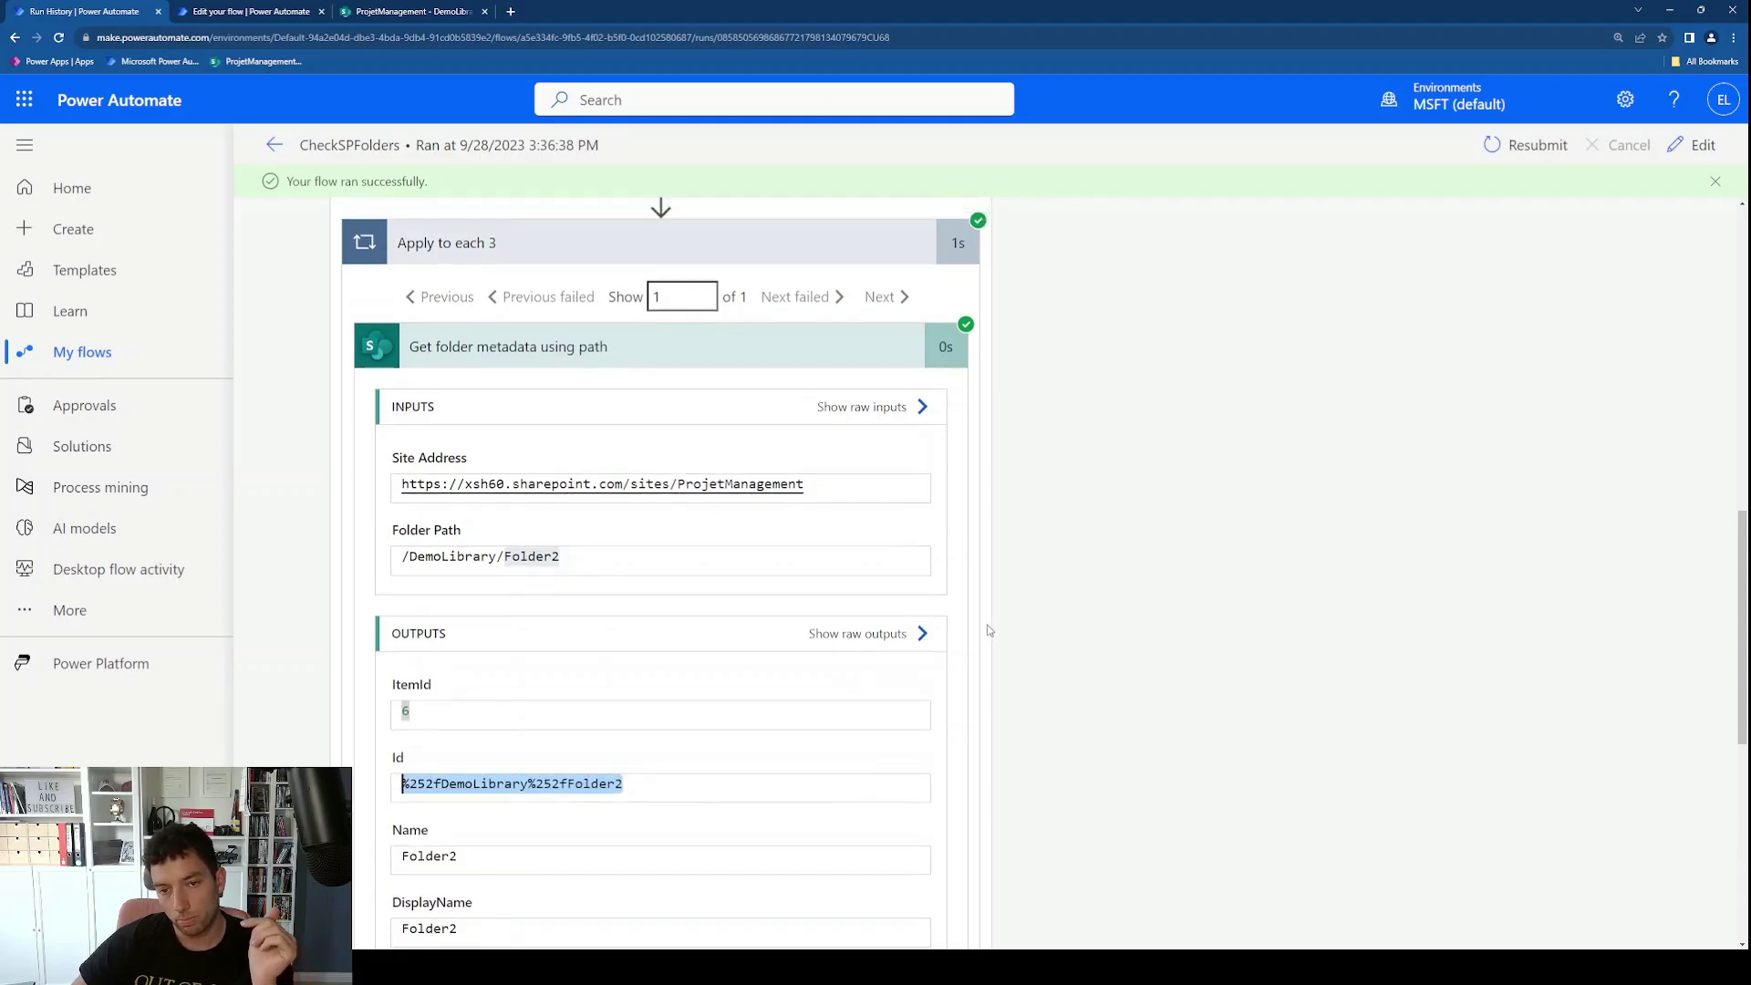
Step: Review the run's actions from List folder down, and compare the Id and ItemId outputs of the folder metadata action
{"action": "scroll", "coordinate": [974, 616], "scroll_direction": "up", "scroll_amount": 10}
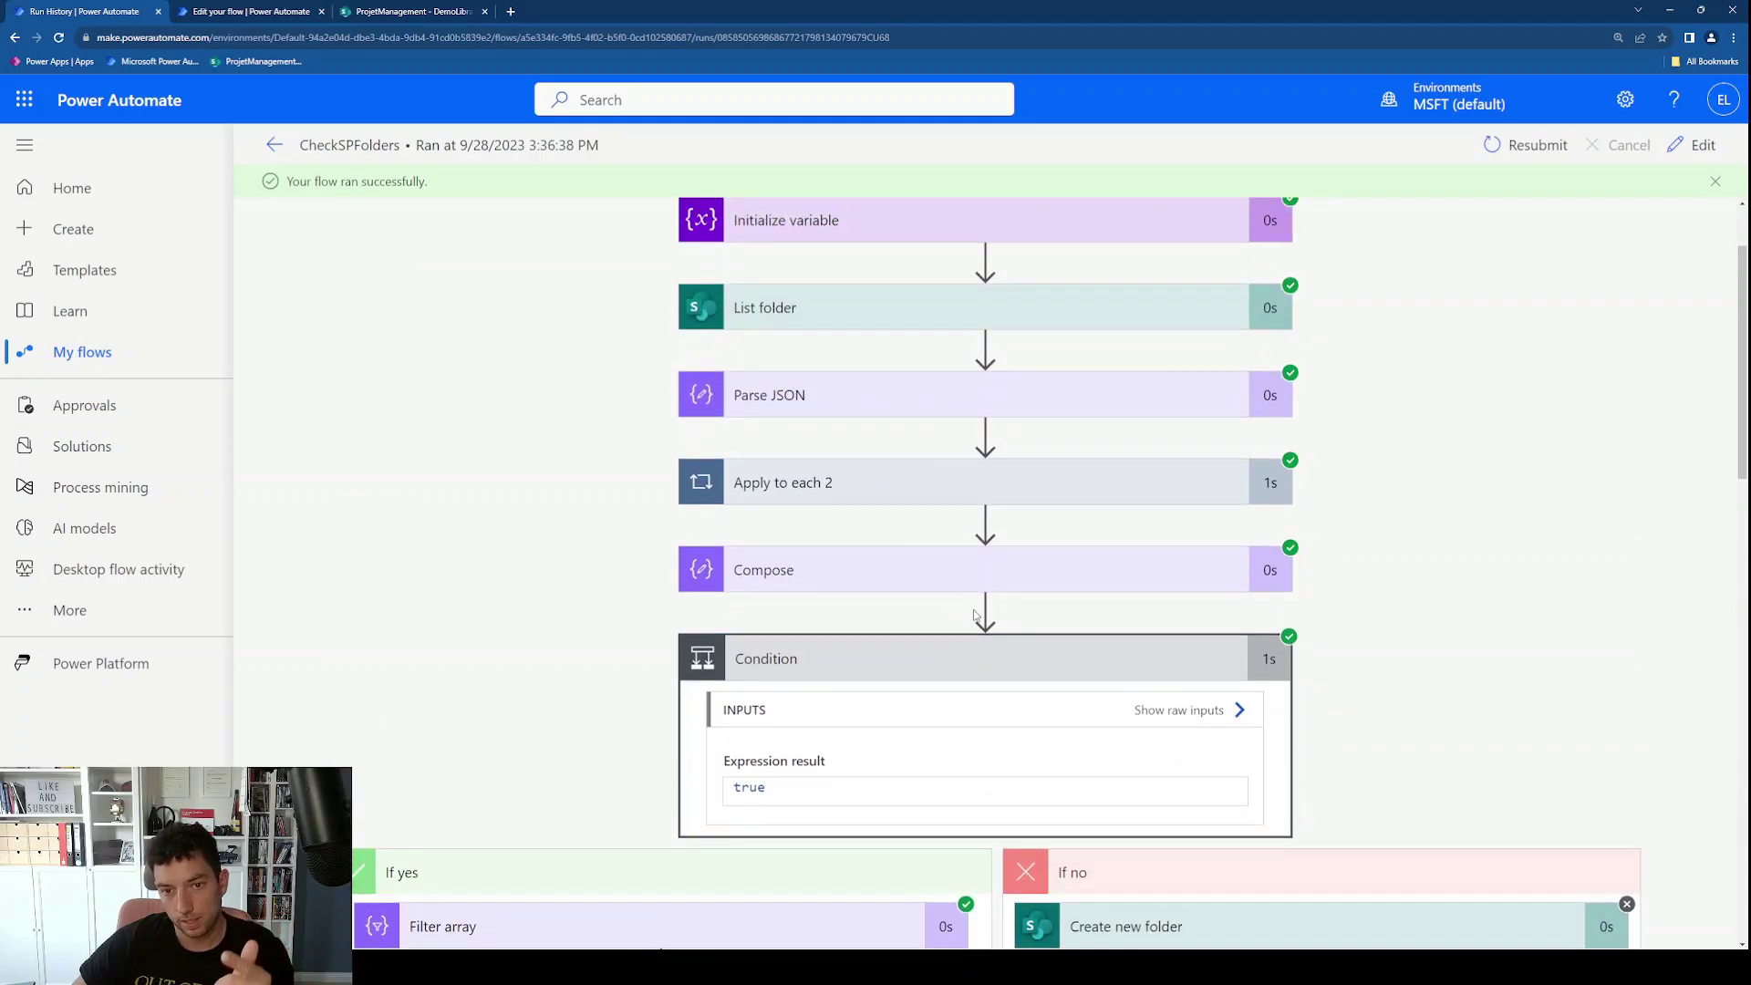
{"action": "scroll", "coordinate": [974, 616], "scroll_direction": "down", "scroll_amount": 7}
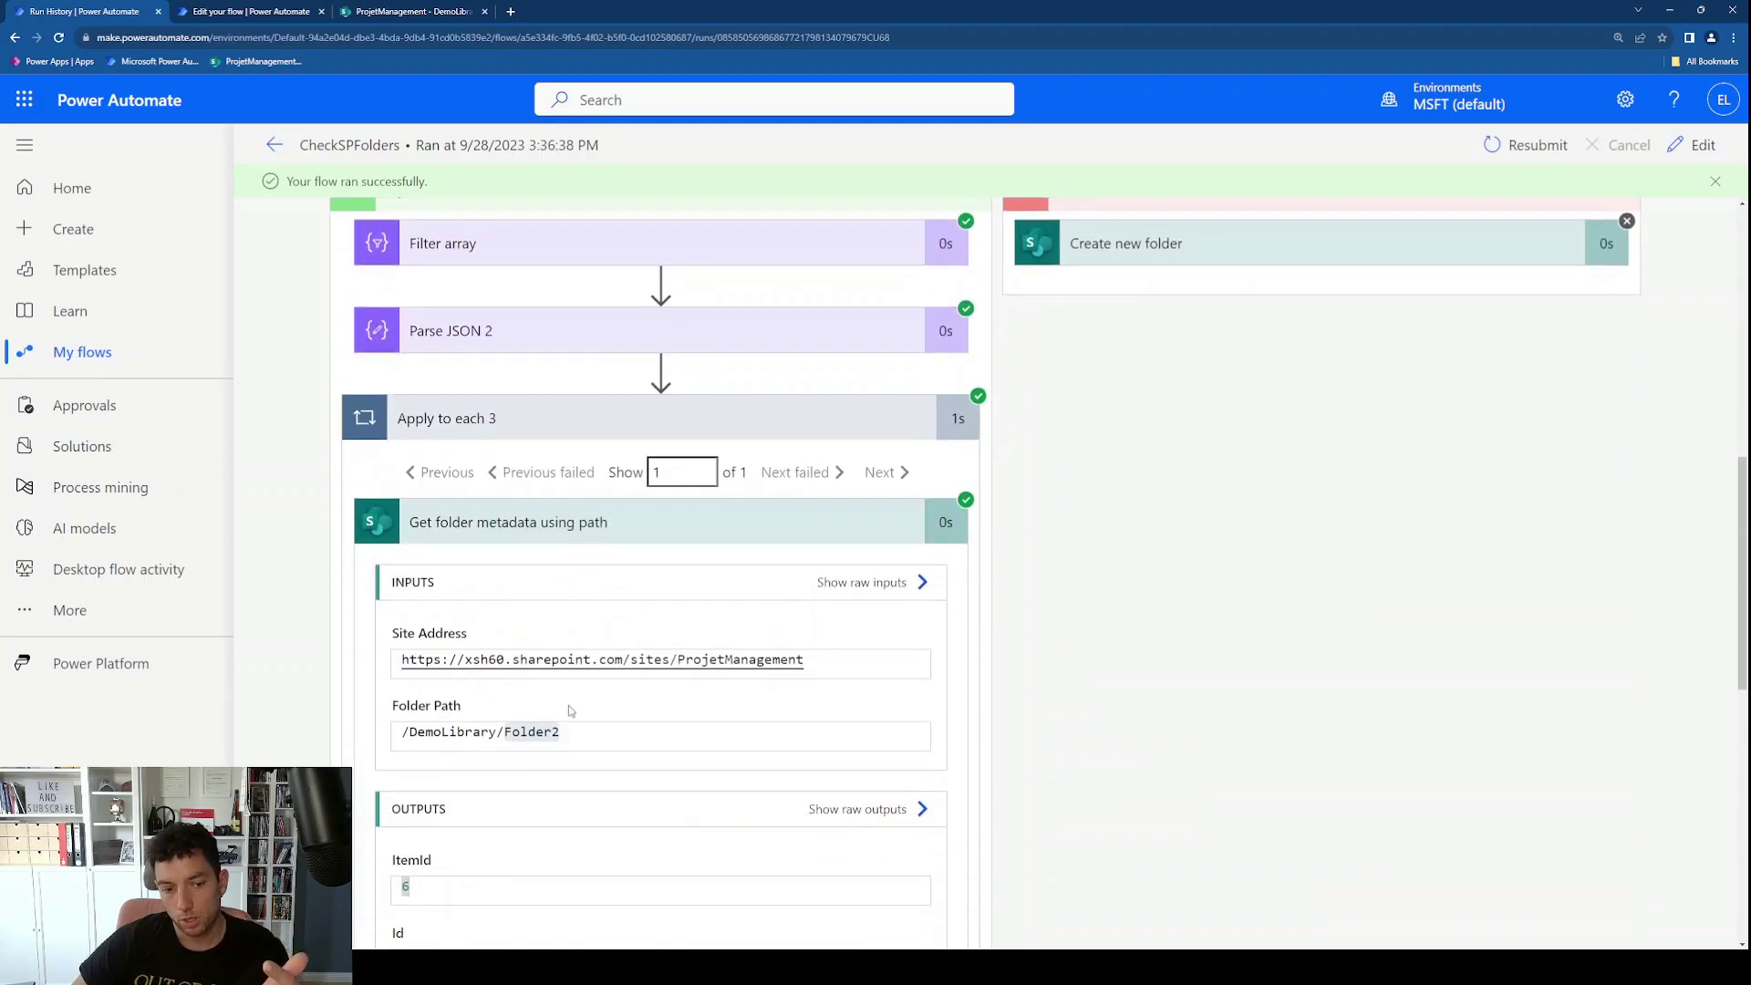
{"action": "scroll", "coordinate": [580, 697], "scroll_direction": "down", "scroll_amount": 2}
{"action": "left_click", "coordinate": [642, 760]}
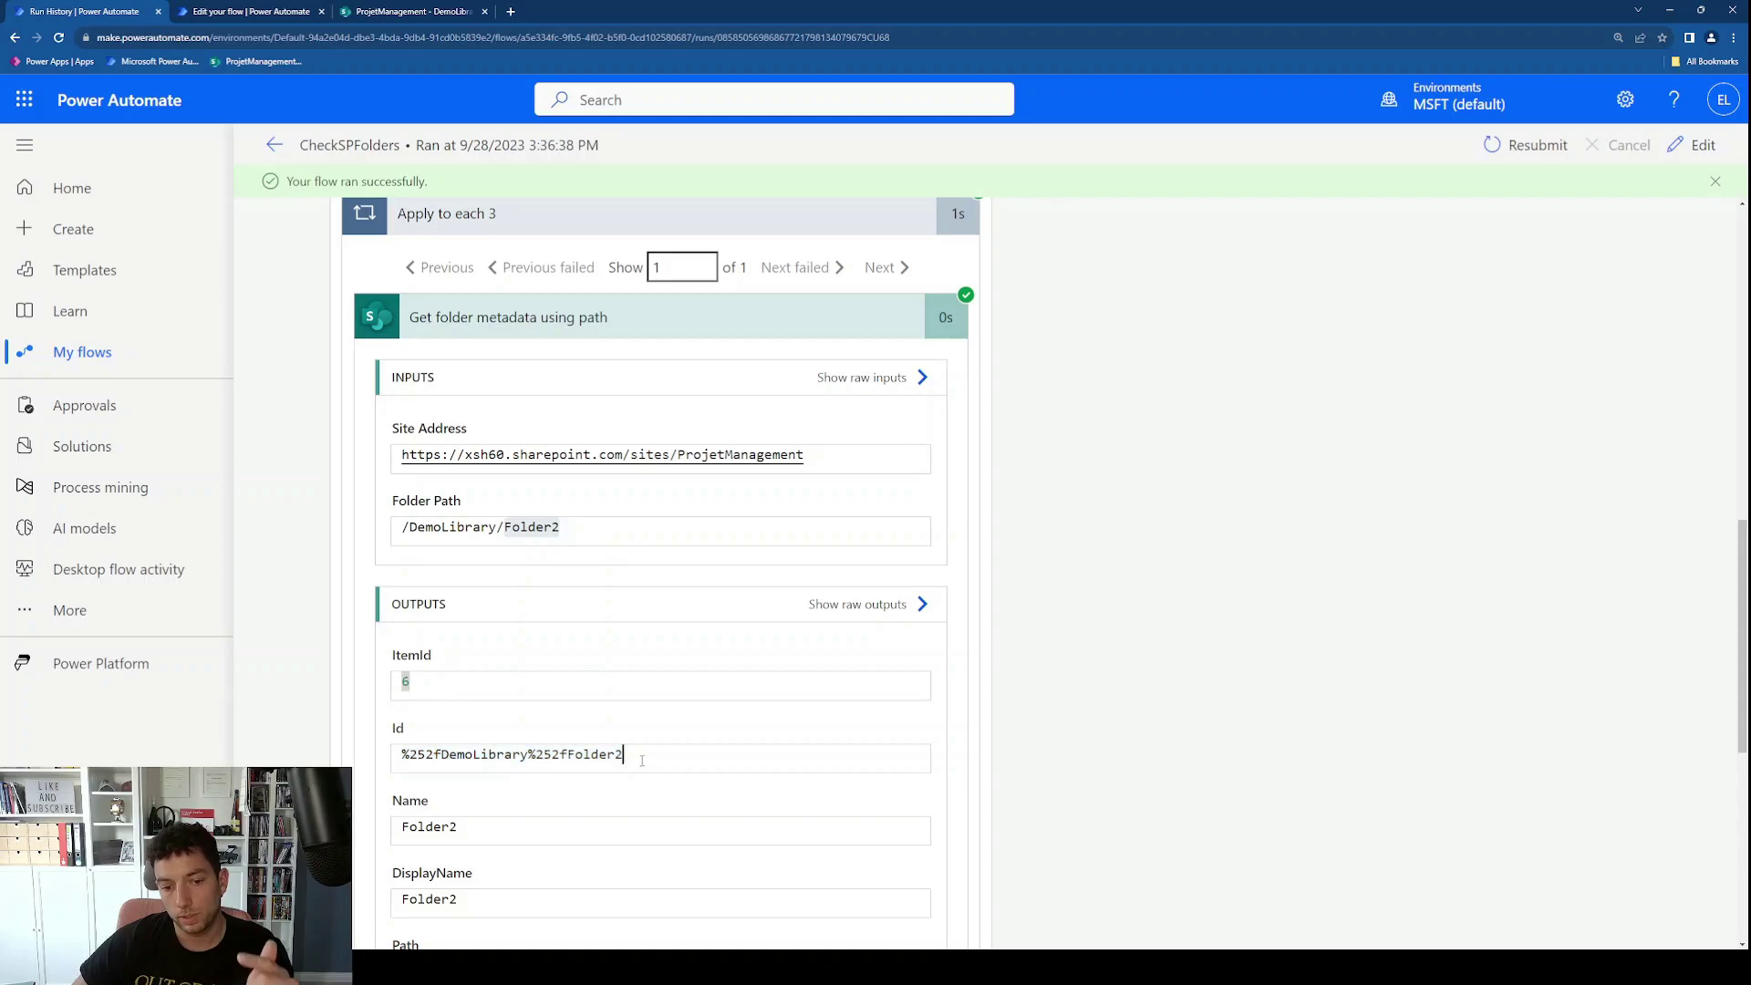
{"action": "left_click_drag", "start_coordinate": [642, 760], "coordinate": [401, 757]}
{"action": "scroll", "coordinate": [734, 755], "scroll_direction": "down", "scroll_amount": 6}
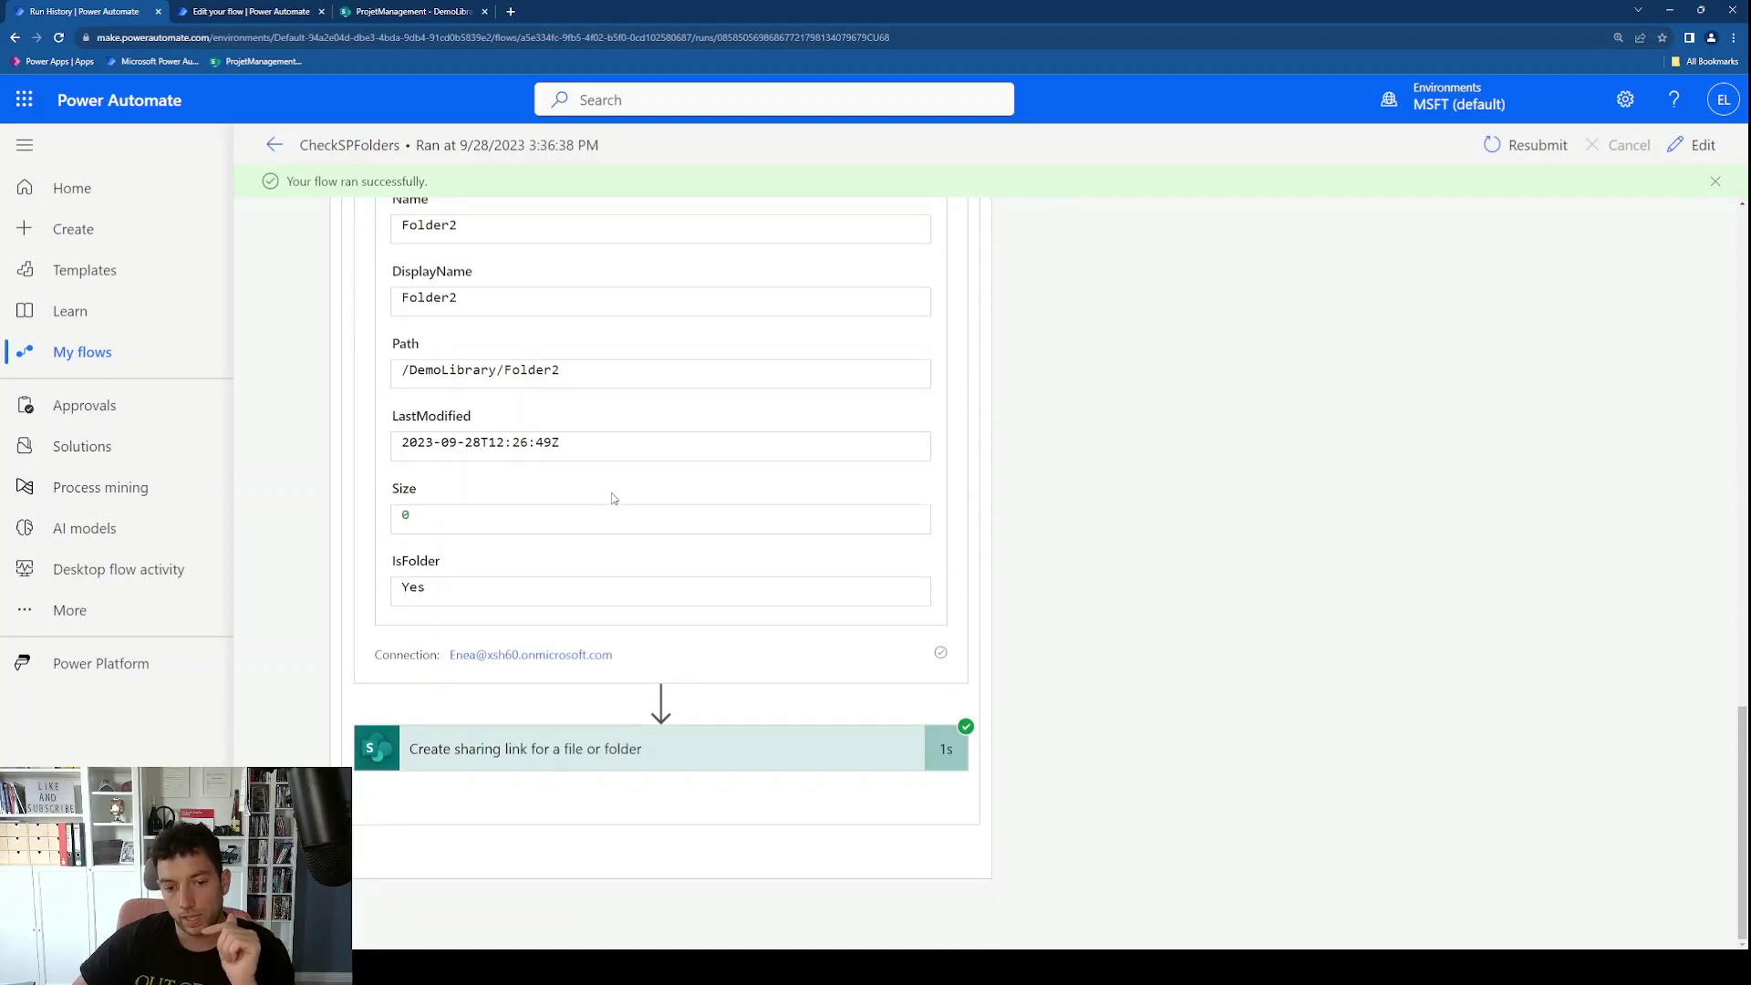
{"action": "scroll", "coordinate": [613, 499], "scroll_direction": "up", "scroll_amount": 3}
{"action": "left_click_drag", "start_coordinate": [411, 354], "coordinate": [398, 353]}
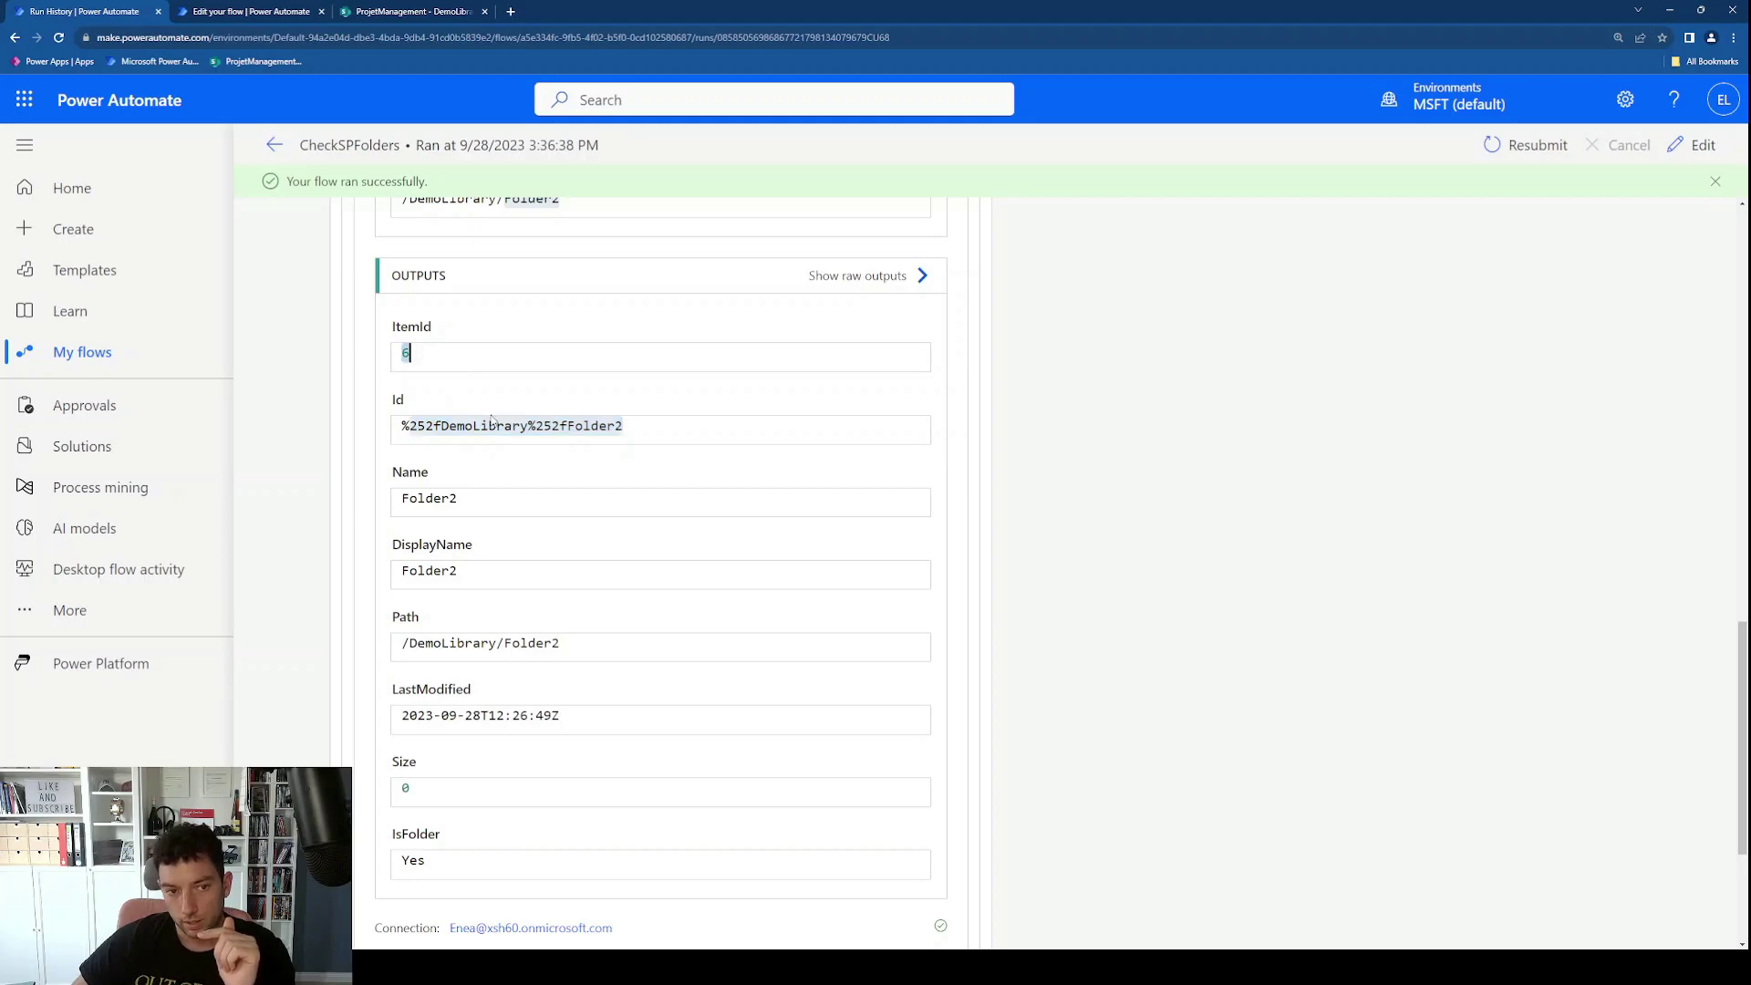
Step: Return to the flow editor and check the Link Type choices of the sharing link action, keeping View and edit
{"action": "left_click", "coordinate": [265, 10]}
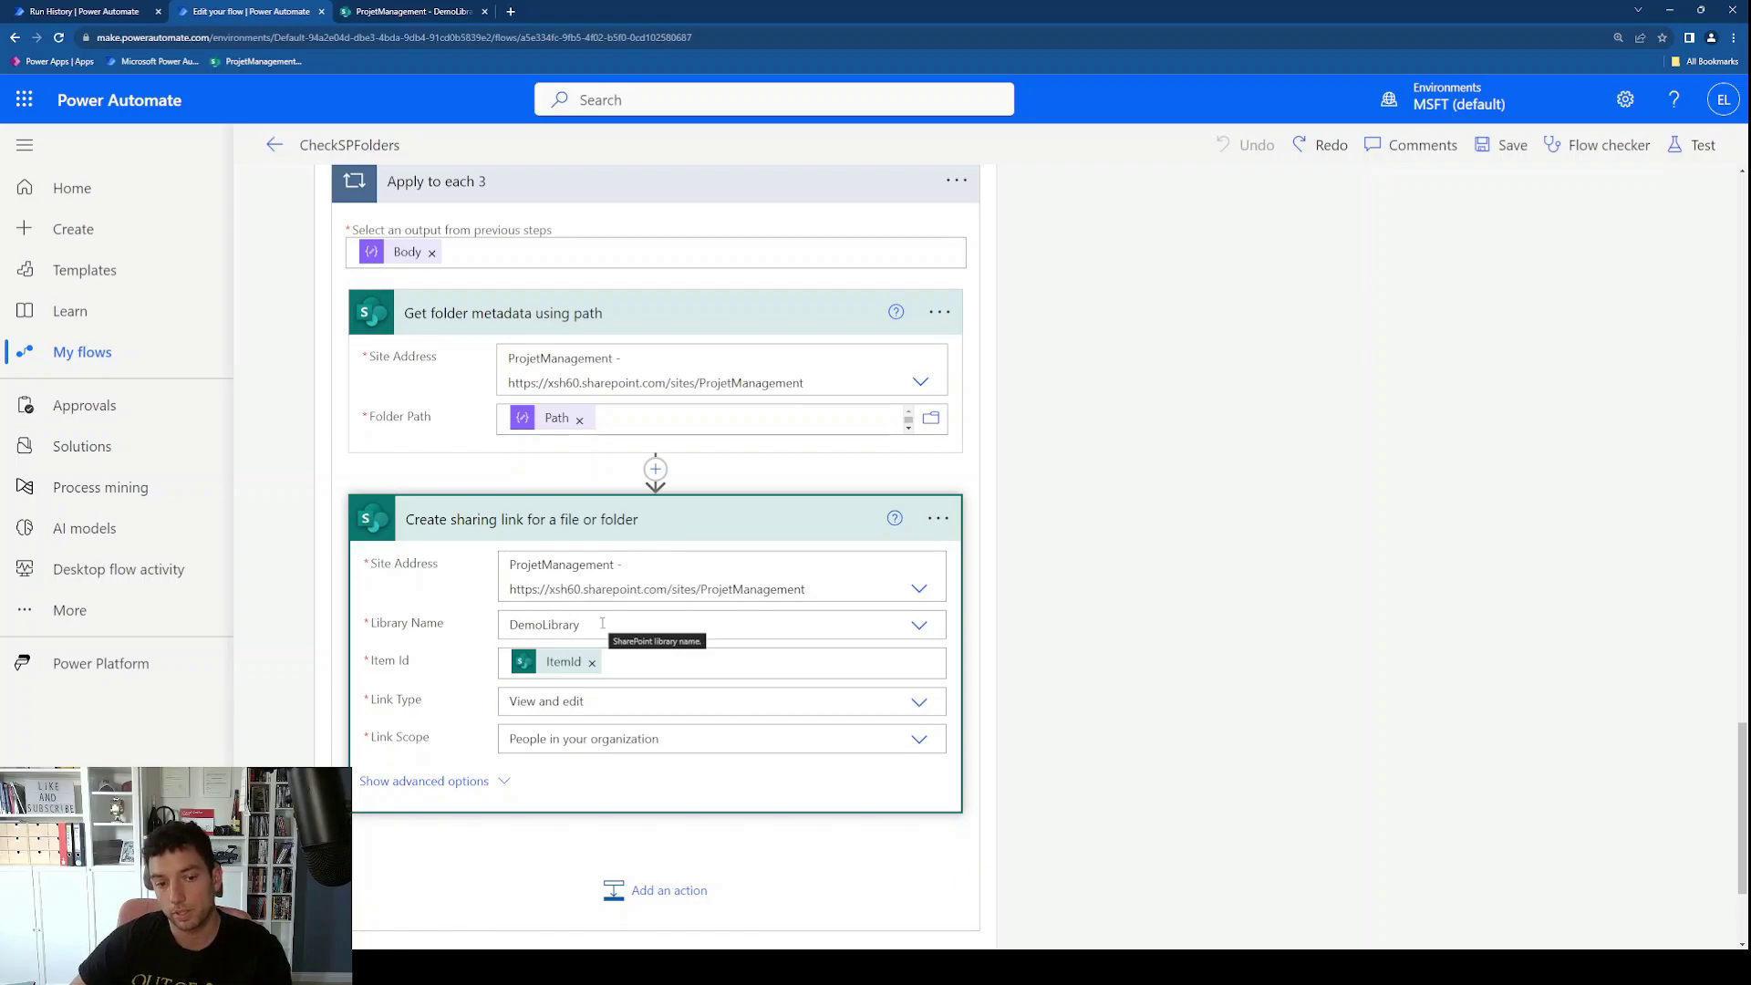
{"action": "mouse_move", "coordinate": [551, 671]}
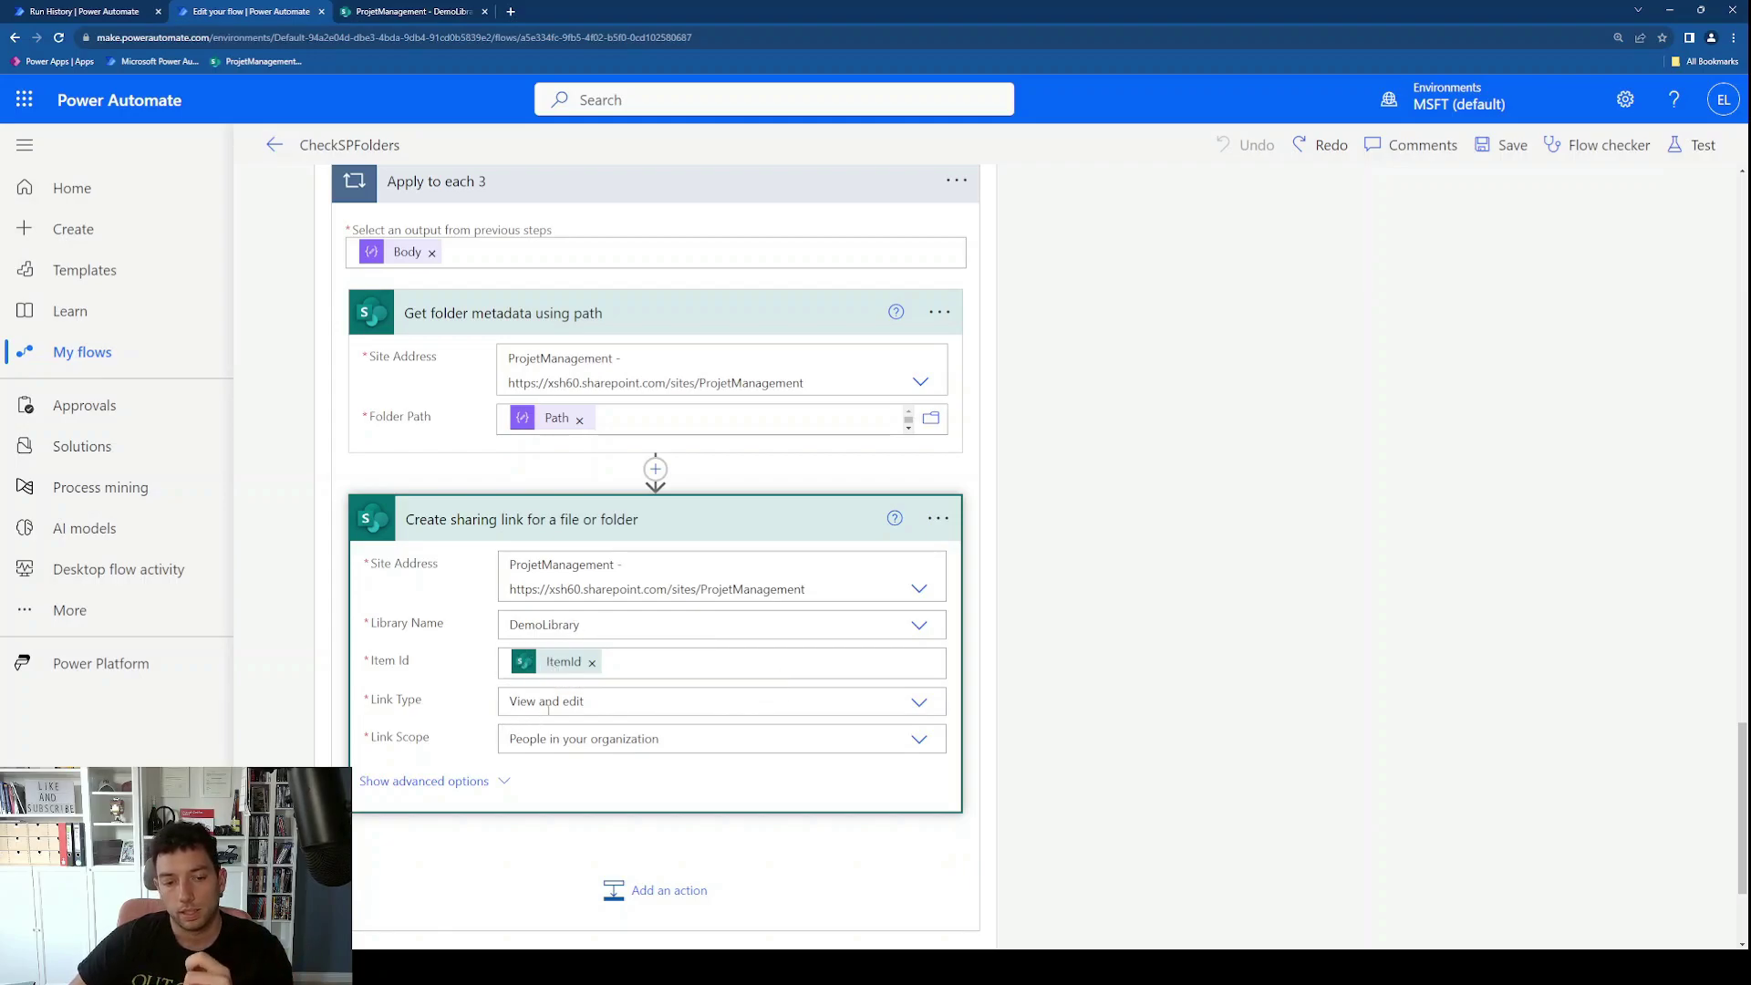
{"action": "left_click", "coordinate": [918, 702]}
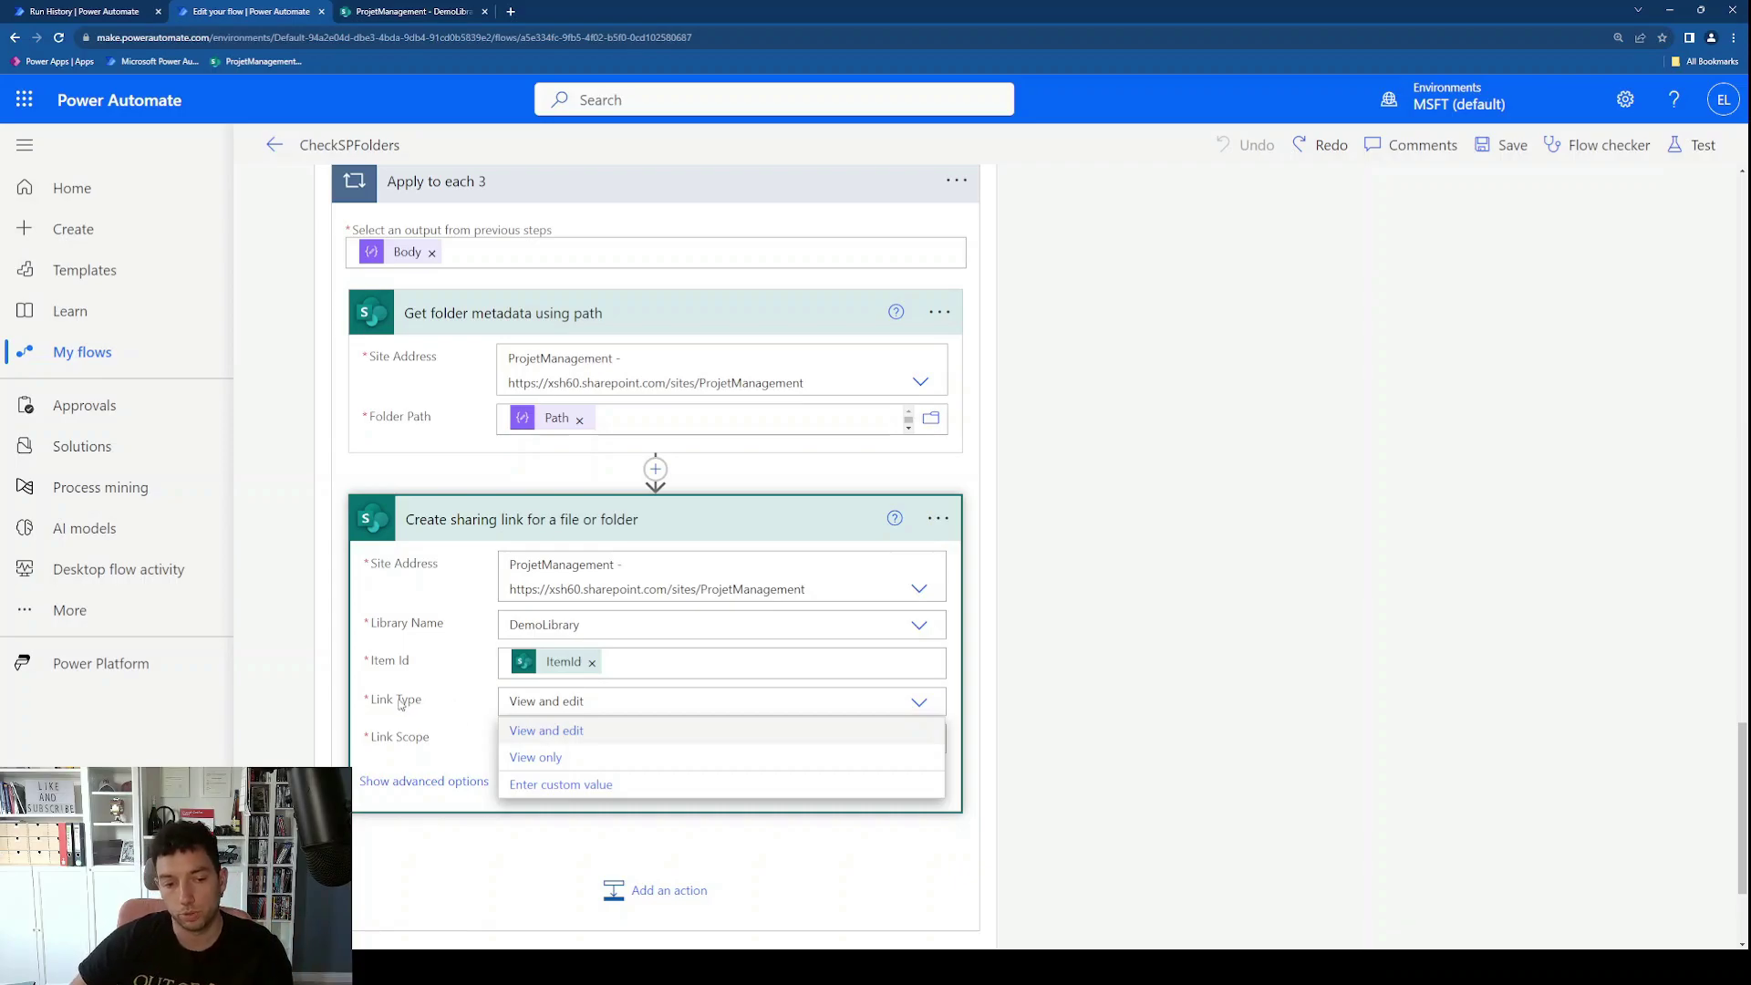
{"action": "left_click", "coordinate": [599, 737]}
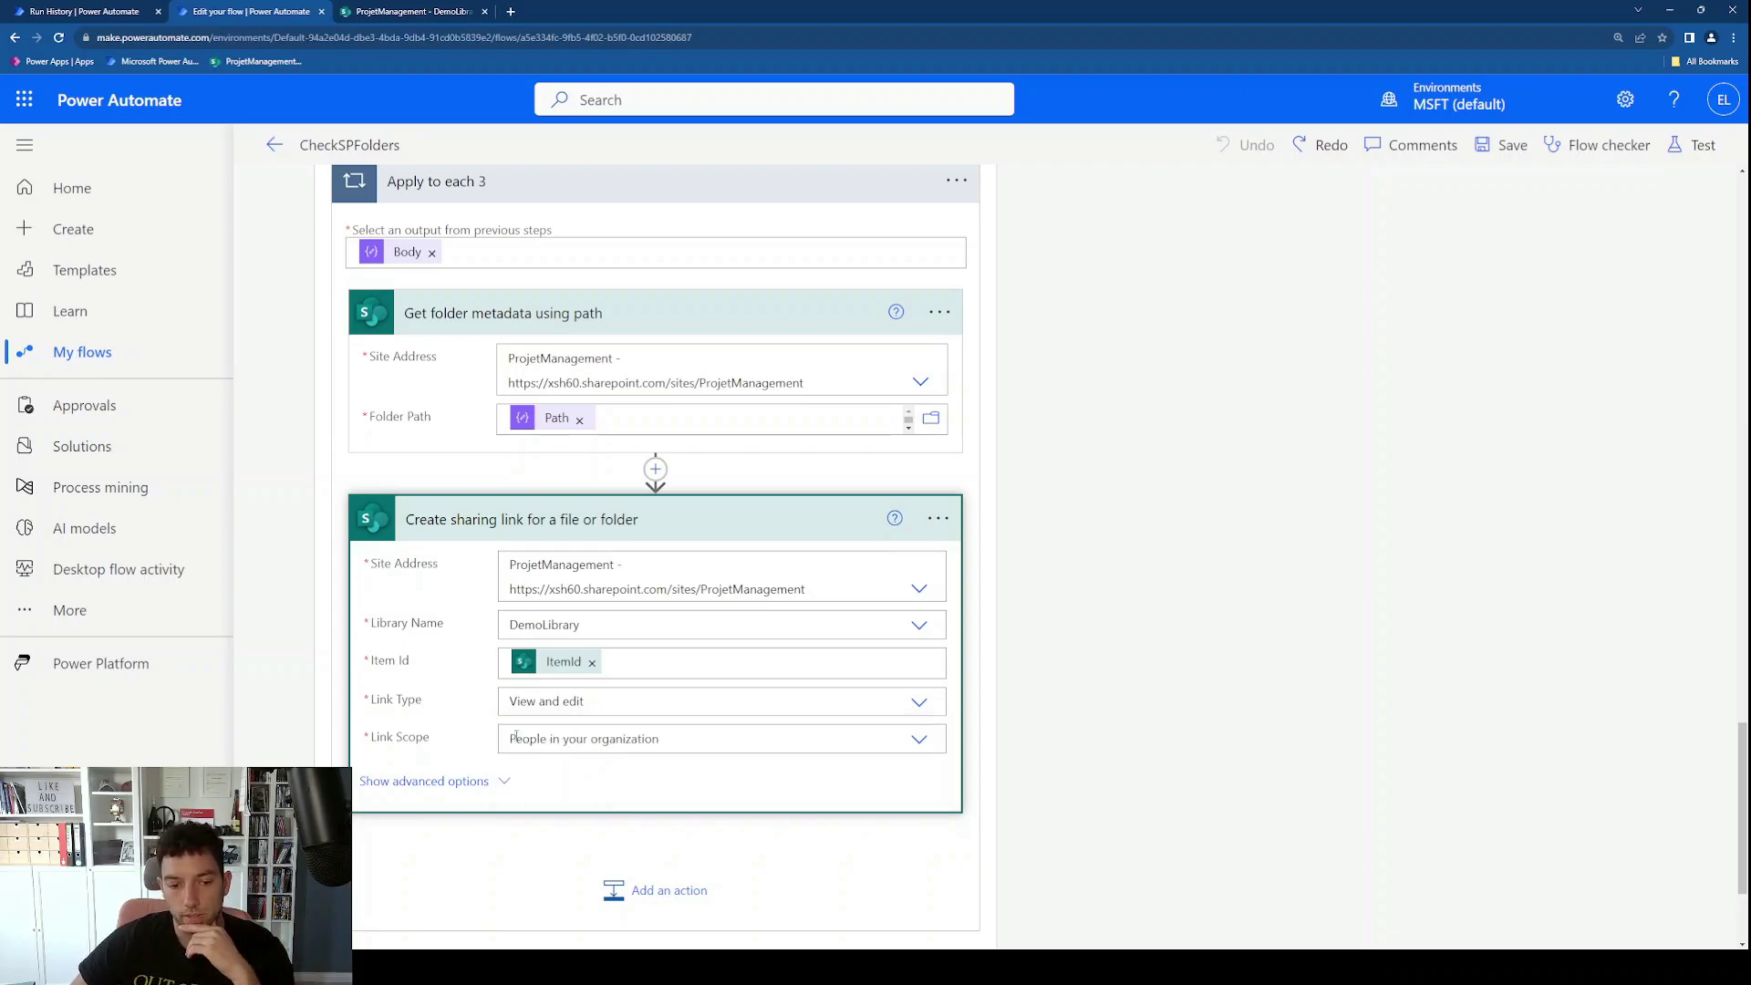
Step: Check the Link Scope choices of the sharing link action and reveal its advanced Link Expiration setting
{"action": "left_click", "coordinate": [672, 741]}
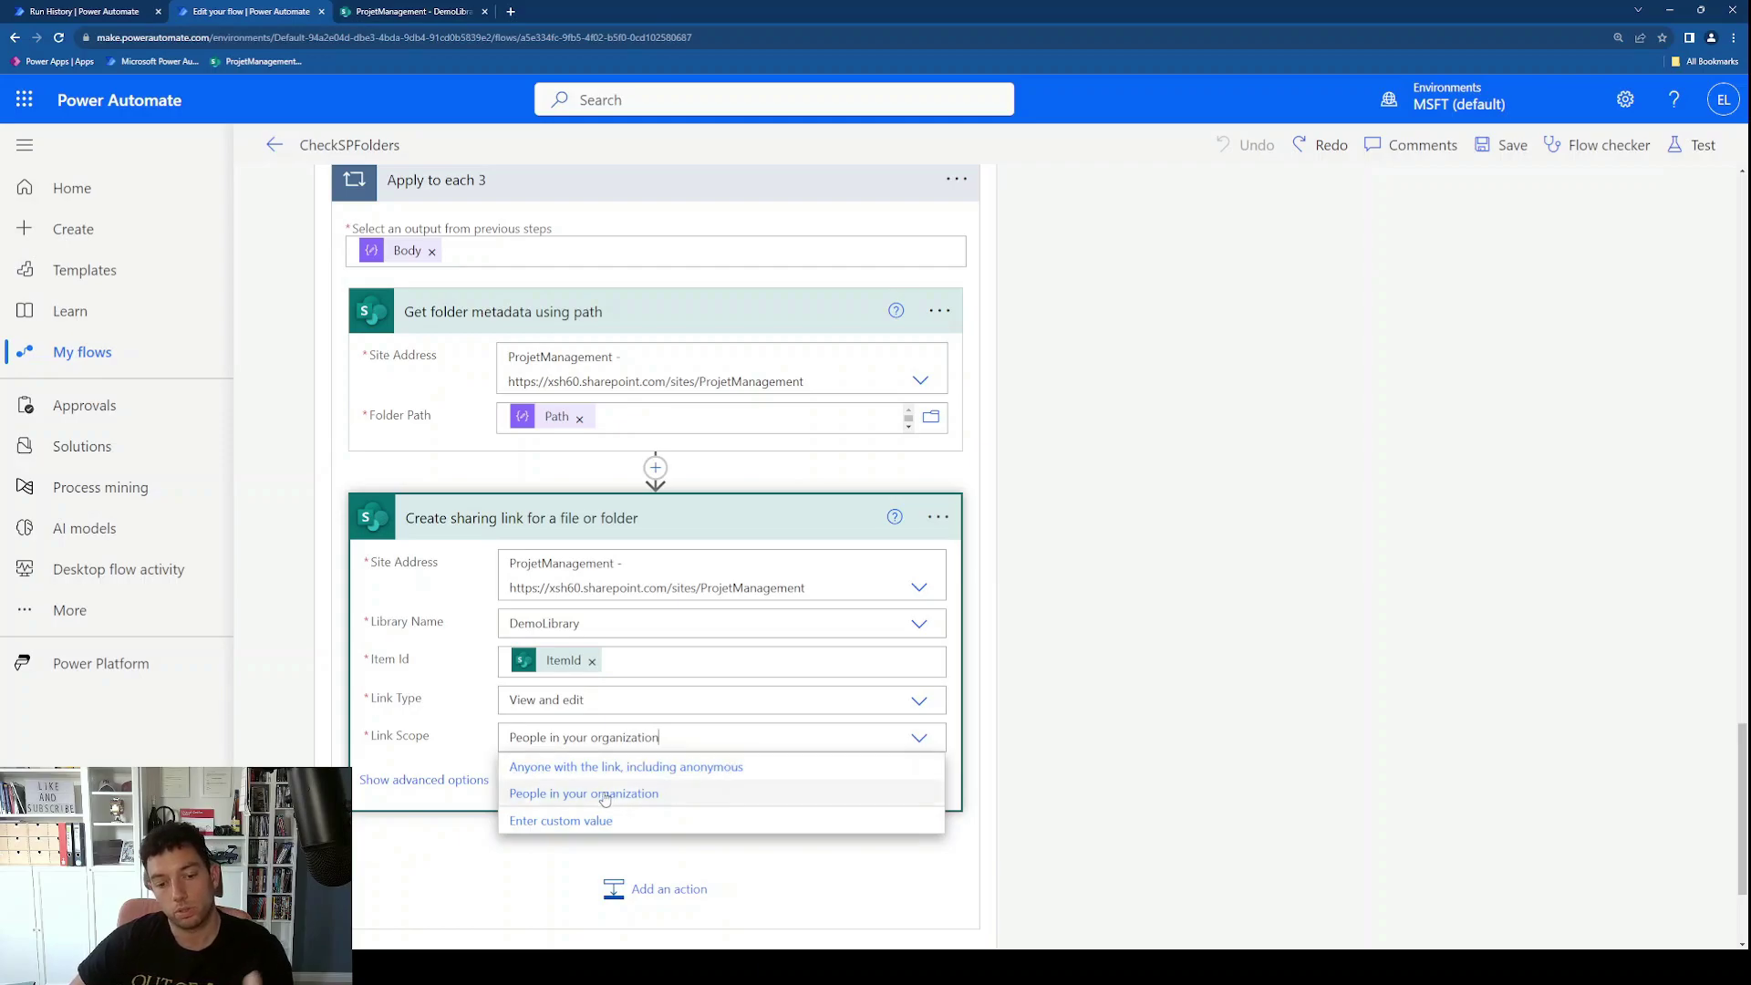
{"action": "scroll", "coordinate": [636, 808], "scroll_direction": "down", "scroll_amount": 1}
{"action": "scroll", "coordinate": [636, 808], "scroll_direction": "down", "scroll_amount": 2}
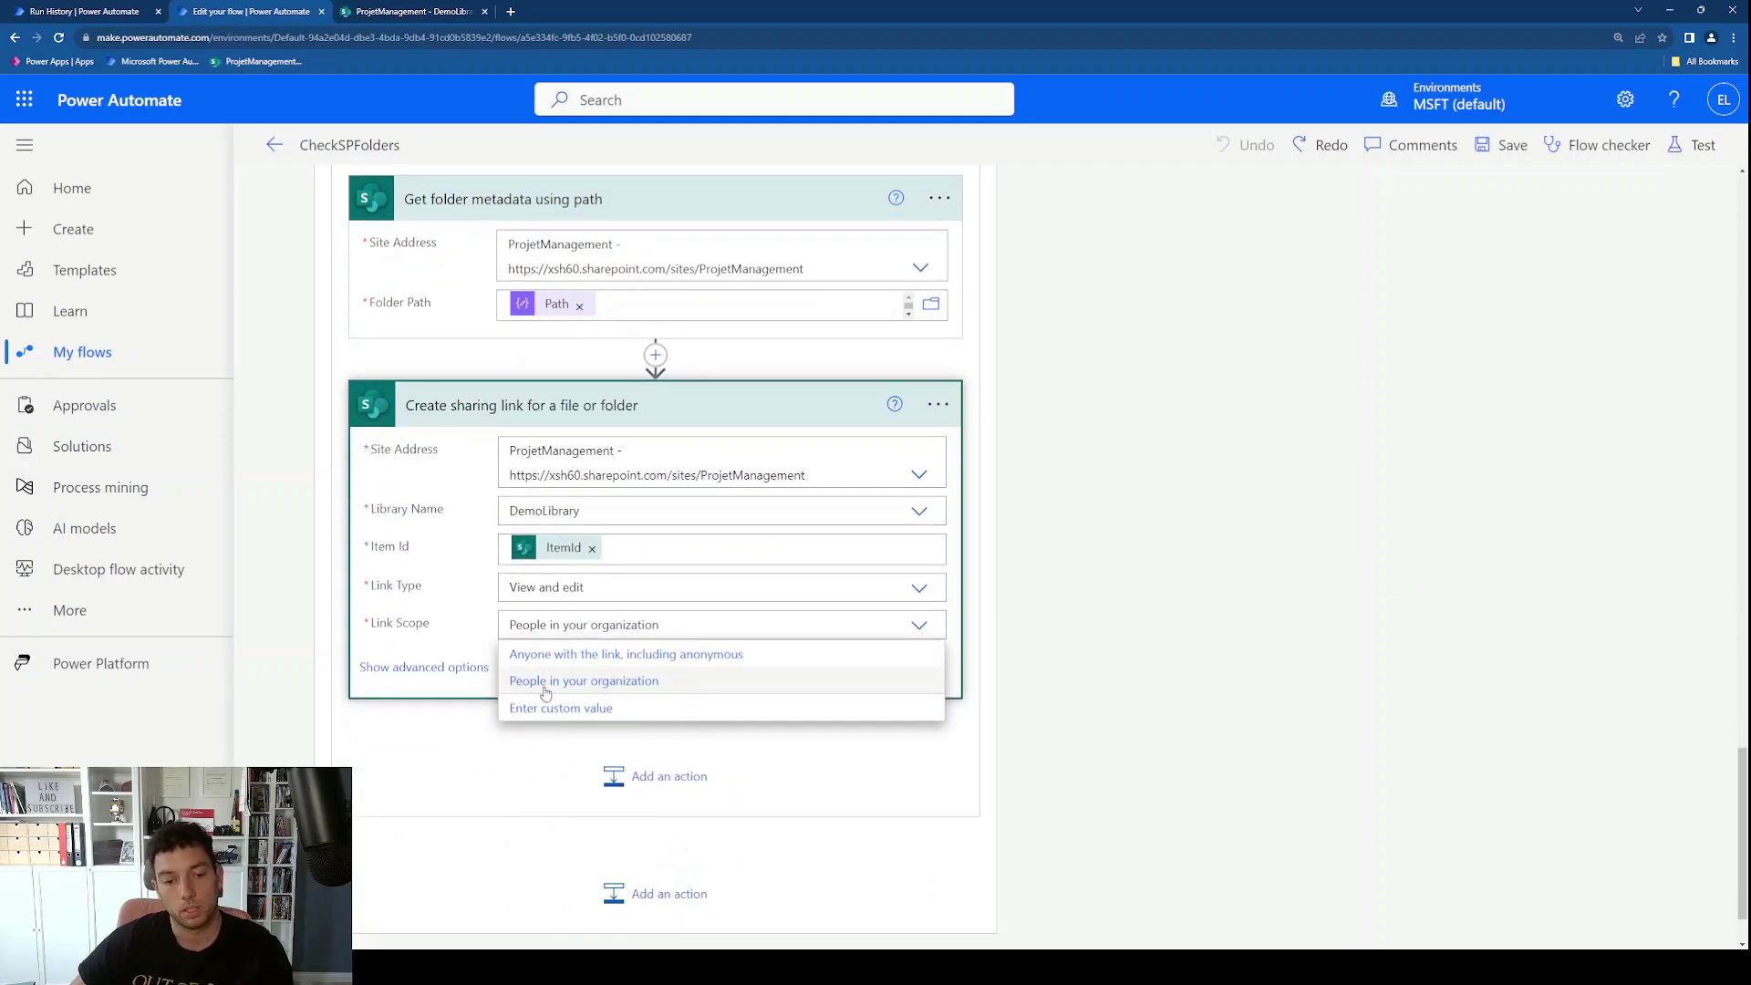
{"action": "left_click", "coordinate": [501, 580]}
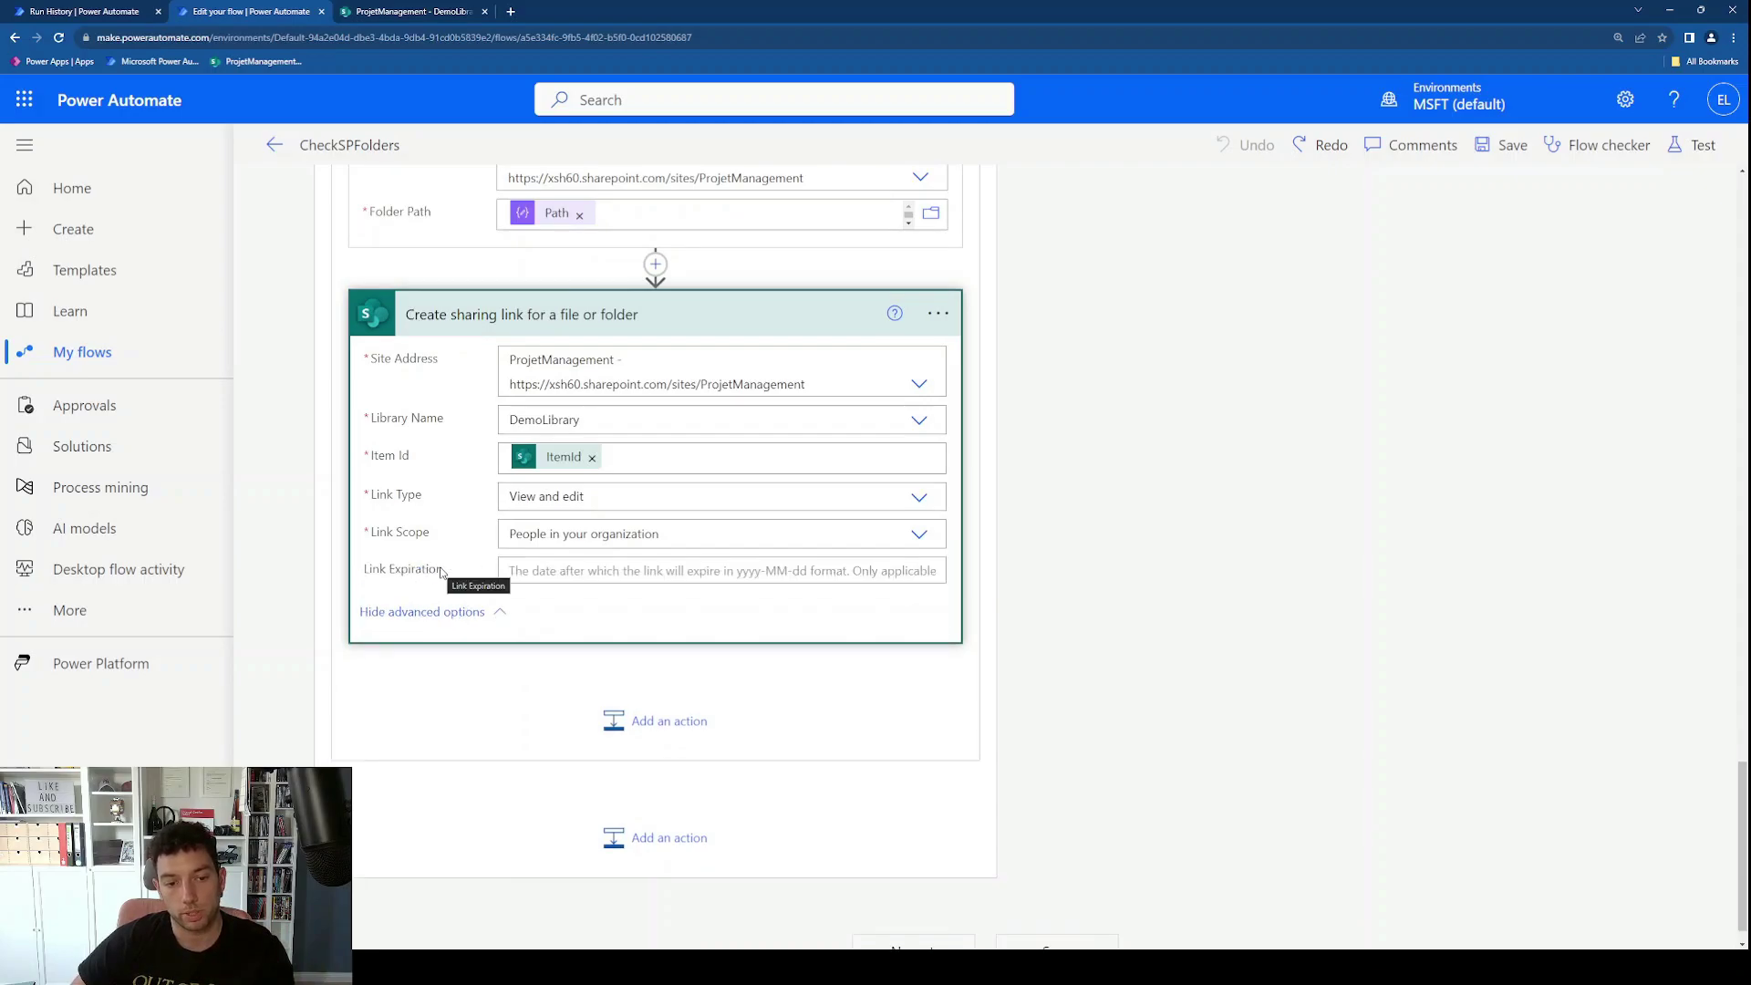
{"action": "left_click", "coordinate": [739, 571]}
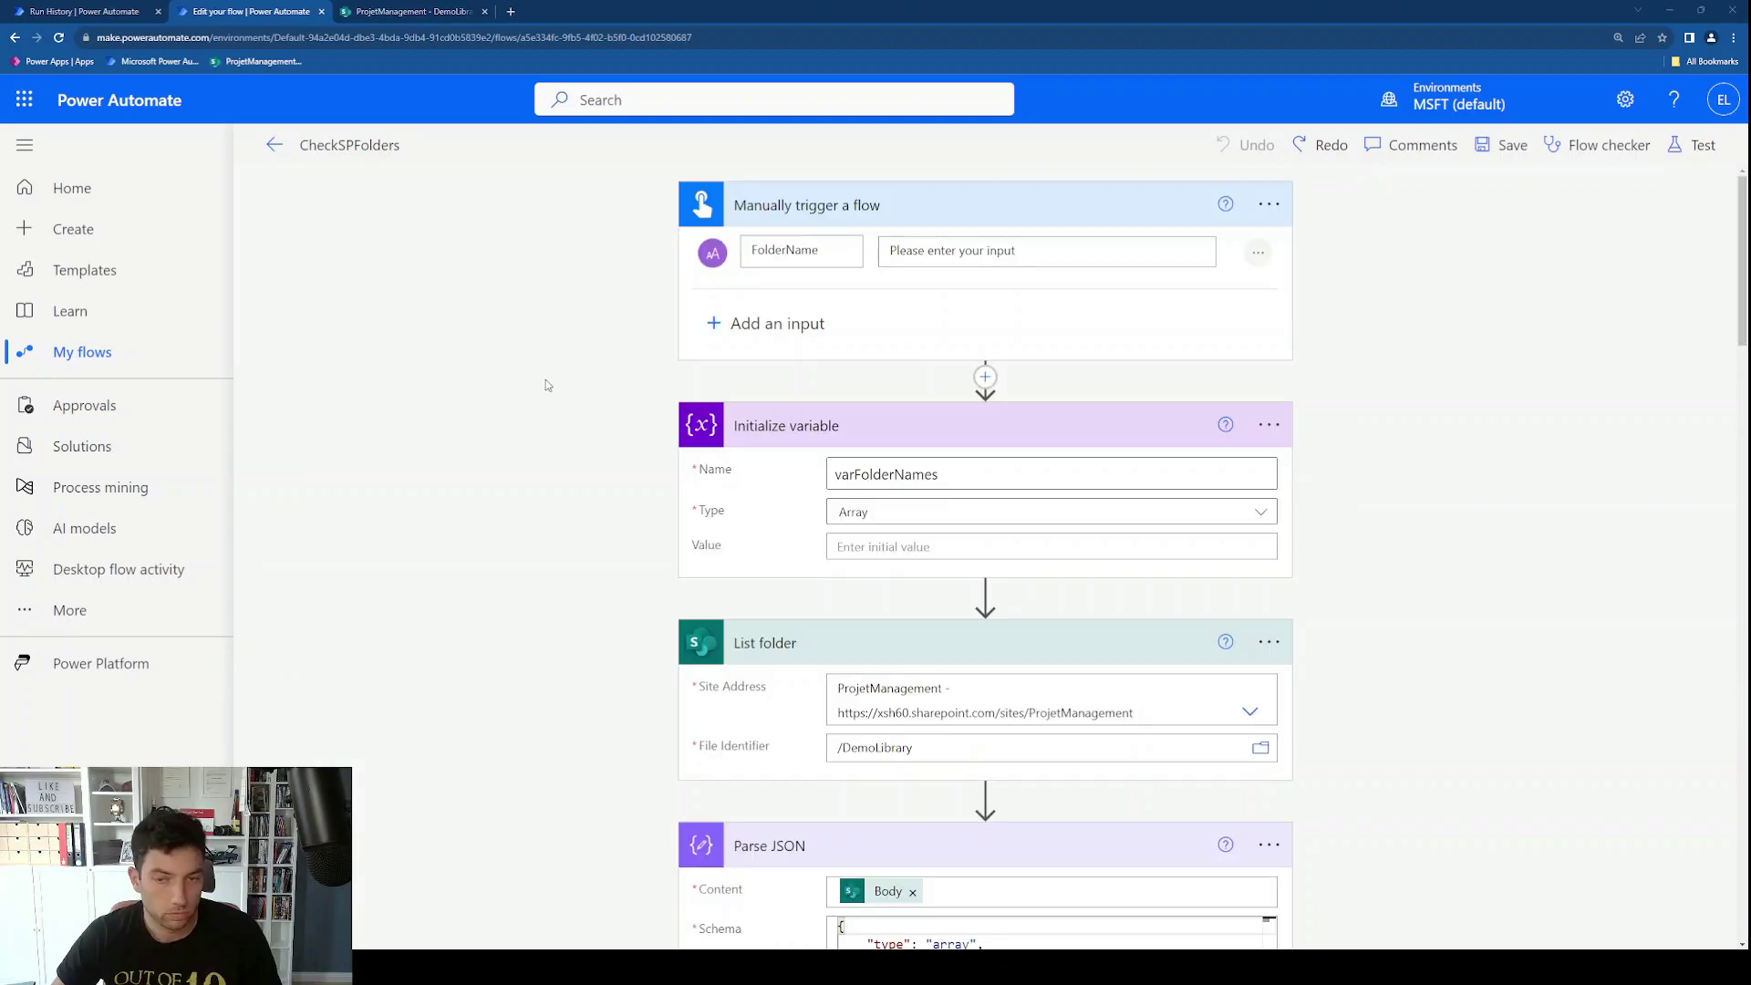
Step: Start a manual test of the flow and check the existing folders in the SharePoint DemoLibrary
{"action": "left_click", "coordinate": [1699, 145]}
{"action": "left_click", "coordinate": [1459, 195]}
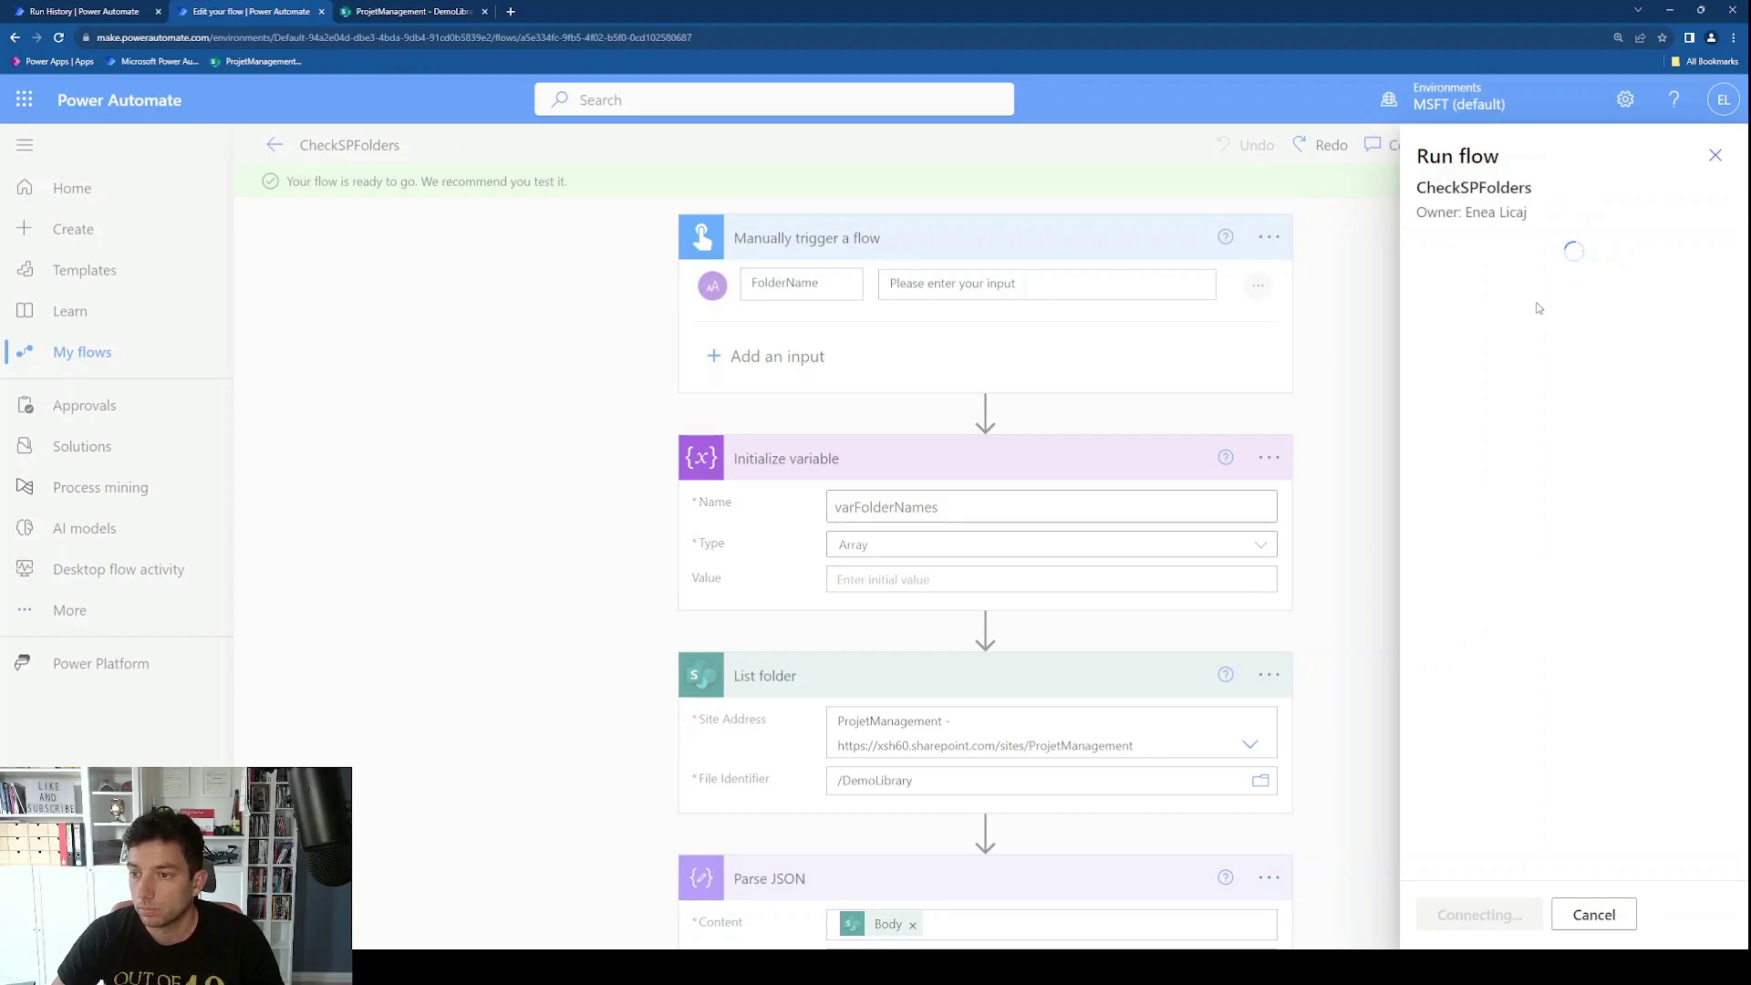
{"action": "left_click", "coordinate": [410, 11]}
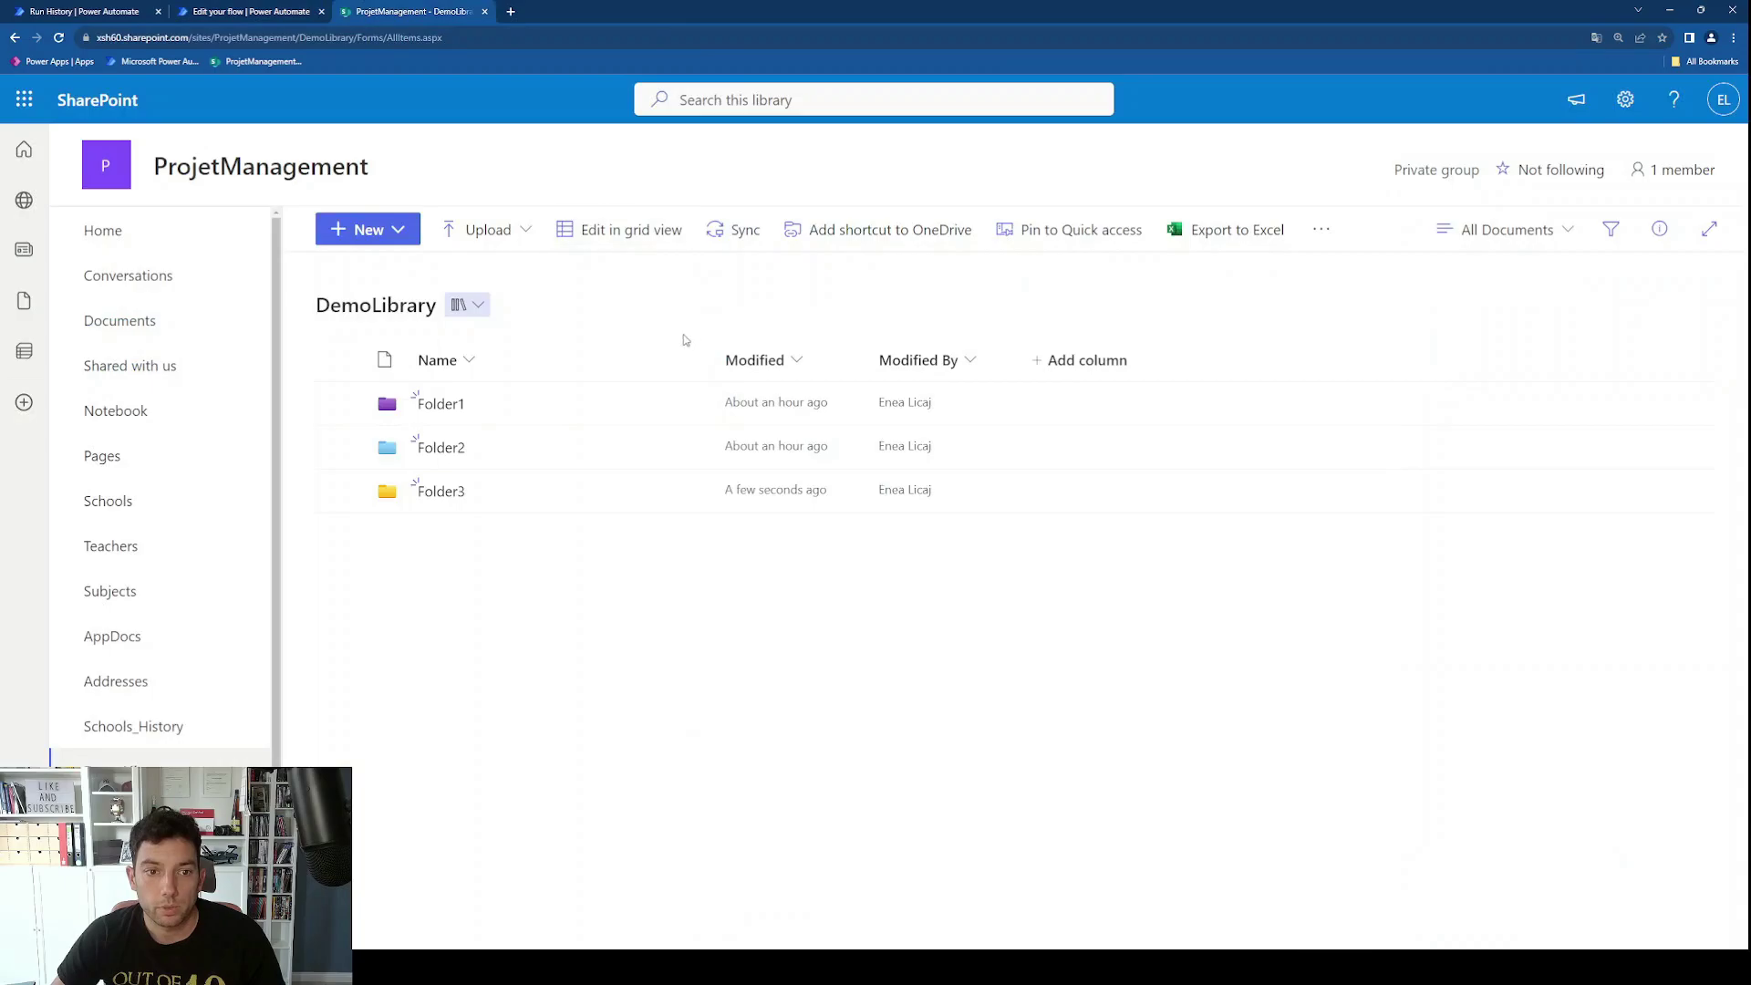
{"action": "left_click", "coordinate": [301, 11]}
Step: Run the flow with FolderName set to Folder4 and open its run results
{"action": "left_click", "coordinate": [1486, 299]}
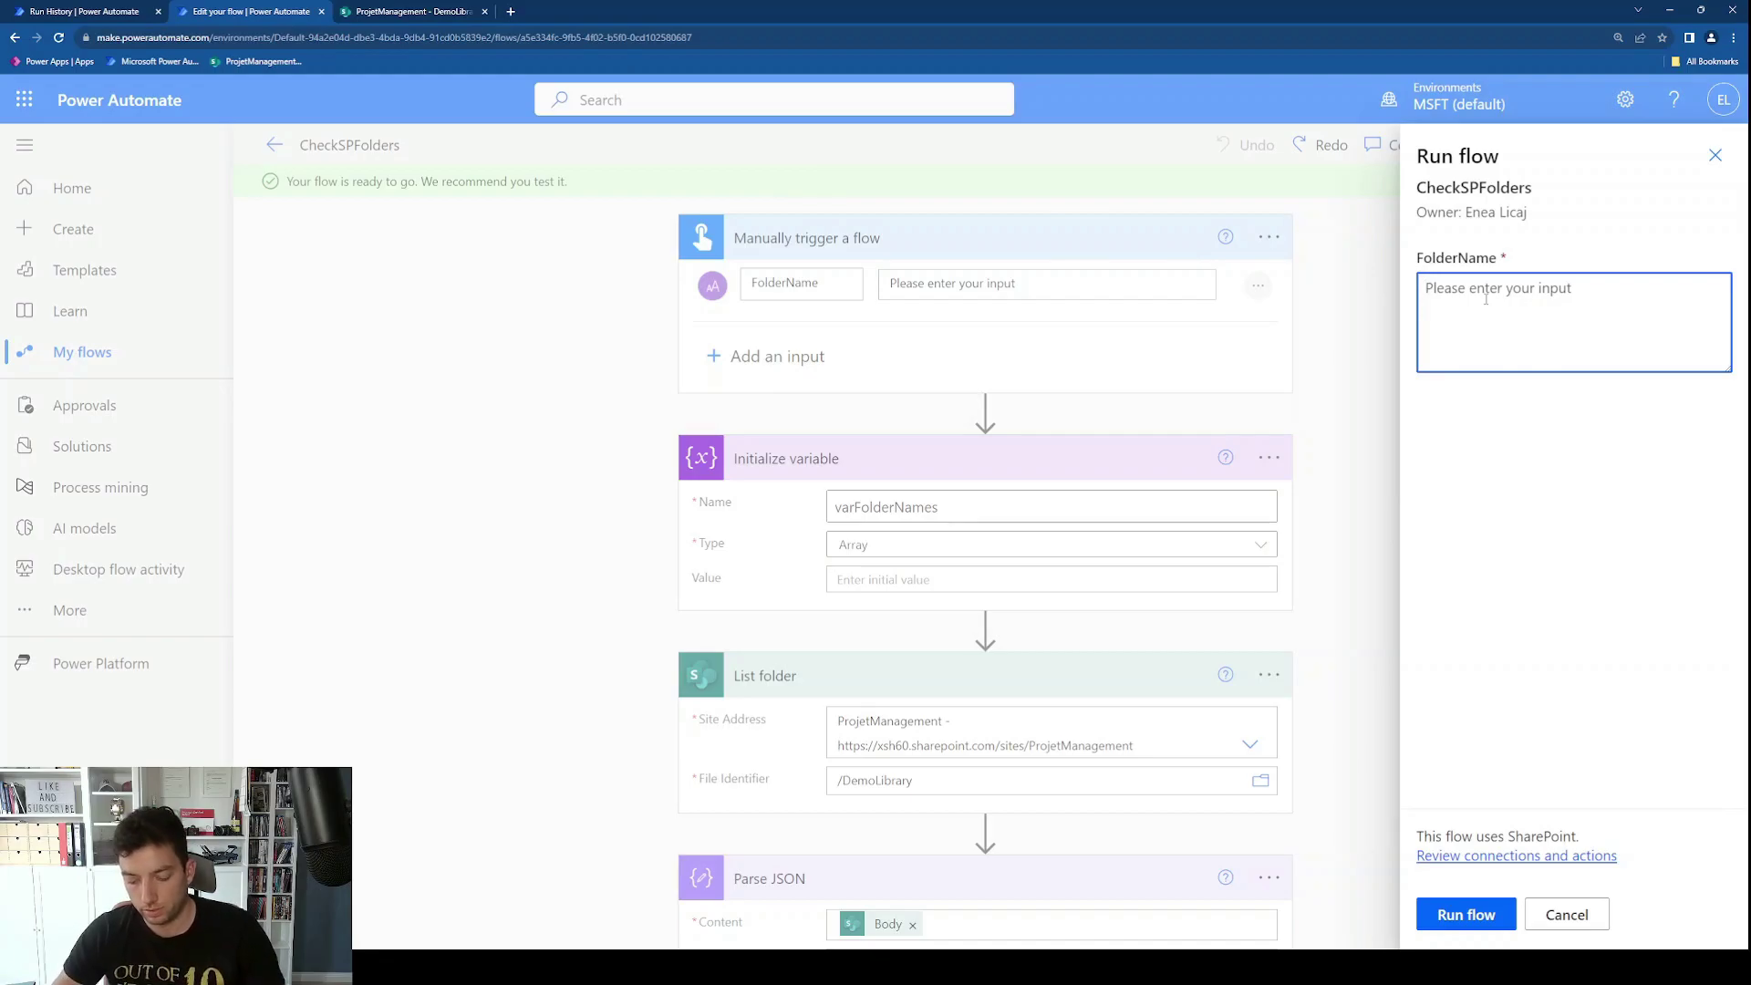
{"action": "type", "text": "Folder4"}
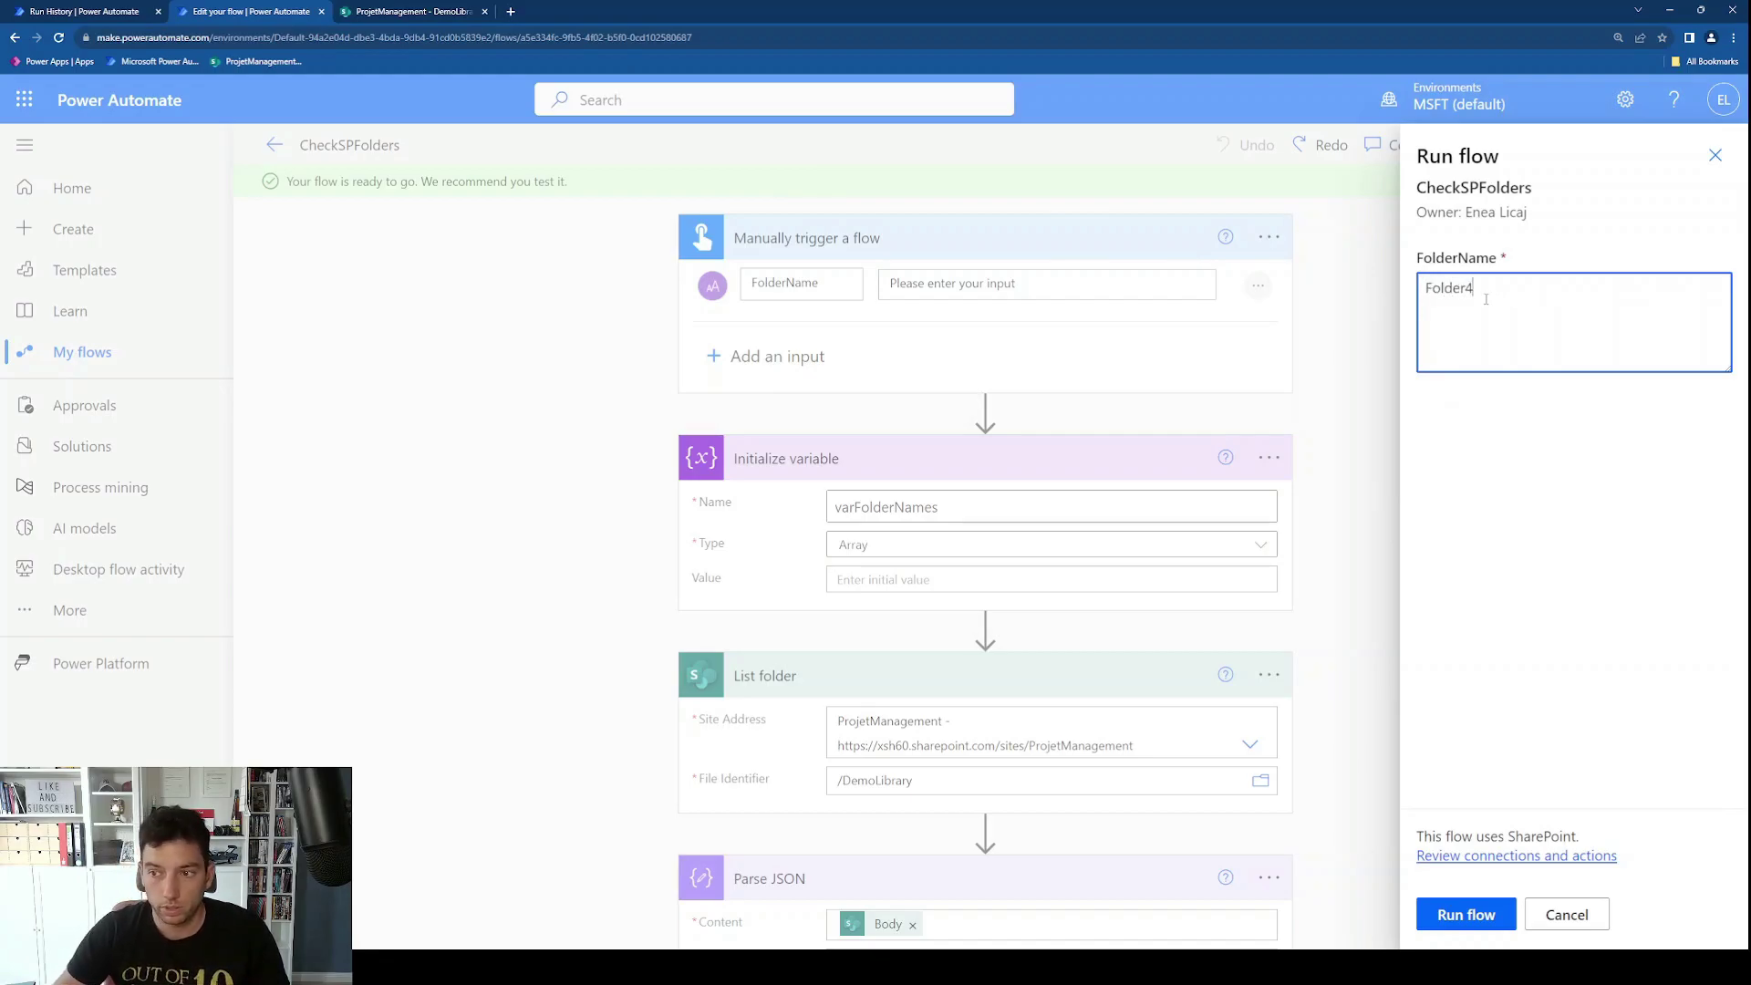
{"action": "left_click", "coordinate": [1479, 914]}
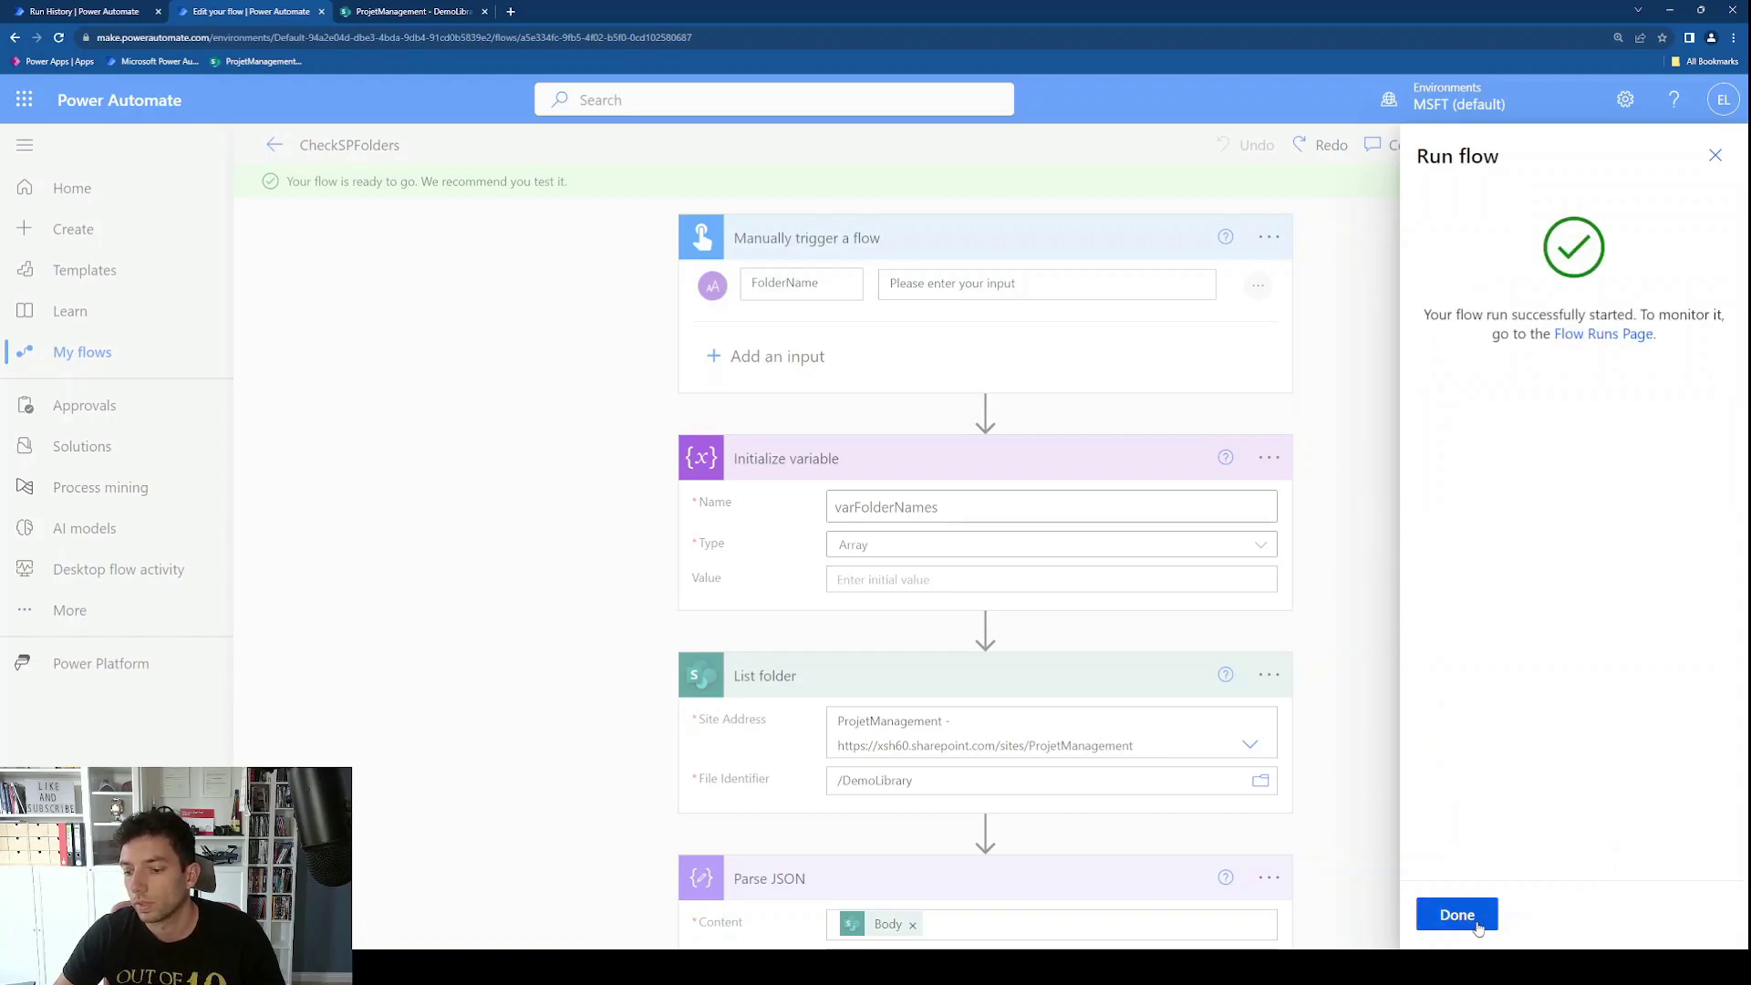
{"action": "left_click", "coordinate": [1457, 914]}
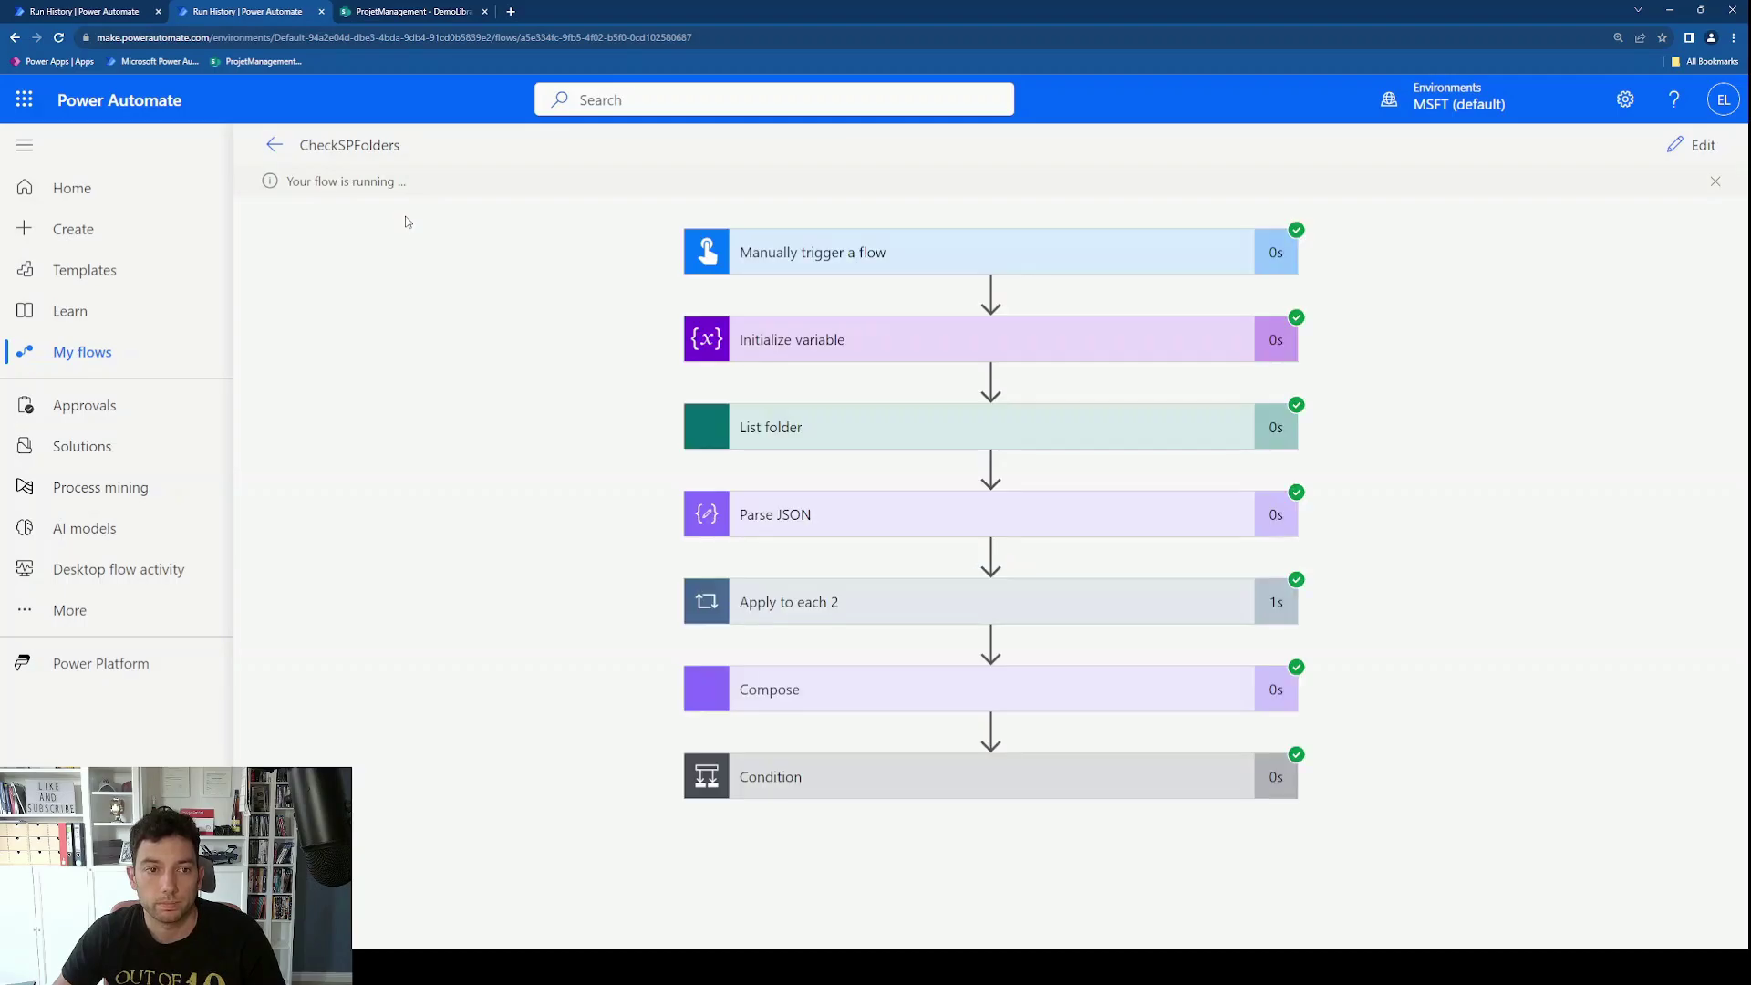
Step: Expand the Condition result and inspect the inputs and outputs of Create new folder in the If no branch
{"action": "left_click", "coordinate": [989, 790]}
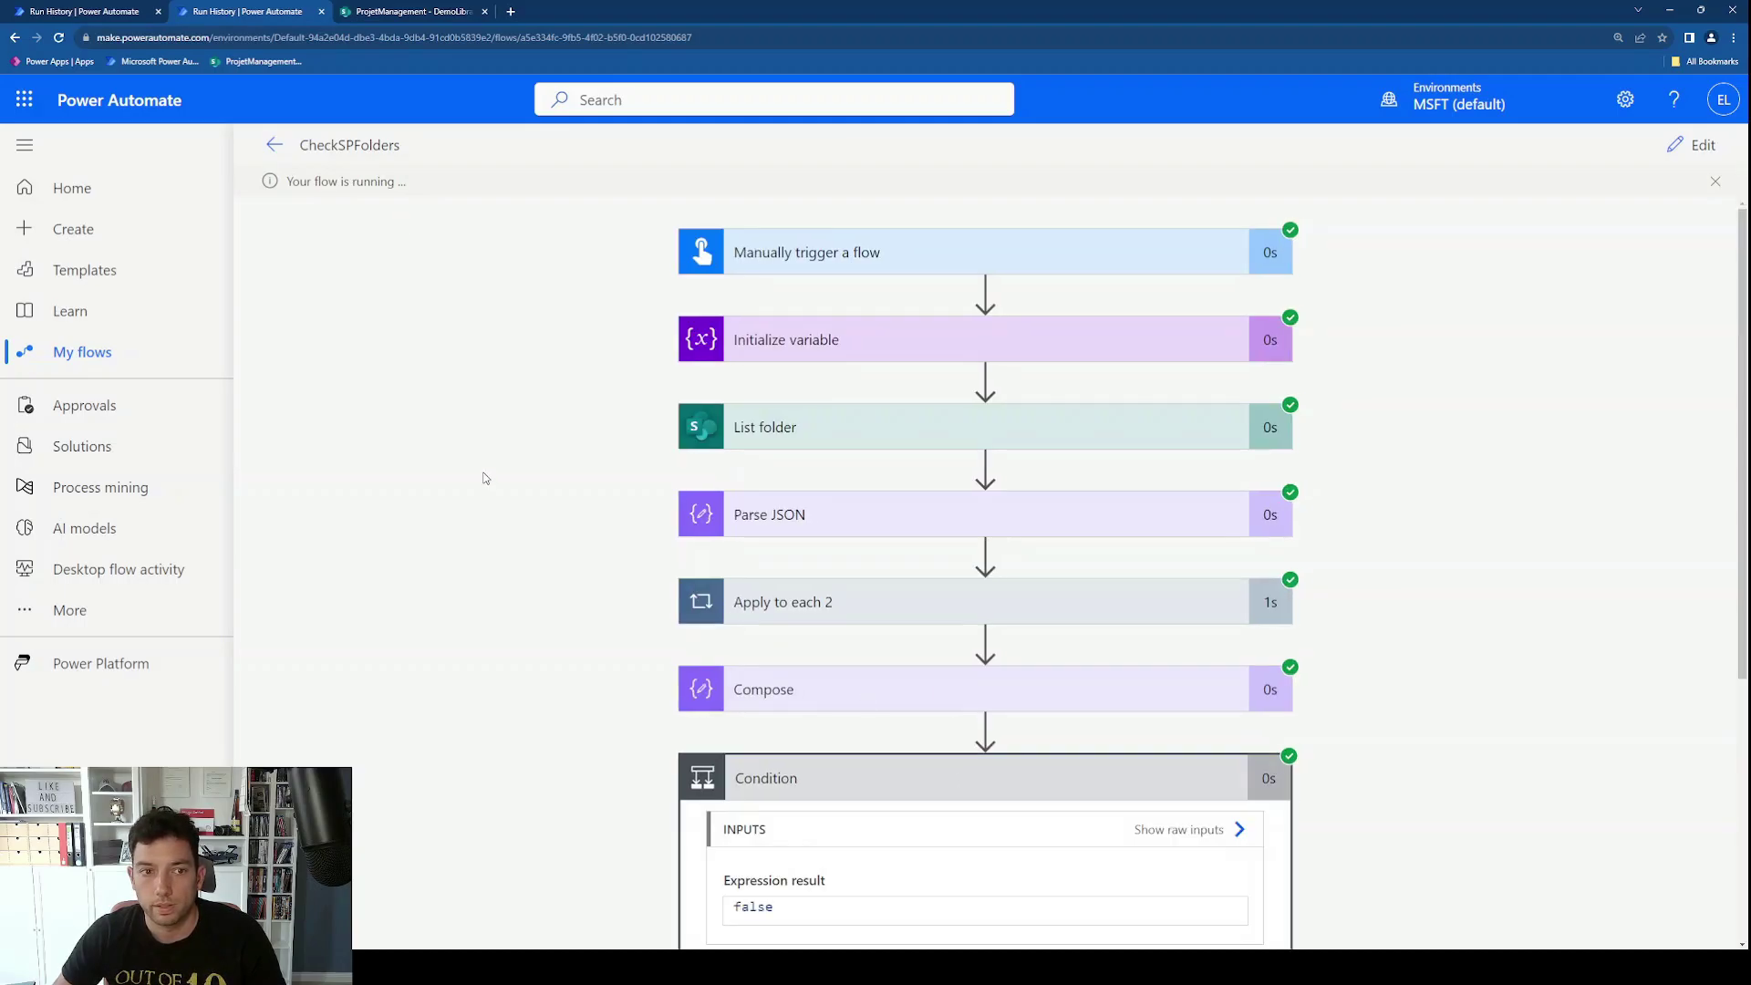
{"action": "scroll", "coordinate": [495, 481], "scroll_direction": "down", "scroll_amount": 5}
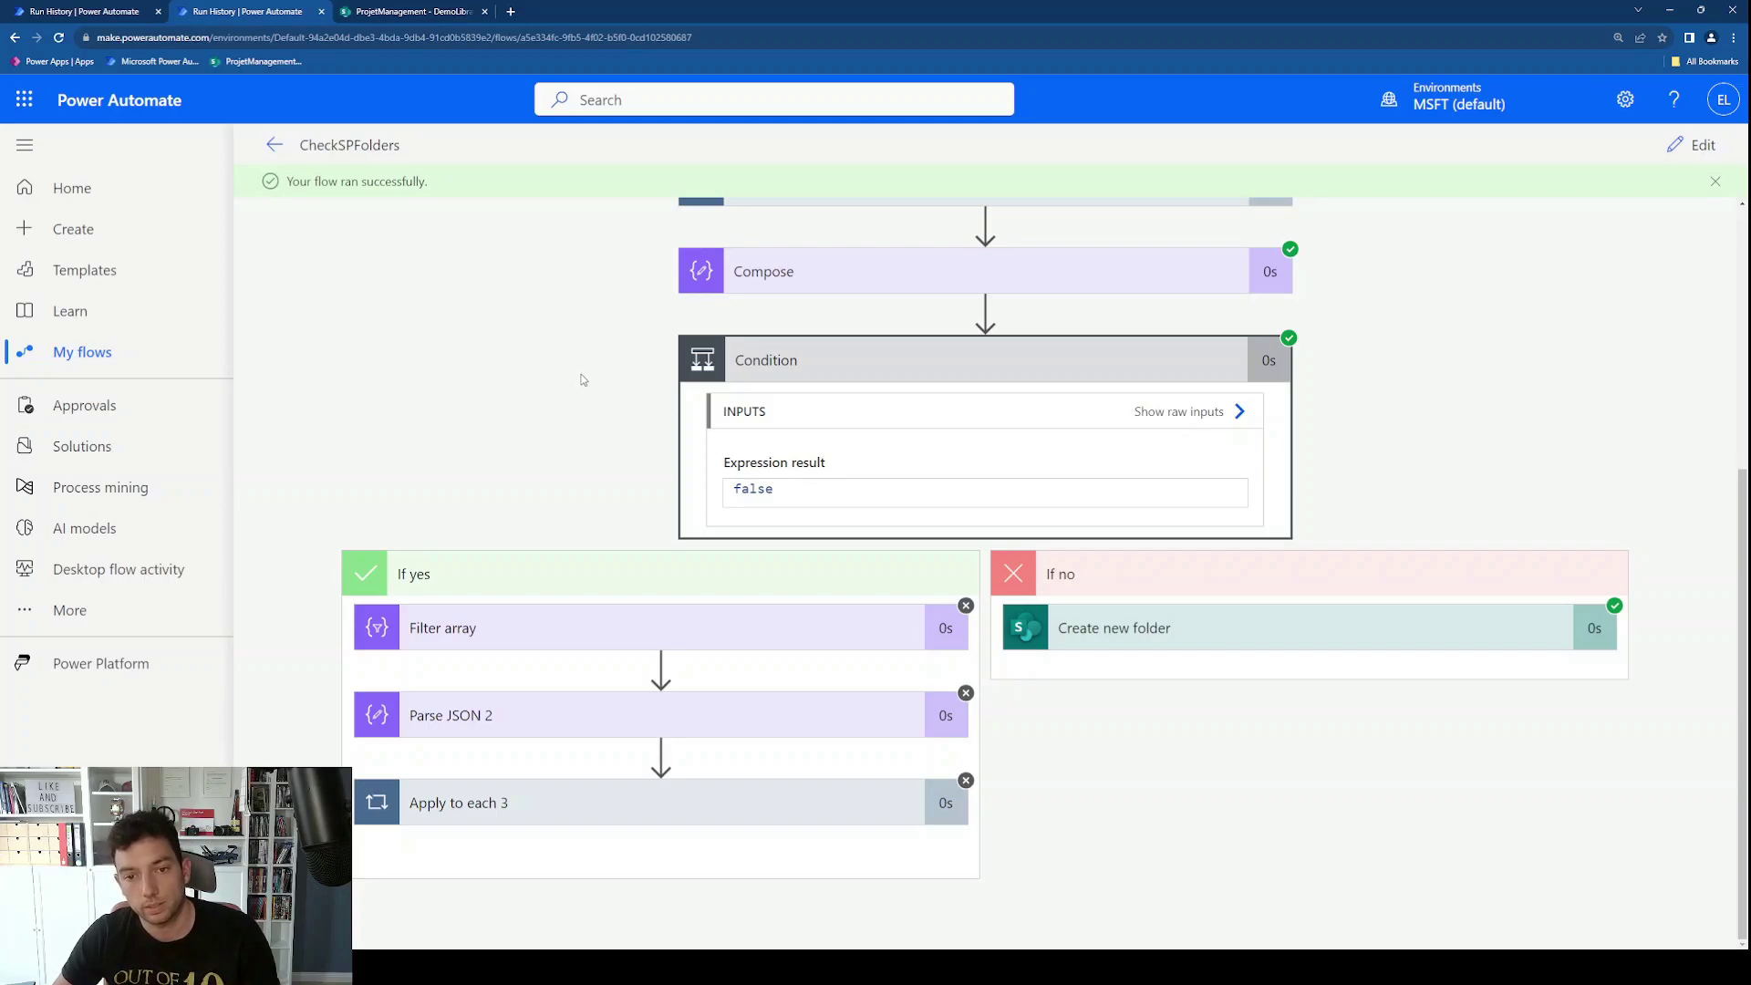
{"action": "scroll", "coordinate": [583, 380], "scroll_direction": "up", "scroll_amount": 5}
{"action": "scroll", "coordinate": [583, 380], "scroll_direction": "down", "scroll_amount": 5}
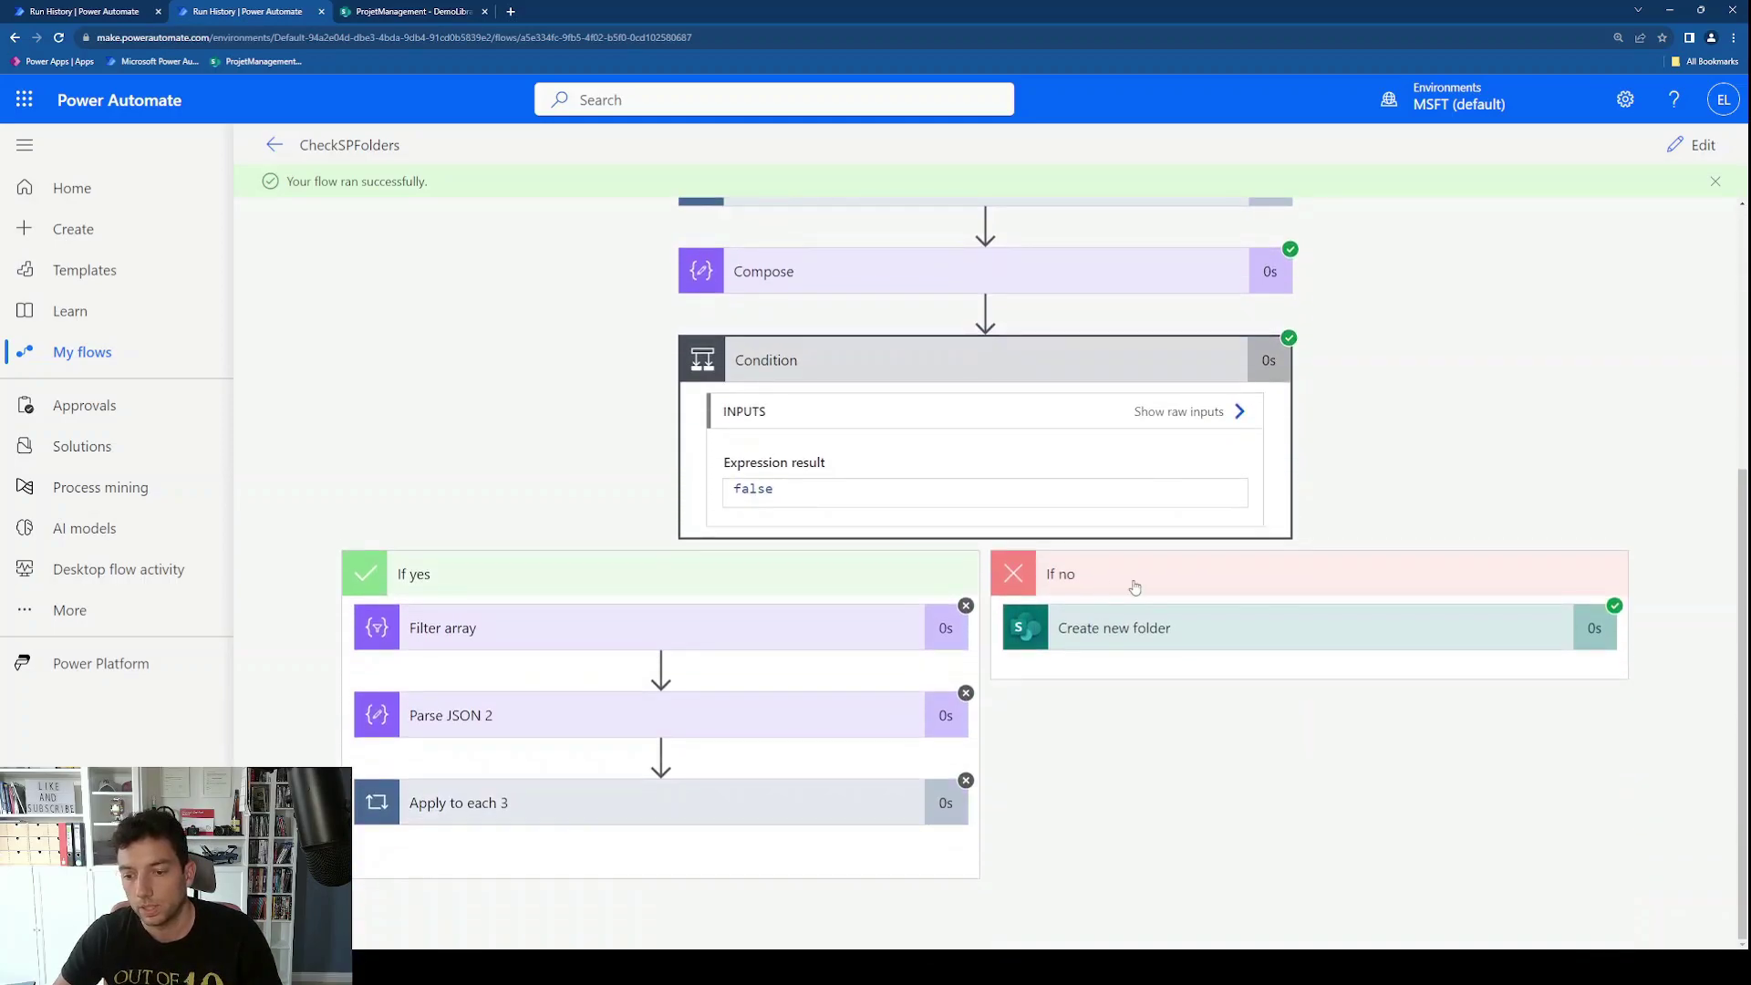
{"action": "left_click", "coordinate": [1220, 628]}
{"action": "scroll", "coordinate": [1213, 752], "scroll_direction": "down", "scroll_amount": 3}
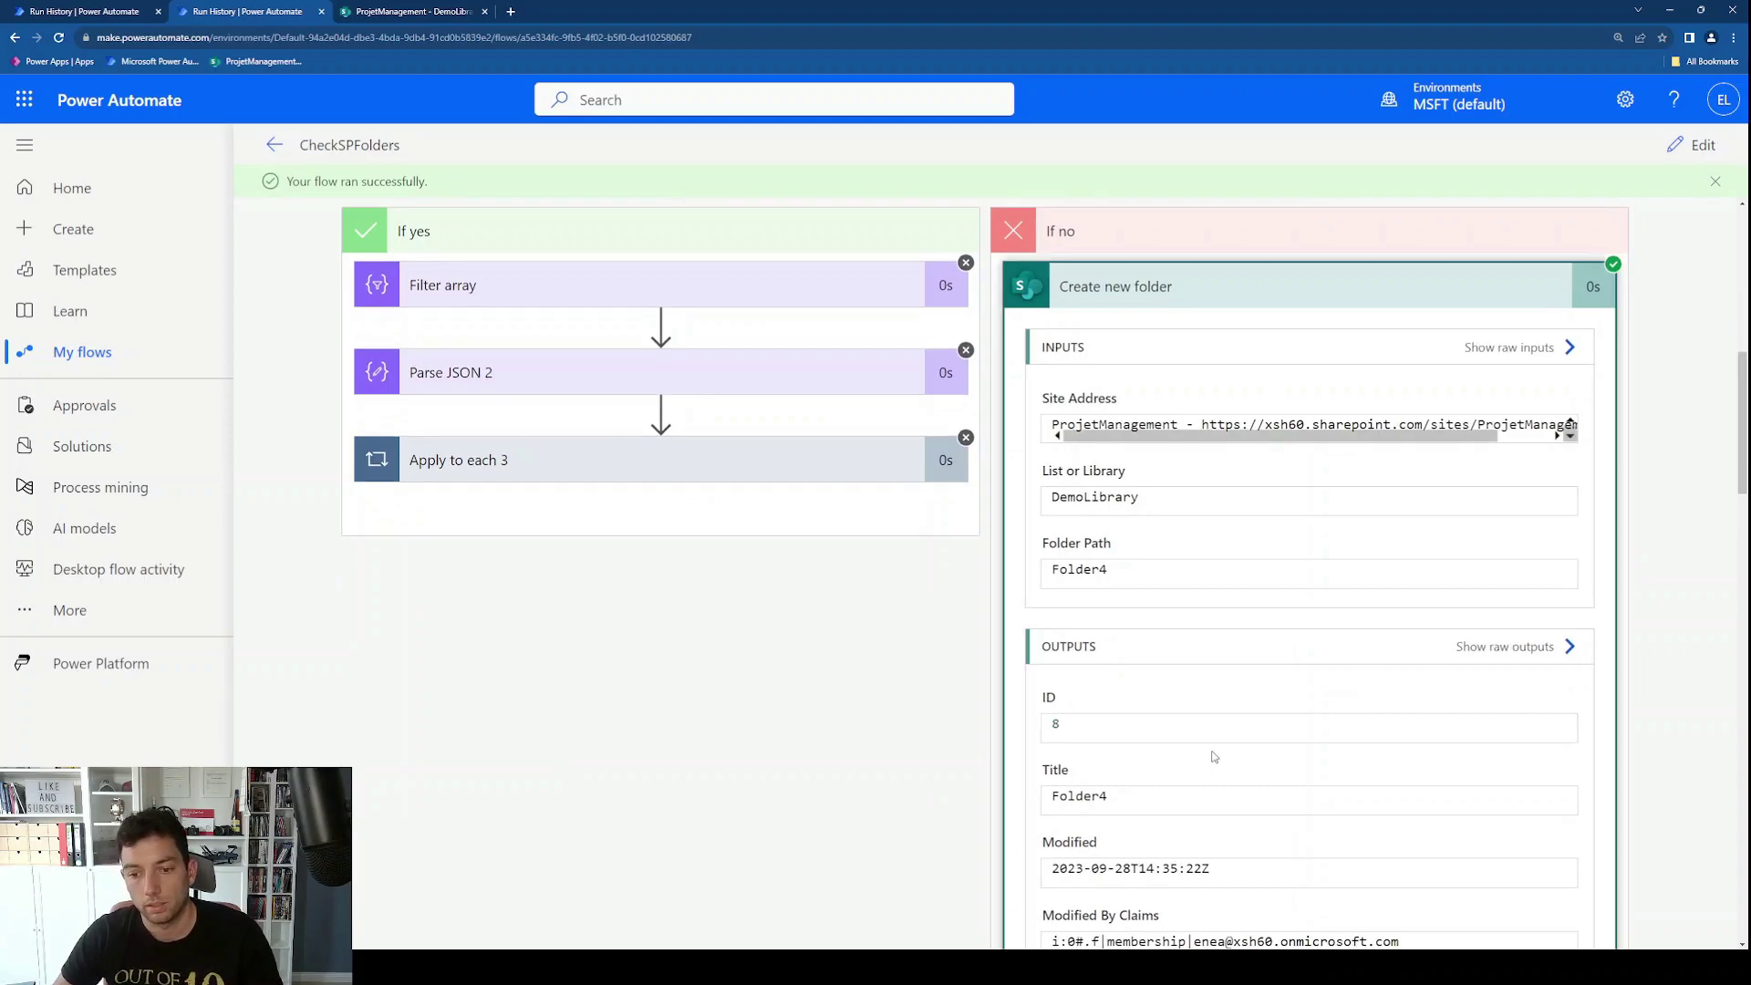
Step: Switch to the SharePoint DemoLibrary and reload it to check whether Folder4 exists, then return to the Power Automate run
{"action": "left_click", "coordinate": [418, 9]}
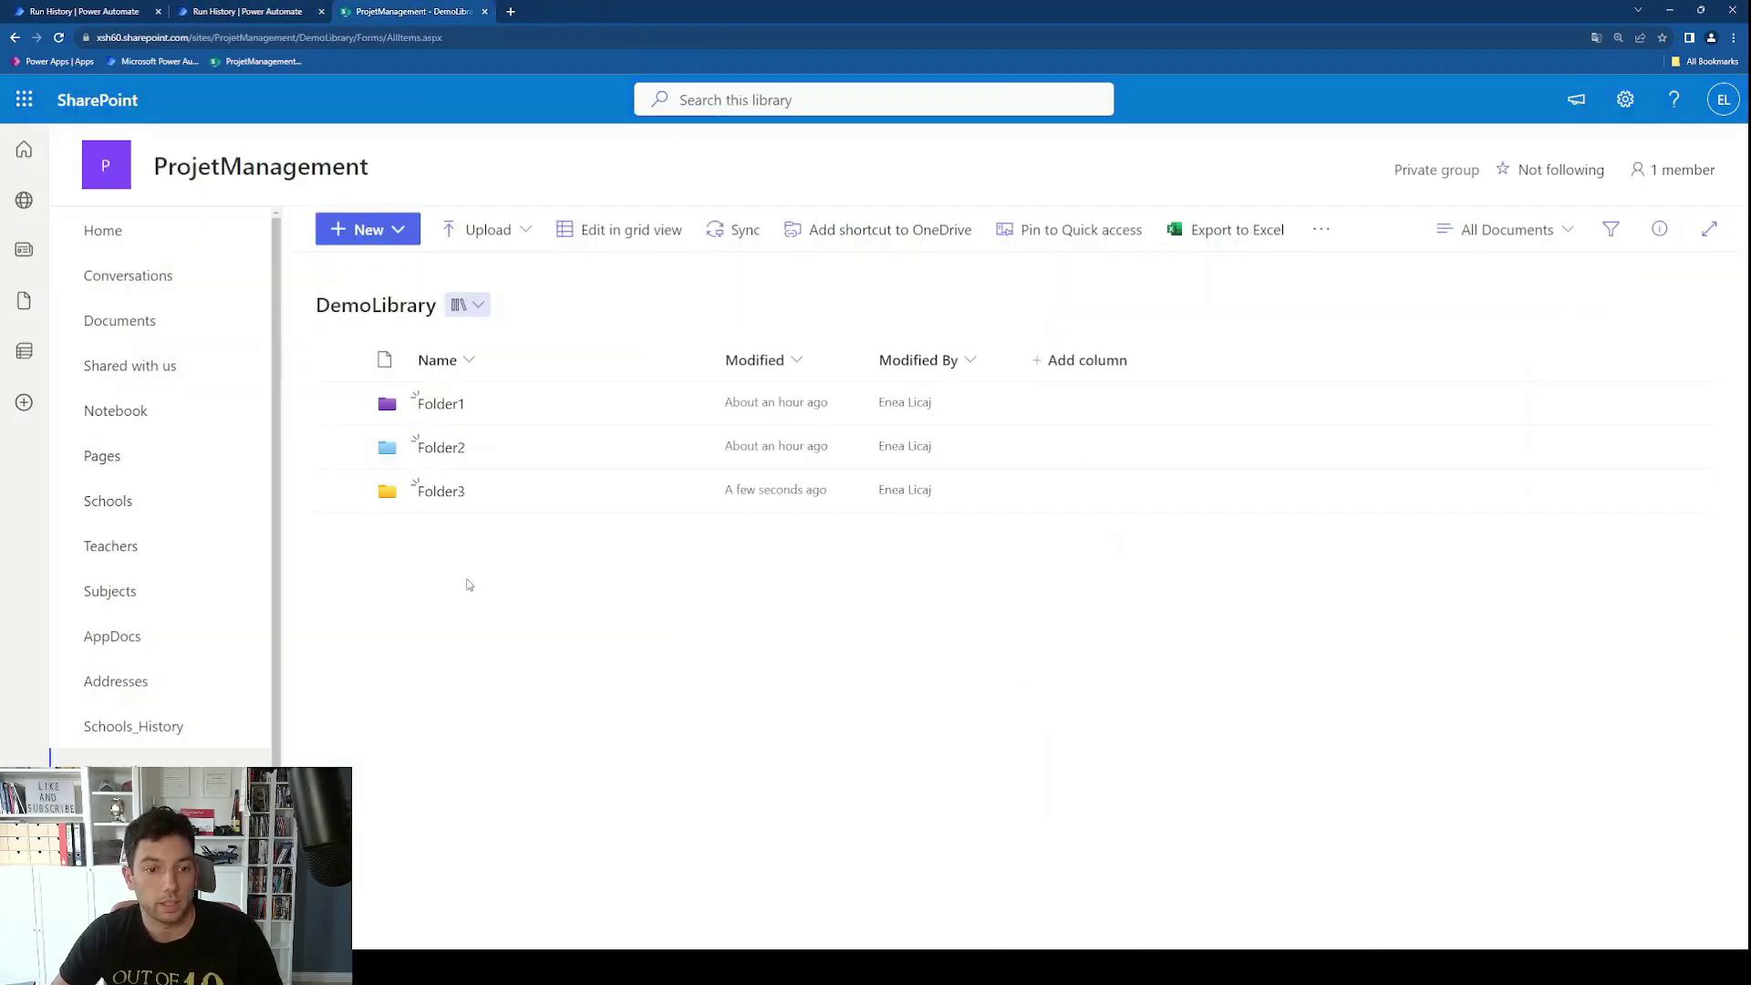
{"action": "left_click", "coordinate": [58, 37]}
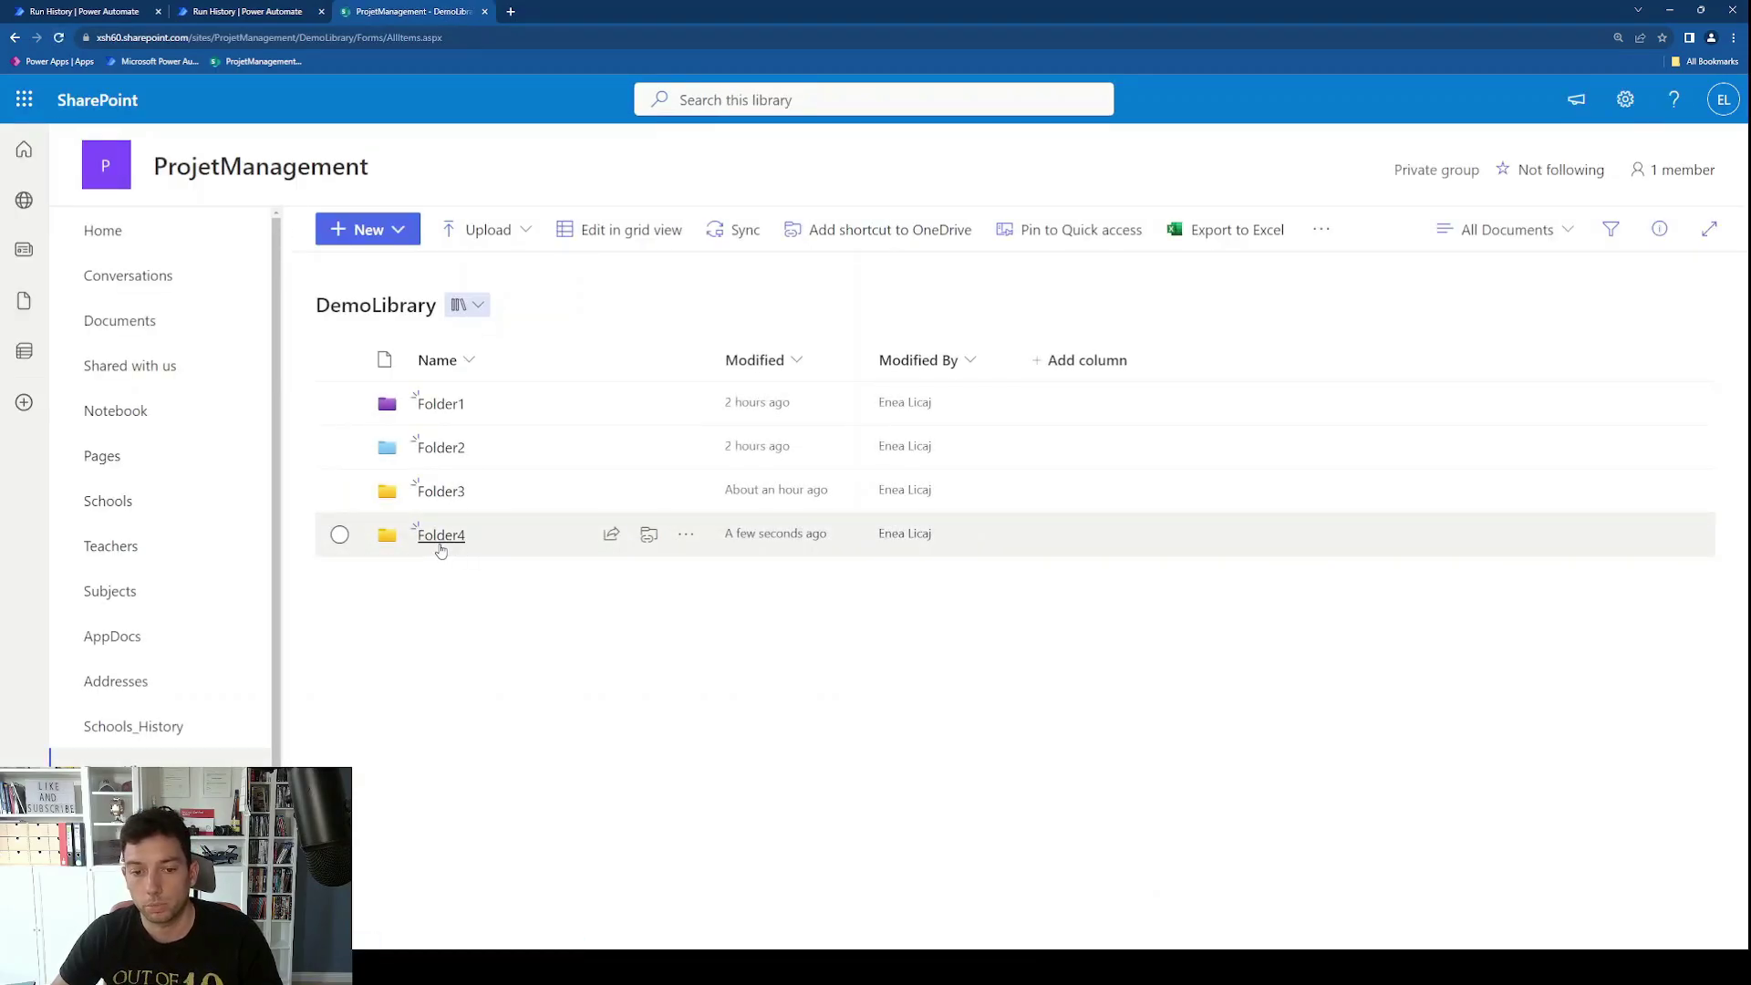
{"action": "left_click", "coordinate": [242, 11]}
Step: Reopen the flow for editing, run a manual test with FolderName set to Folder4, and open its run results
{"action": "scroll", "coordinate": [1656, 319], "scroll_direction": "up", "scroll_amount": 1}
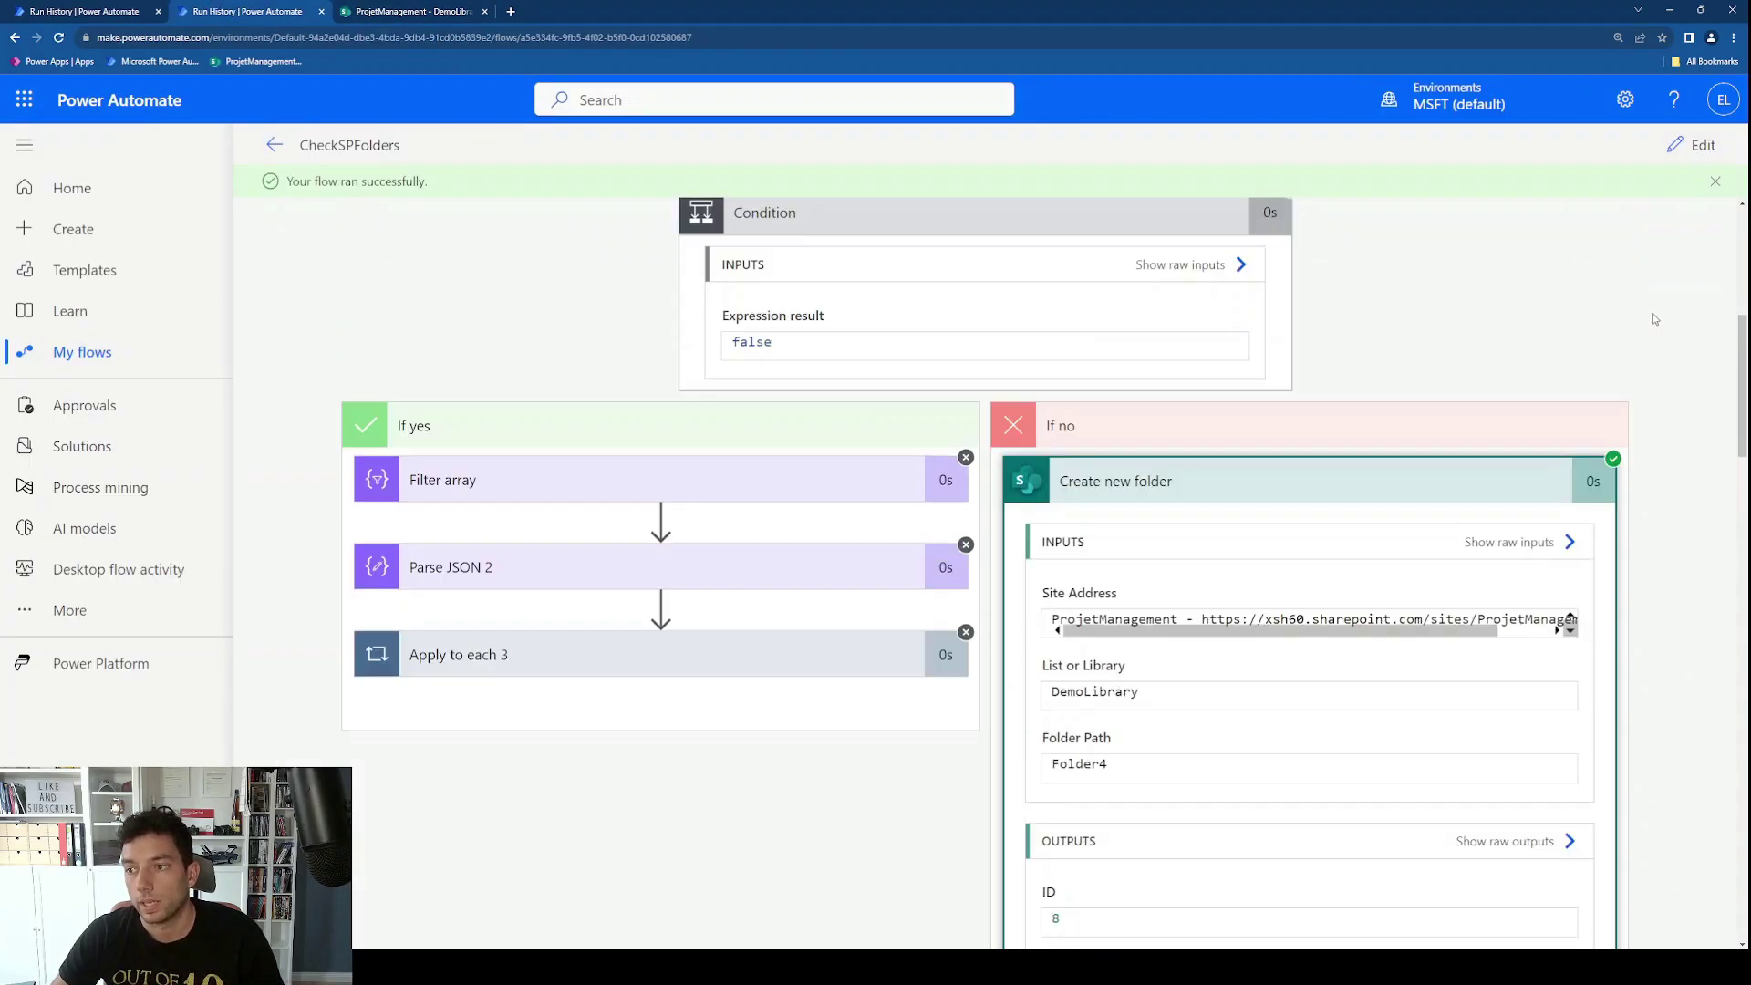
{"action": "scroll", "coordinate": [1656, 319], "scroll_direction": "up", "scroll_amount": 5}
{"action": "left_click", "coordinate": [1695, 145]}
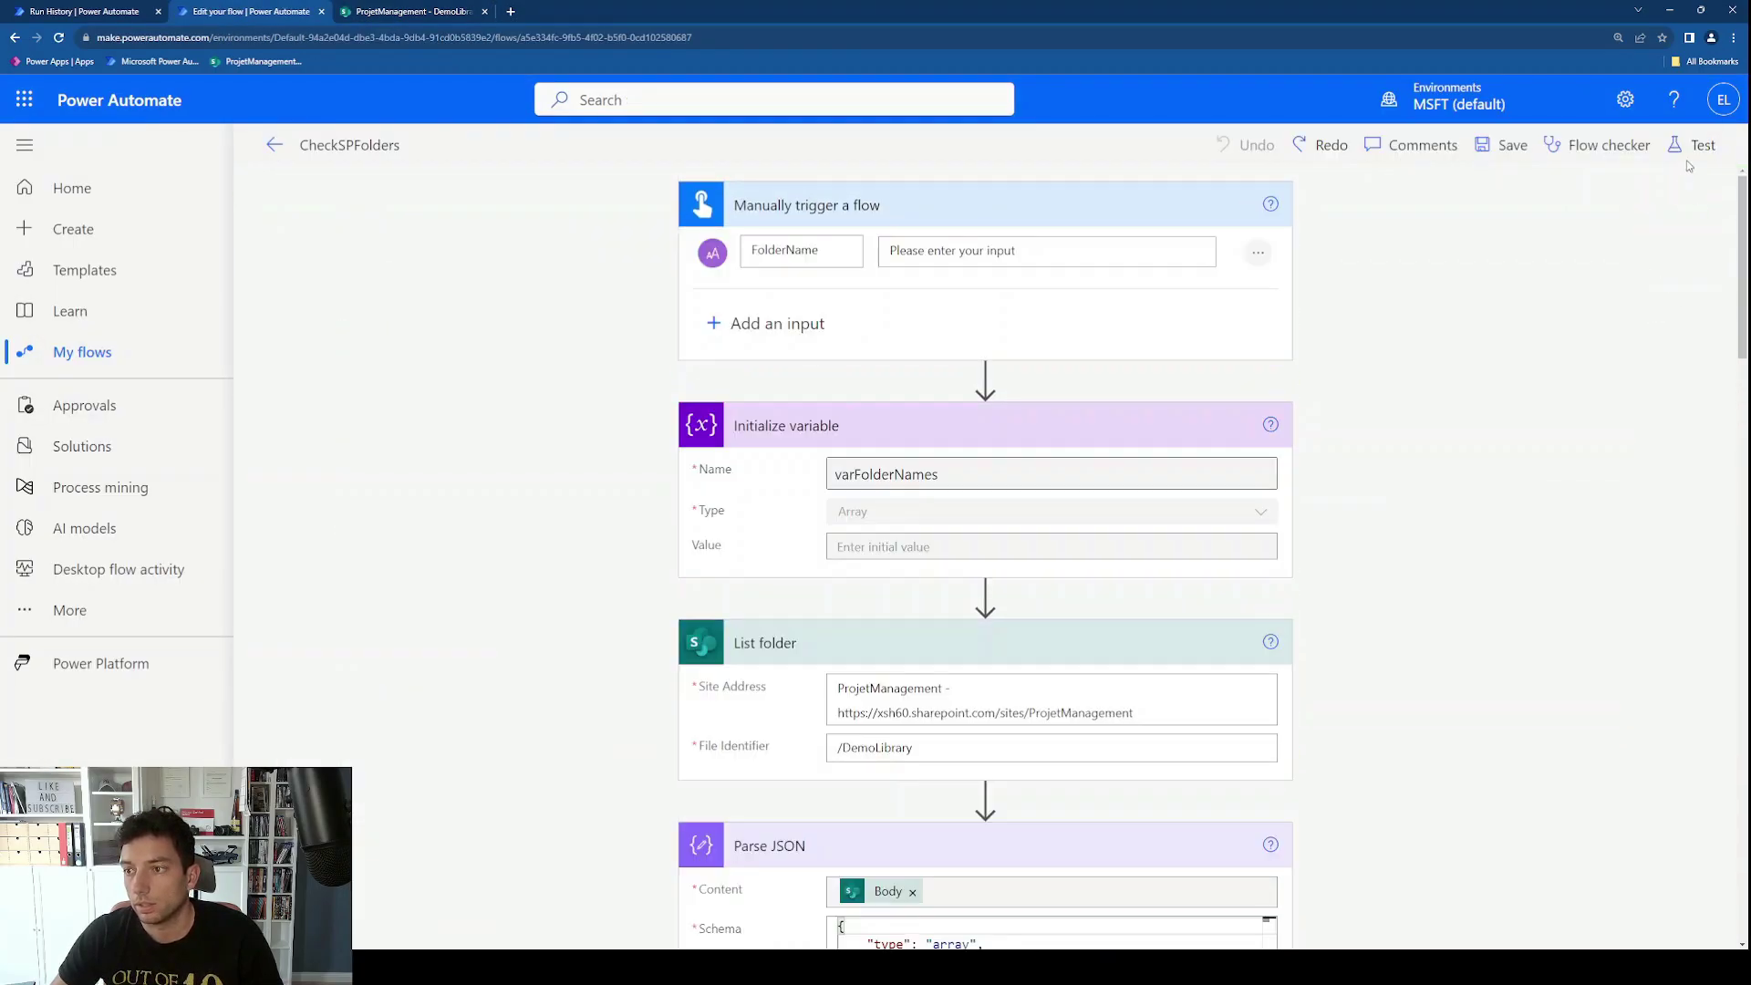
{"action": "left_click", "coordinate": [1694, 145]}
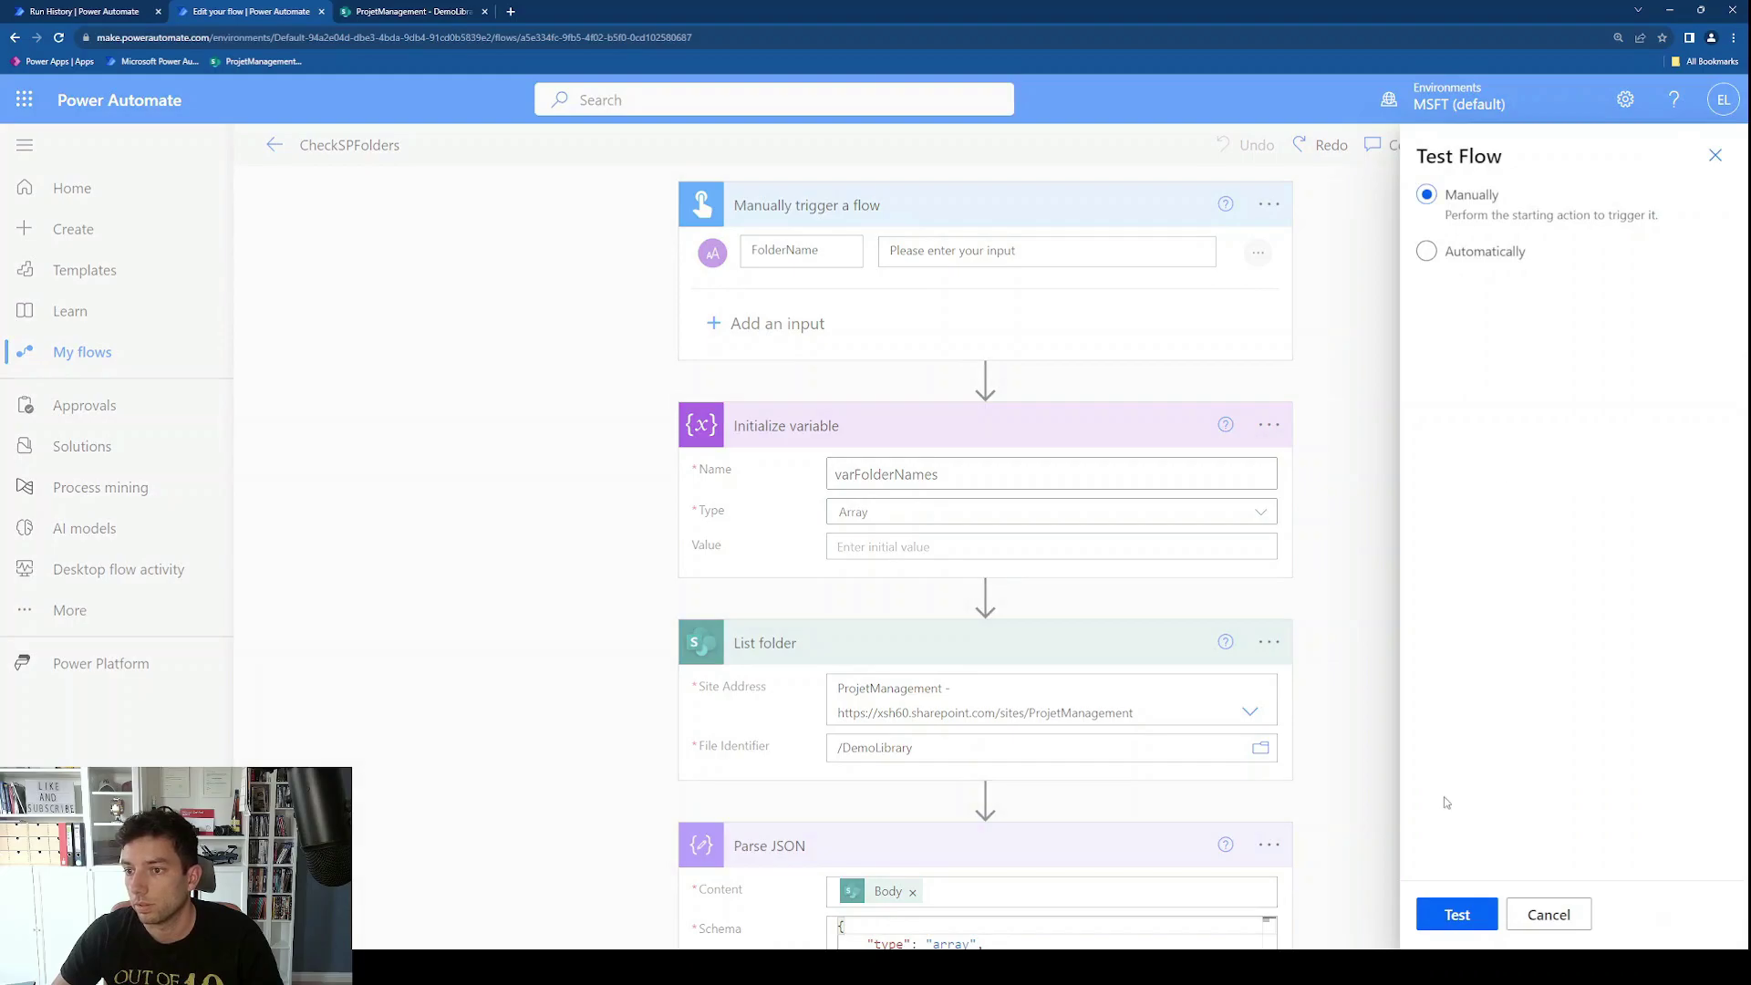
{"action": "left_click", "coordinate": [1464, 912]}
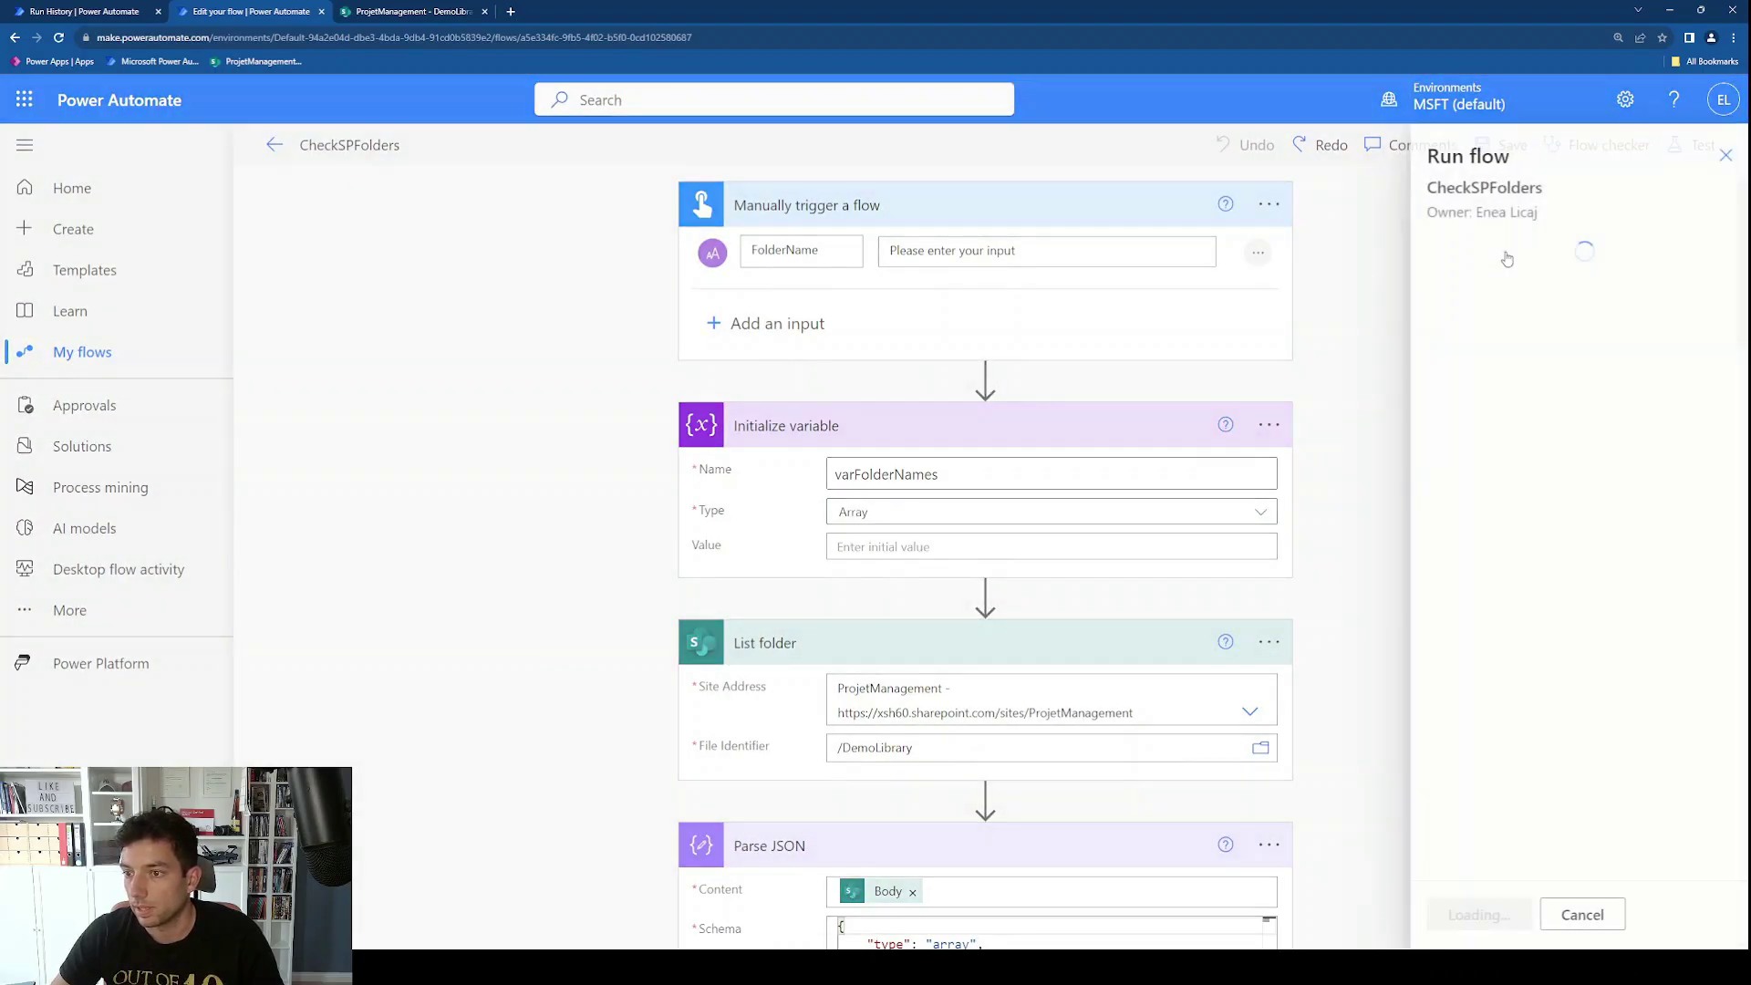
{"action": "type", "text": "Folder4"}
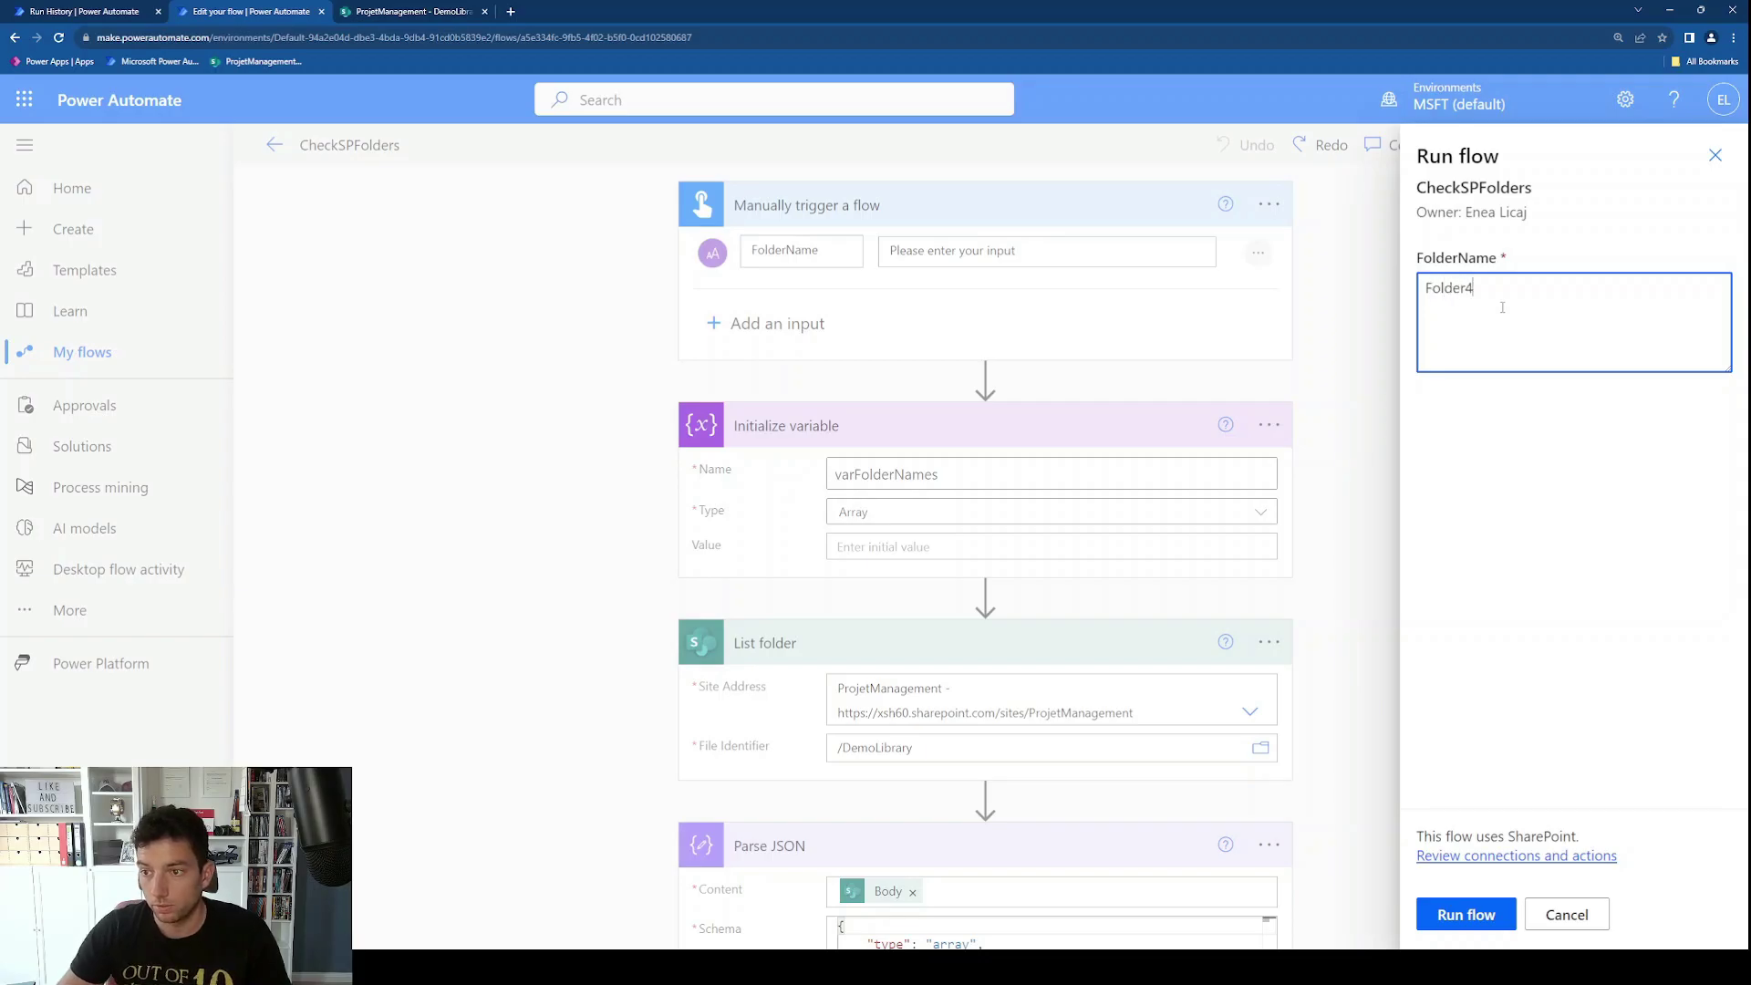
{"action": "left_click", "coordinate": [1496, 914]}
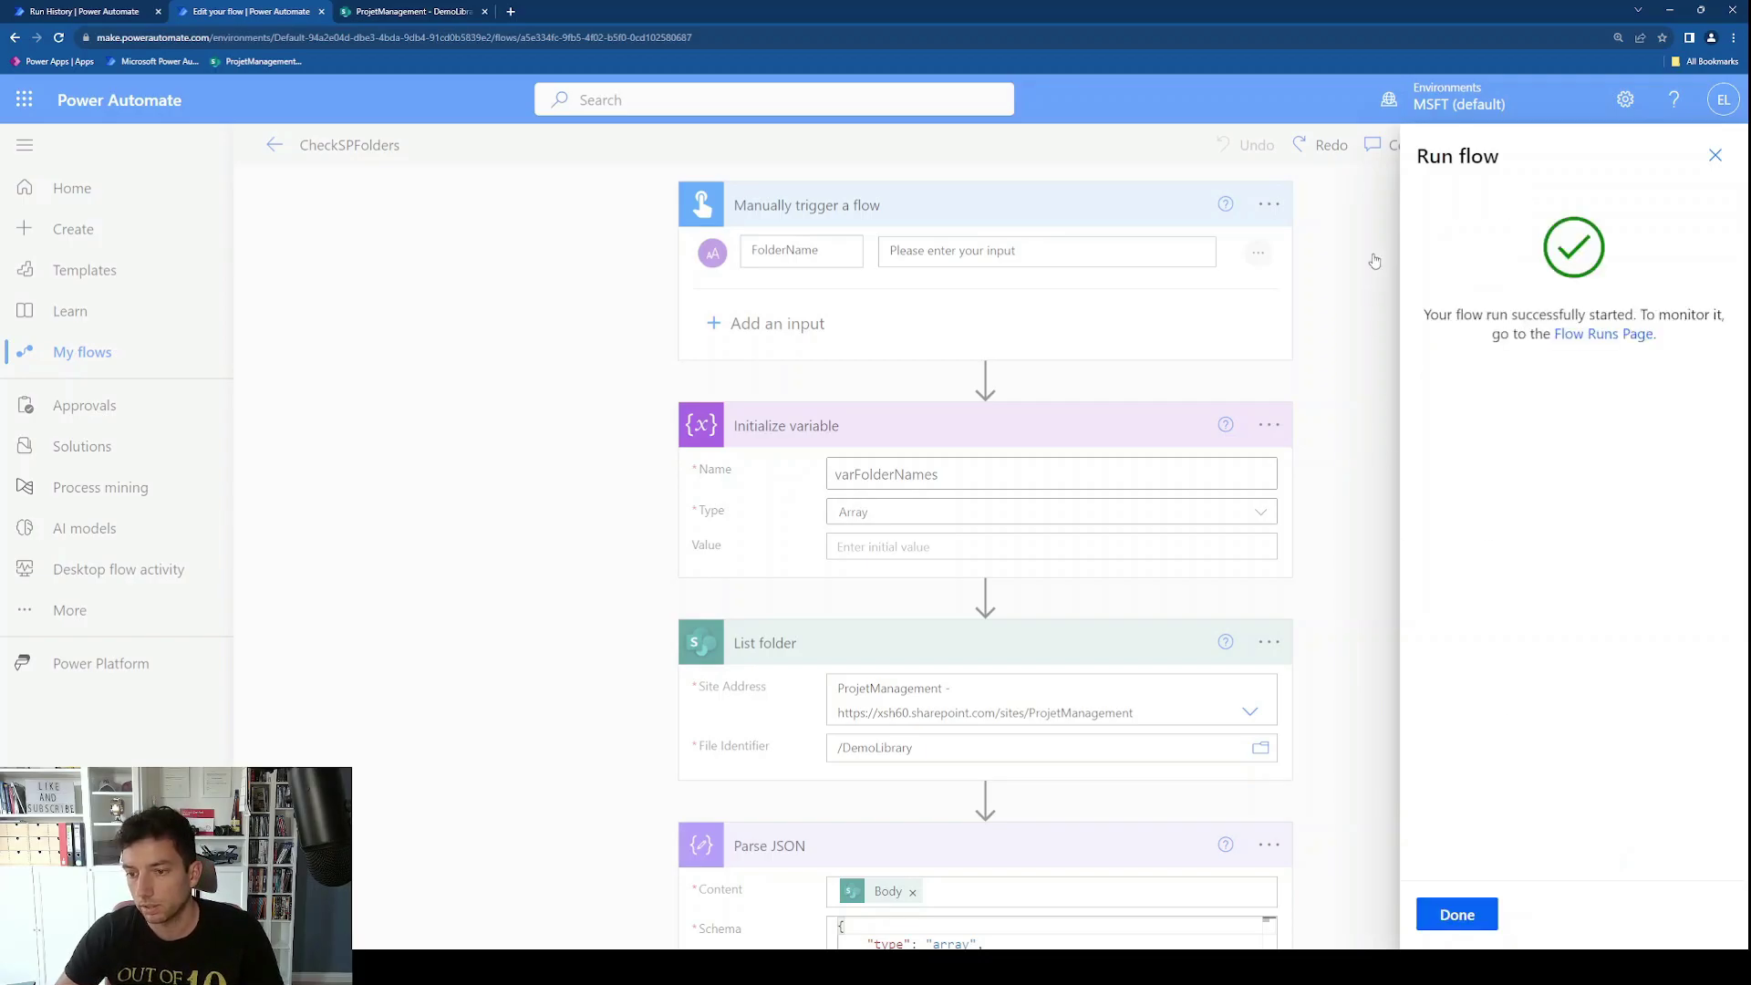
{"action": "left_click", "coordinate": [1456, 914]}
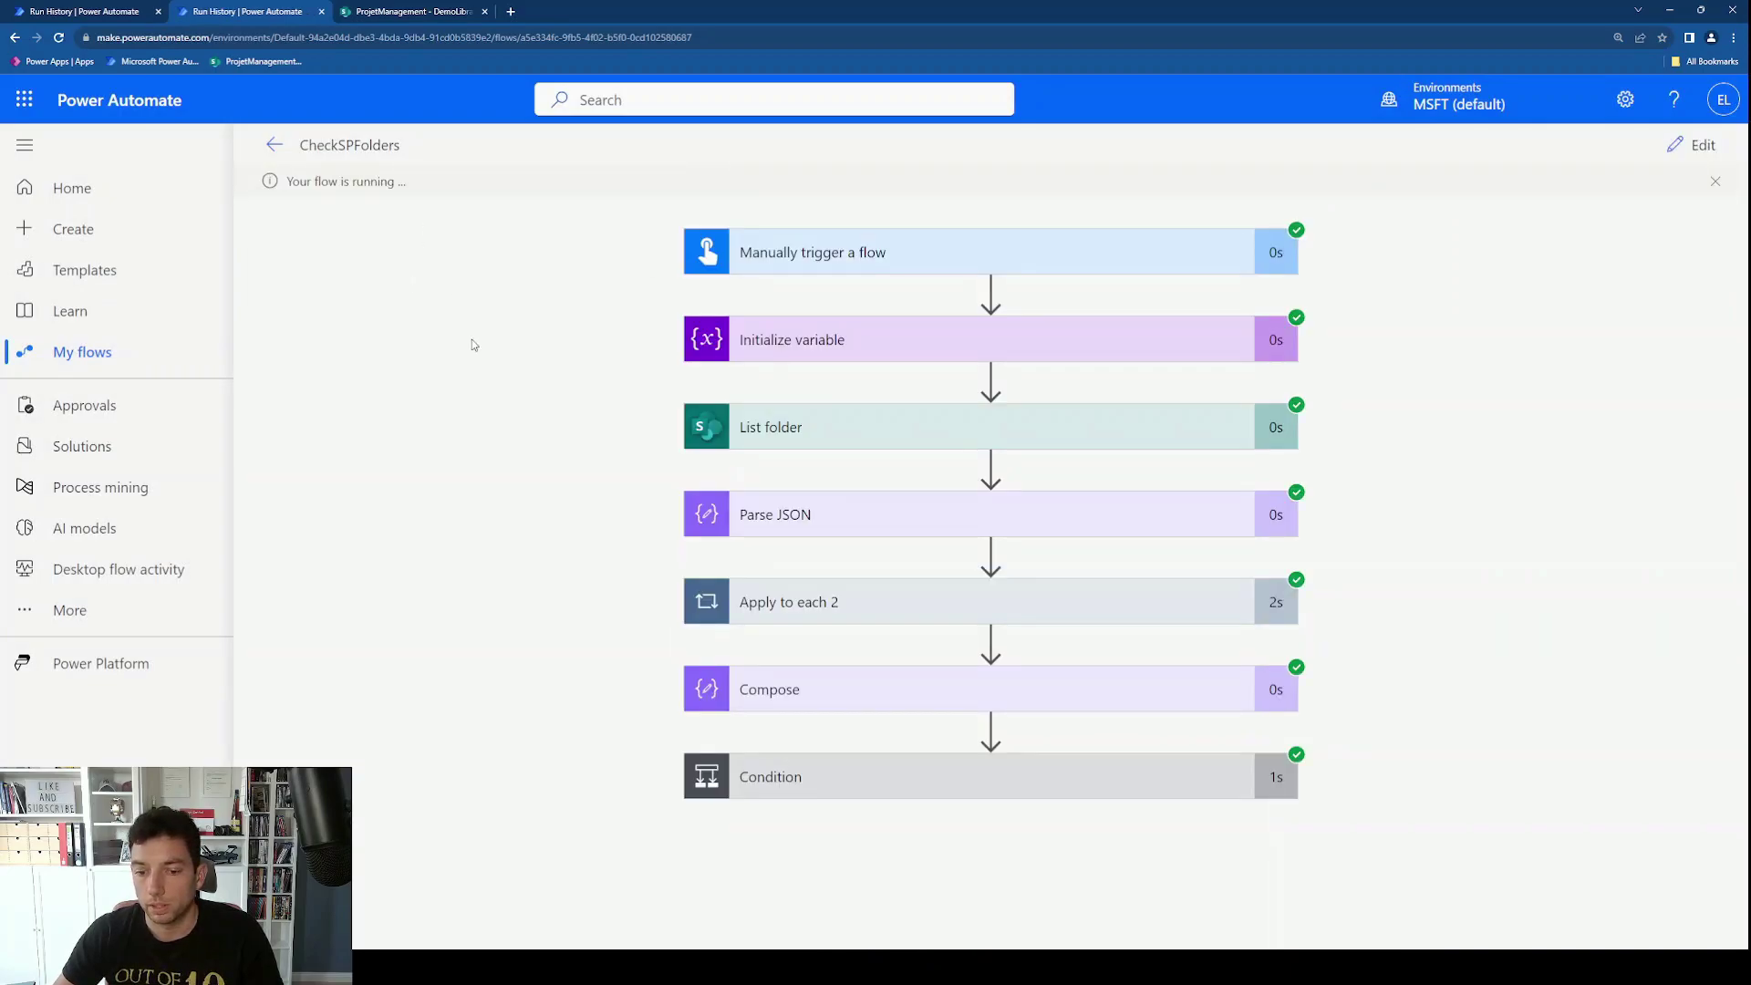
Step: Expand the Condition result and the Apply to each 3 loop in the If yes branch to check which actions ran
{"action": "left_click", "coordinate": [881, 800]}
{"action": "scroll", "coordinate": [538, 479], "scroll_direction": "down", "scroll_amount": 5}
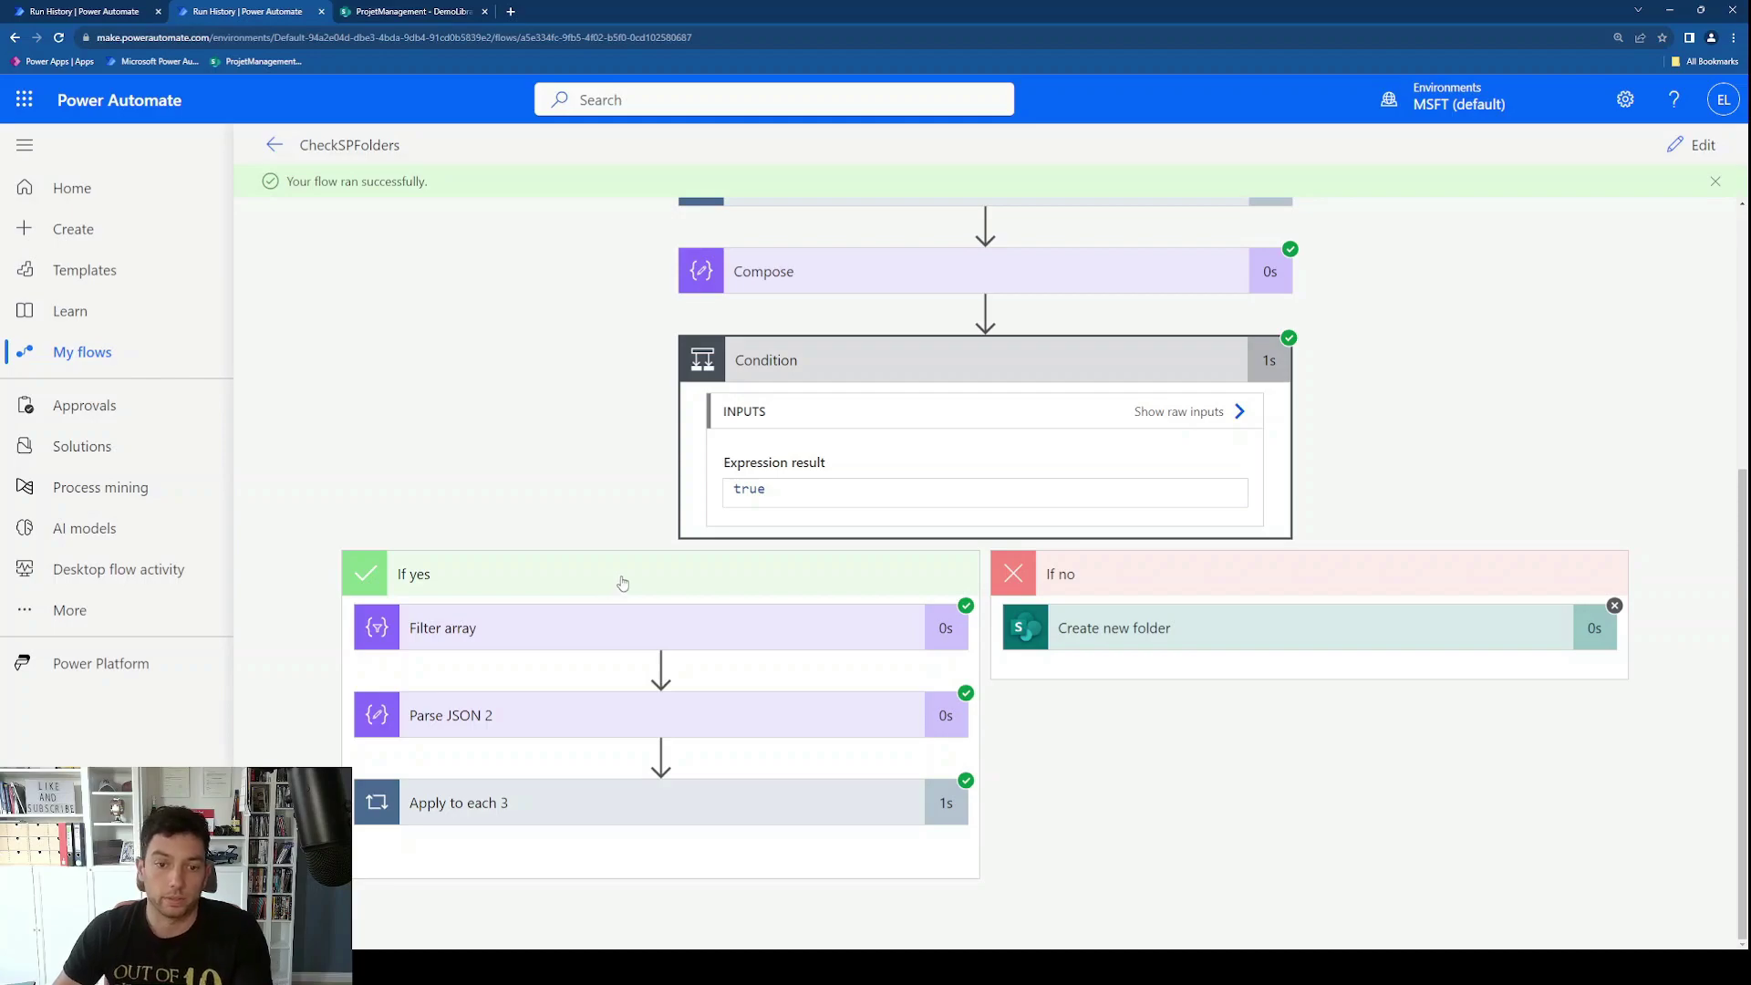
{"action": "left_click", "coordinate": [593, 806]}
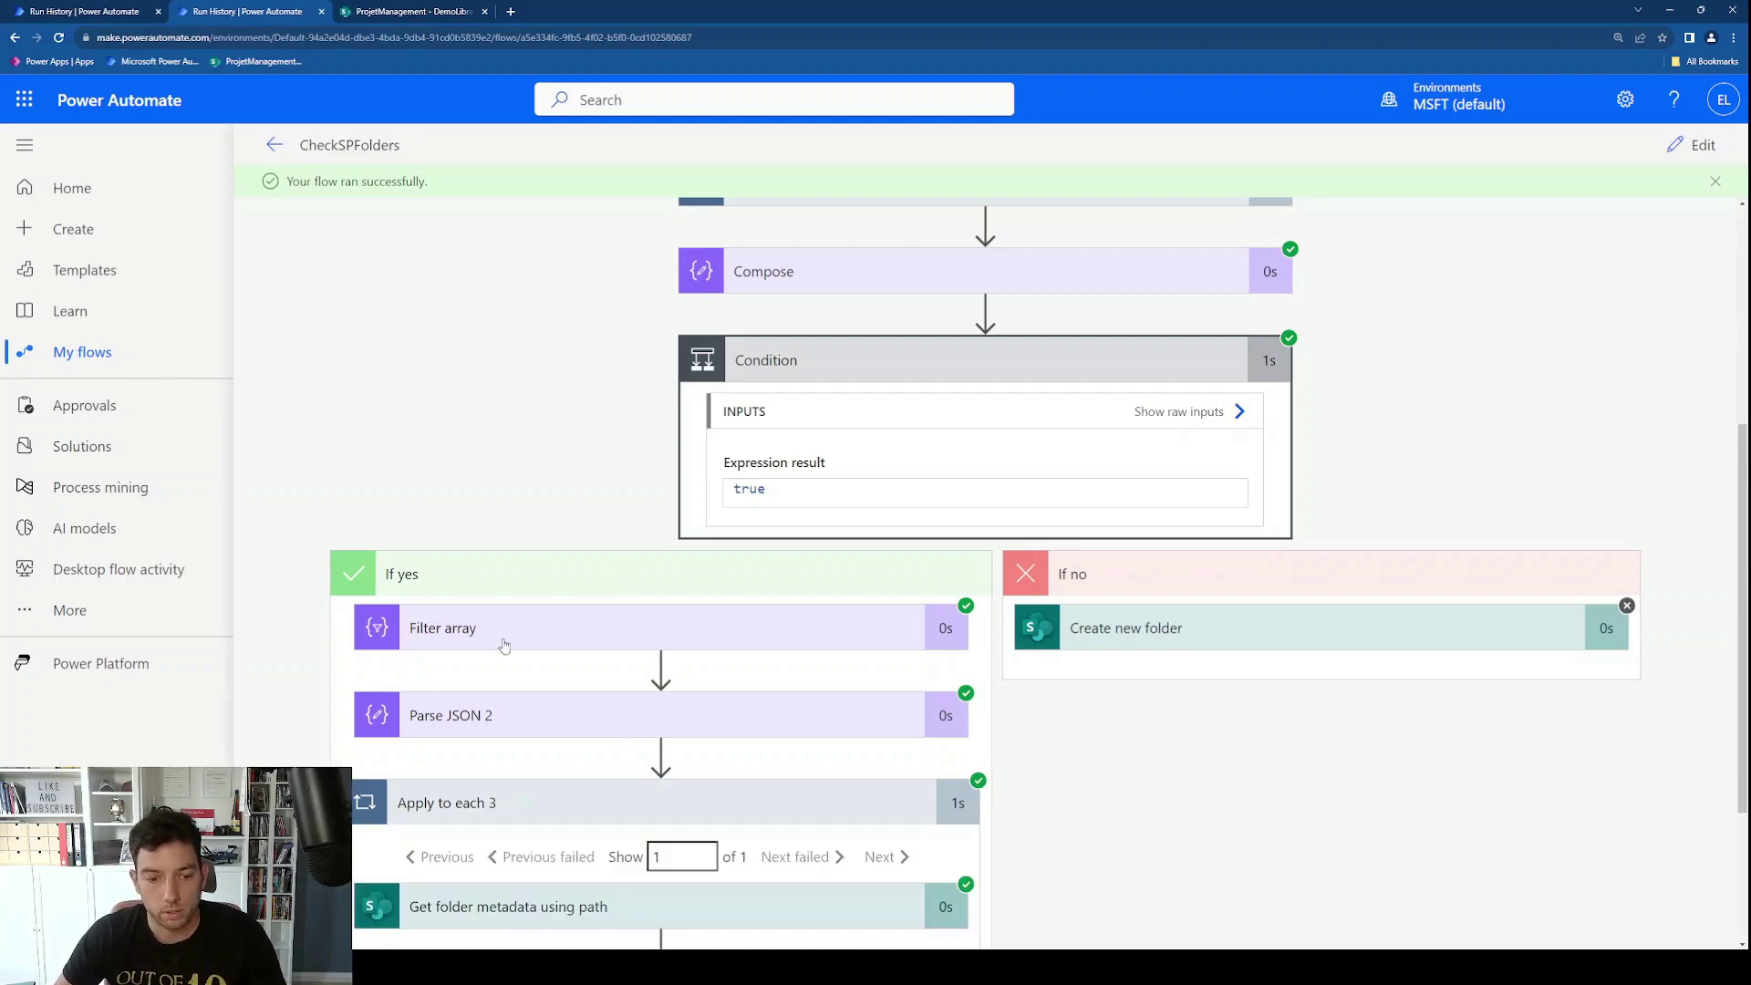
{"action": "scroll", "coordinate": [481, 602], "scroll_direction": "down", "scroll_amount": 1}
{"action": "scroll", "coordinate": [481, 602], "scroll_direction": "down", "scroll_amount": 2}
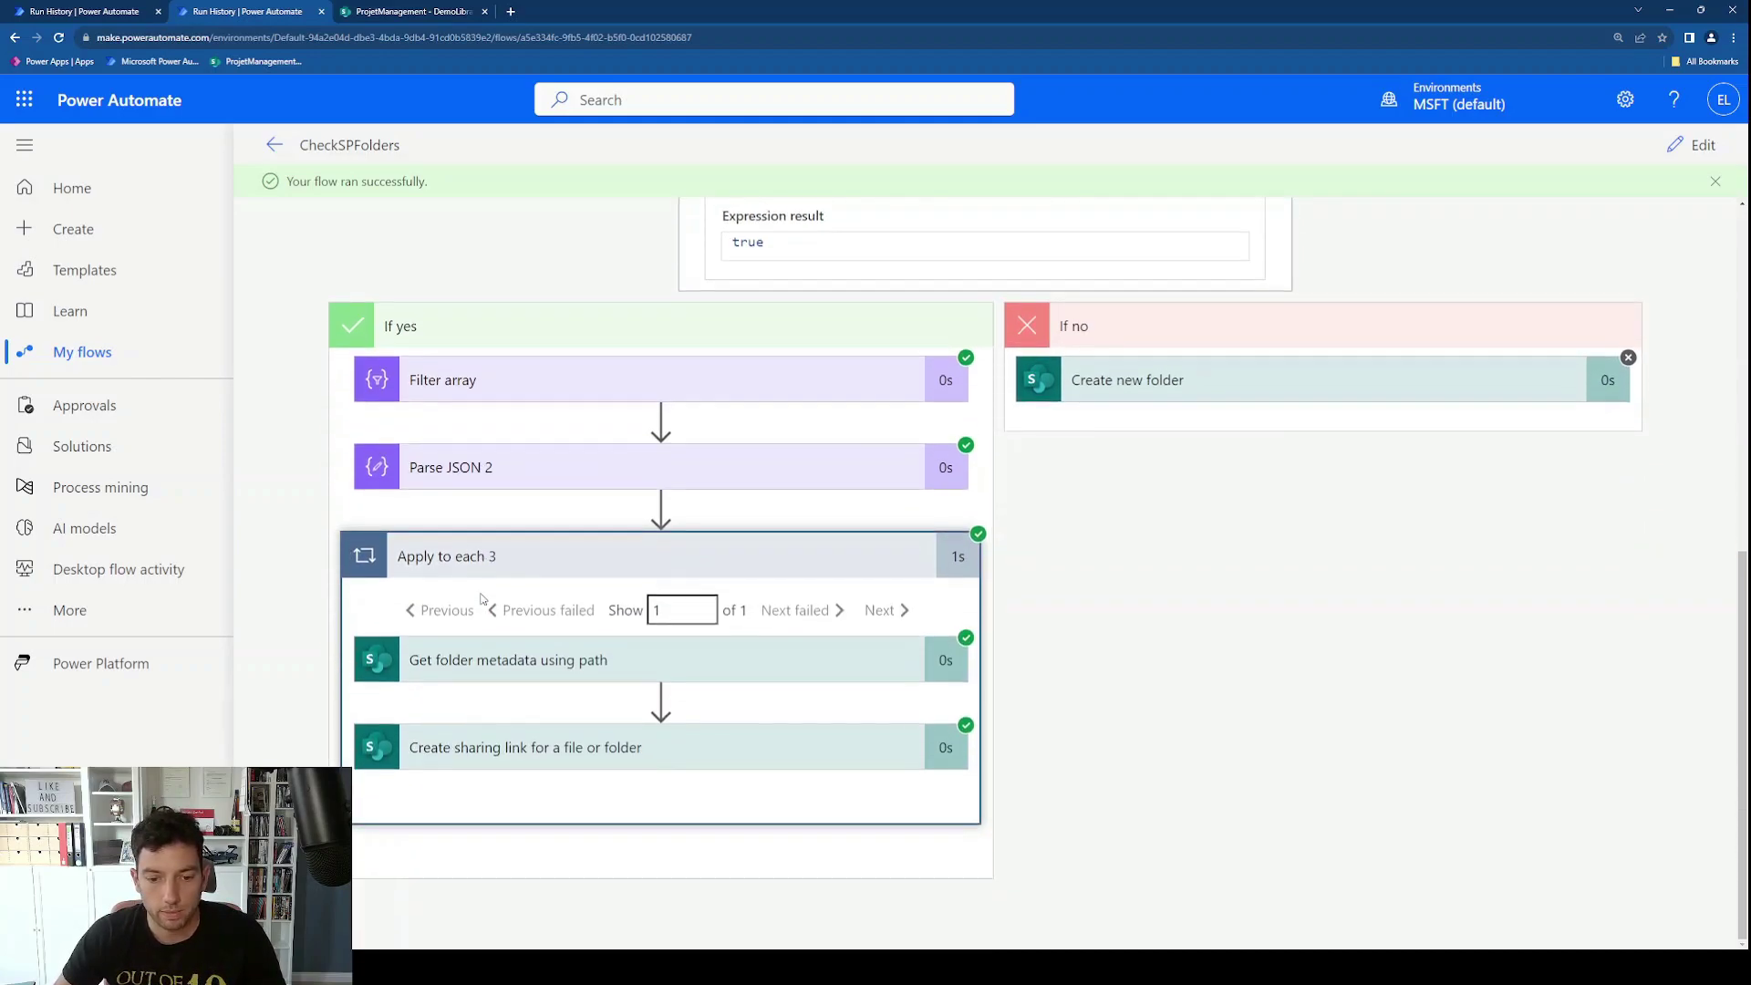
Step: Expand Create sharing link for a file or folder and inspect its inputs and Sharing Link output
{"action": "left_click", "coordinate": [650, 745]}
{"action": "scroll", "coordinate": [381, 818], "scroll_direction": "down", "scroll_amount": 6}
{"action": "mouse_move", "coordinate": [534, 689]}
{"action": "left_mouse_down"}
{"action": "mouse_move", "coordinate": [730, 692]}
{"action": "mouse_move", "coordinate": [529, 697]}
{"action": "left_mouse_up"}
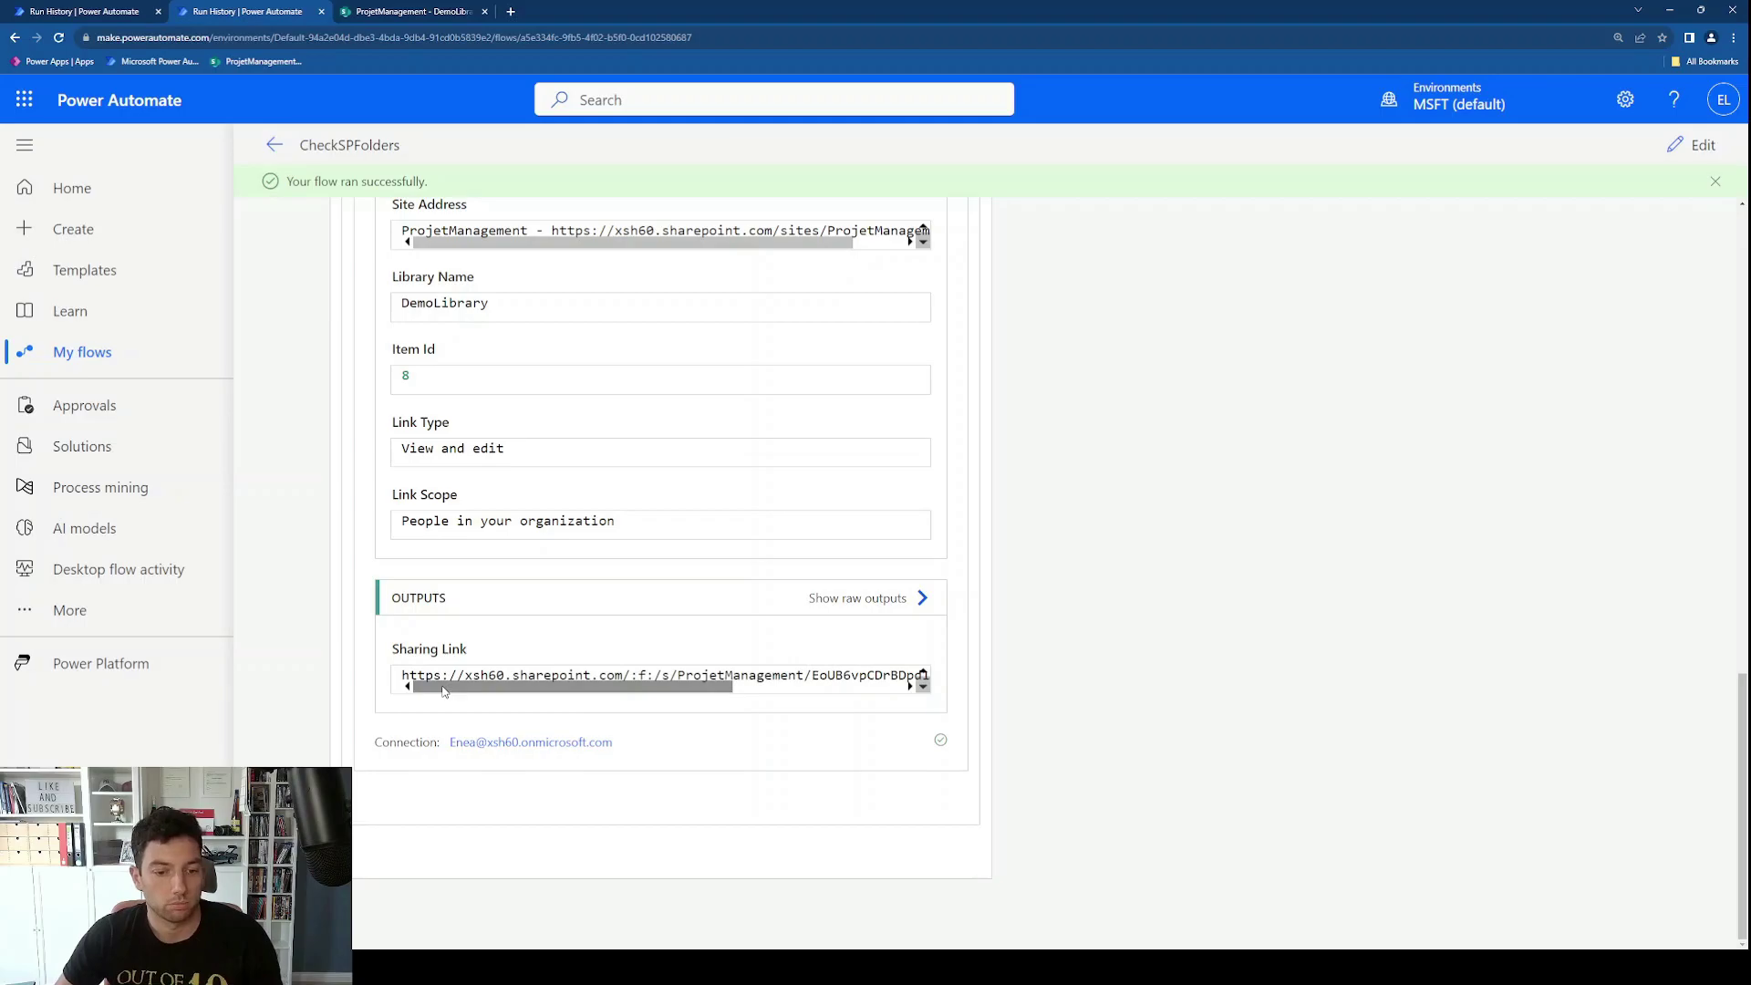
{"action": "left_click", "coordinate": [401, 7]}
{"action": "left_click", "coordinate": [230, 9]}
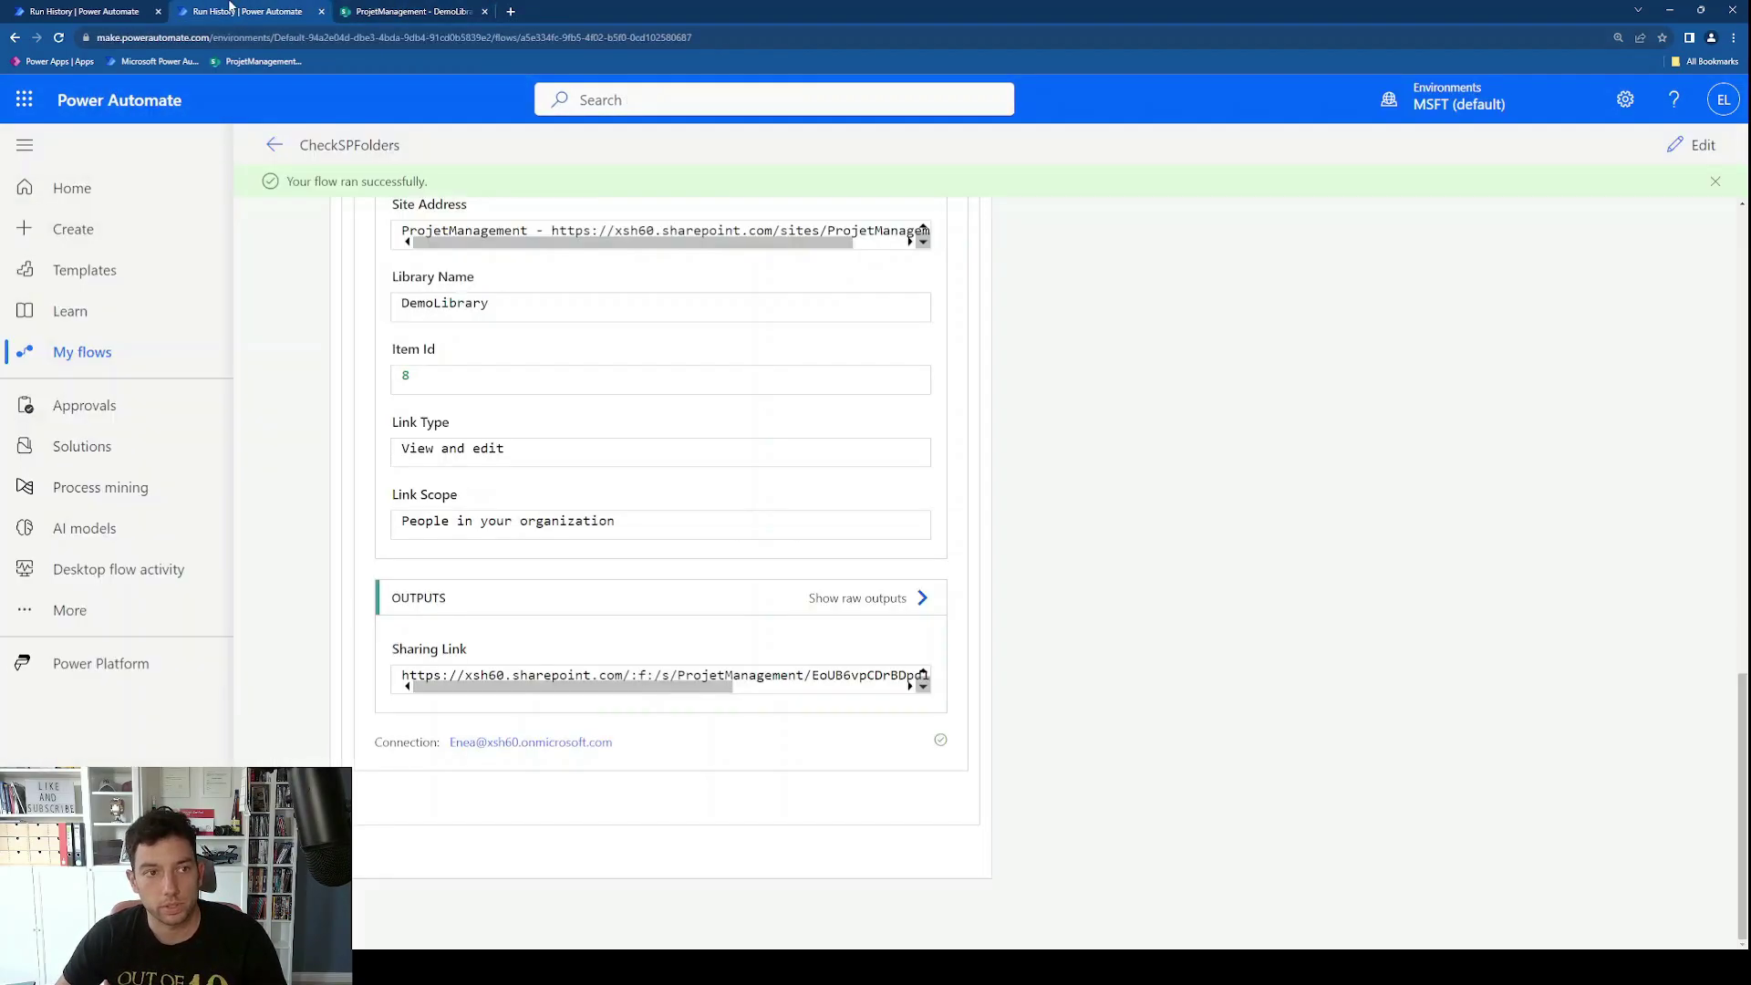
Step: Return to the flow editor and review the whole flow, from the manual trigger through the Condition branches to the sharing link action
{"action": "scroll", "coordinate": [1067, 430], "scroll_direction": "up", "scroll_amount": 10}
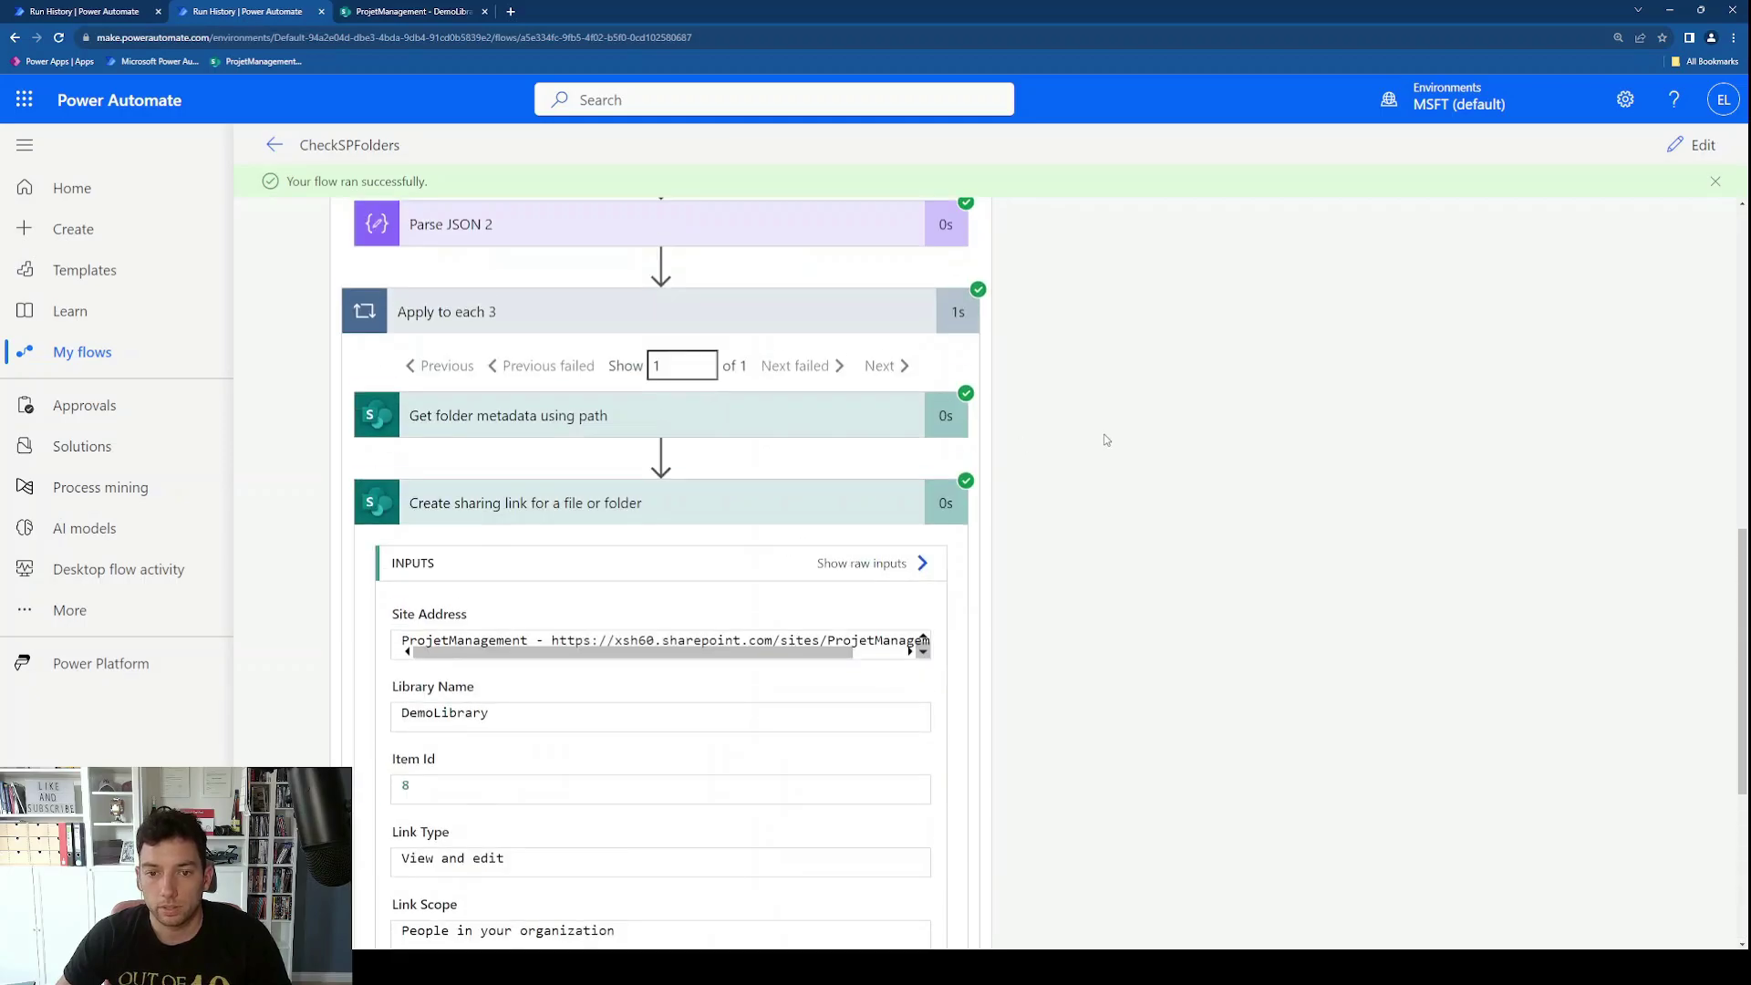
{"action": "scroll", "coordinate": [1106, 441], "scroll_direction": "up", "scroll_amount": 4}
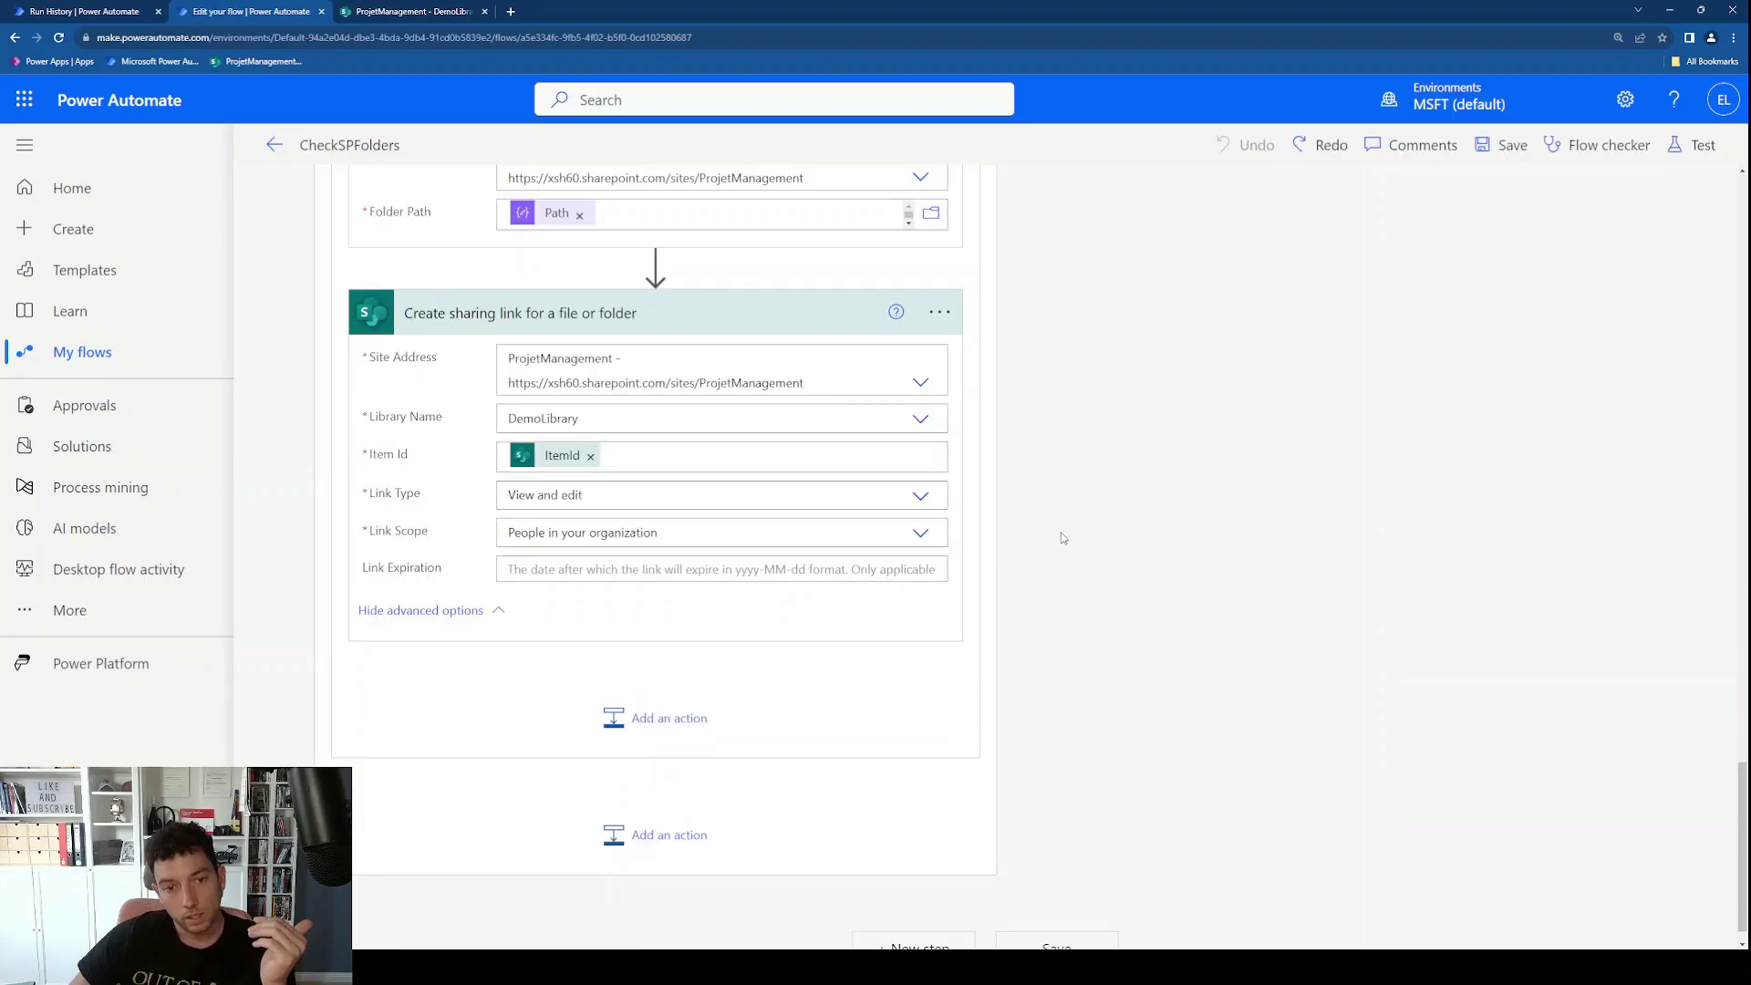
{"action": "scroll", "coordinate": [660, 566], "scroll_direction": "up", "scroll_amount": 8}
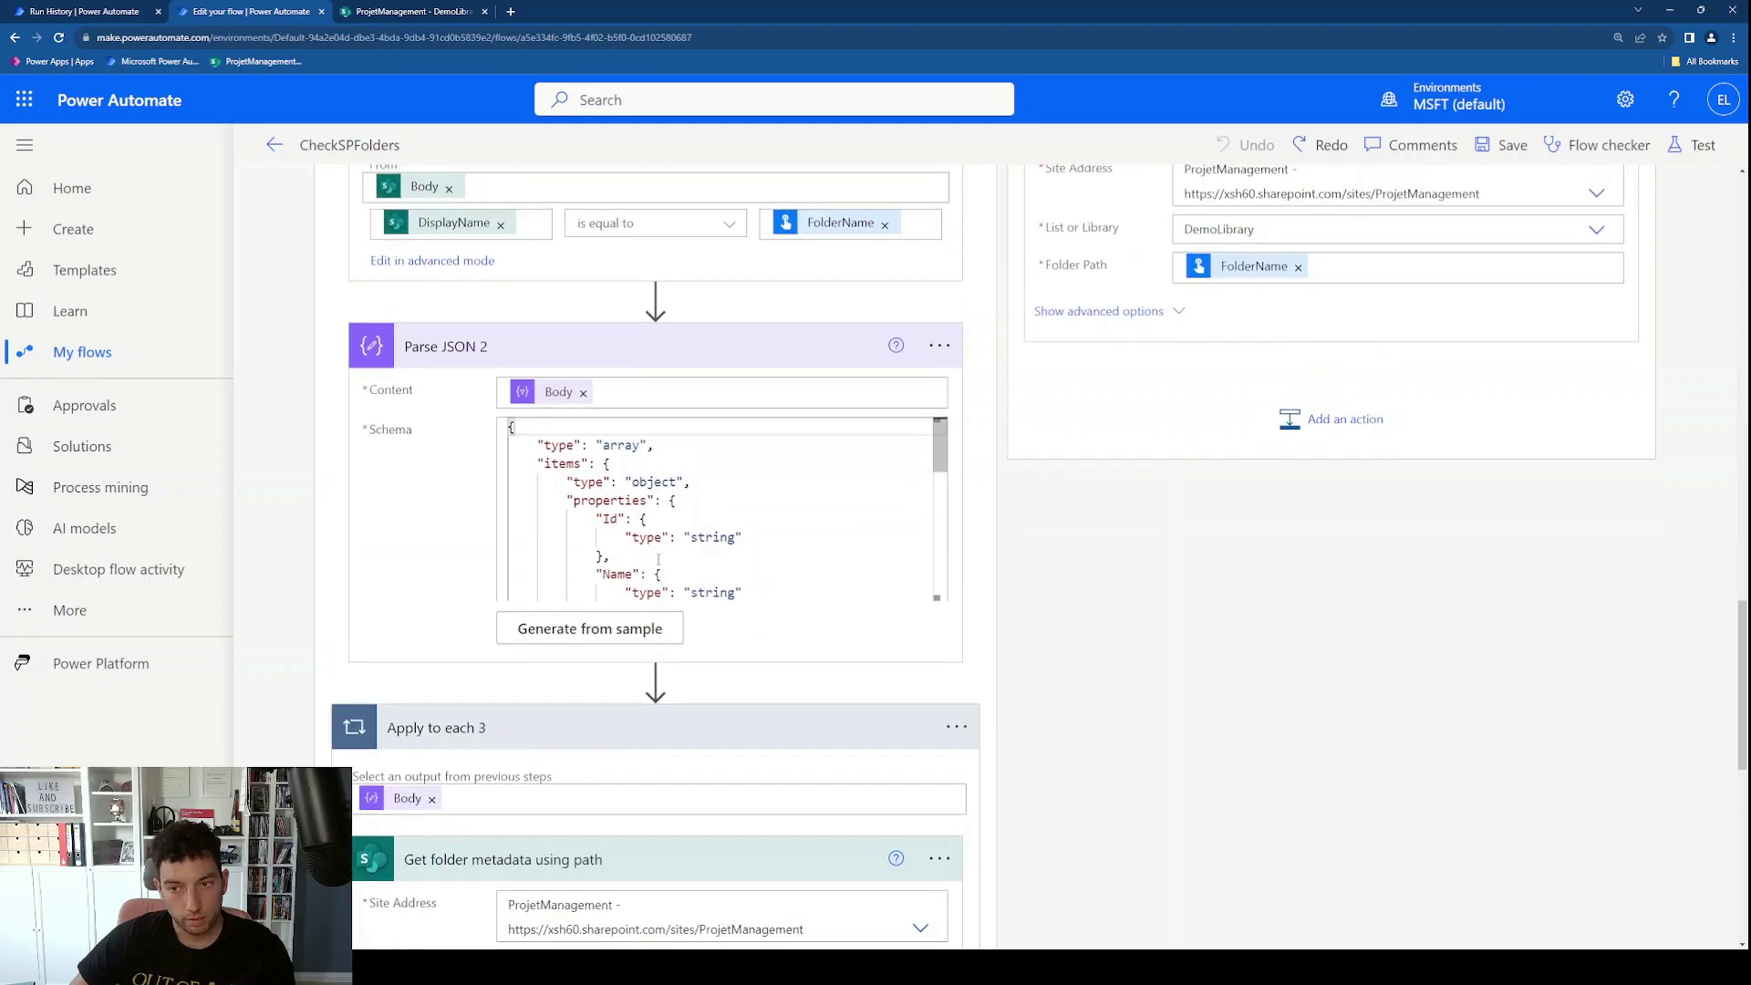
{"action": "scroll", "coordinate": [659, 558], "scroll_direction": "up", "scroll_amount": 15}
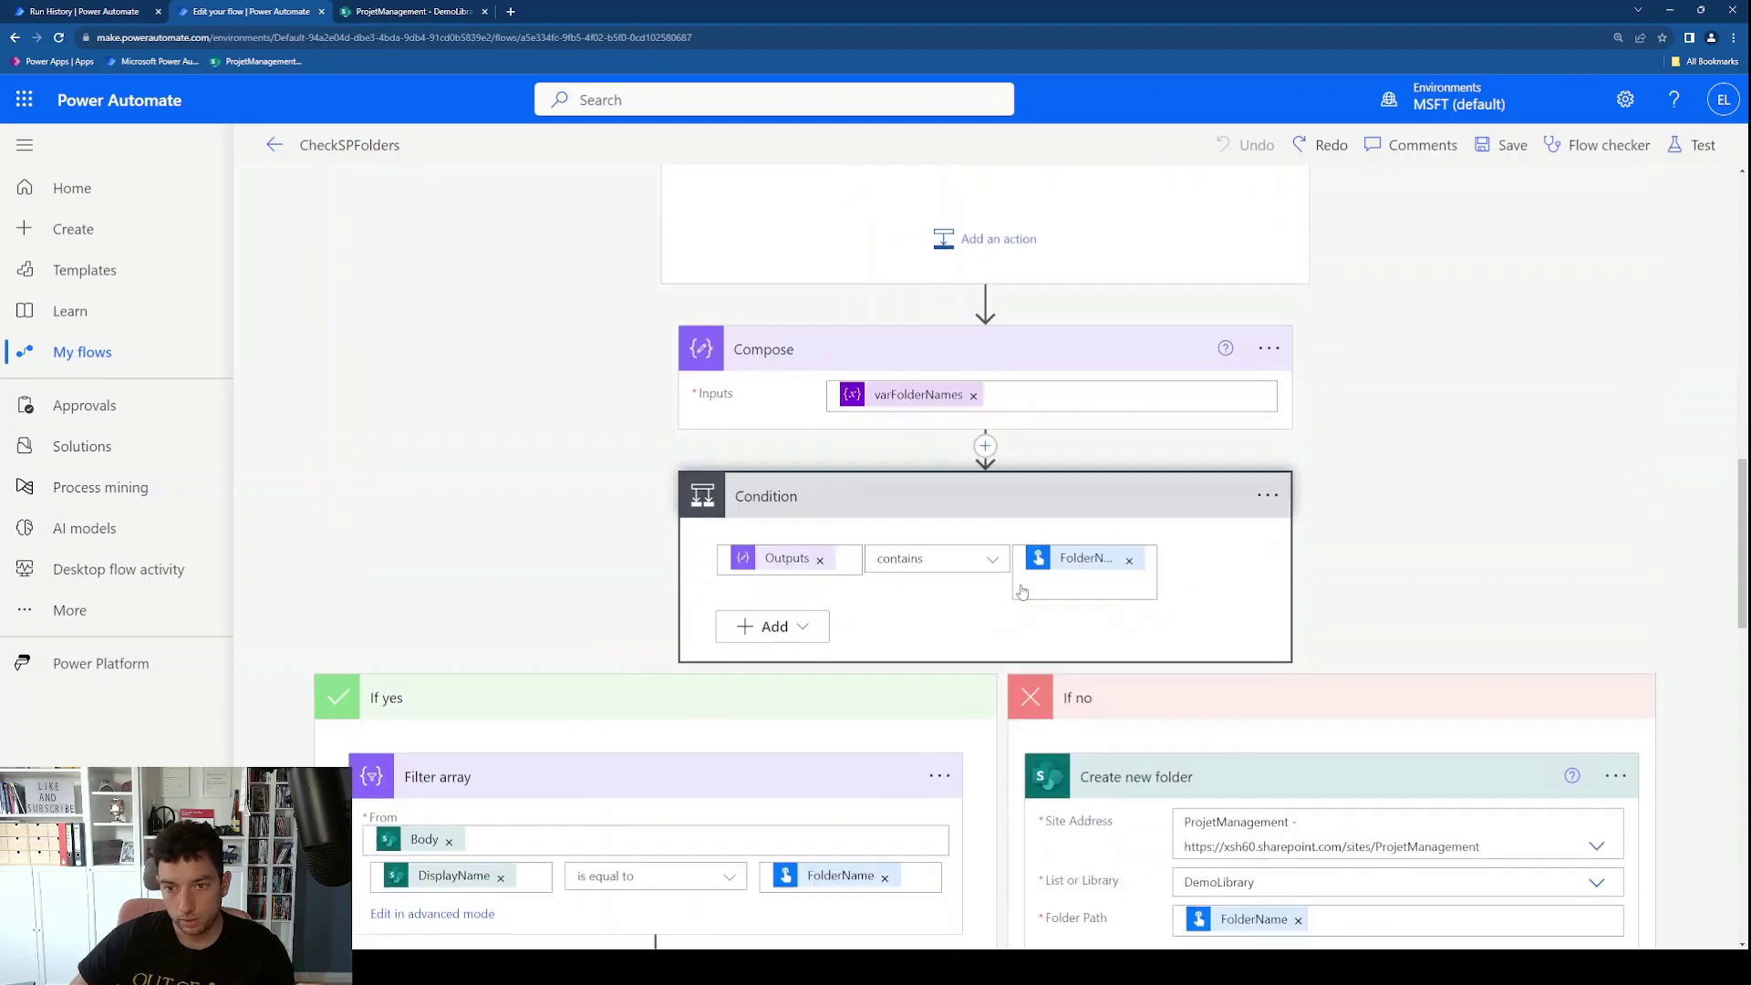
{"action": "scroll", "coordinate": [1022, 590], "scroll_direction": "up", "scroll_amount": 2}
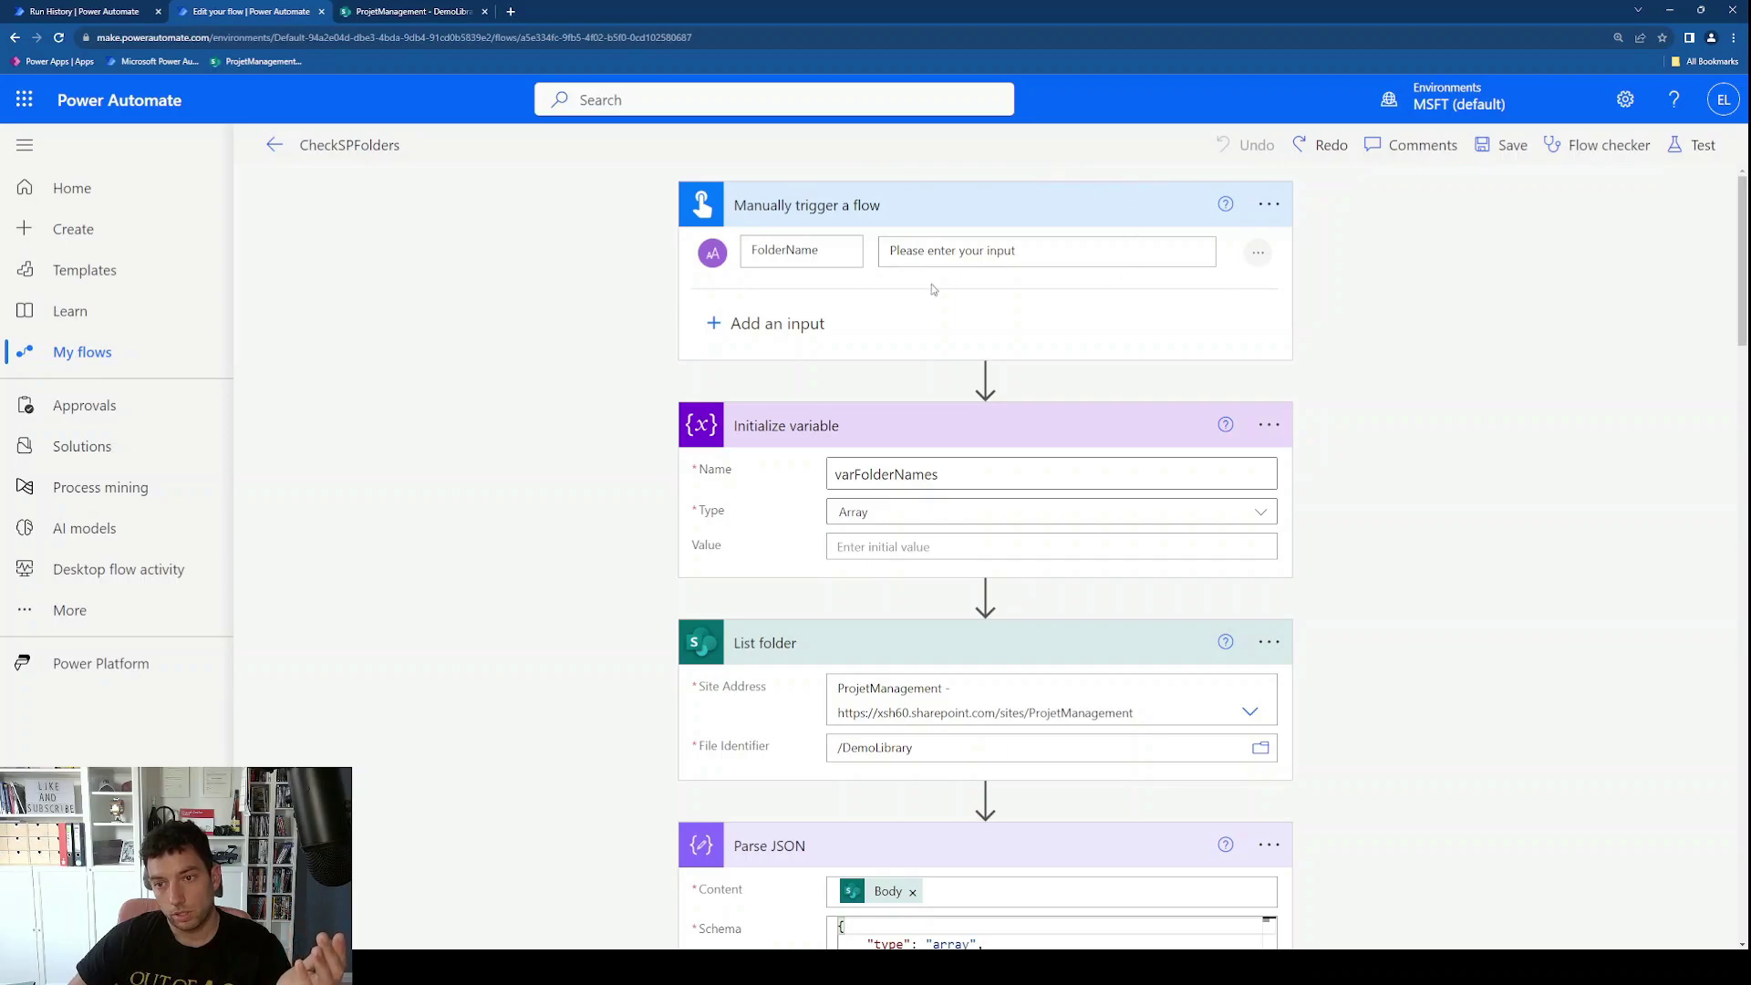
{"action": "scroll", "coordinate": [638, 365], "scroll_direction": "down", "scroll_amount": 20}
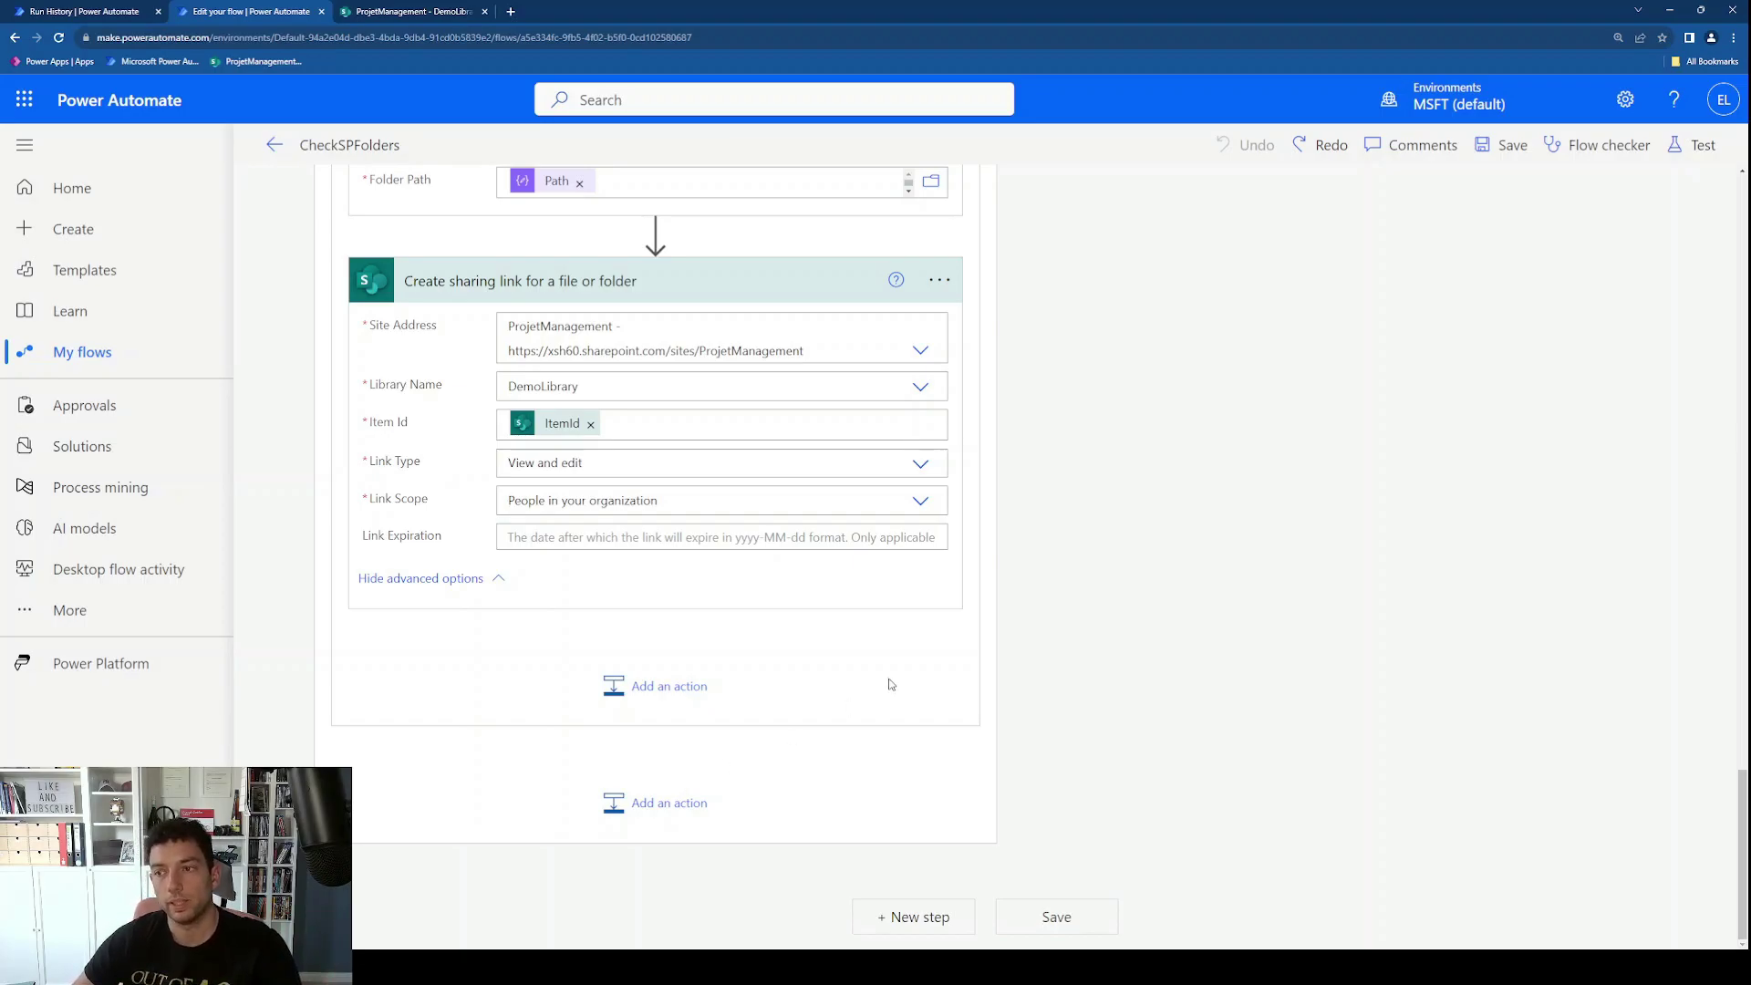
{"action": "scroll", "coordinate": [1223, 615], "scroll_direction": "up", "scroll_amount": 15}
{"action": "scroll", "coordinate": [1183, 570], "scroll_direction": "up", "scroll_amount": 4}
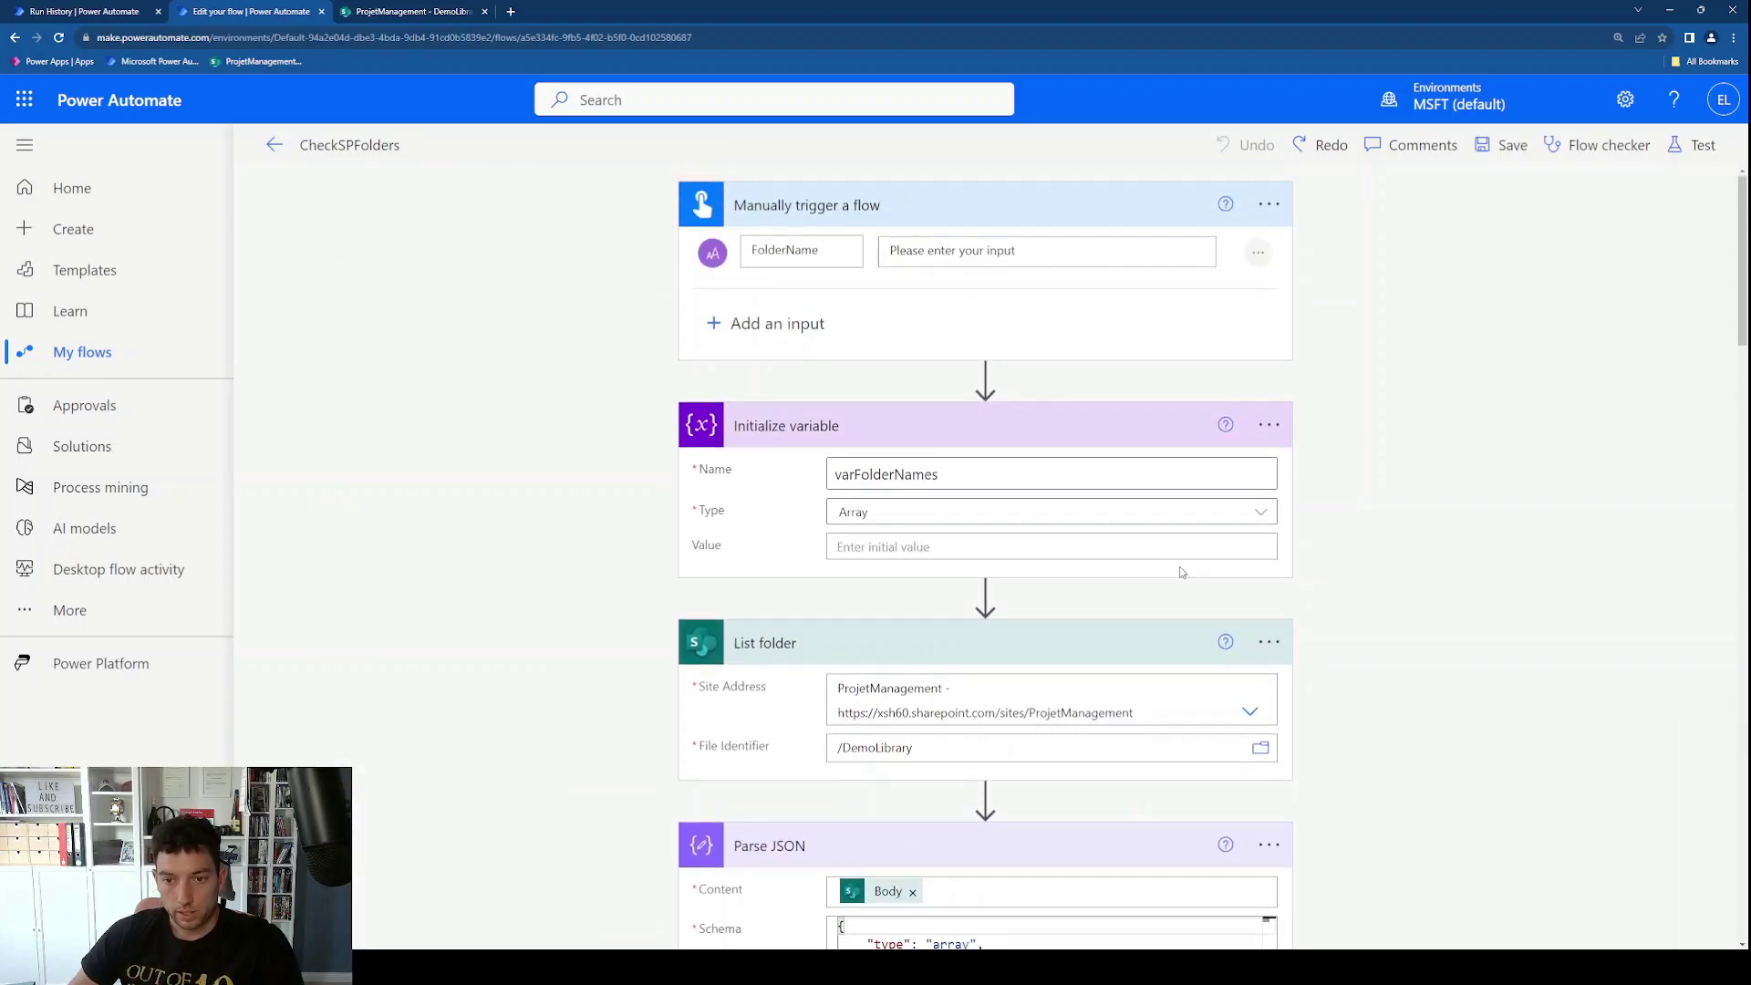